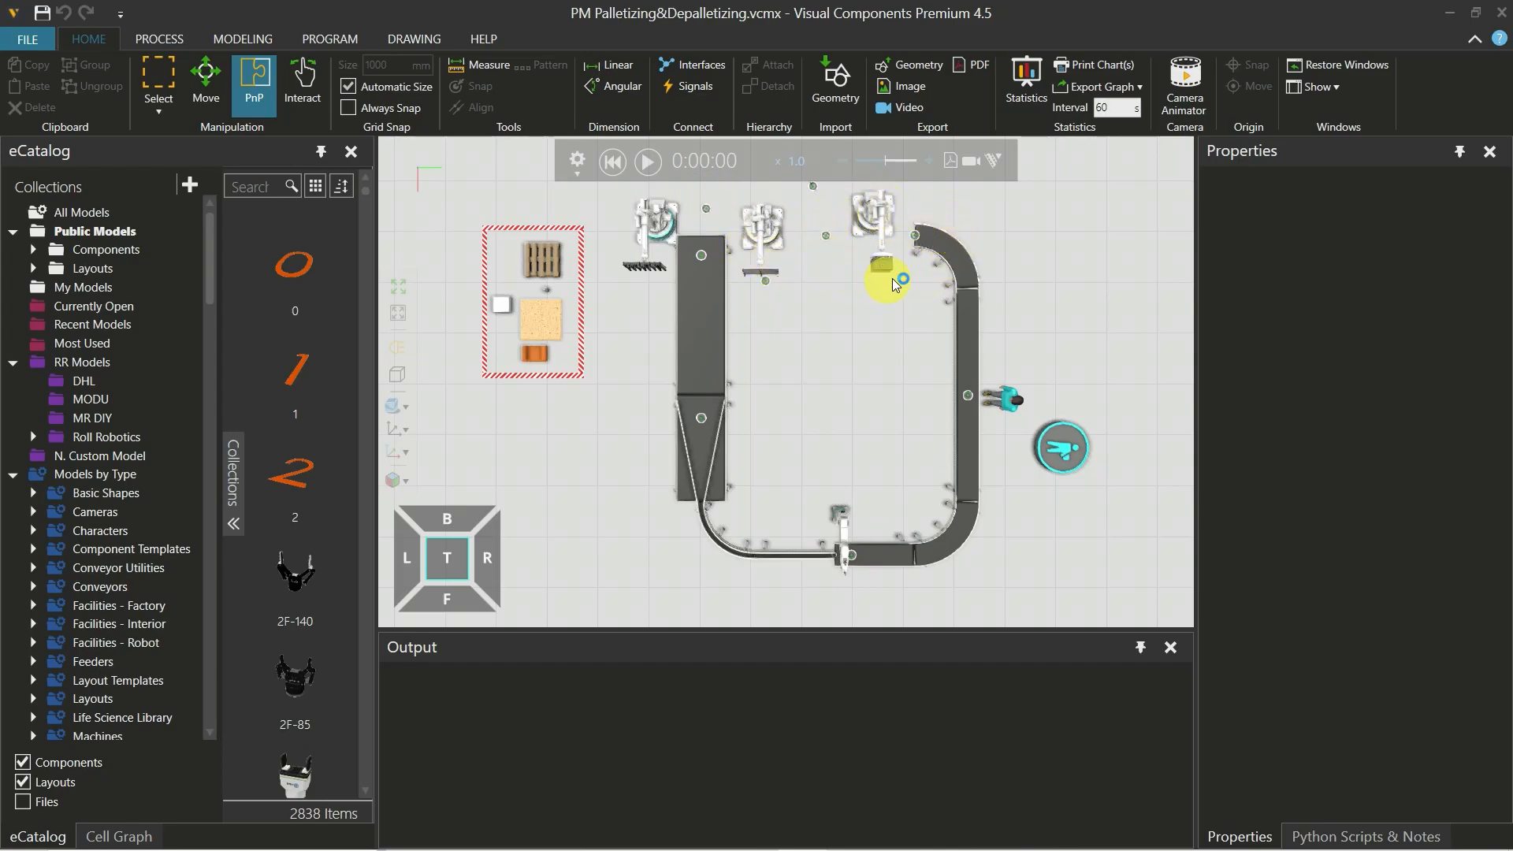
Open the product type editor and examine the product types in Flow Group #1
scroll(706, 226, "up", 5)
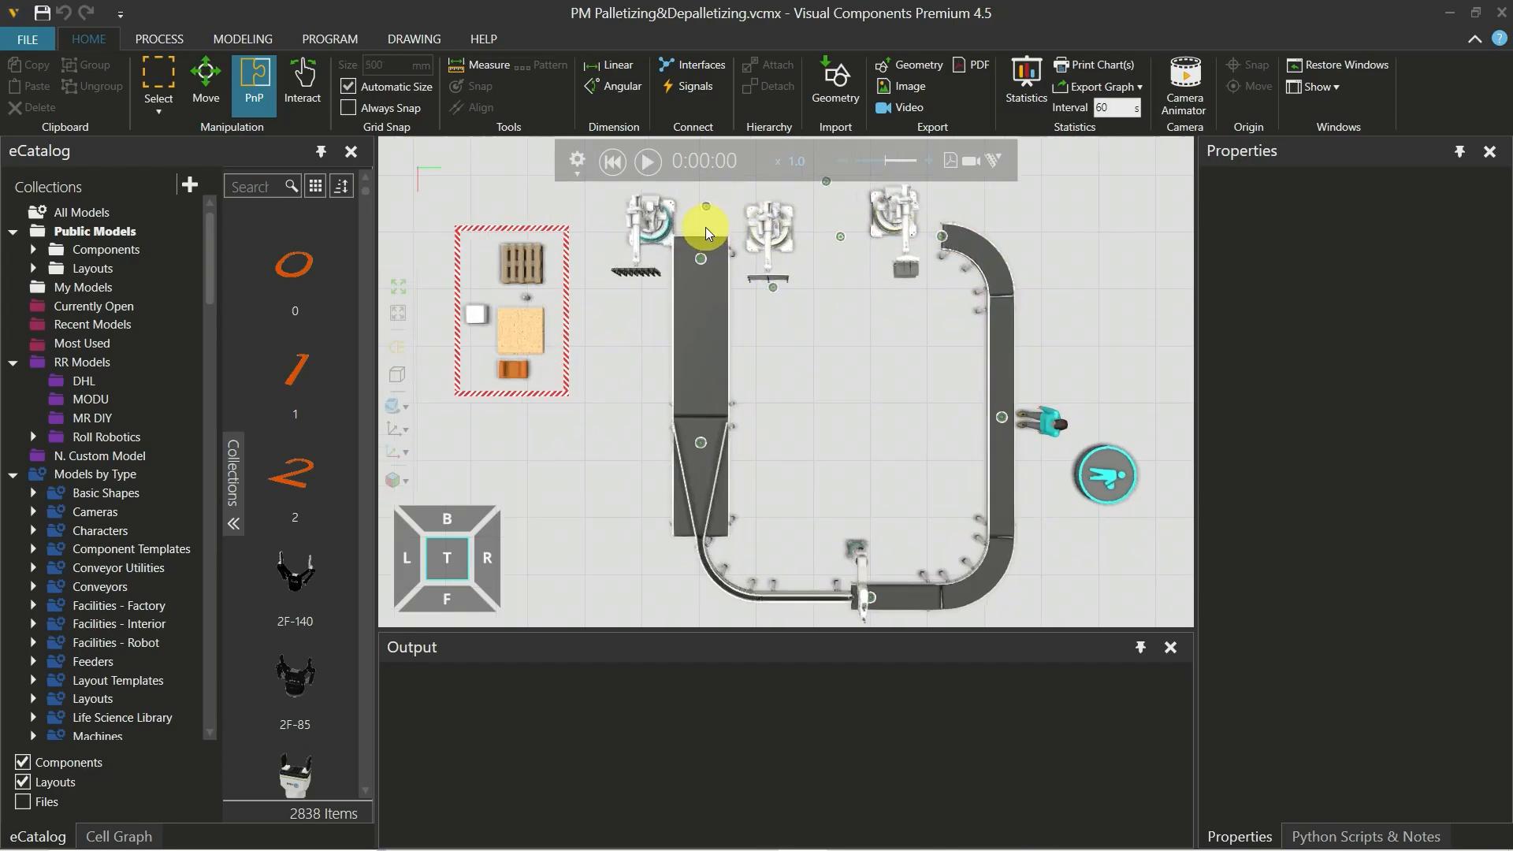
scroll(706, 231, "up", 5)
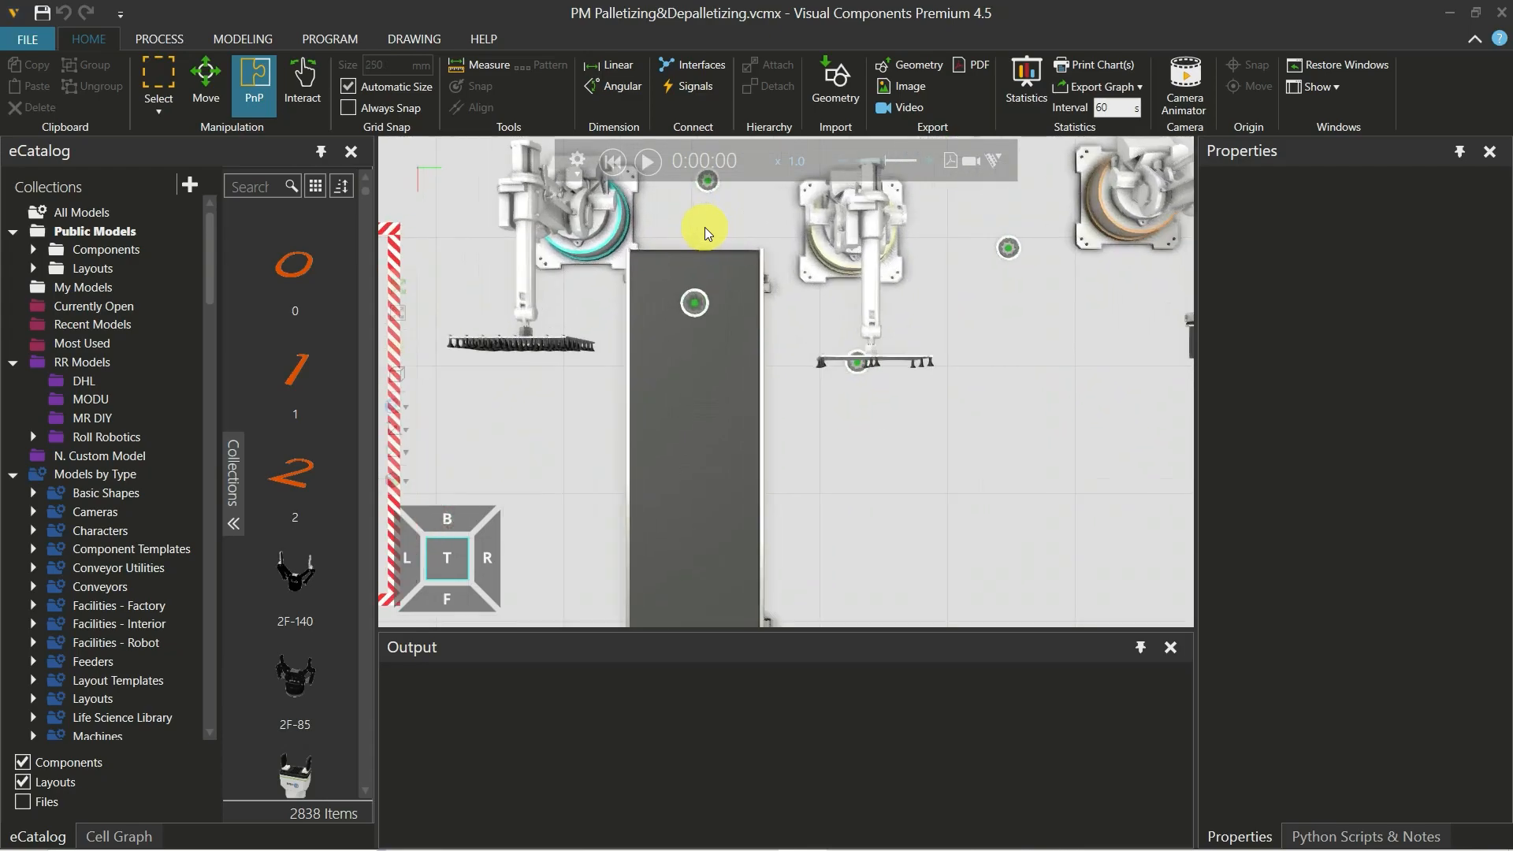
middle_click_drag(713, 351, 714, 356)
right_click_drag(703, 342, 706, 326)
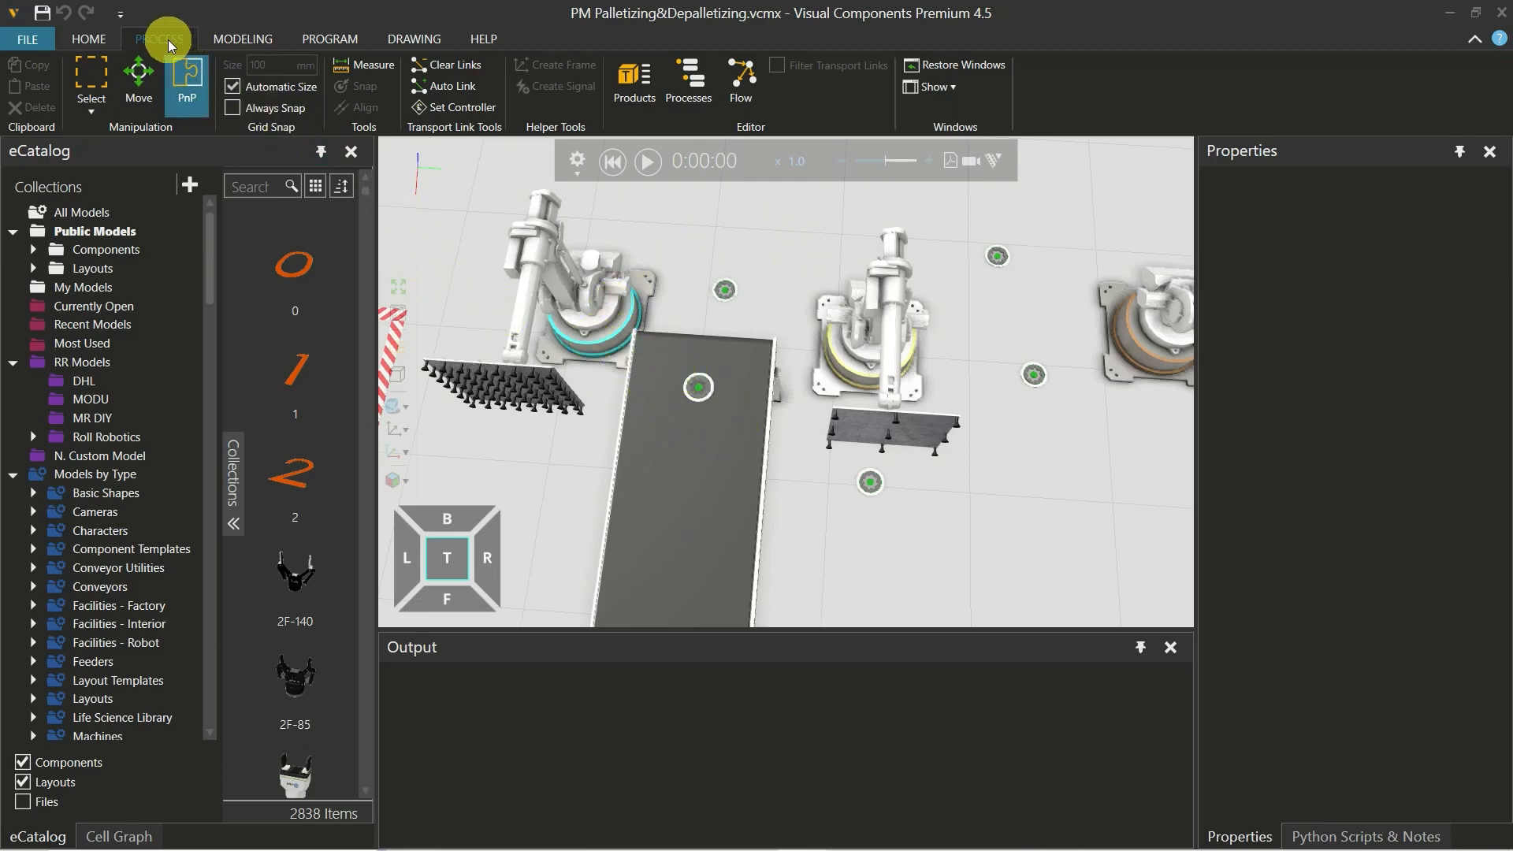
left_click(628, 96)
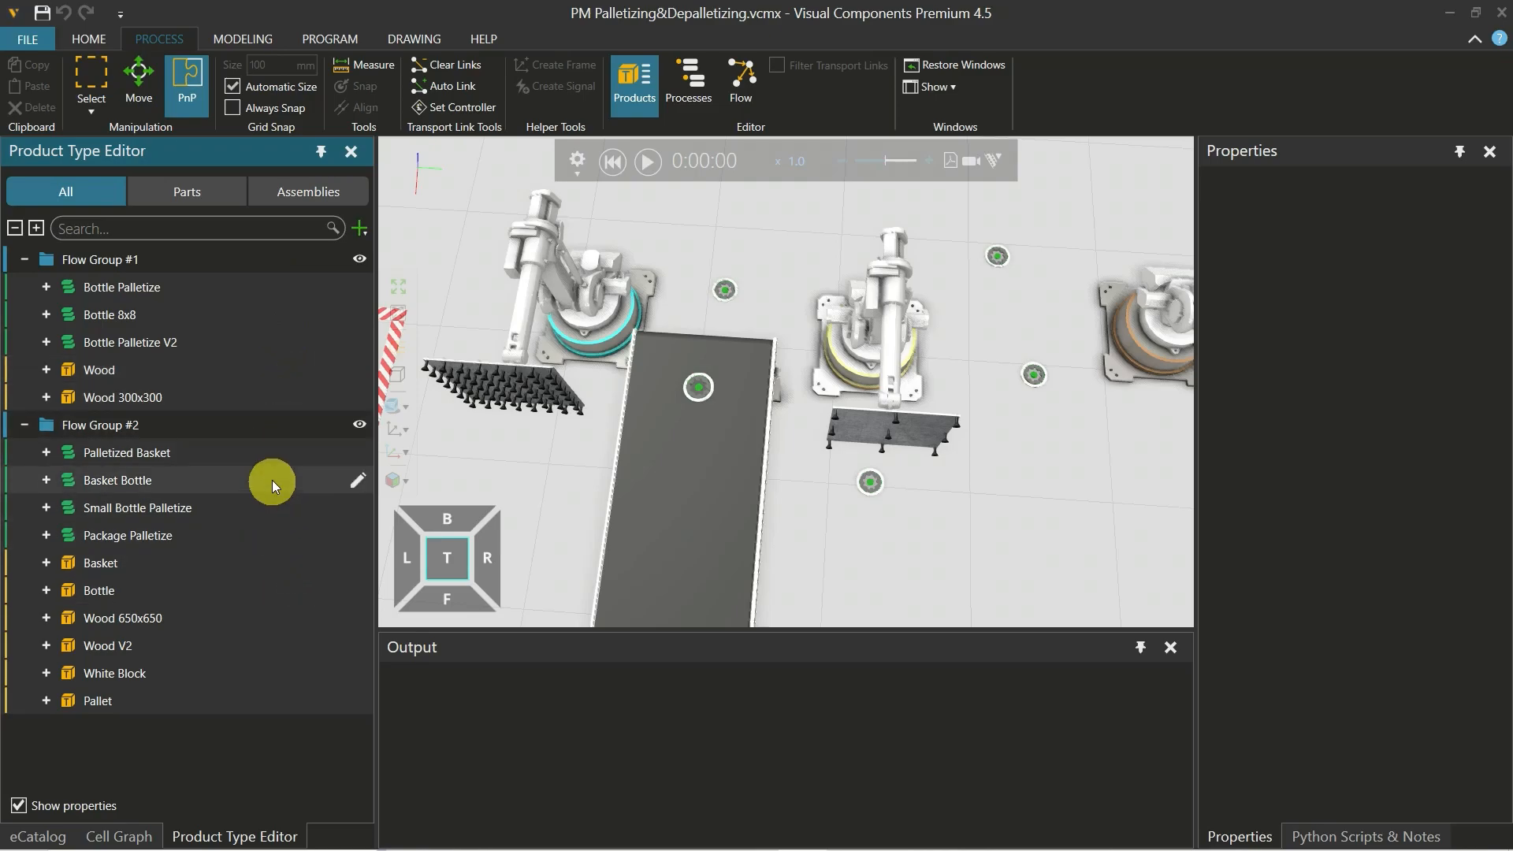
left_click(240, 262)
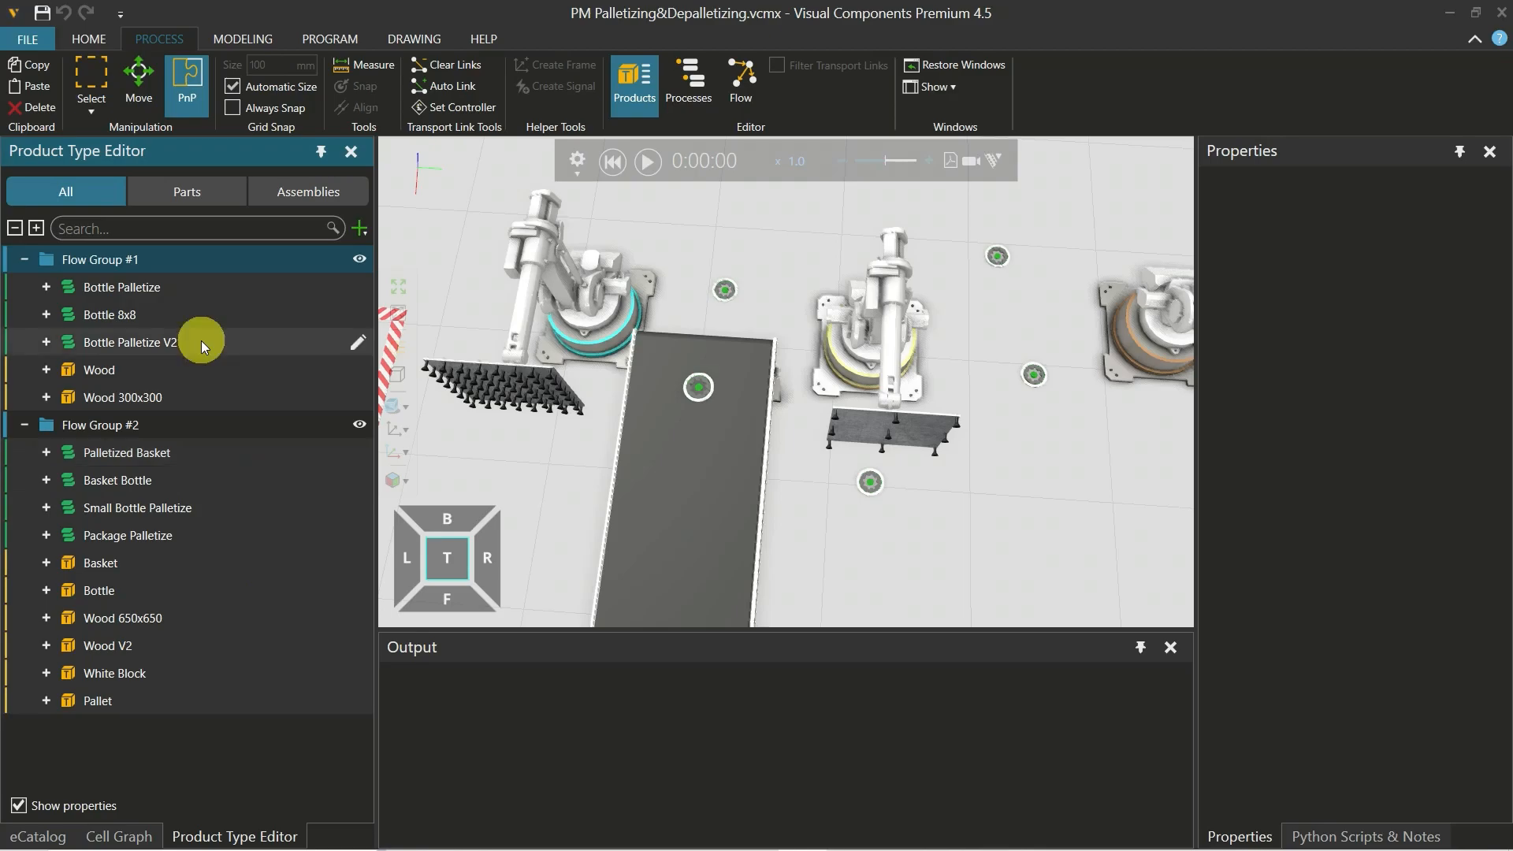
left_click(359, 229)
left_click(306, 273)
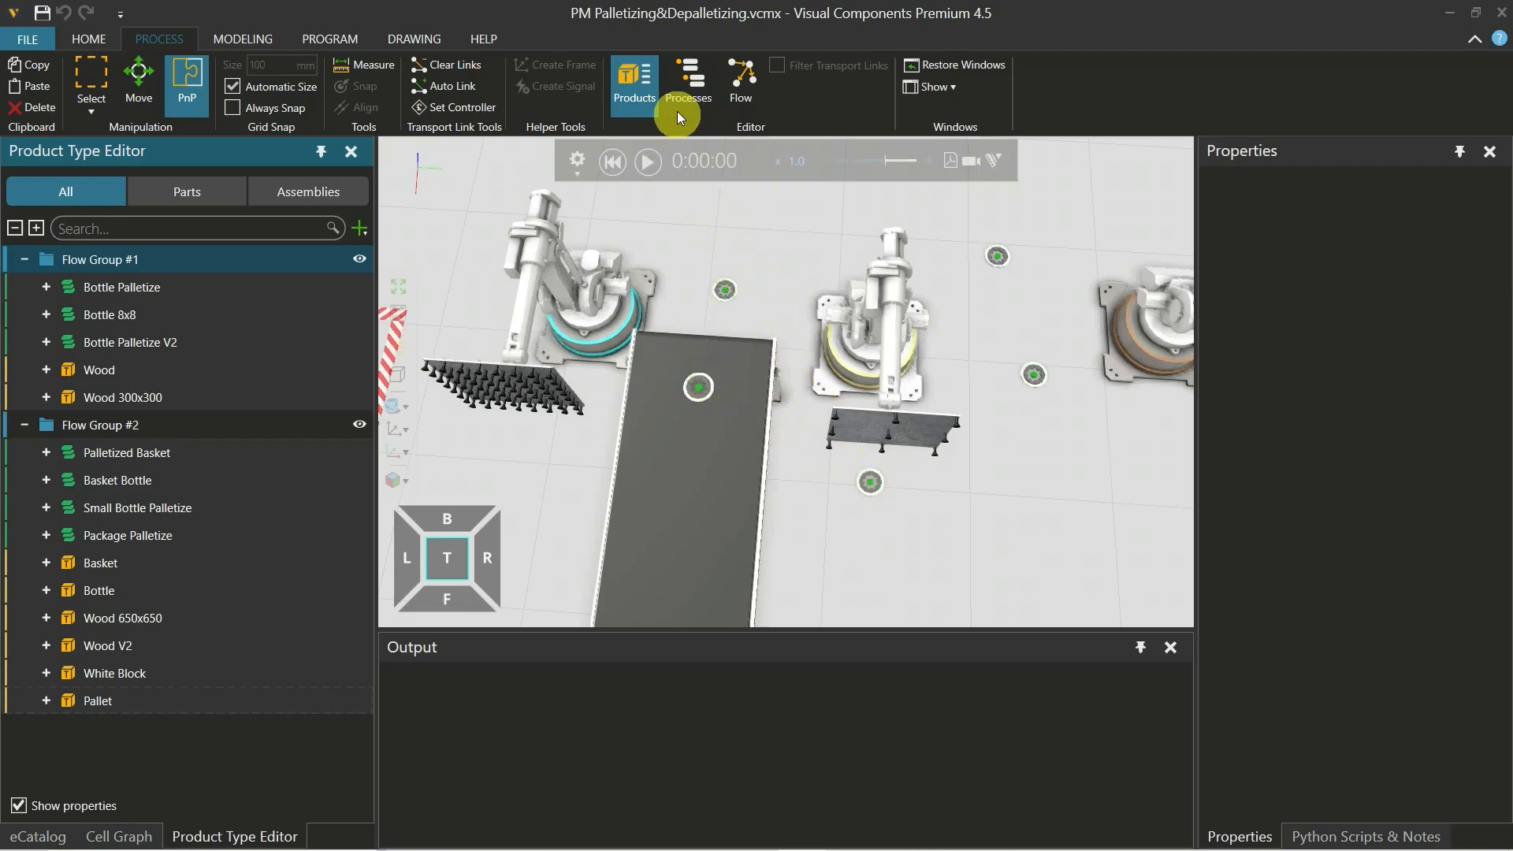
Show the process labels, open the Process #1 routine between the first two robots, and move its statement window off the product list
left_click(686, 90)
left_click(814, 291)
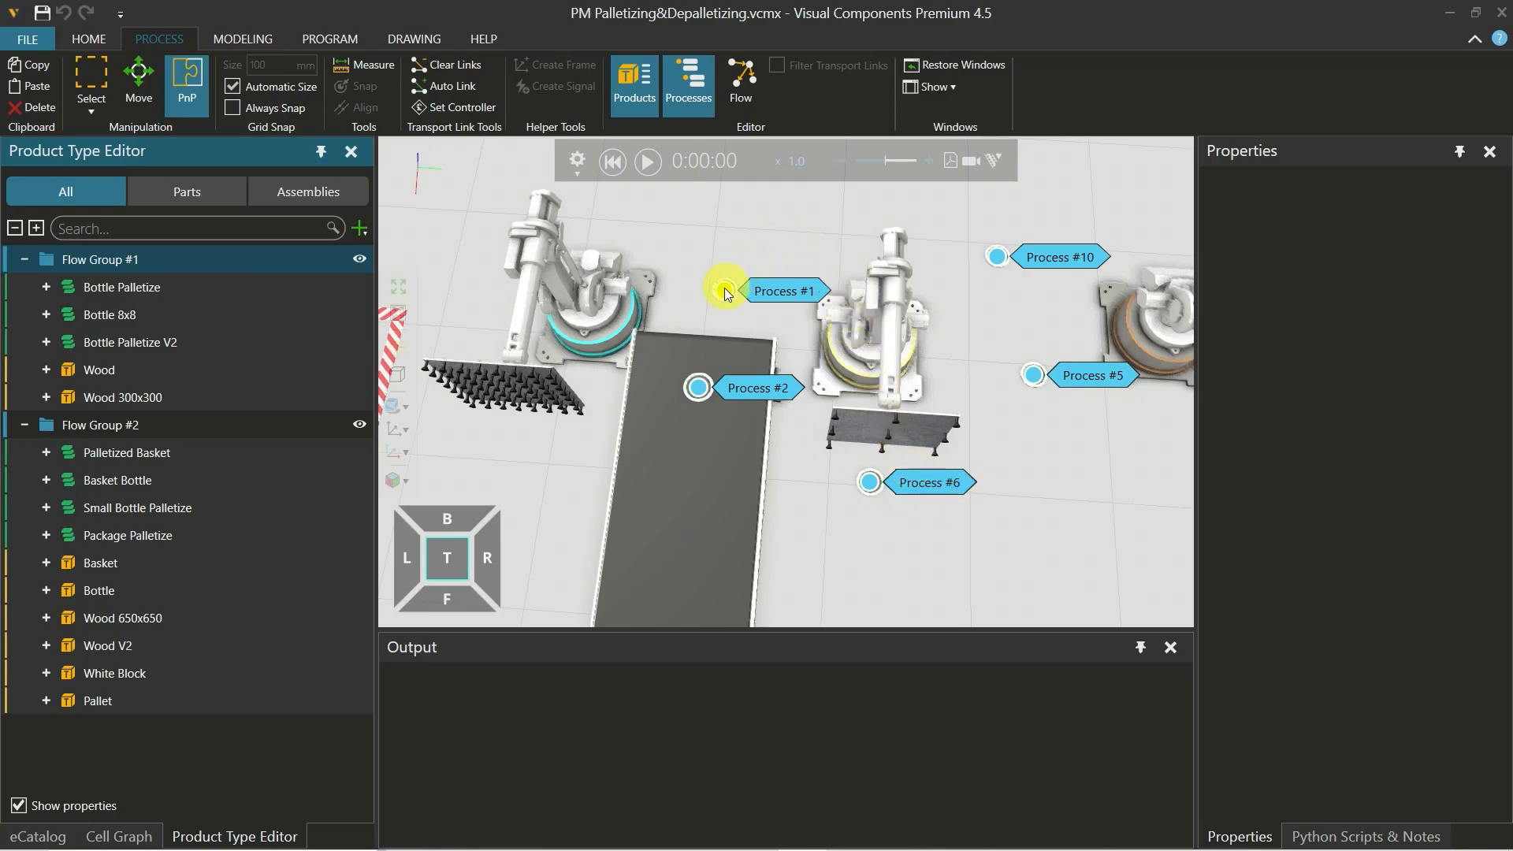
left_click(800, 292)
double_click(801, 291)
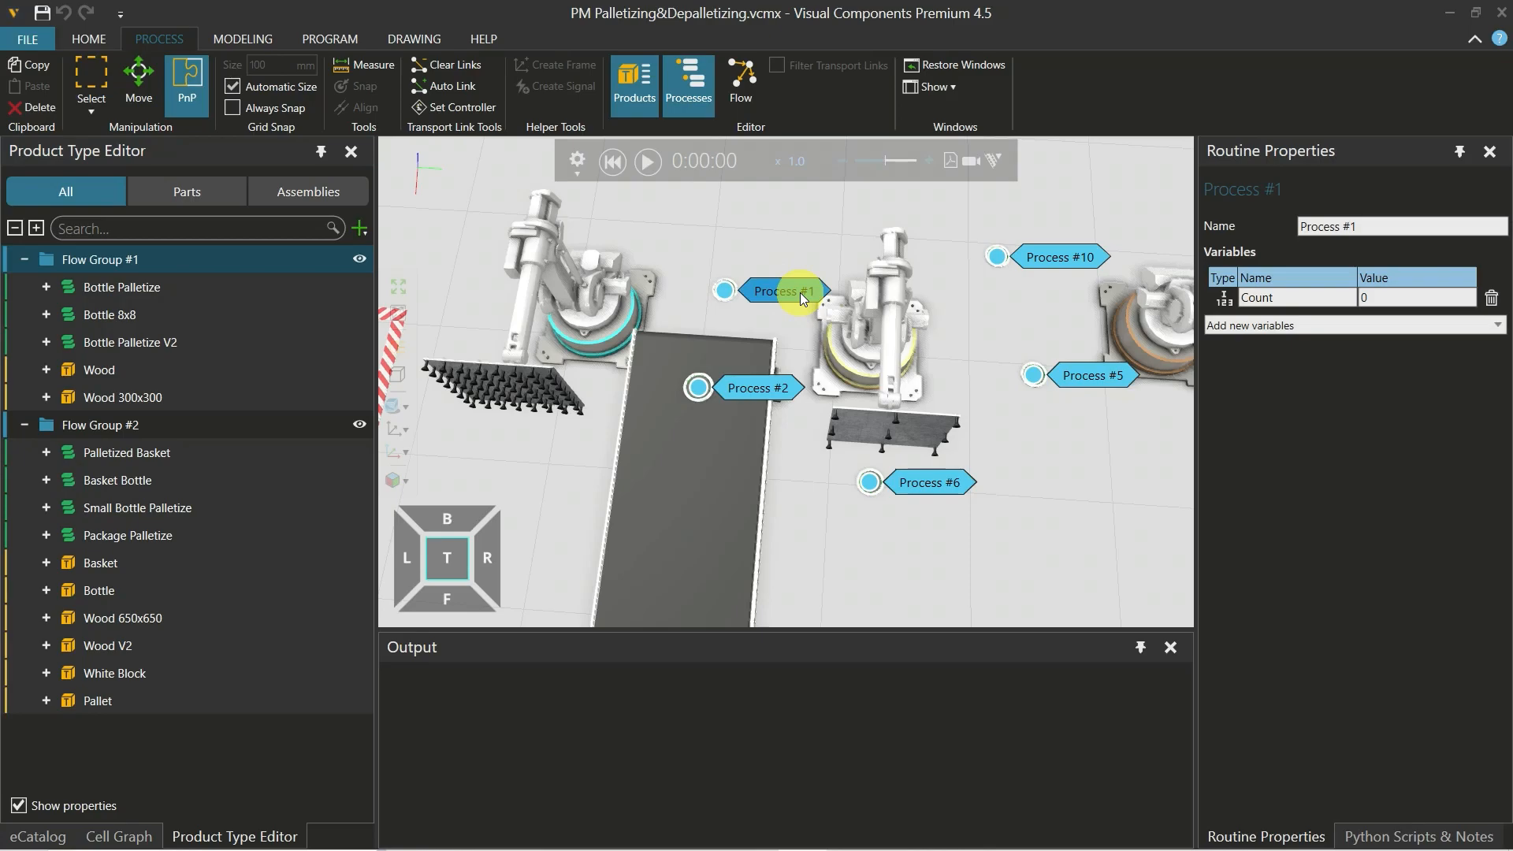
left_click(327, 211)
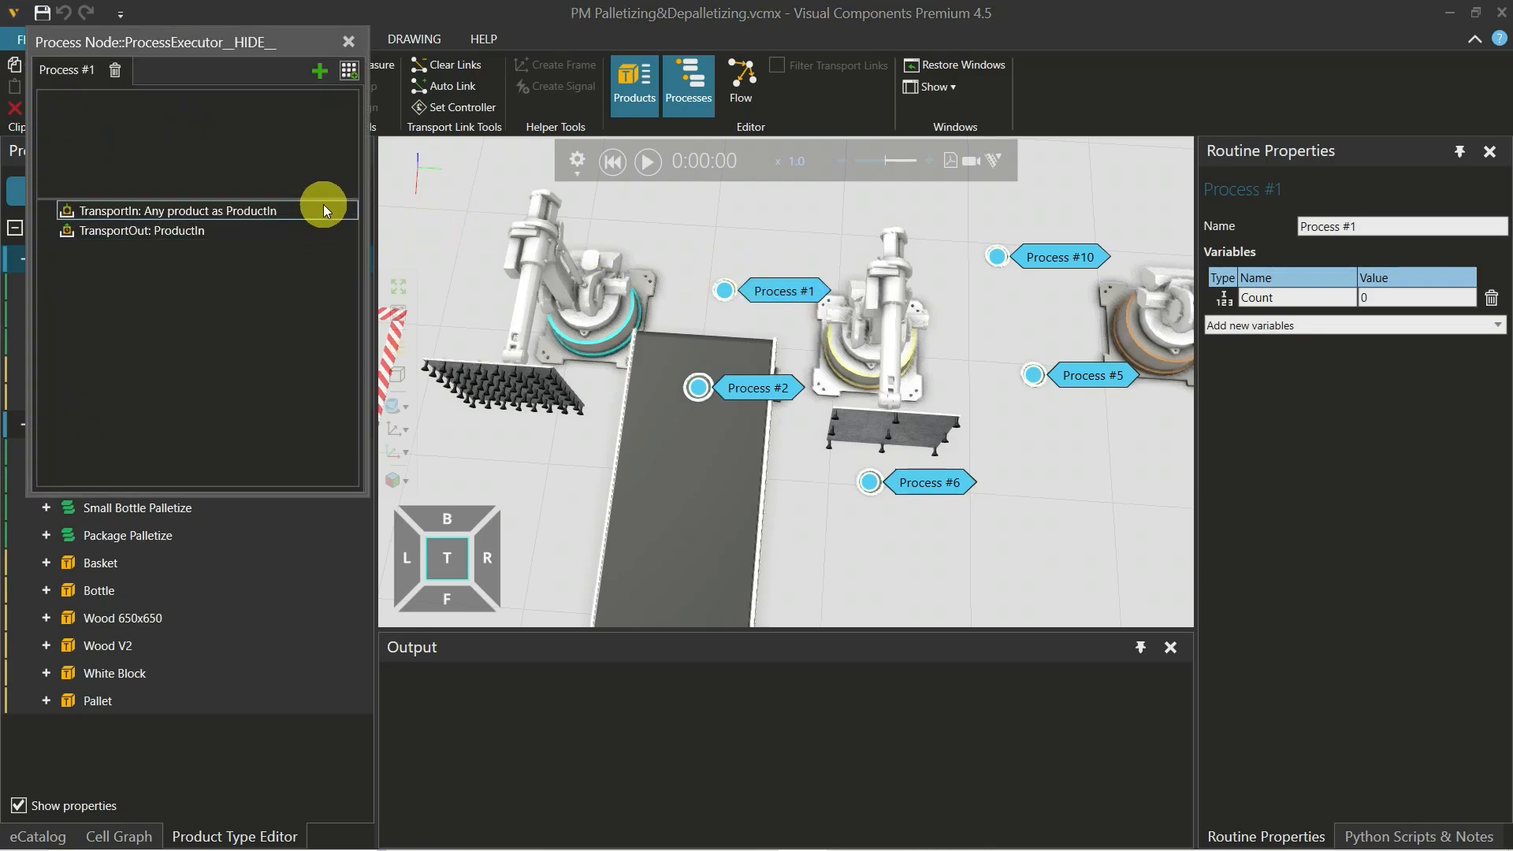
left_click(320, 234)
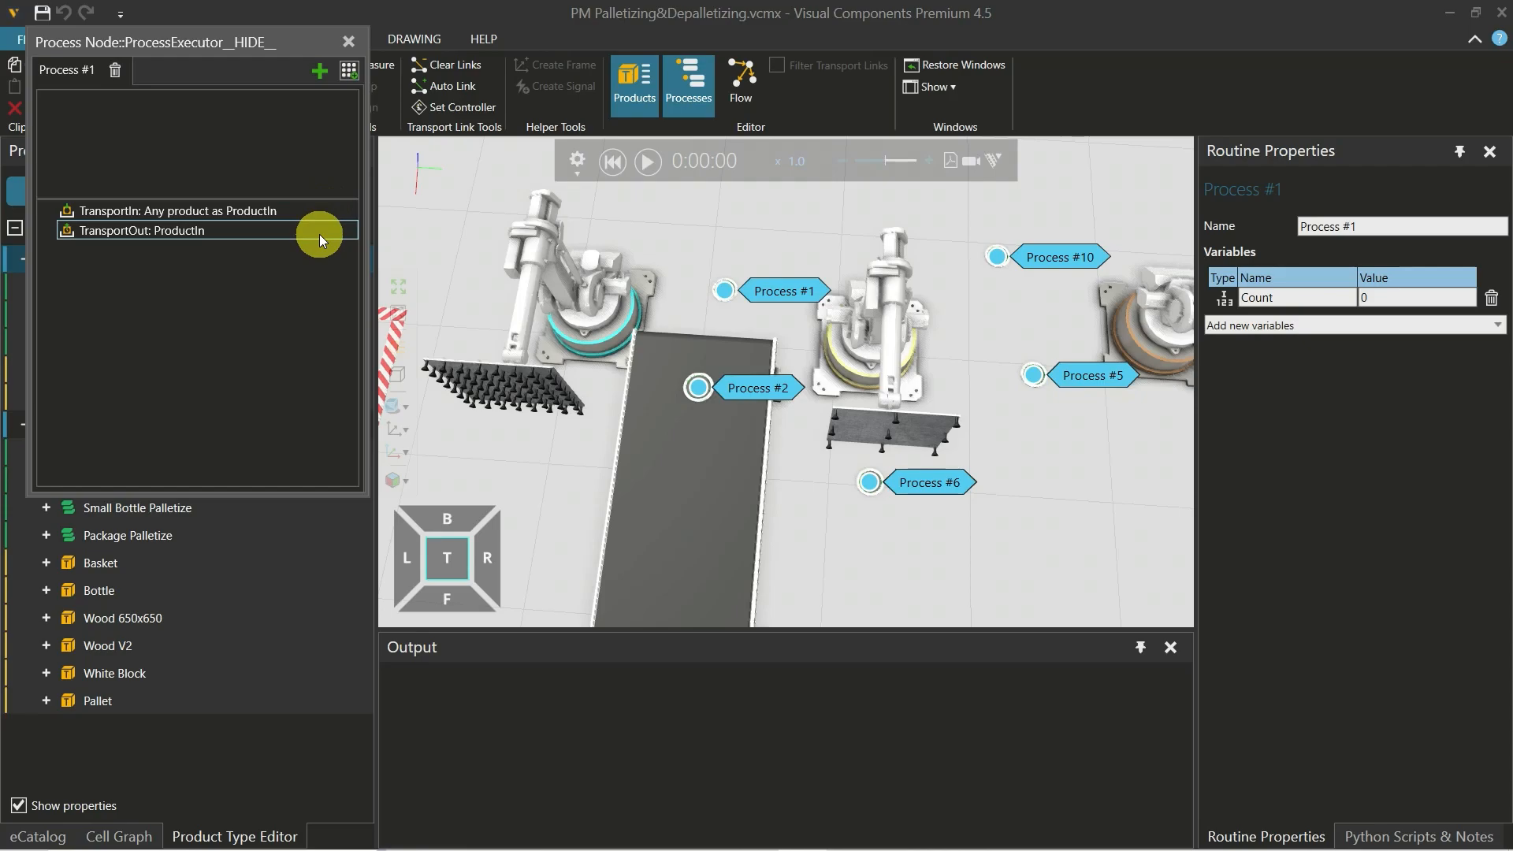
left_click(321, 210)
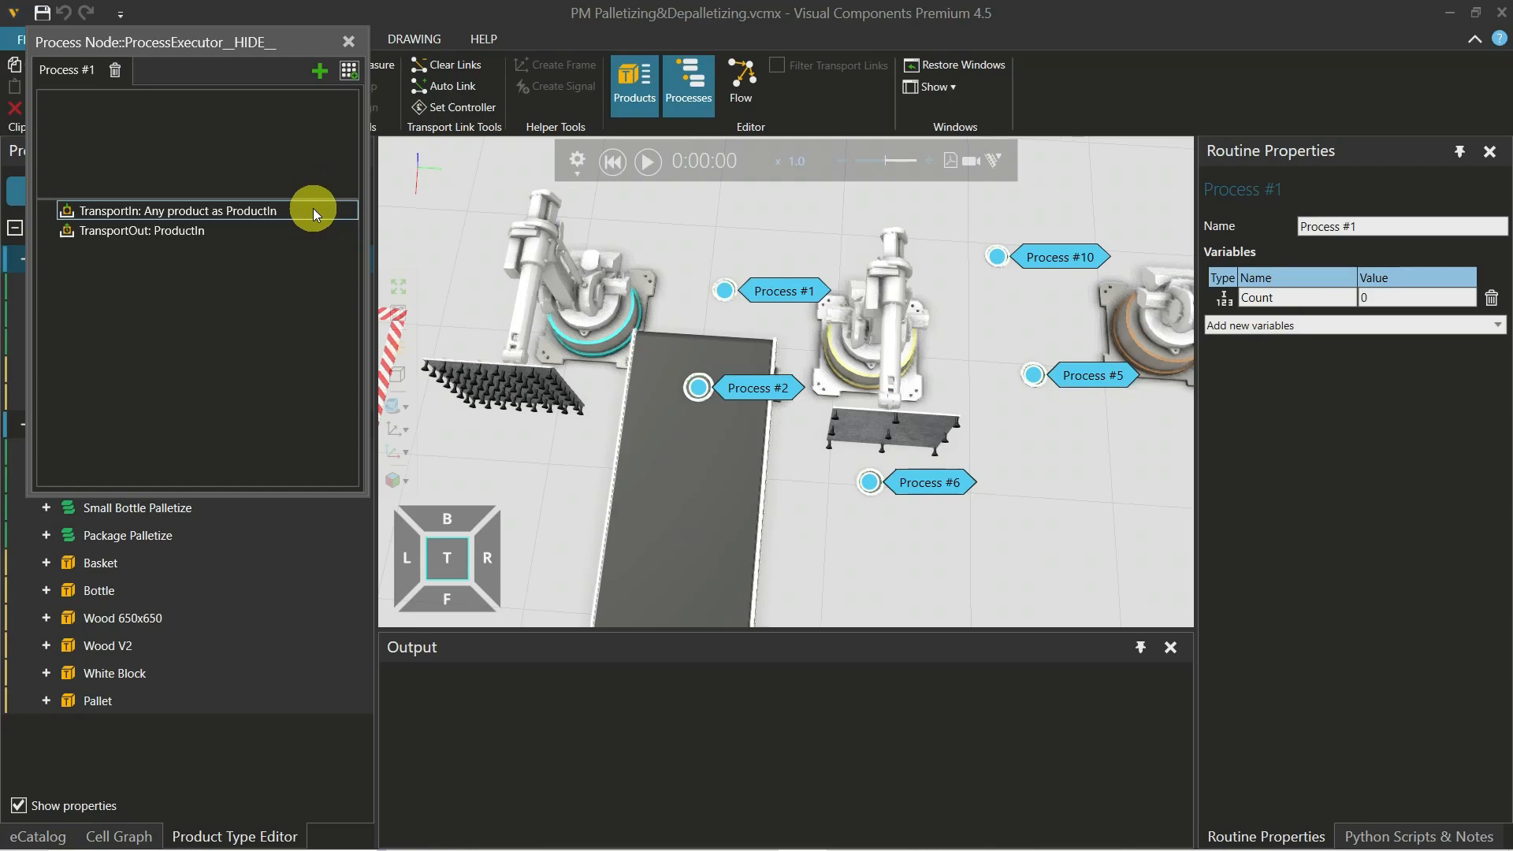
left_click(313, 234)
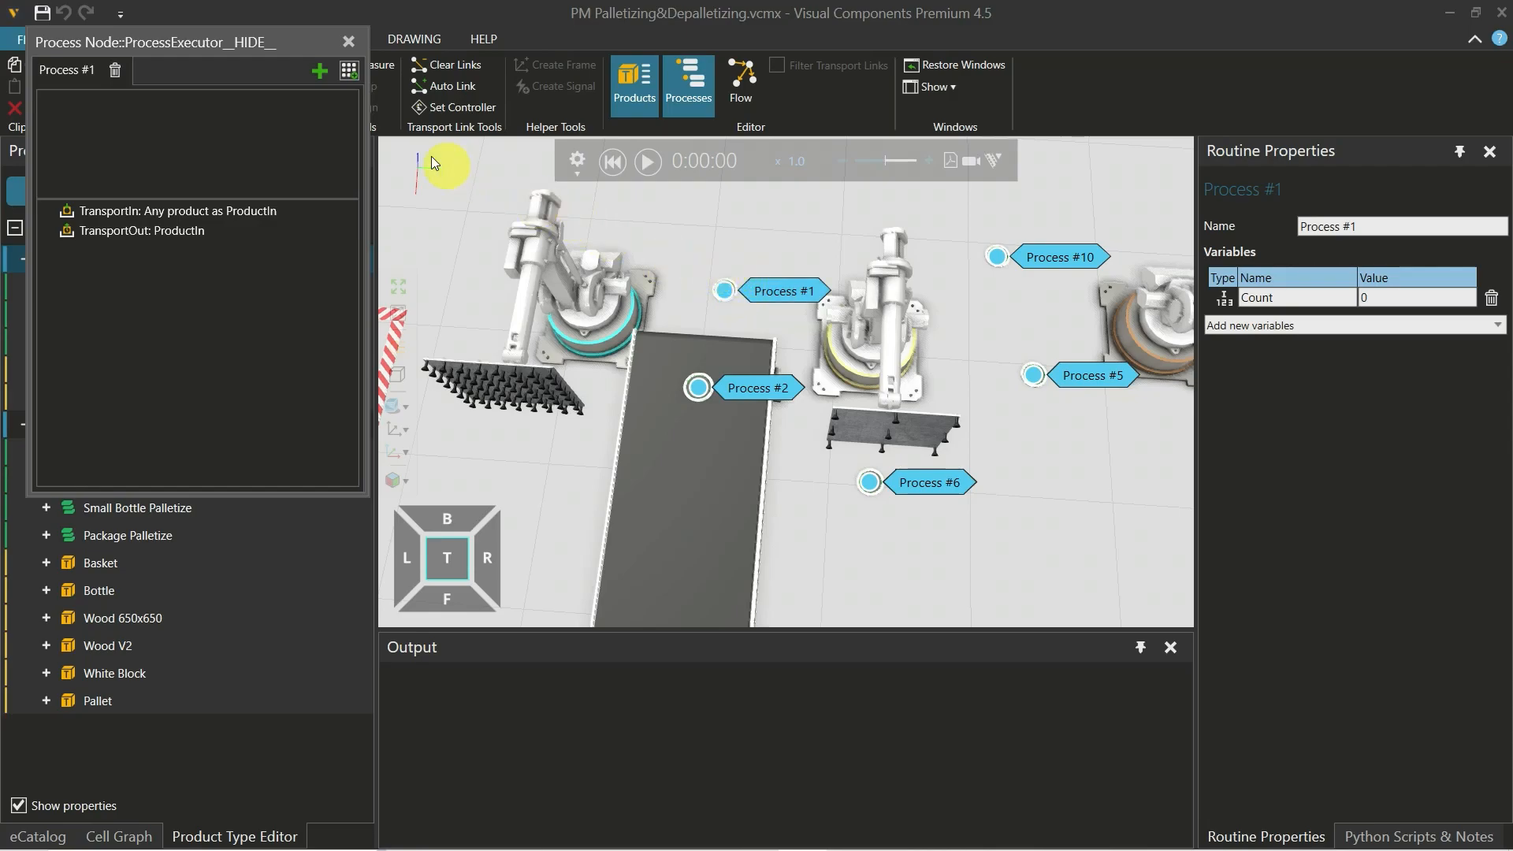
left_click_drag(259, 45, 486, 316)
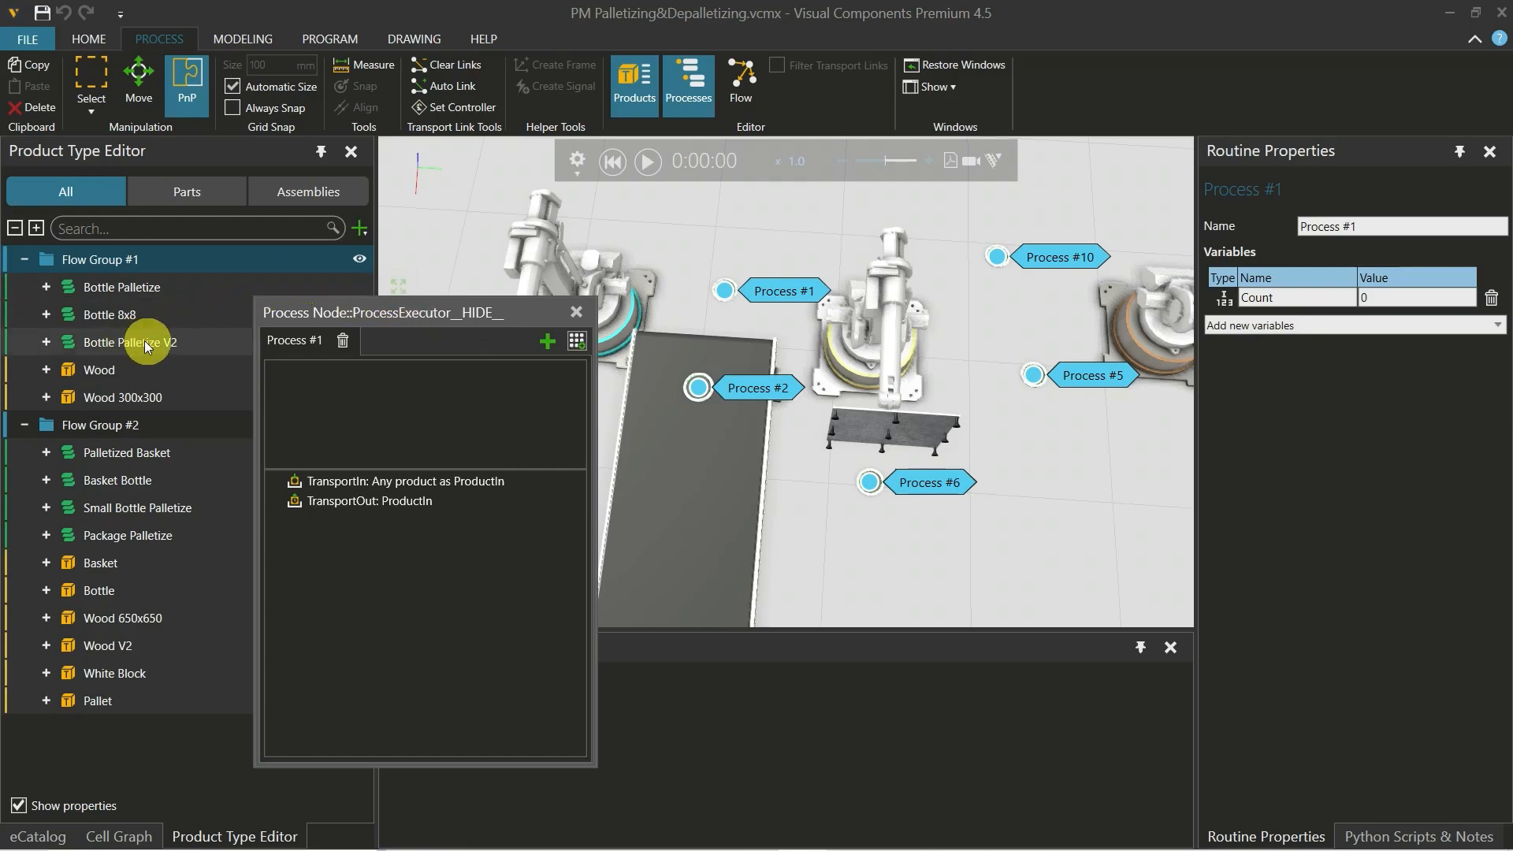
Delete the TransportIn and TransportOut statements from Process #1
left_click(491, 482)
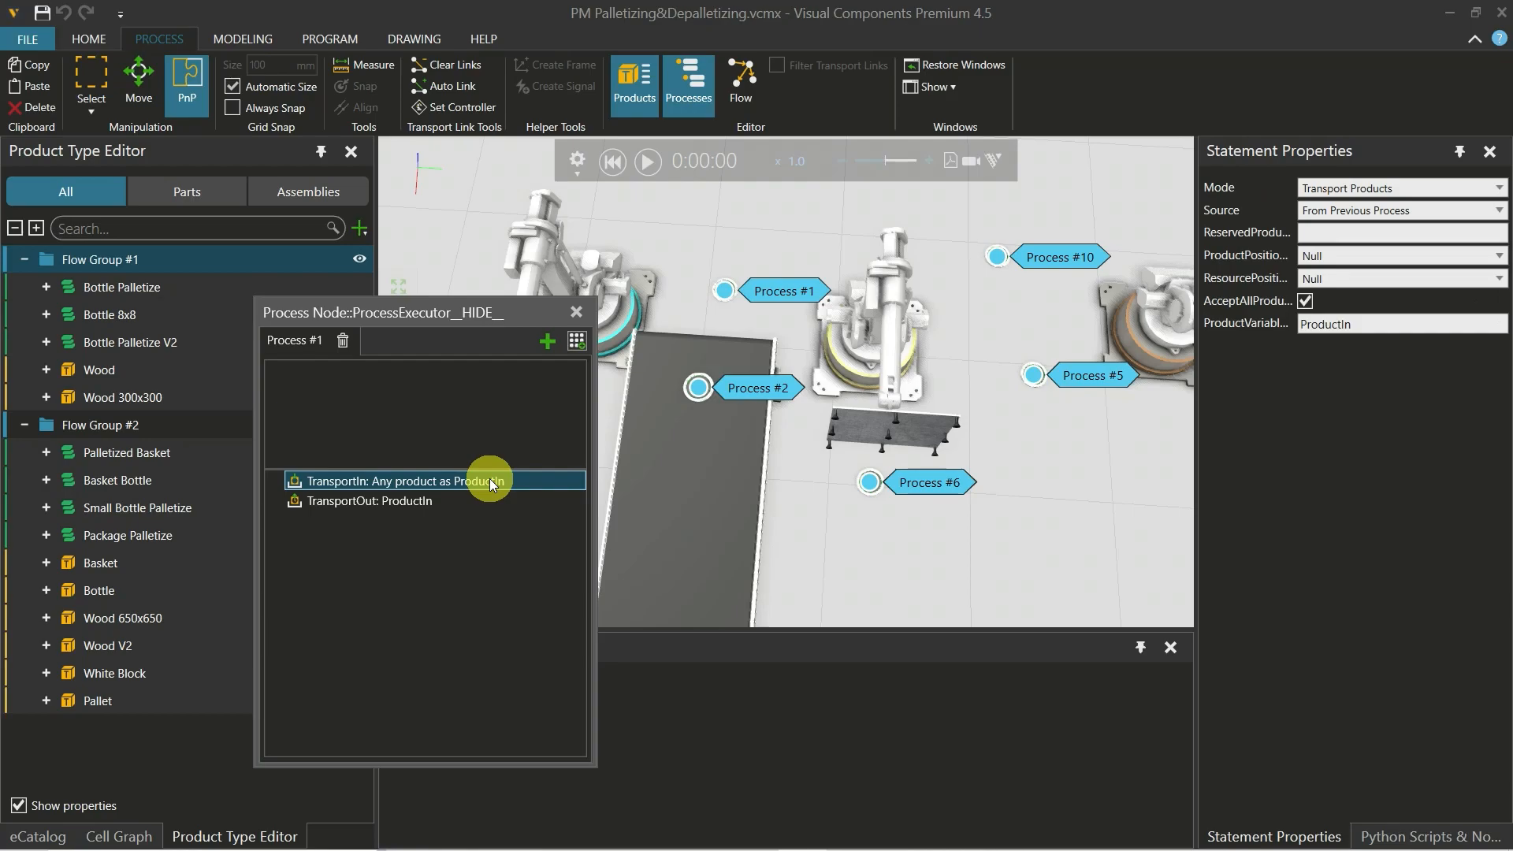
key("Delete")
left_click(489, 479)
key("Delete")
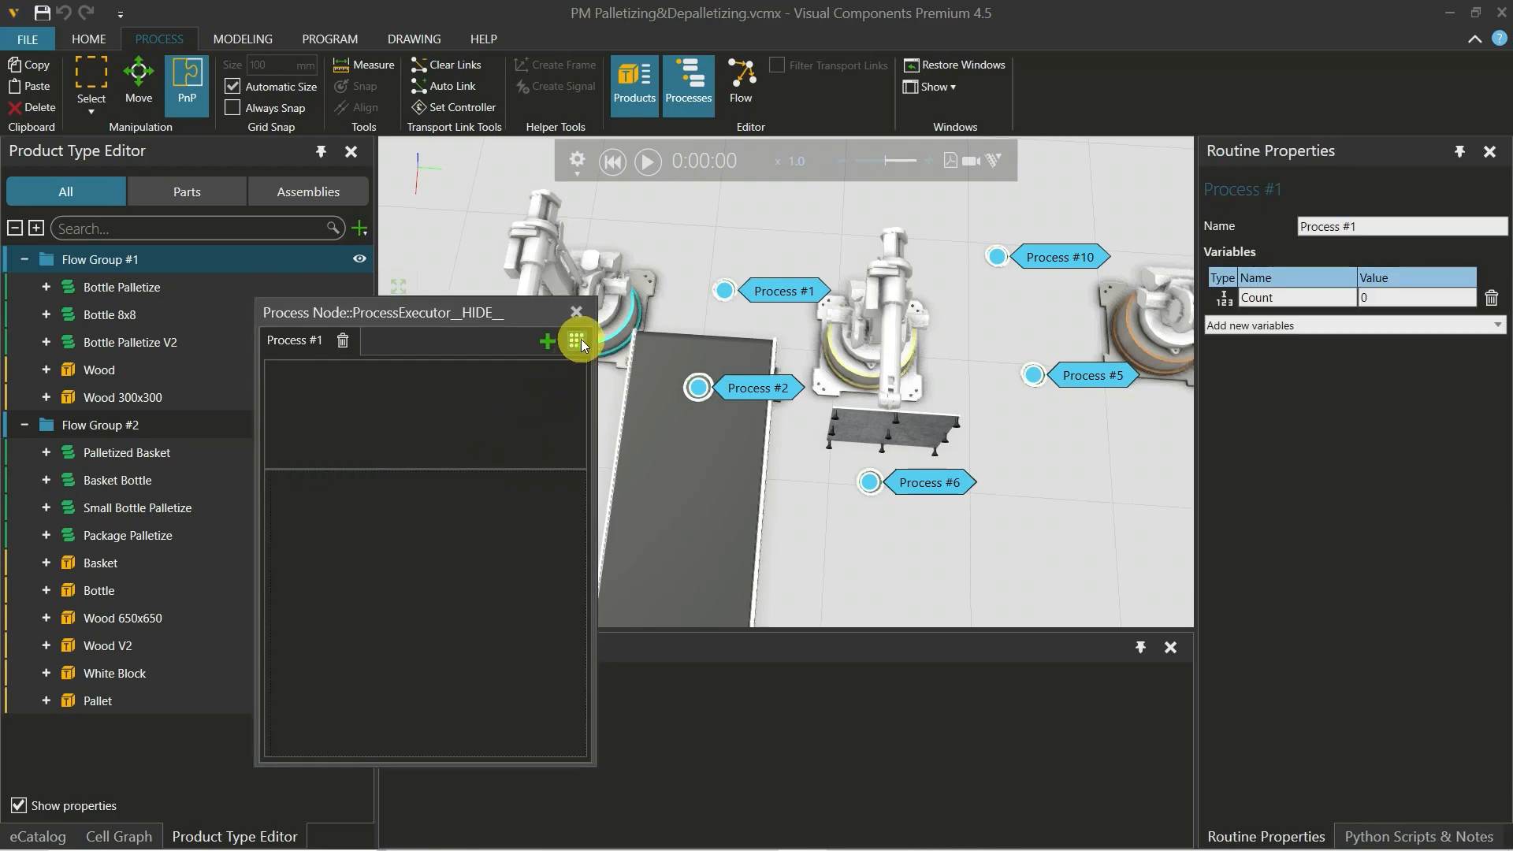
Add a Create statement to Process #1 with Bottle Palletize V2 as its product type
left_click(577, 344)
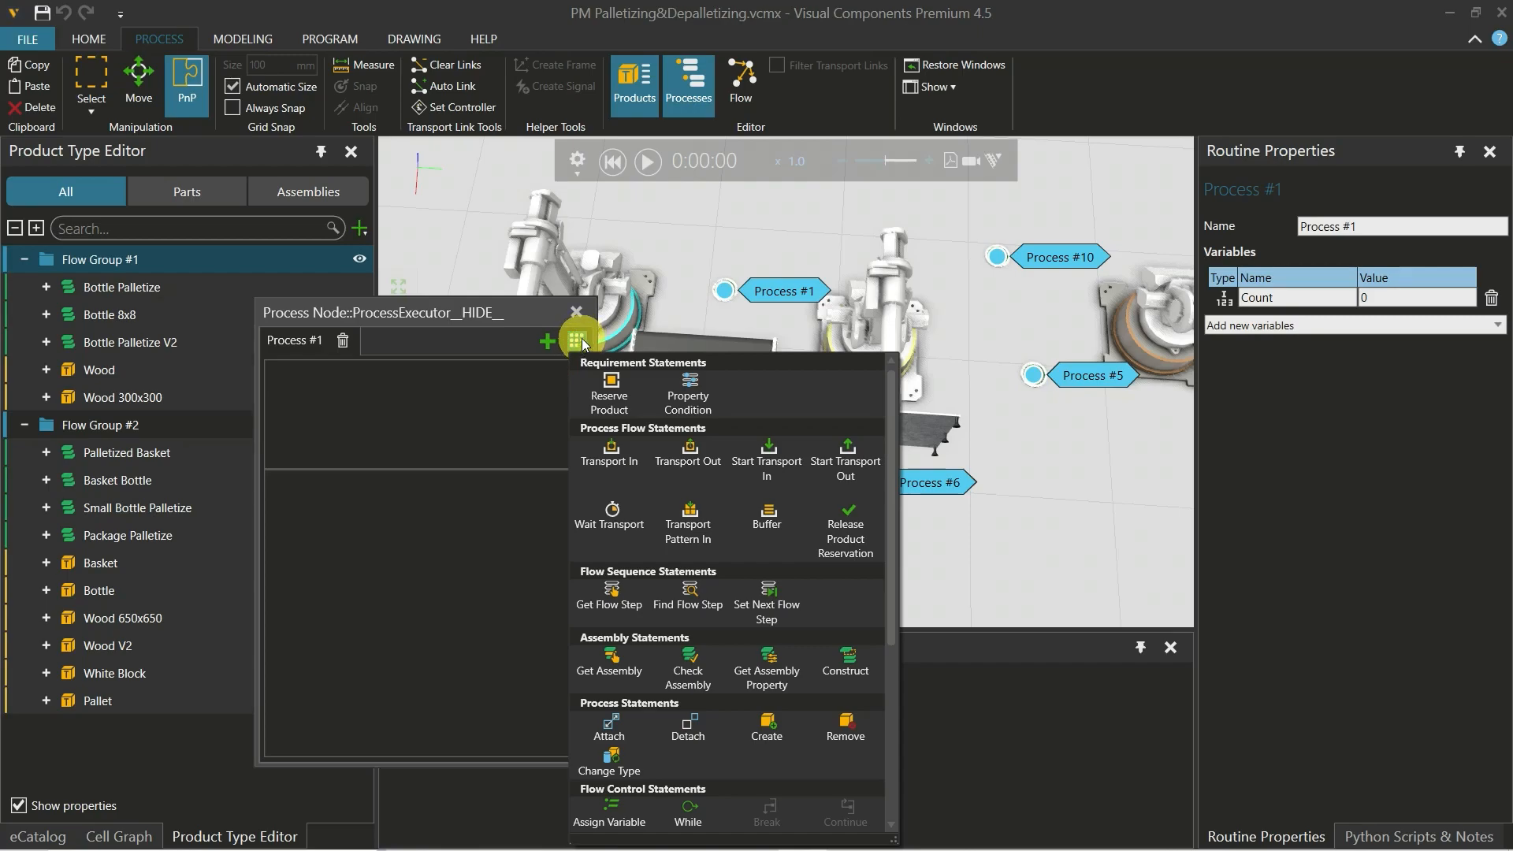
left_click(768, 726)
left_click(504, 489)
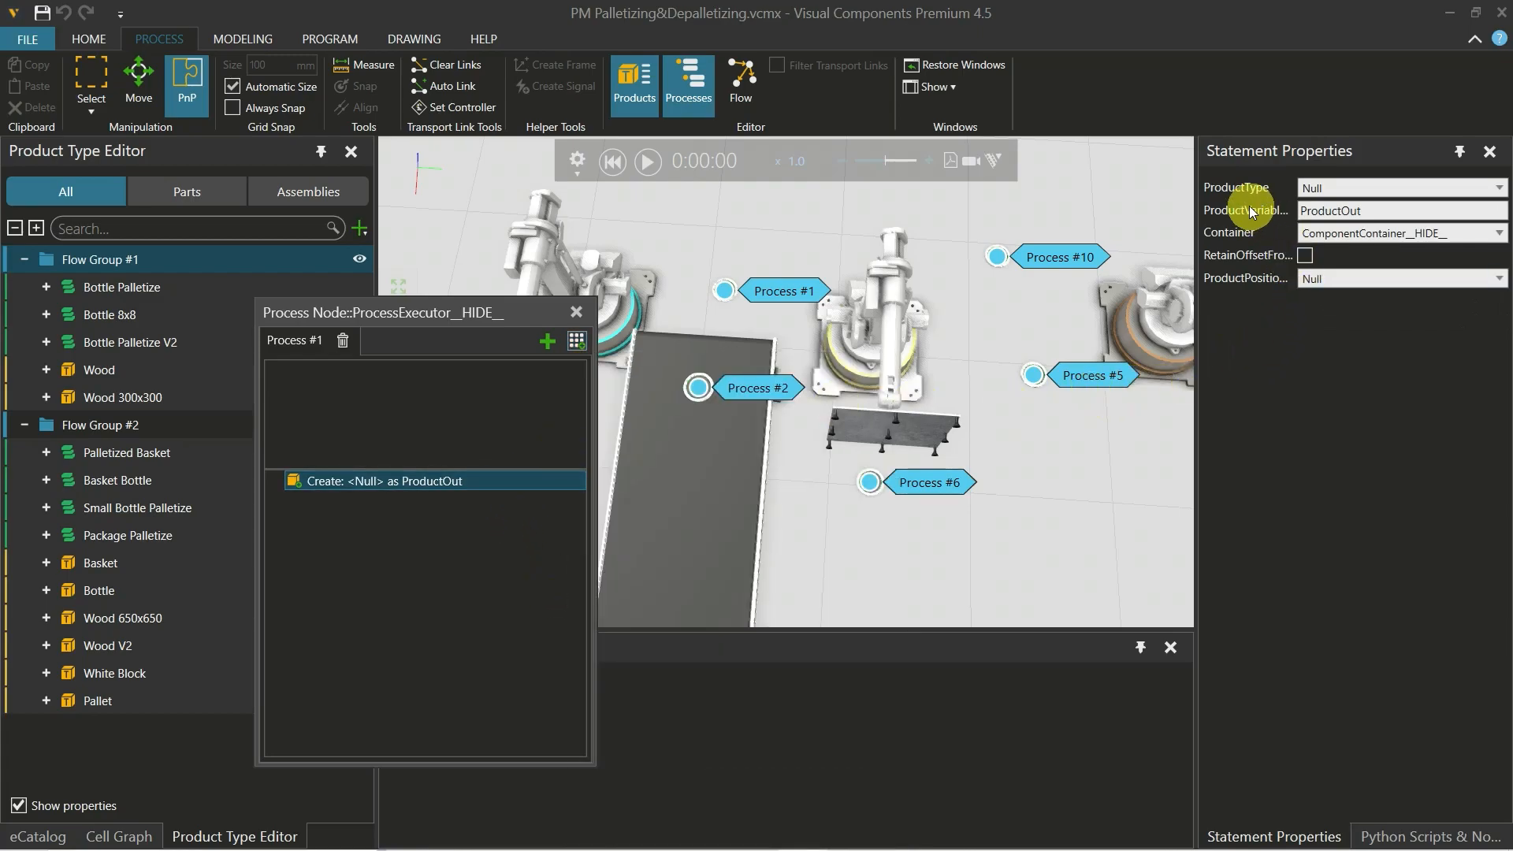
left_click(1318, 186)
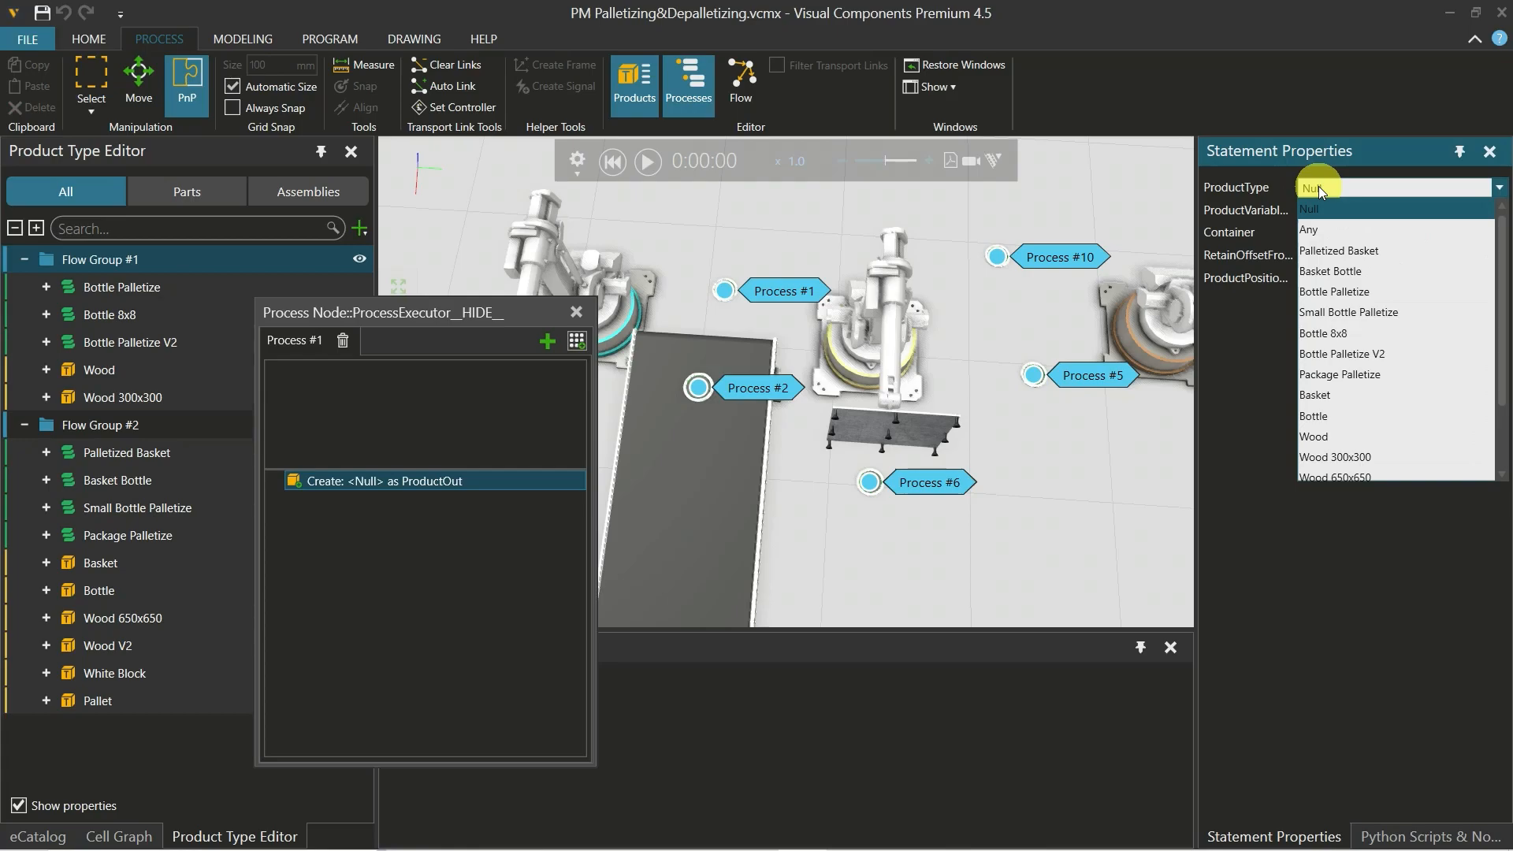
left_click(1365, 354)
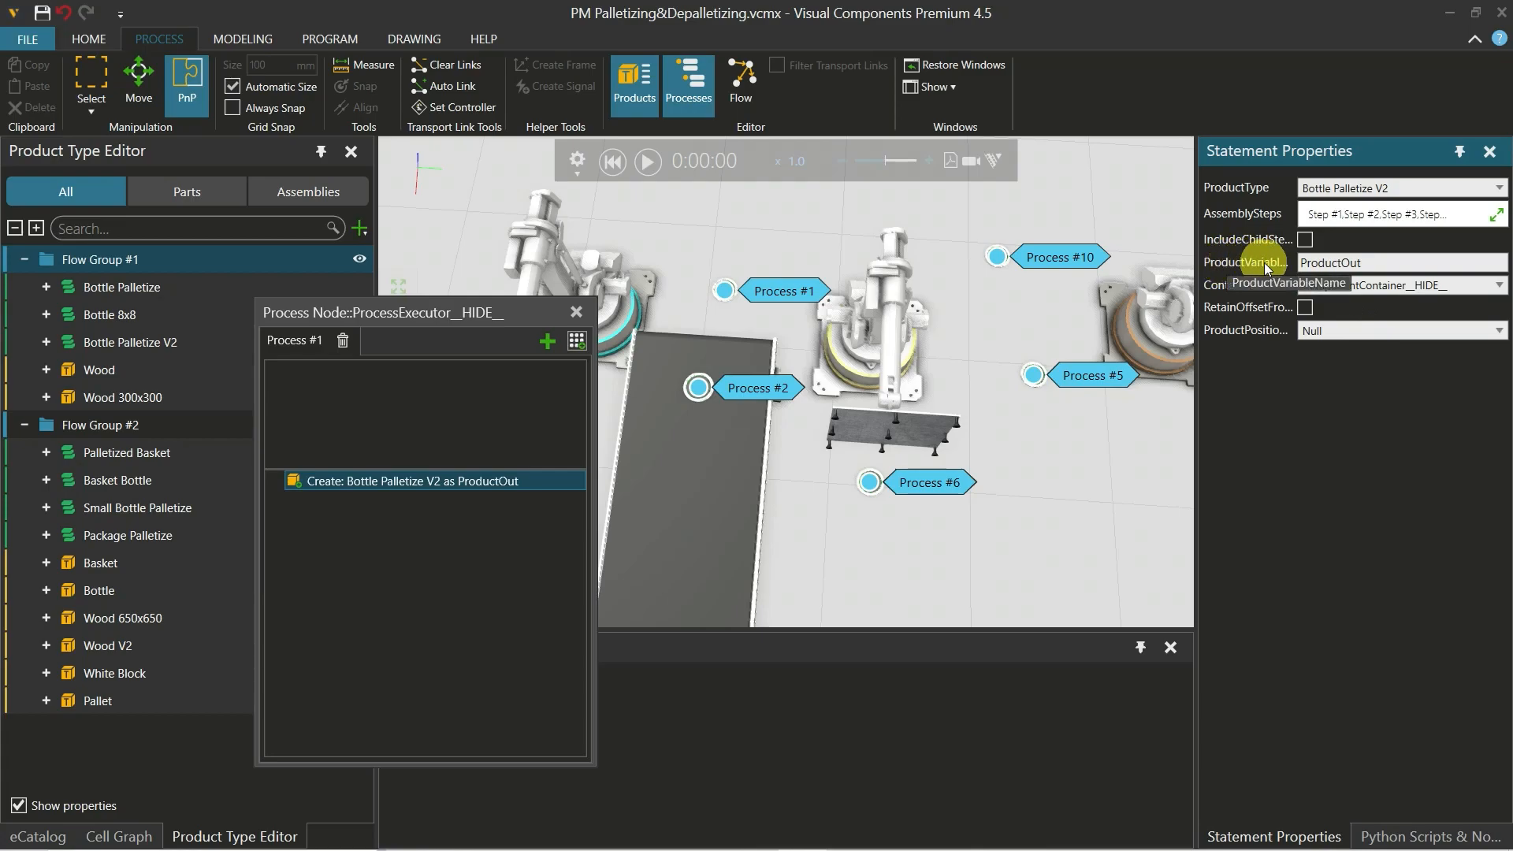
Rename the Create statement's product variable to ProductIn
left_click(1339, 262)
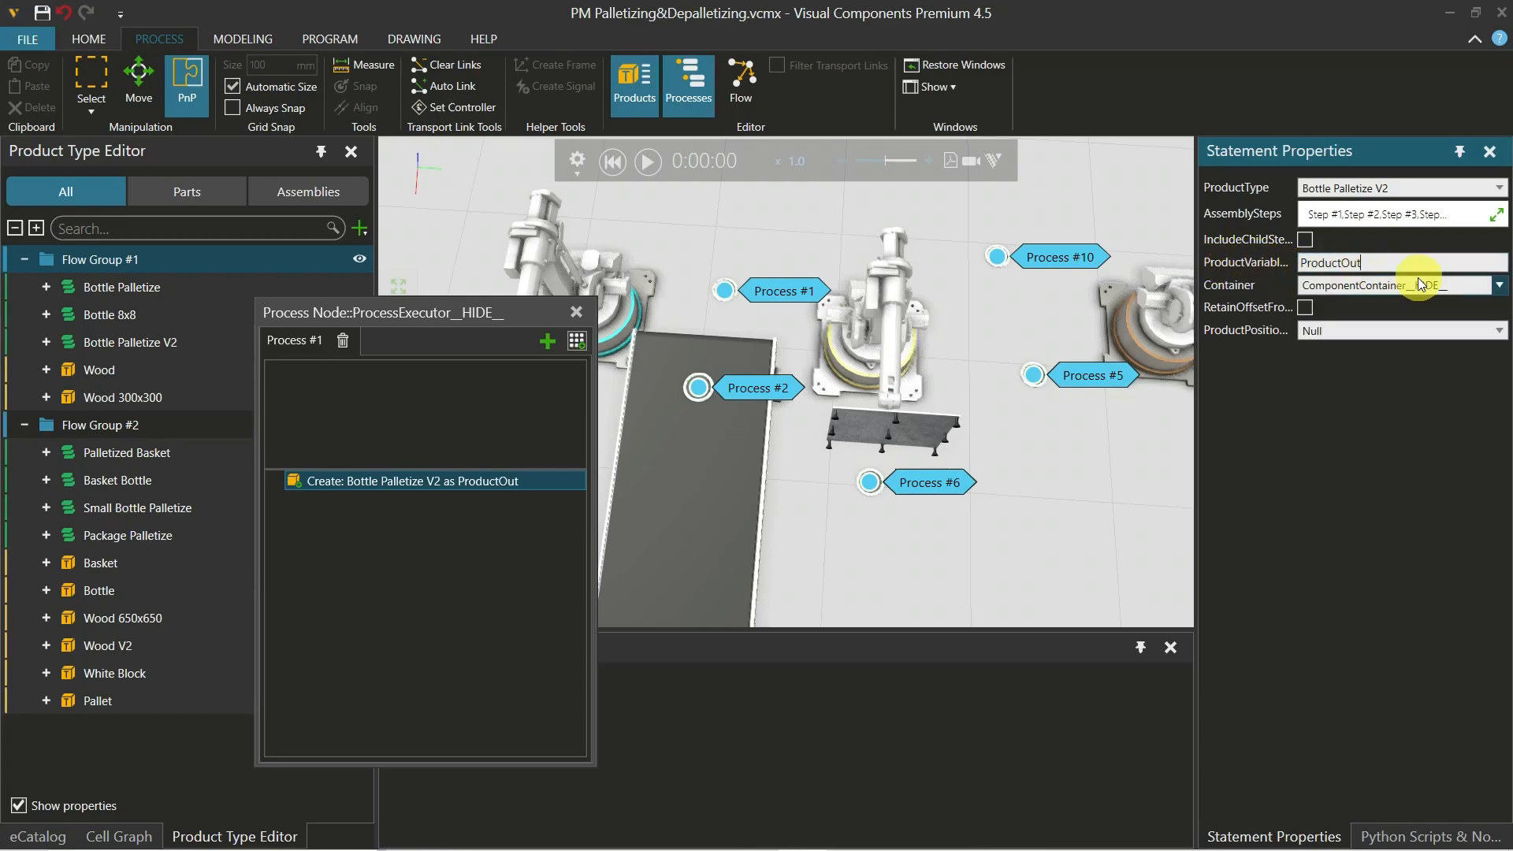
key("BackSpace")
key("BackSpace")
key("BackSpace")
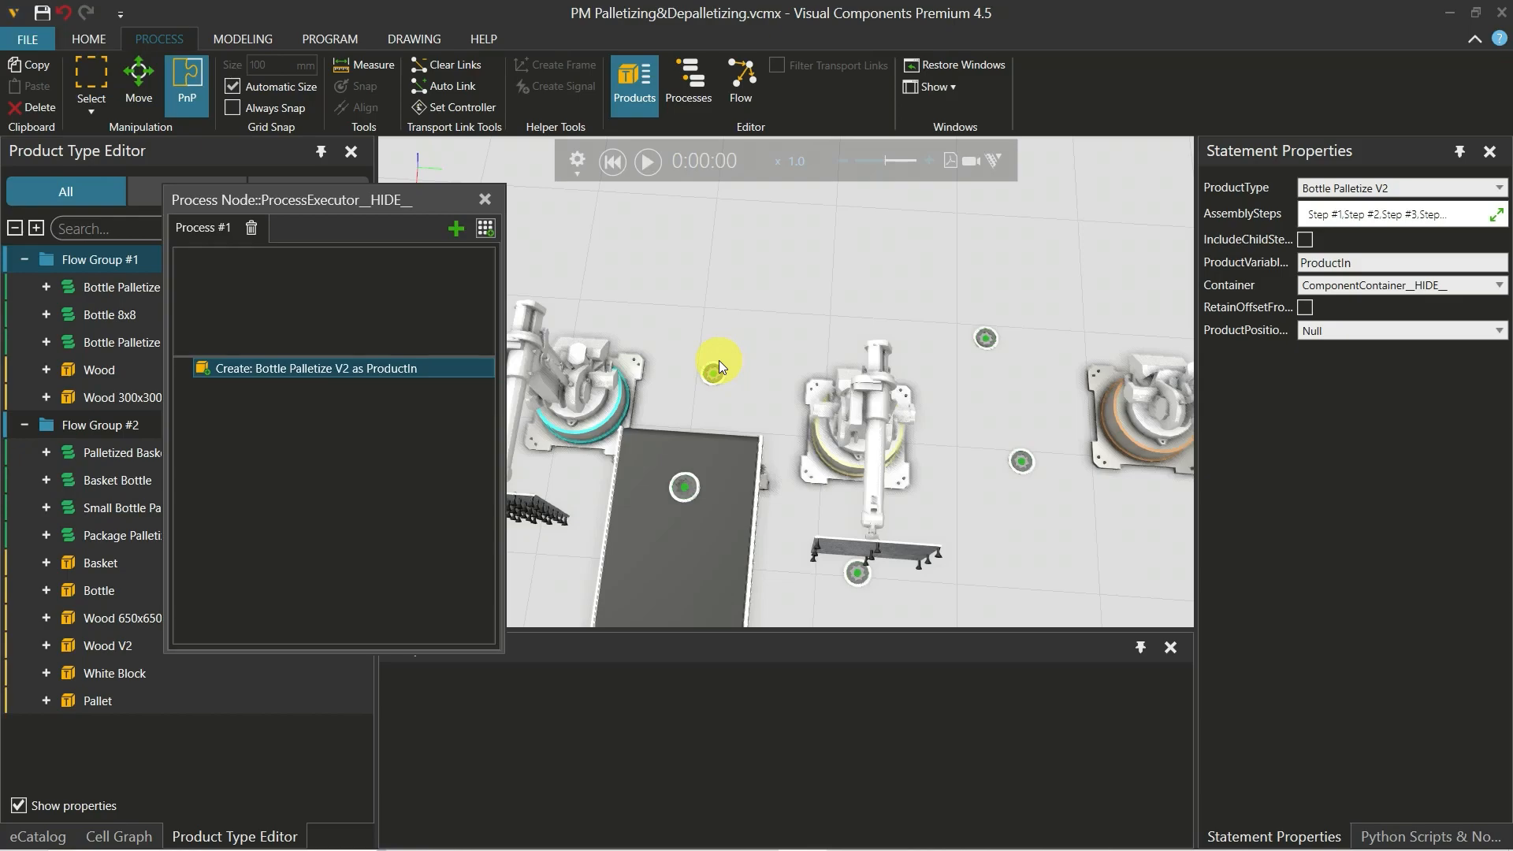
Run the simulation and examine the stacked bottles created at Process #1 from several distances
left_click(647, 161)
right_click_drag(867, 274, 732, 246)
scroll(892, 376, "up", 5)
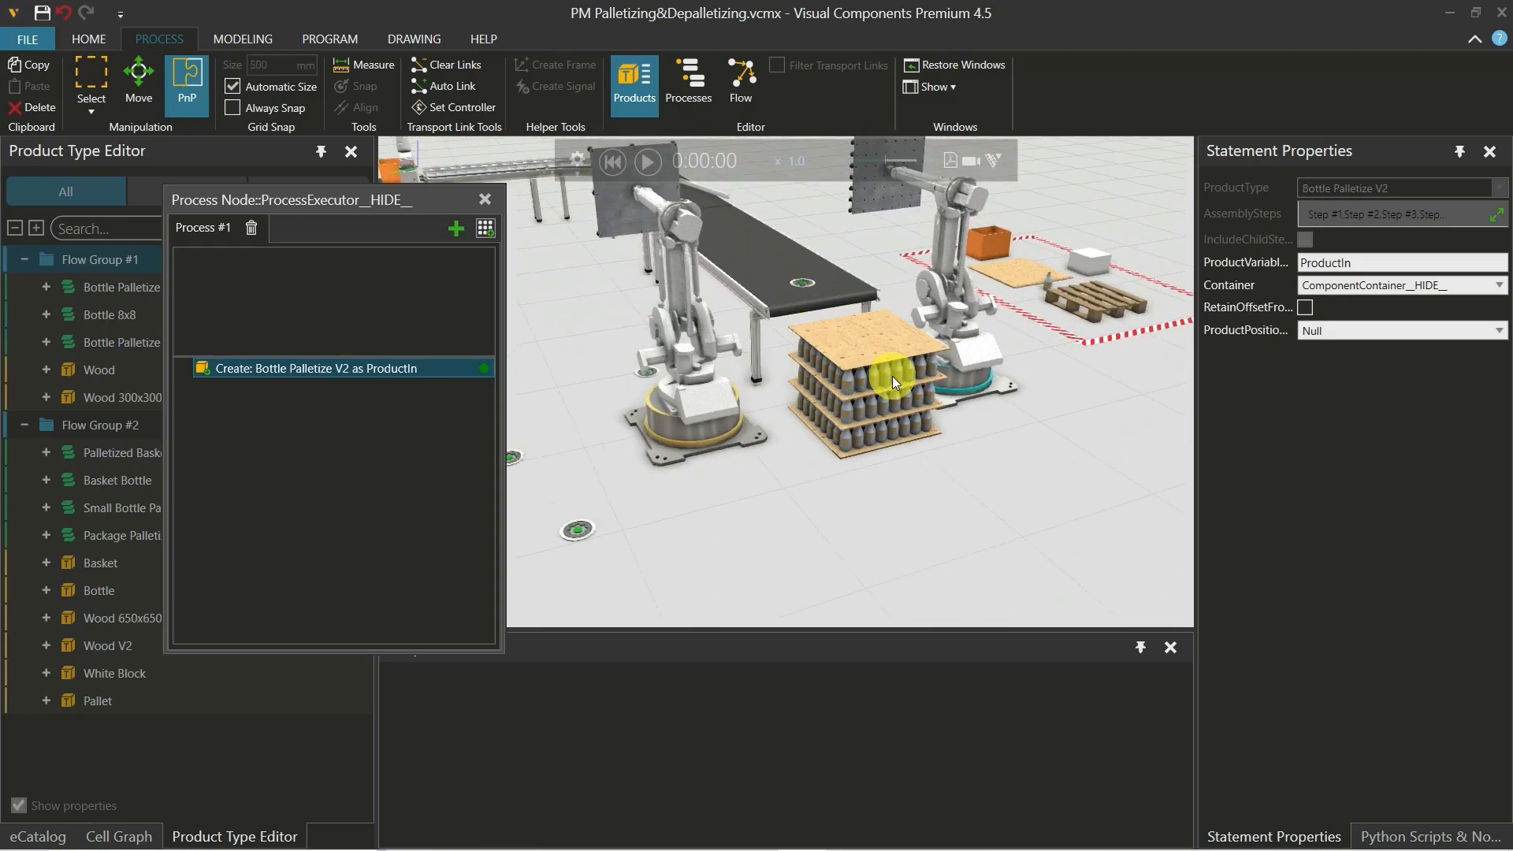
scroll(892, 376, "up", 2)
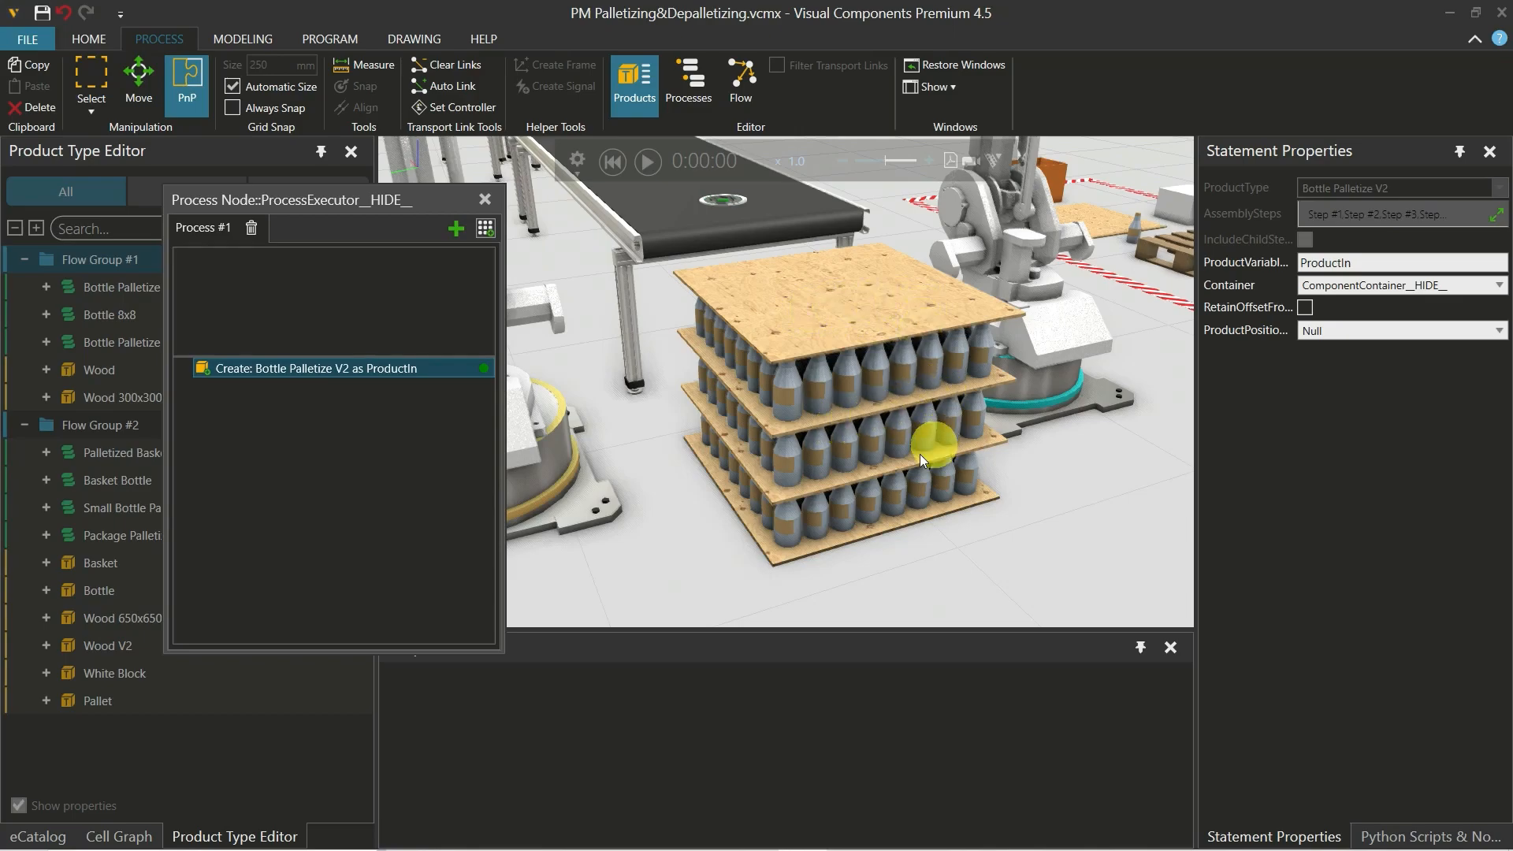
scroll(858, 312, "down", 5)
scroll(772, 462, "up", 2)
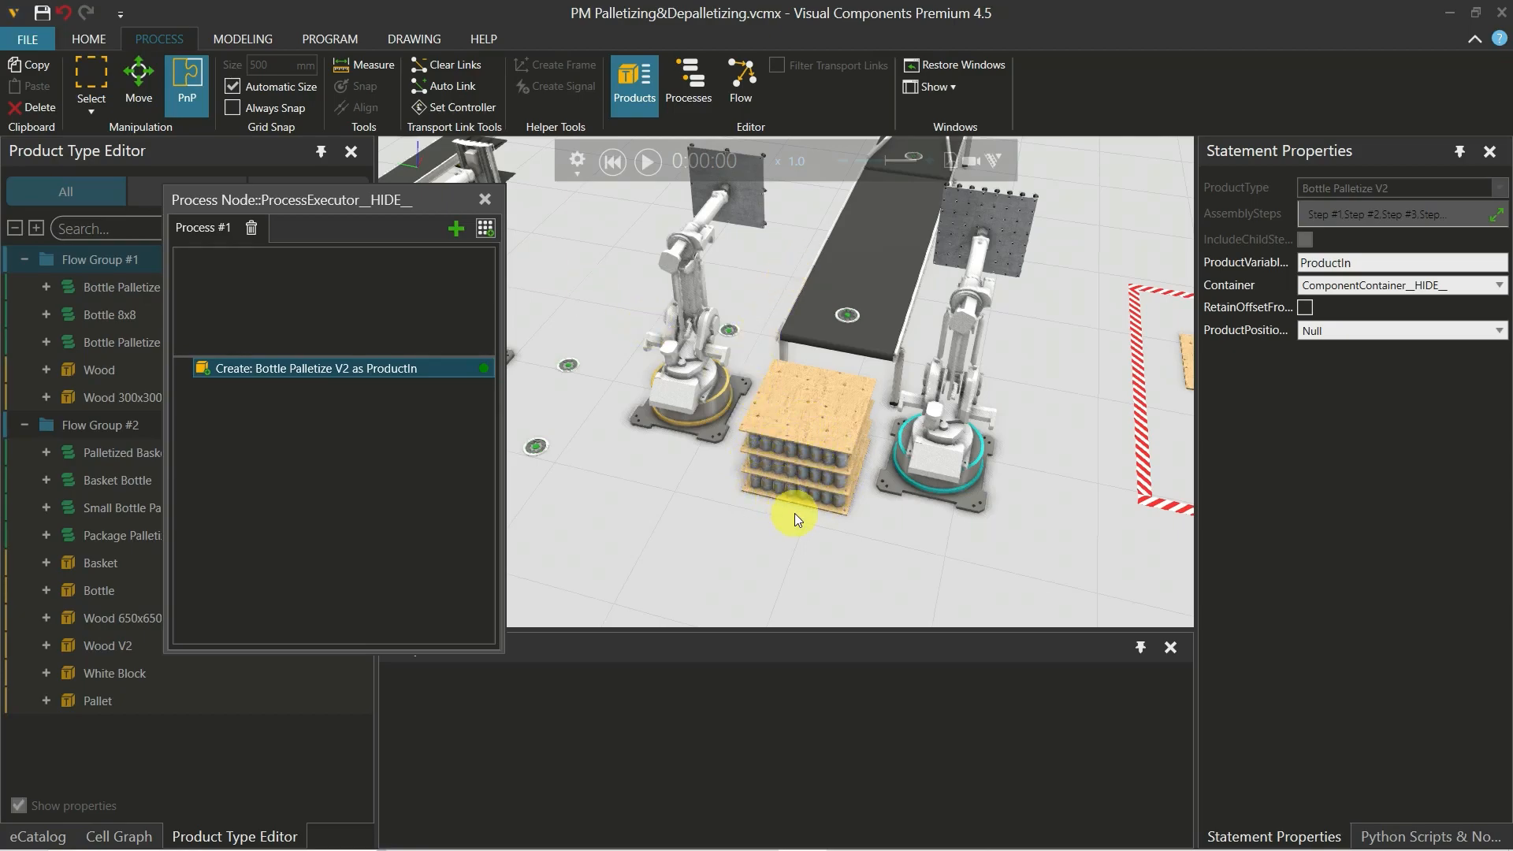
Add a Get Assembly statement below the Create statement in Process #1
left_click(484, 233)
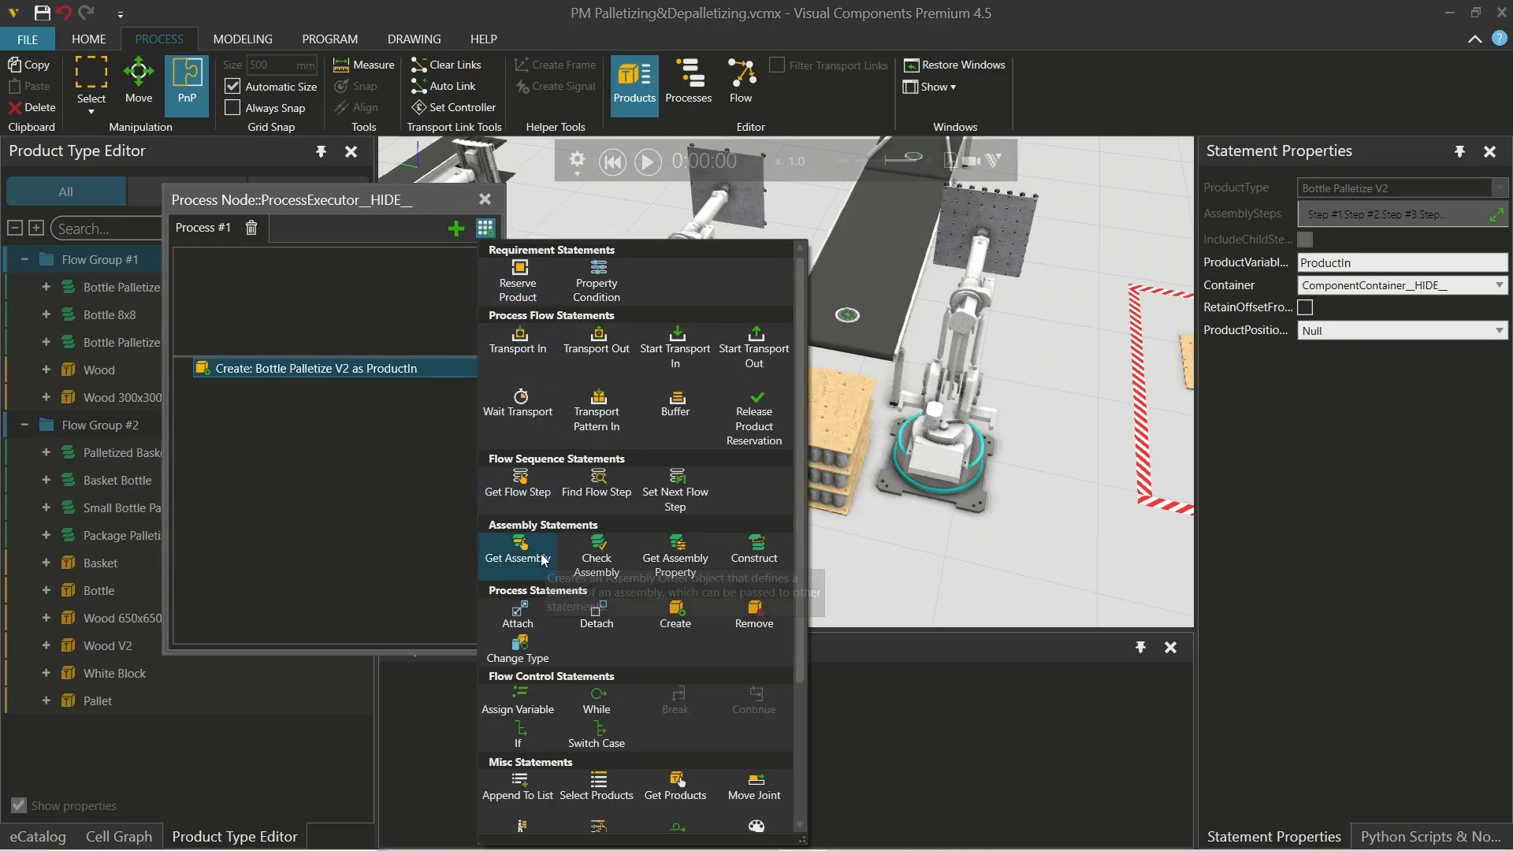
left_click_drag(542, 558, 394, 424)
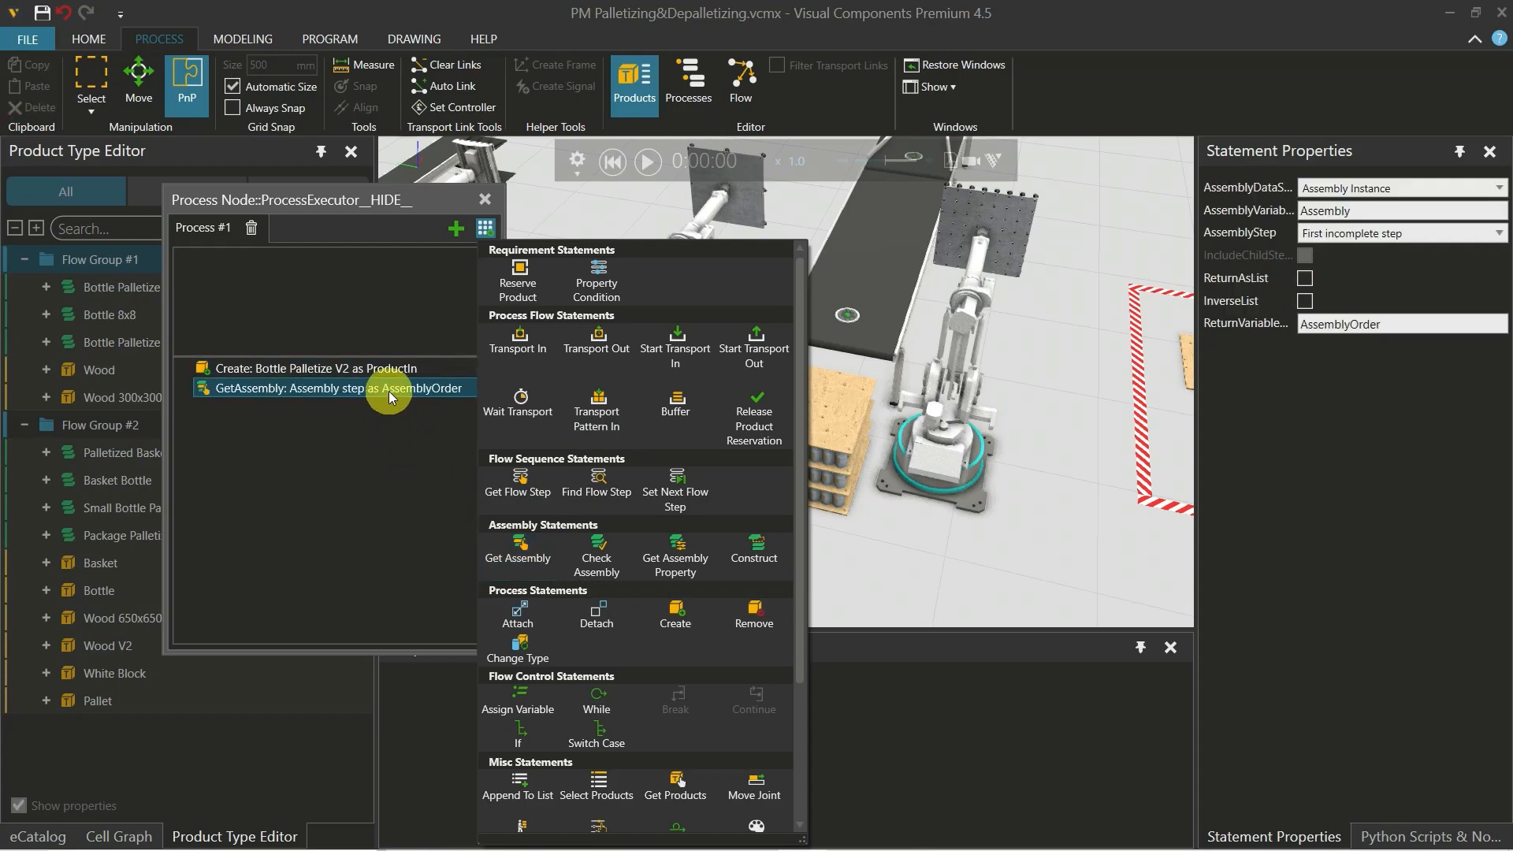
left_click(389, 391)
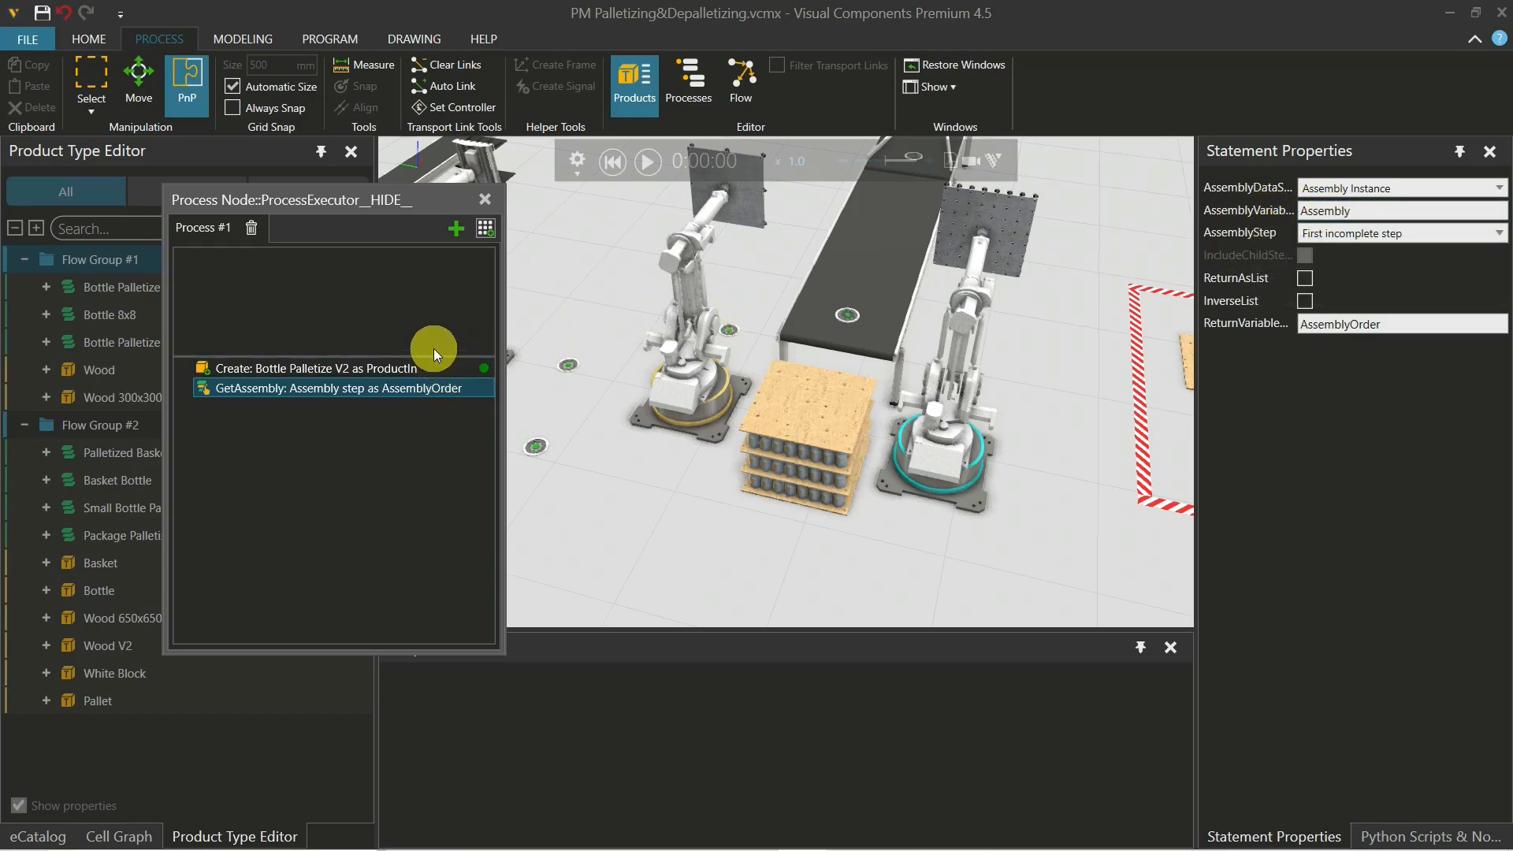
Set the GetAssembly statement's assembly variable to ProductIn, matching the Create statement, and its assembly step to Last step with products
left_click(385, 371)
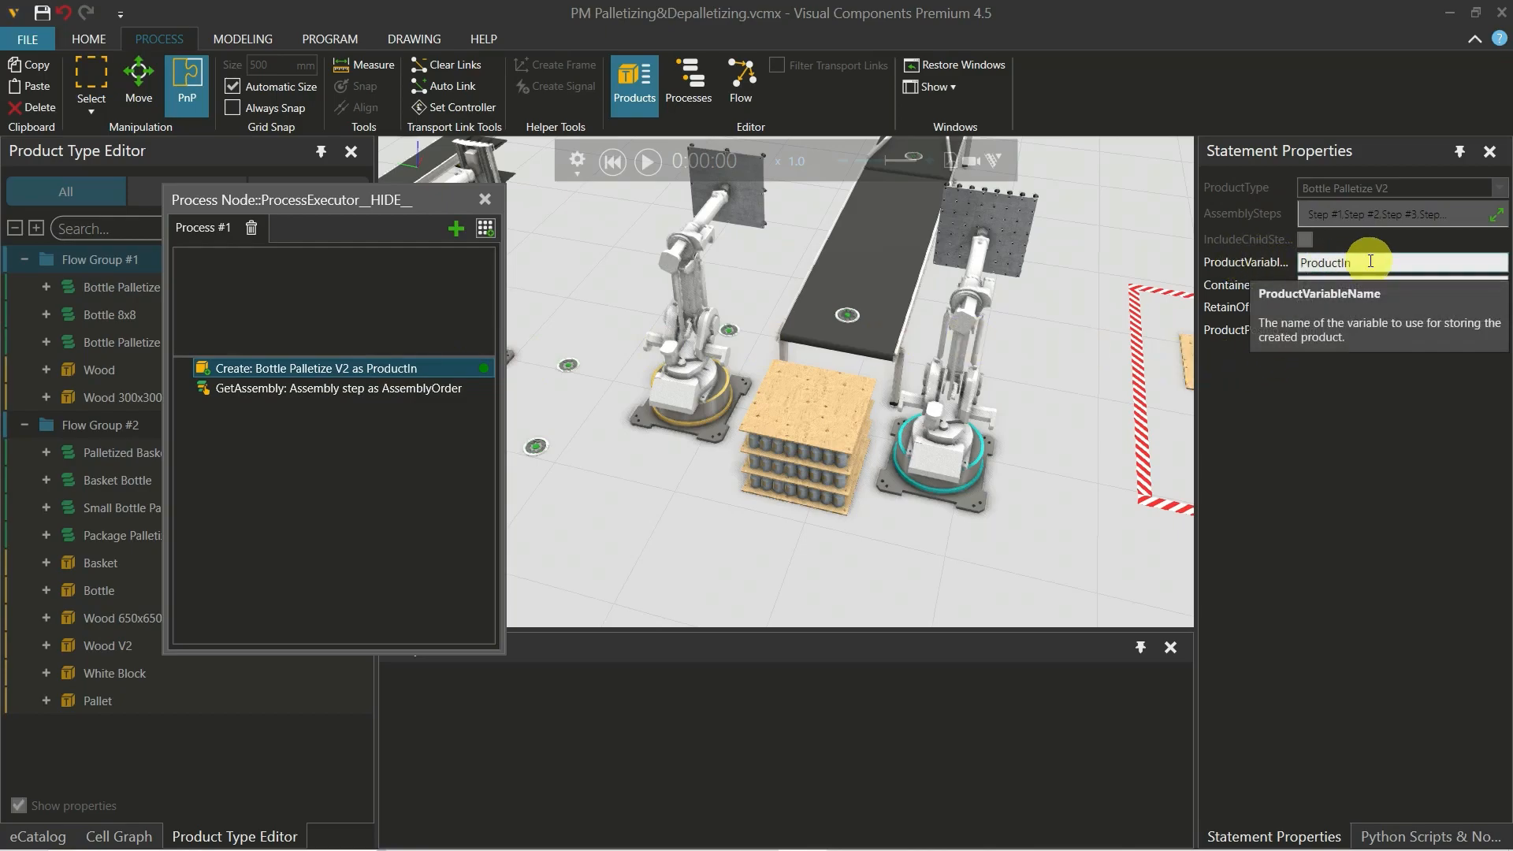
left_click(1339, 263)
double_click(1340, 263)
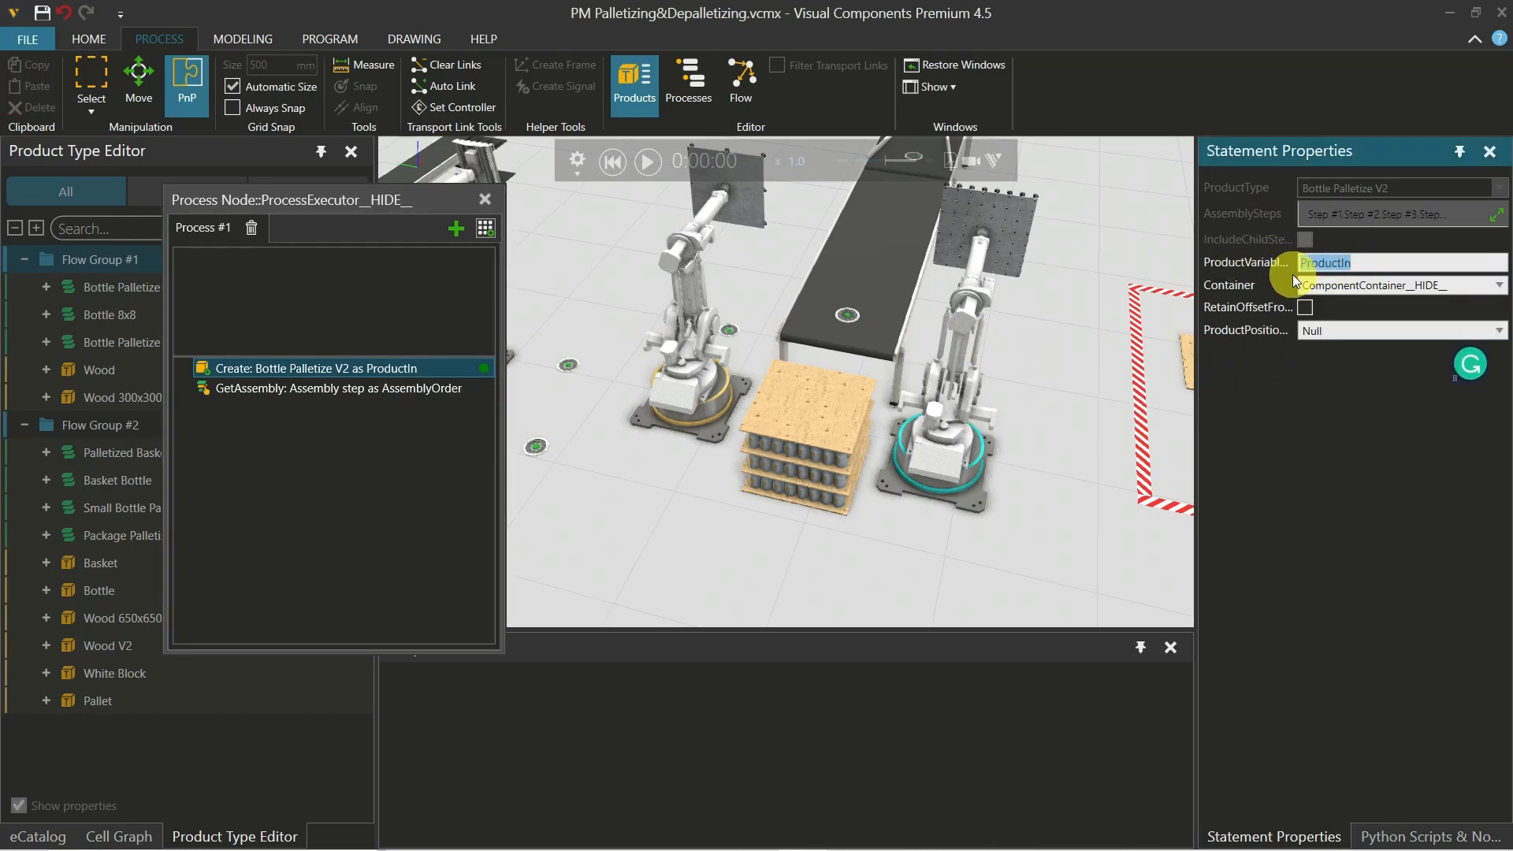
left_click(1292, 274)
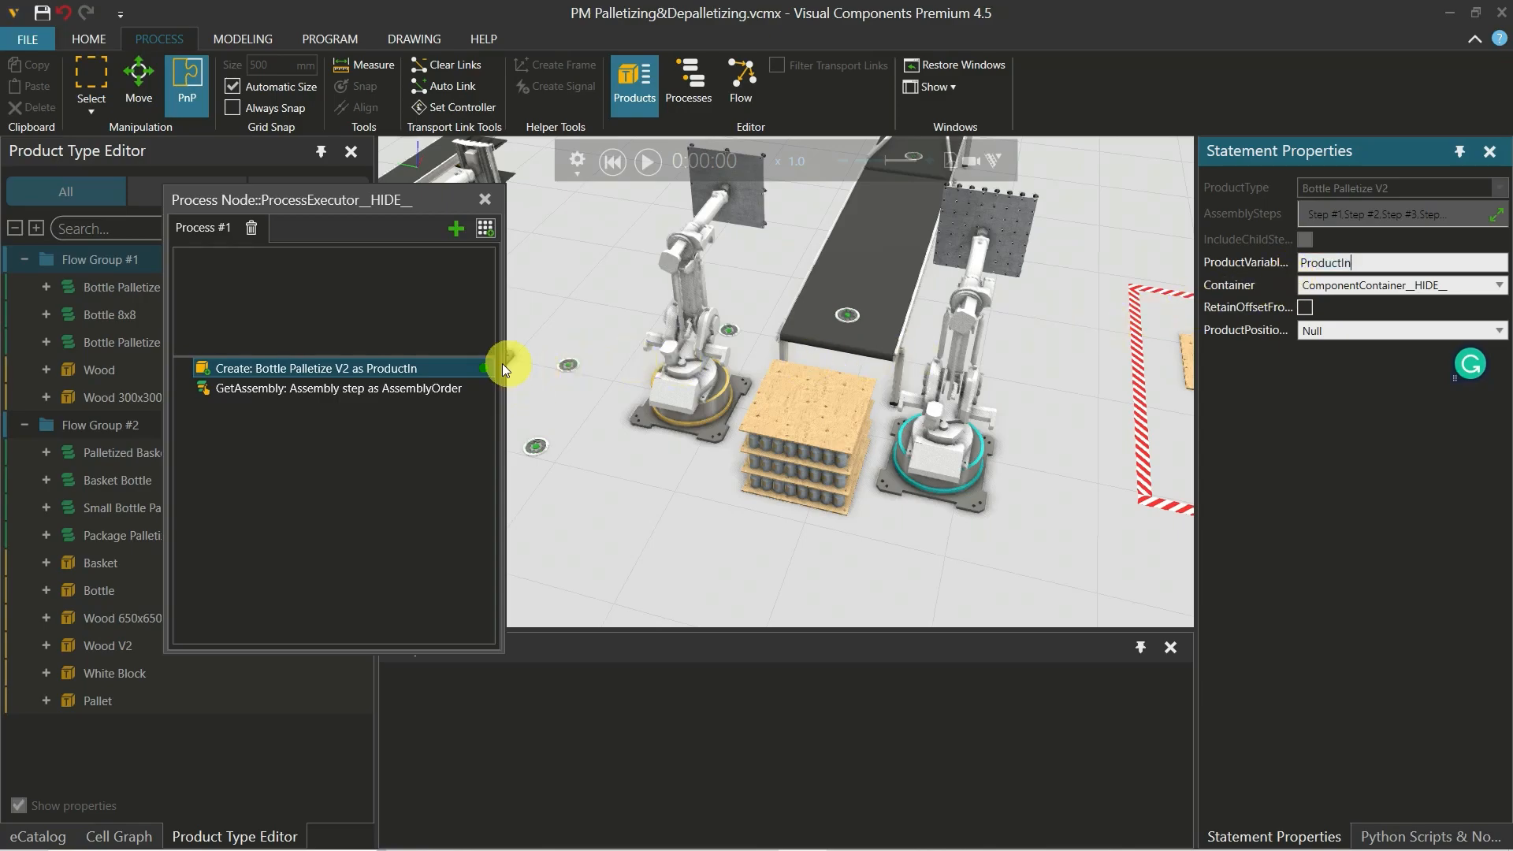
left_click(475, 391)
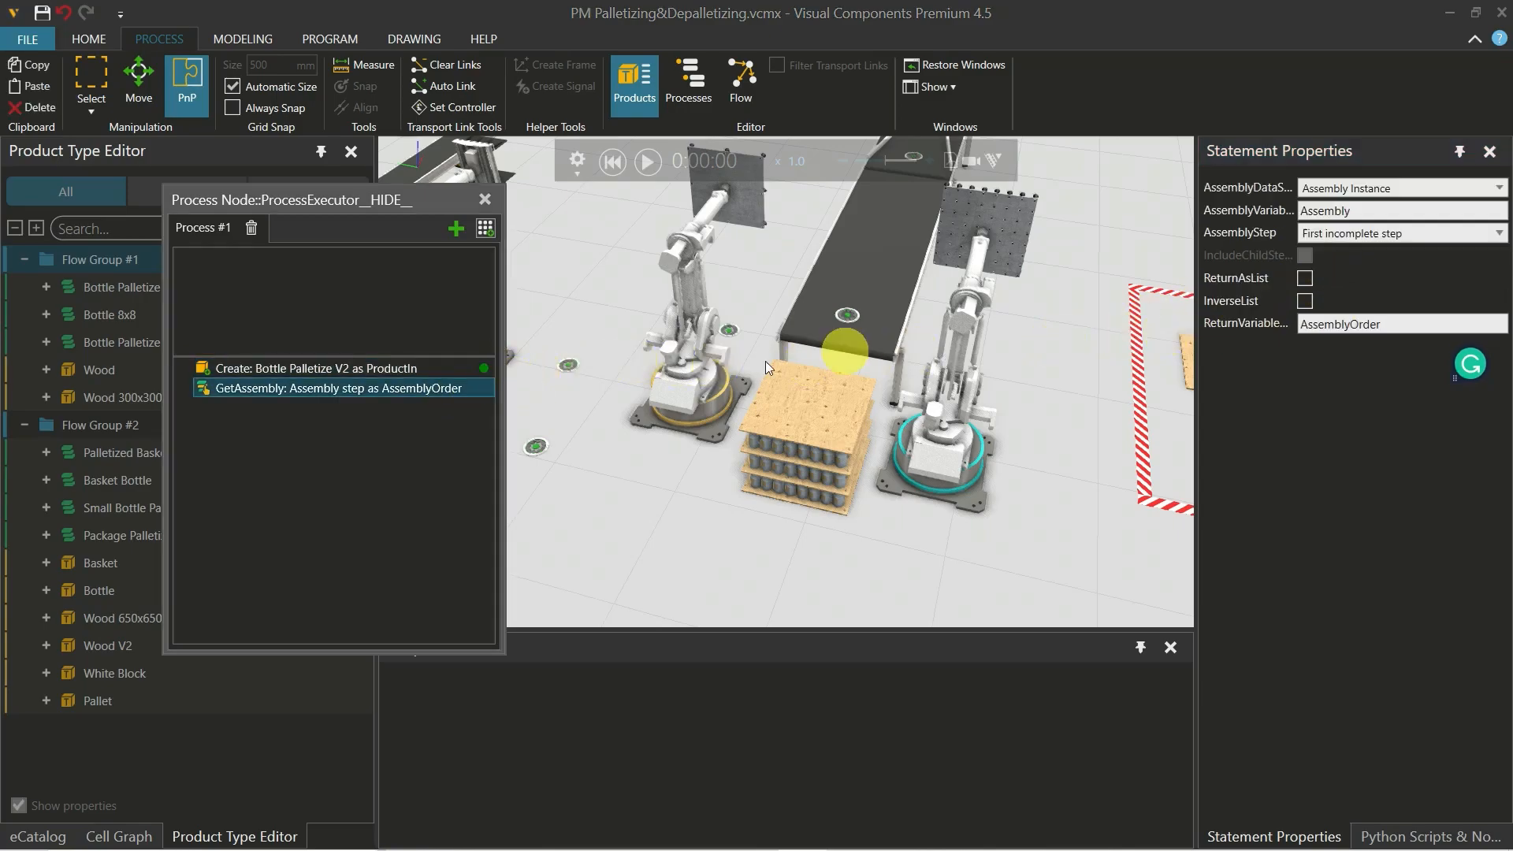
double_click(1357, 206)
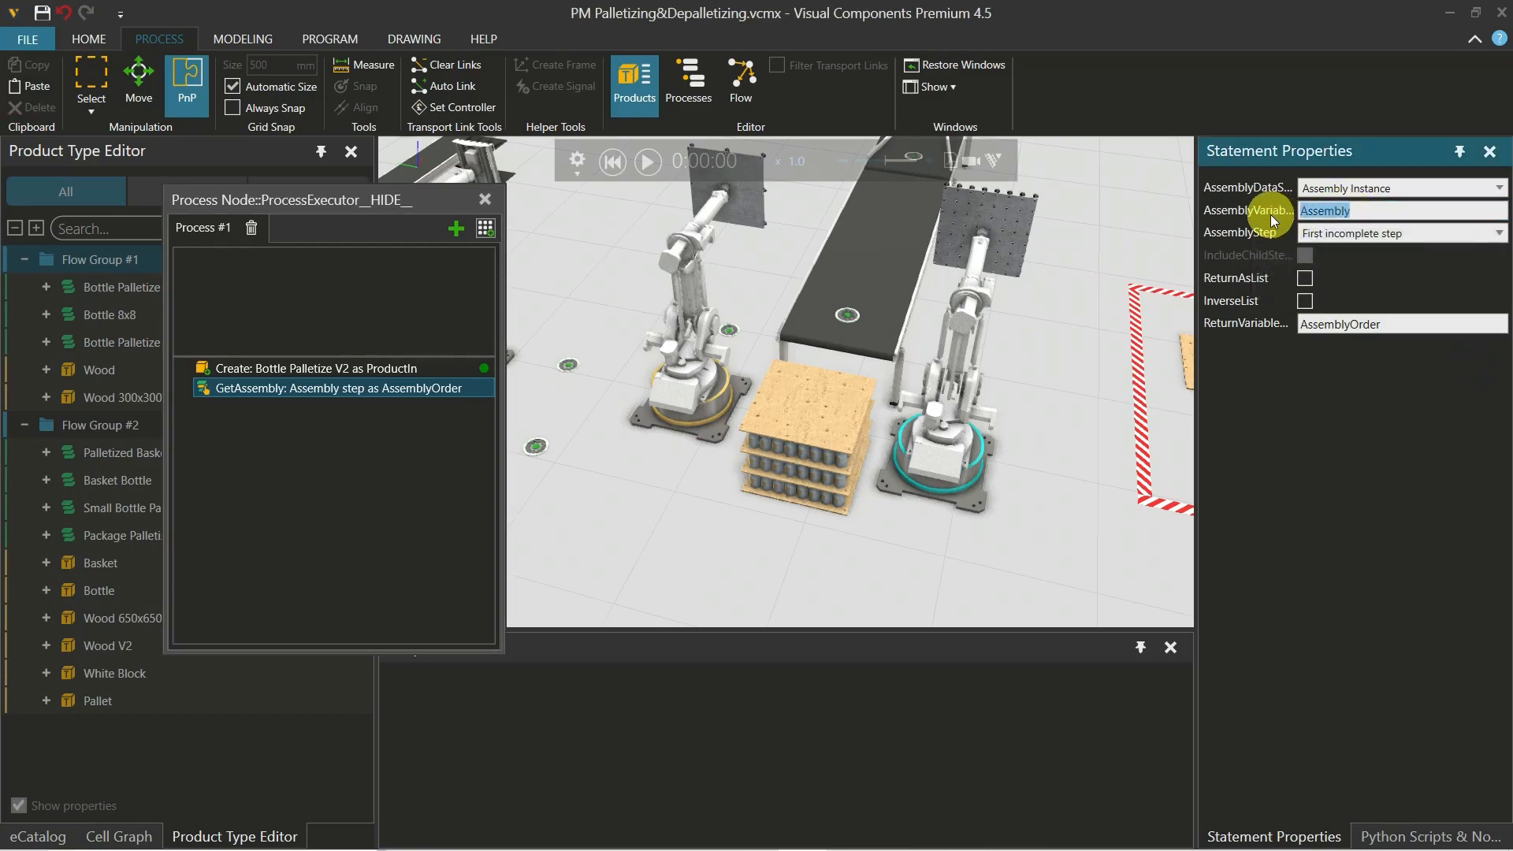
type("ProductIn")
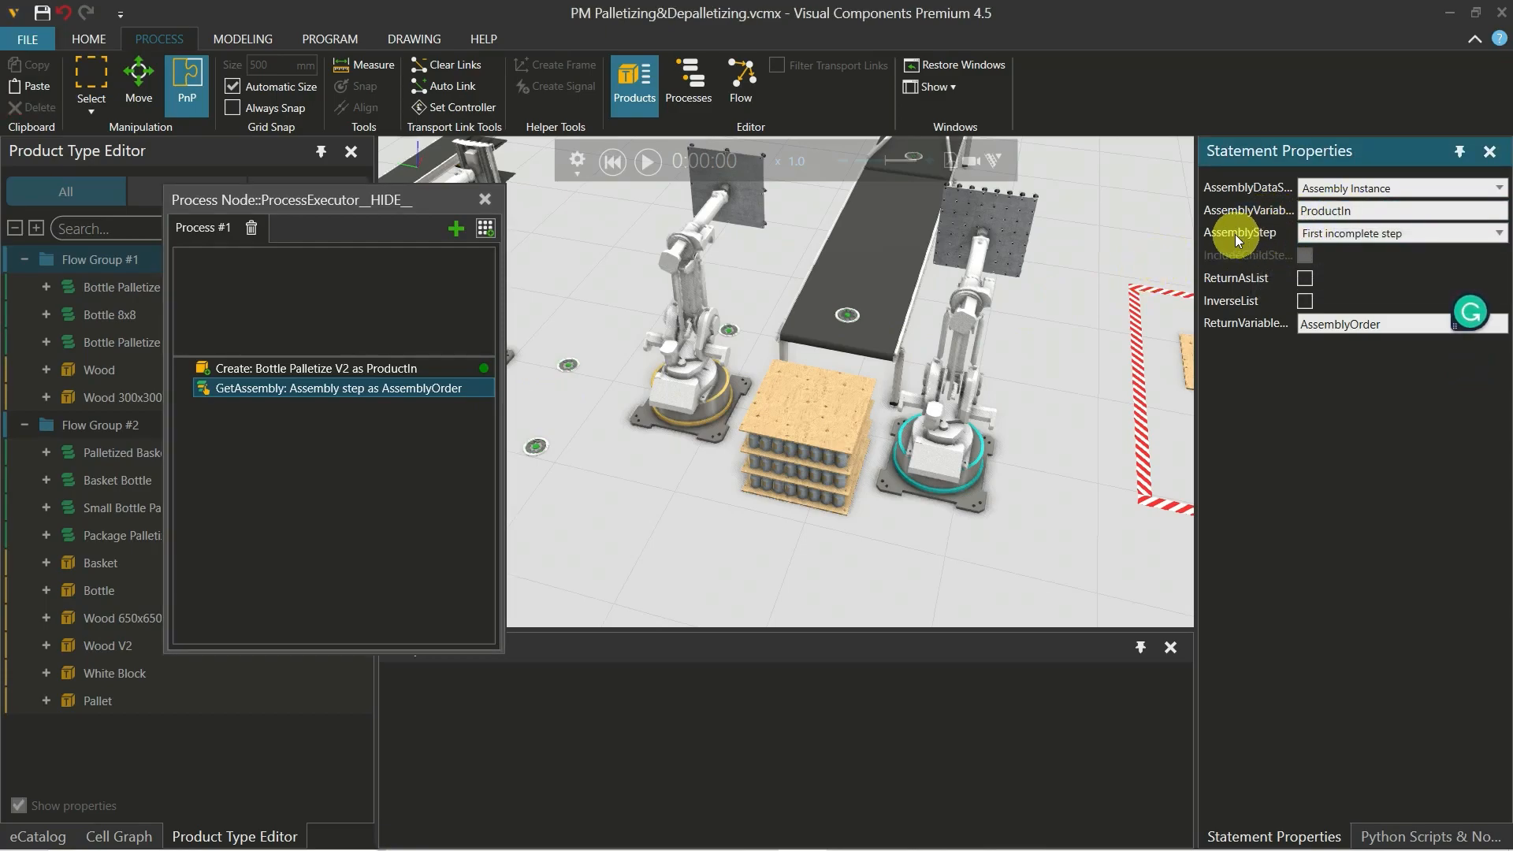
left_click(1364, 249)
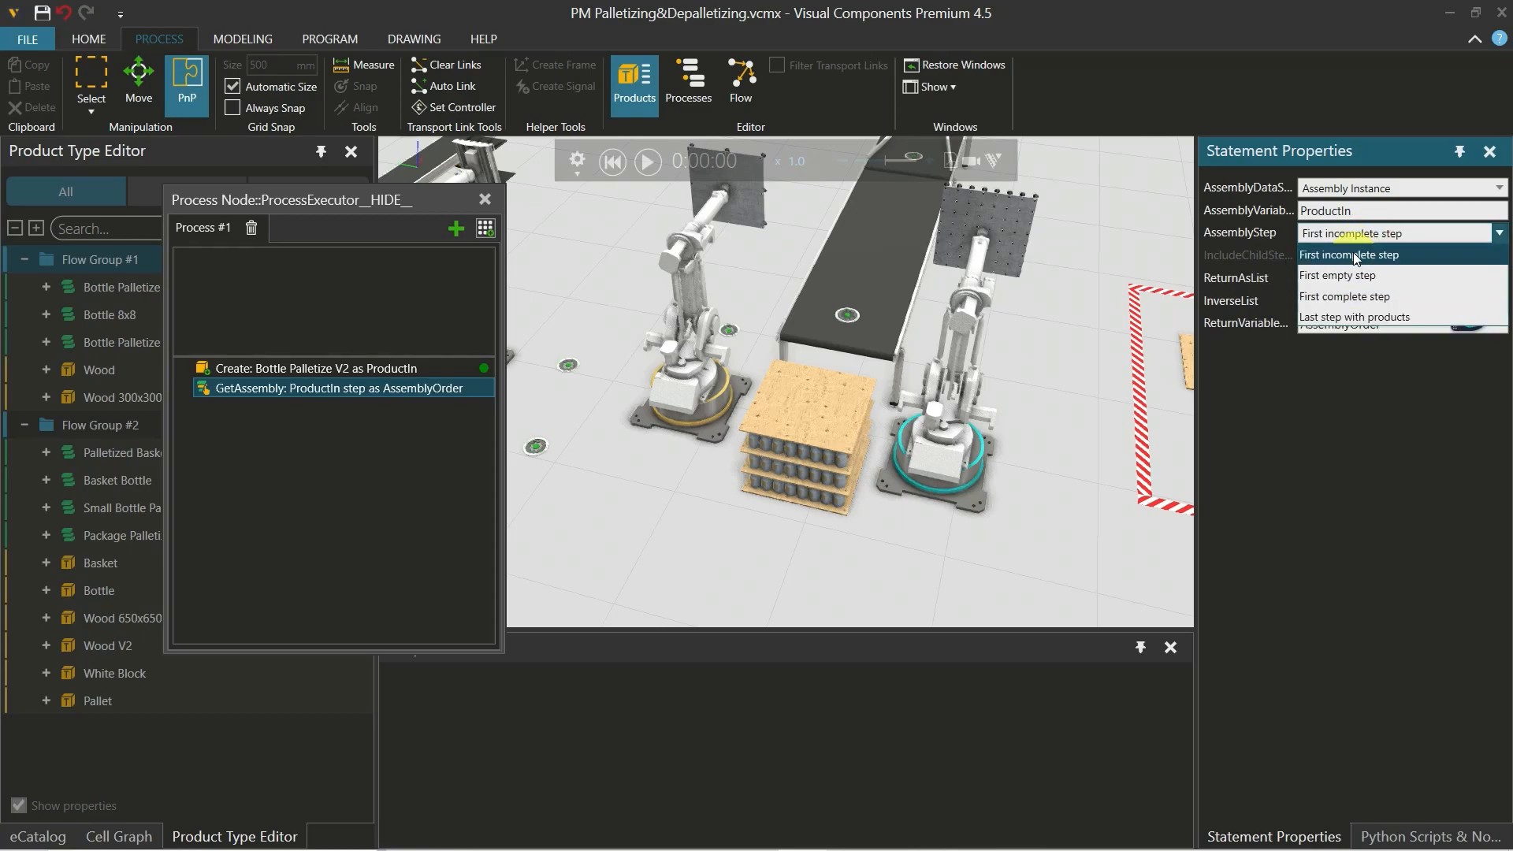
left_click(1341, 316)
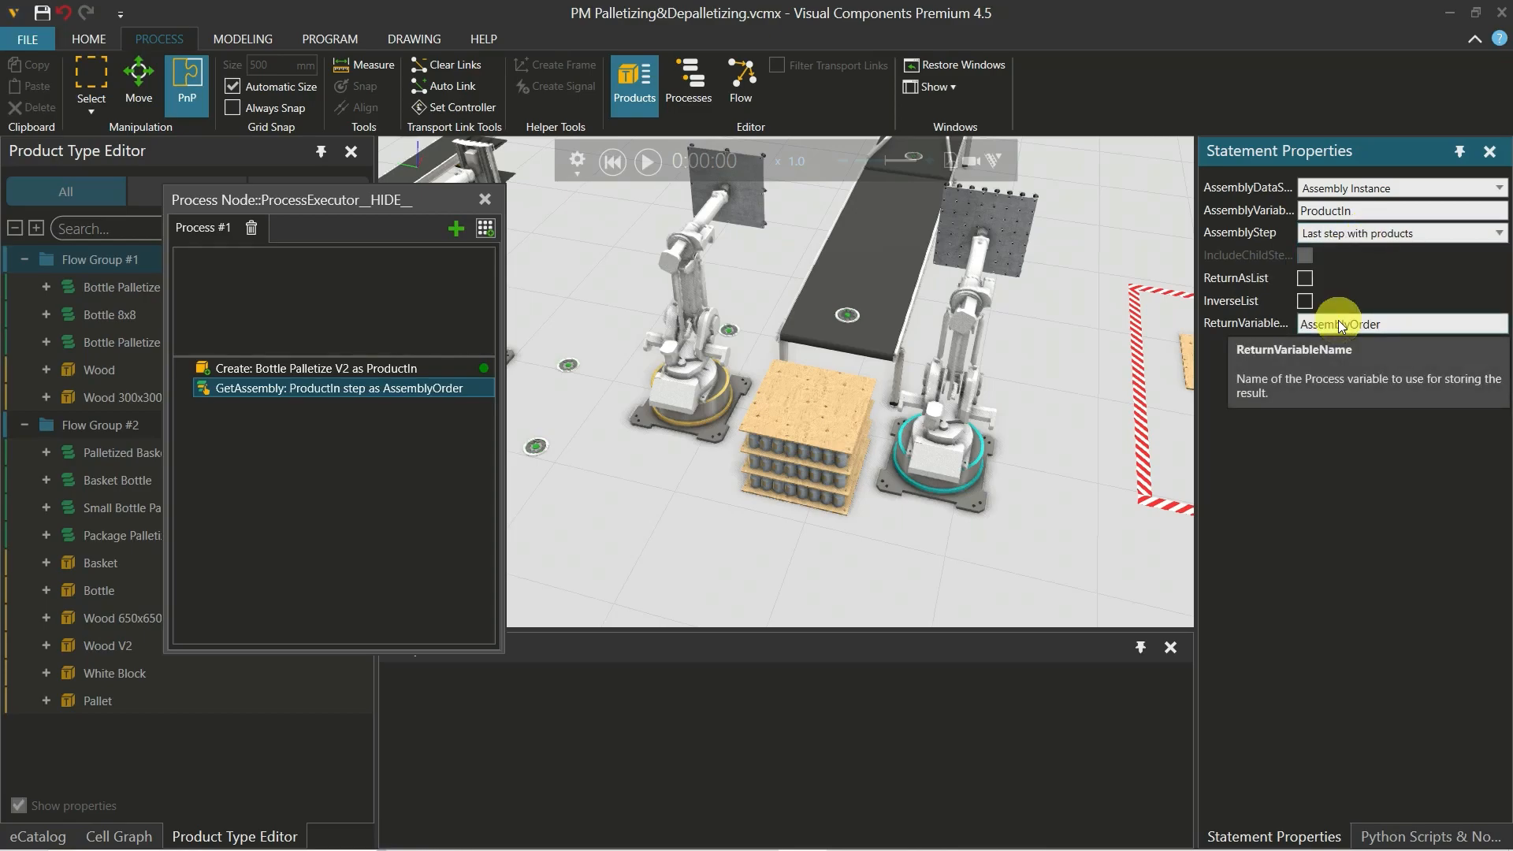
Reset the simulation and add a Transport Out statement for ProductIn in Process an Assembly mode below GetAssembly in Process #1
left_click(611, 163)
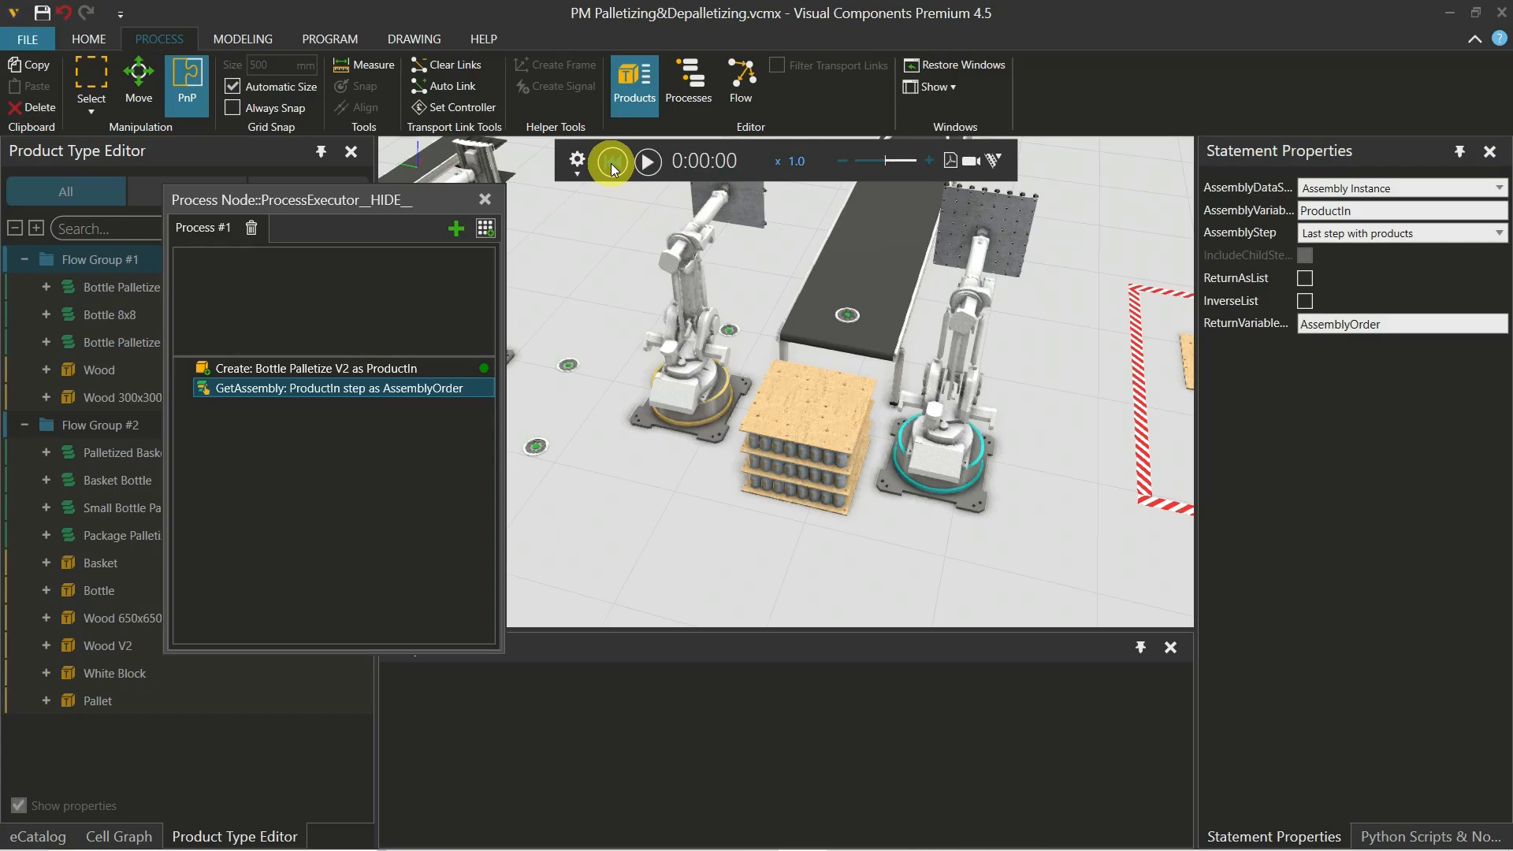
left_click(449, 387)
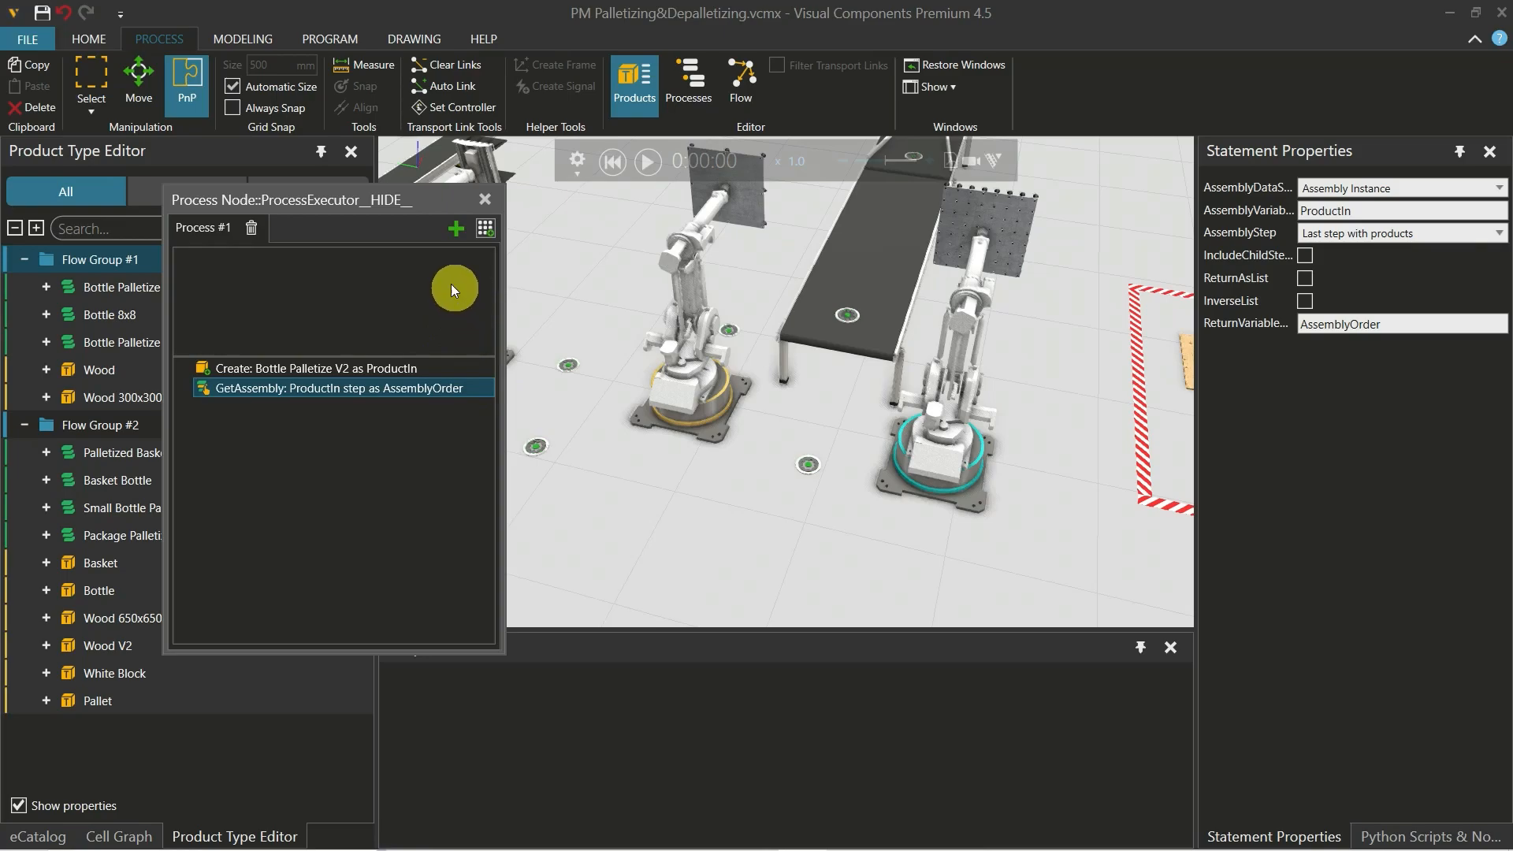
left_click(372, 368)
left_click(374, 388)
left_click(487, 229)
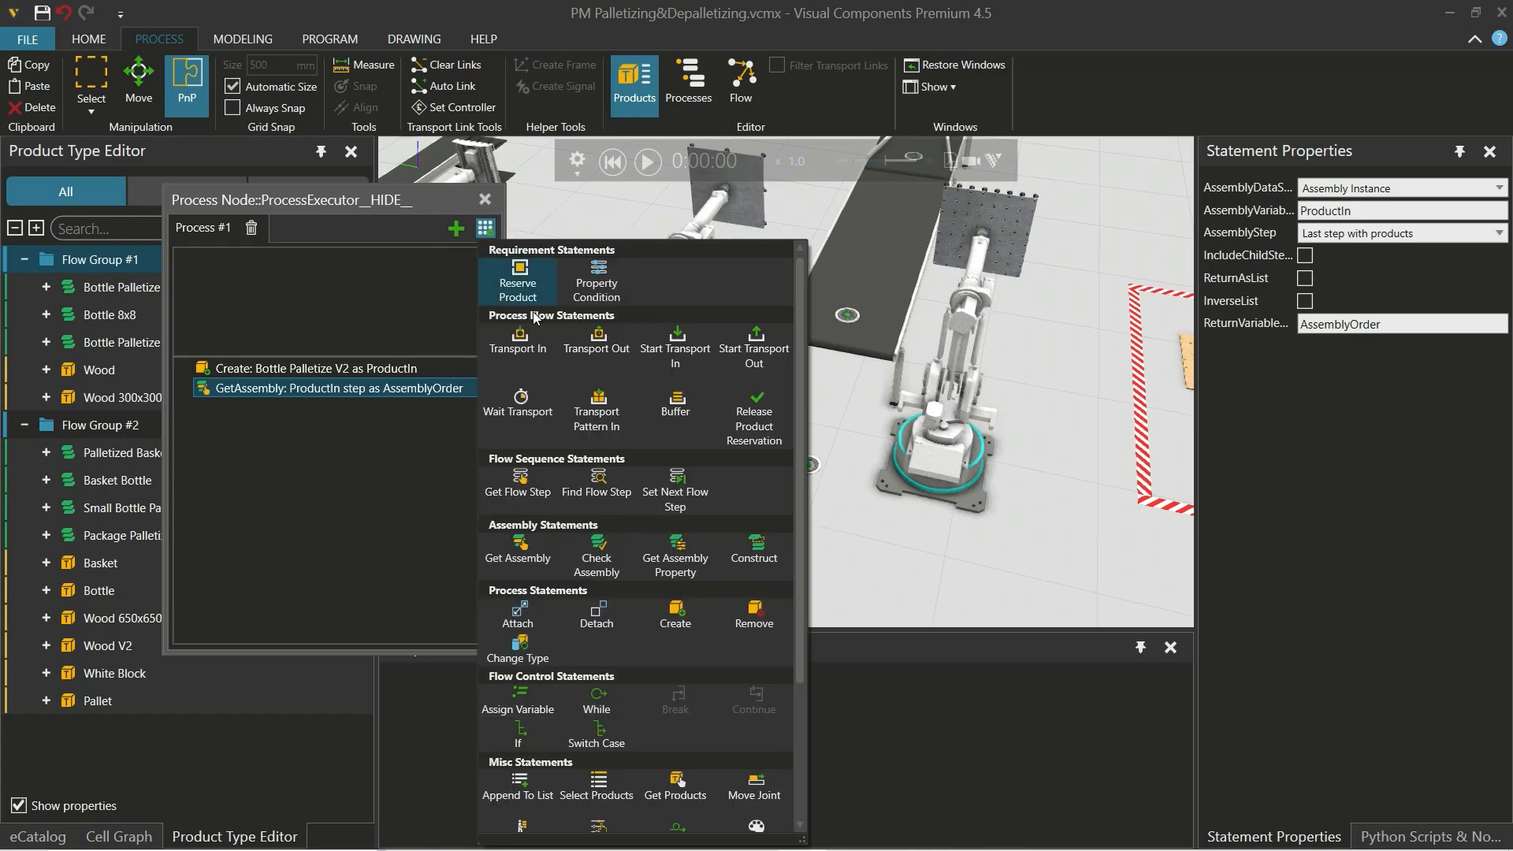
left_click(599, 350)
left_click(445, 409)
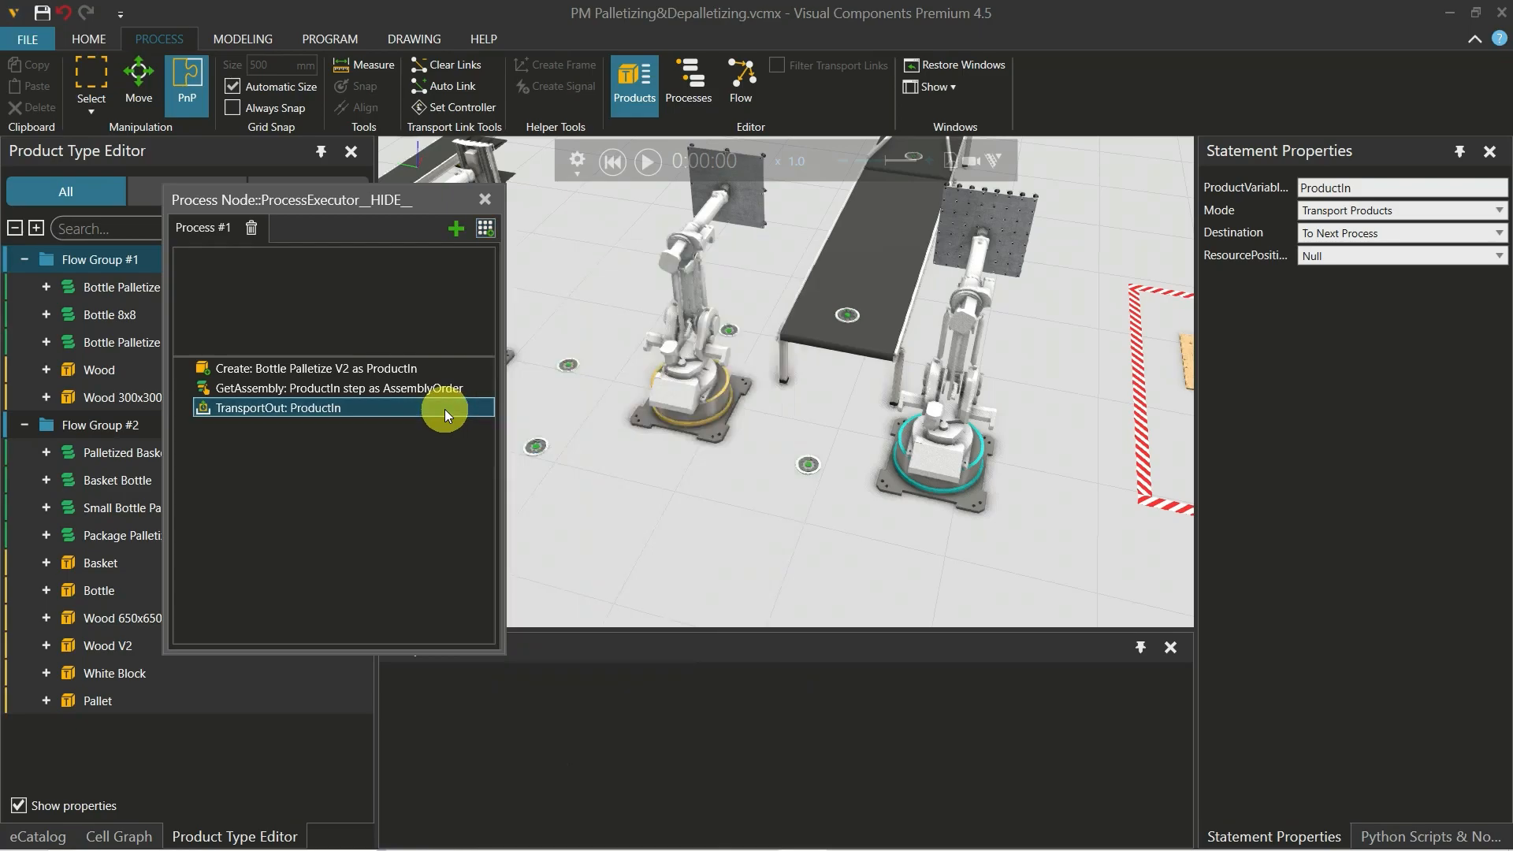
left_click(1322, 210)
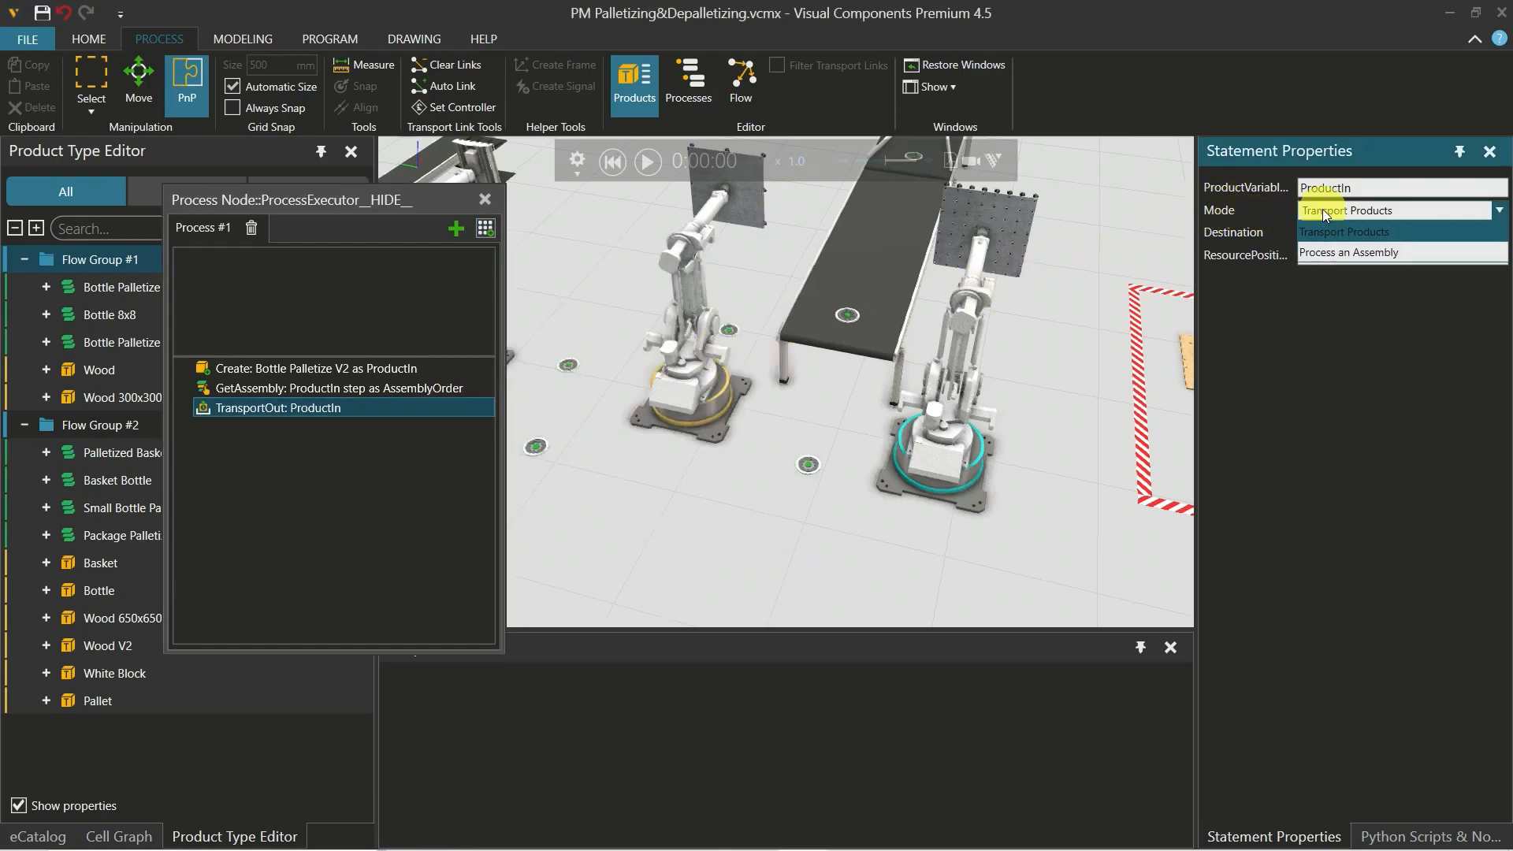
left_click(1318, 255)
Restrict the TransportIn statement of Process #6 to accept only the Wood product type
left_click(689, 78)
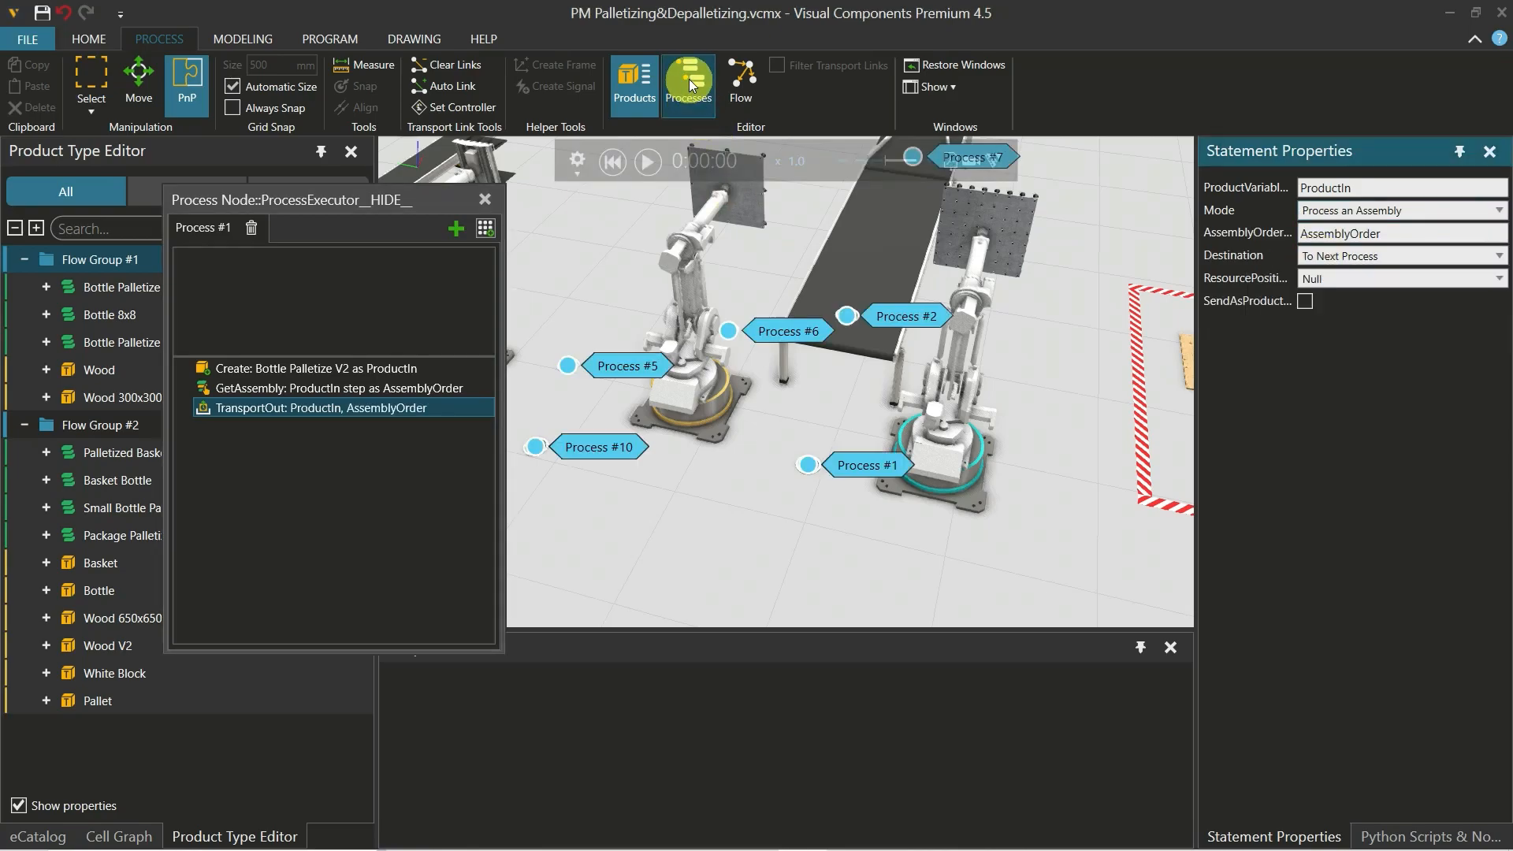
double_click(787, 334)
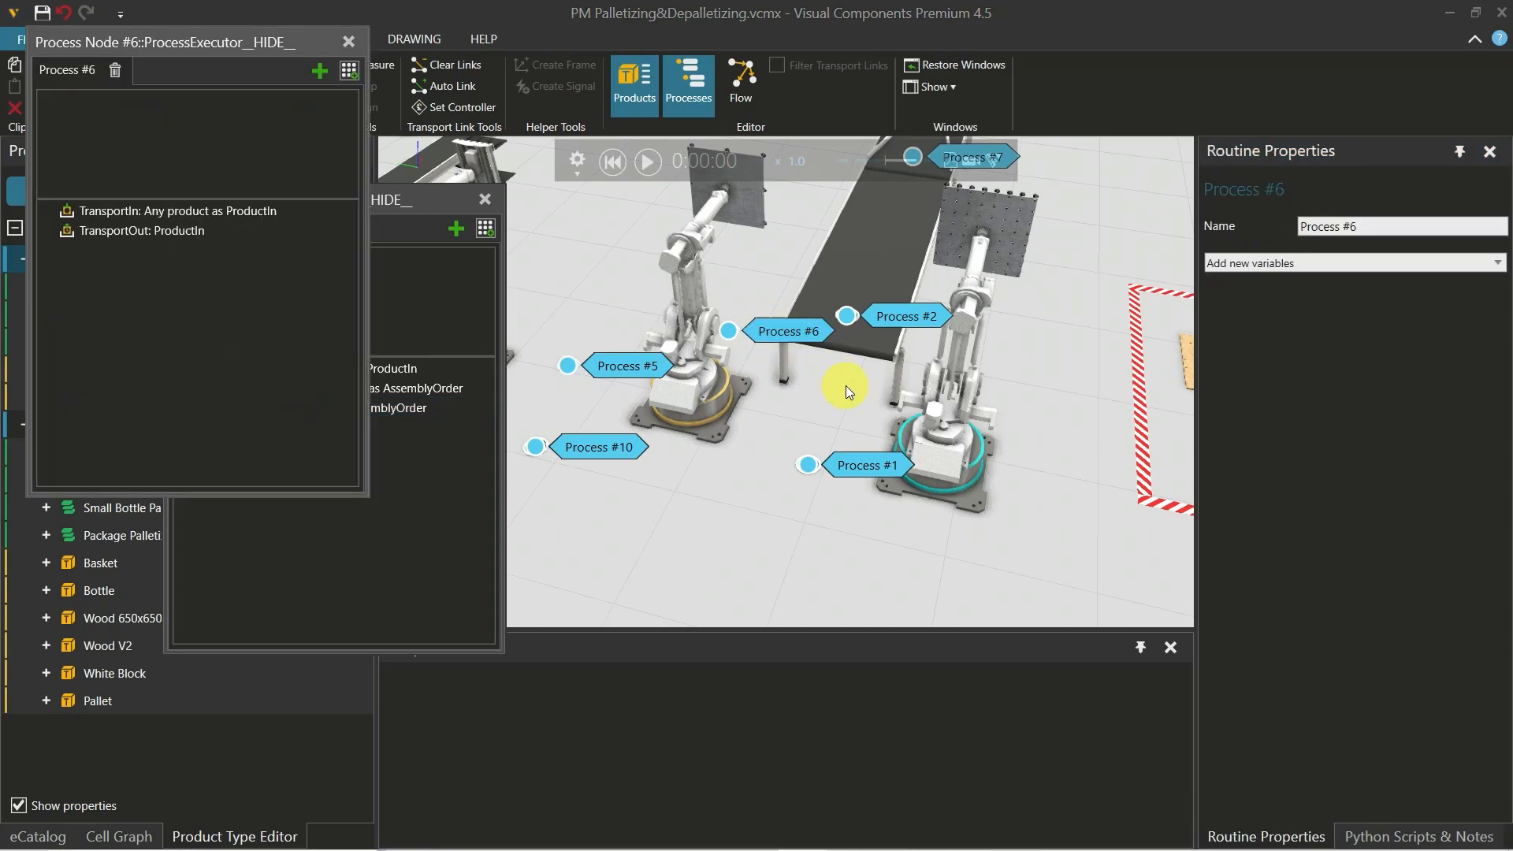
left_click(338, 210)
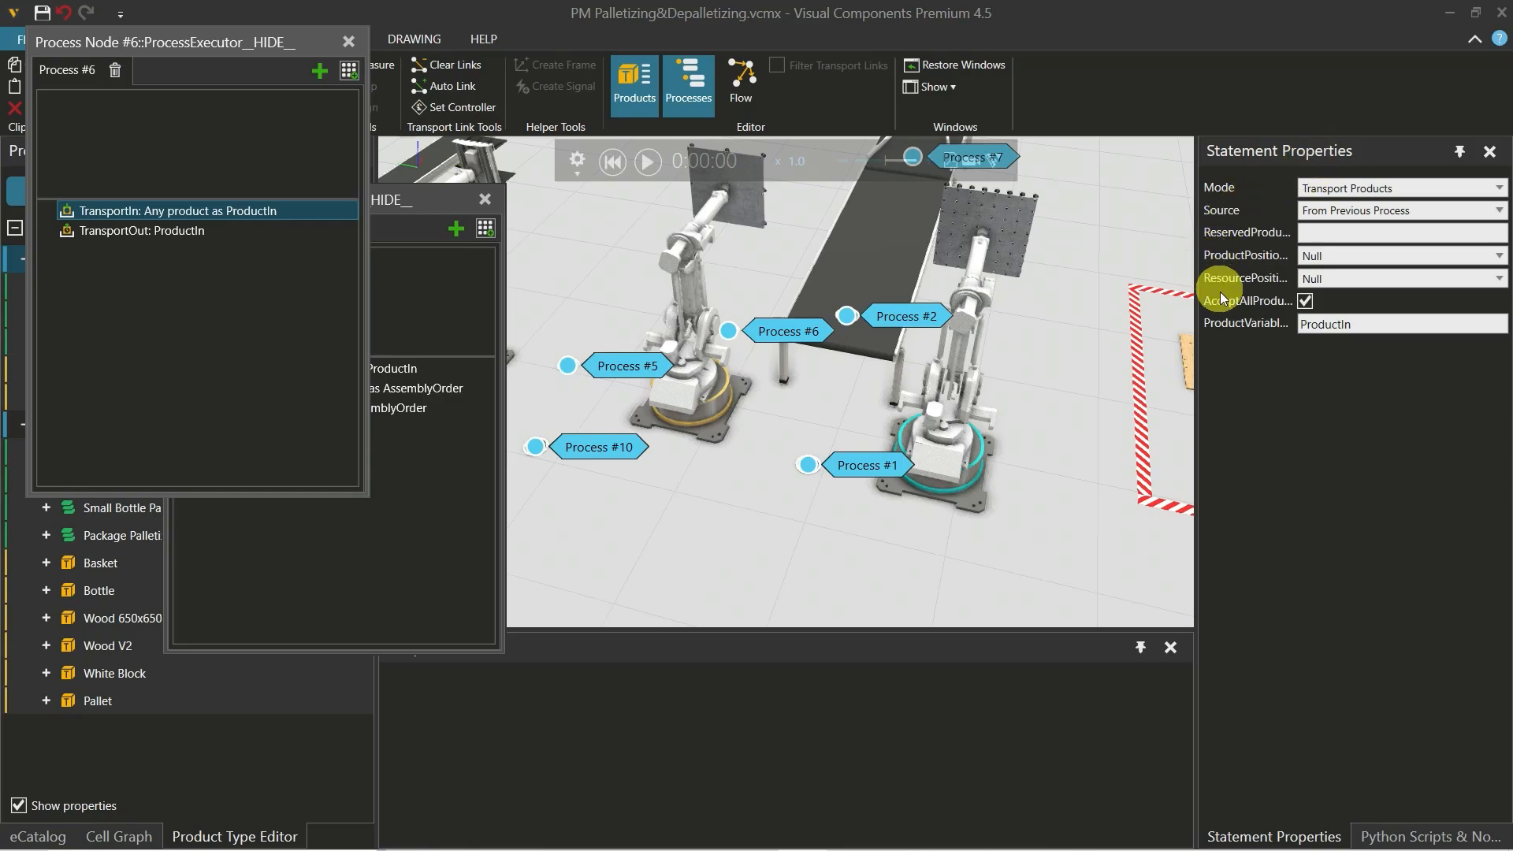
left_click(1300, 301)
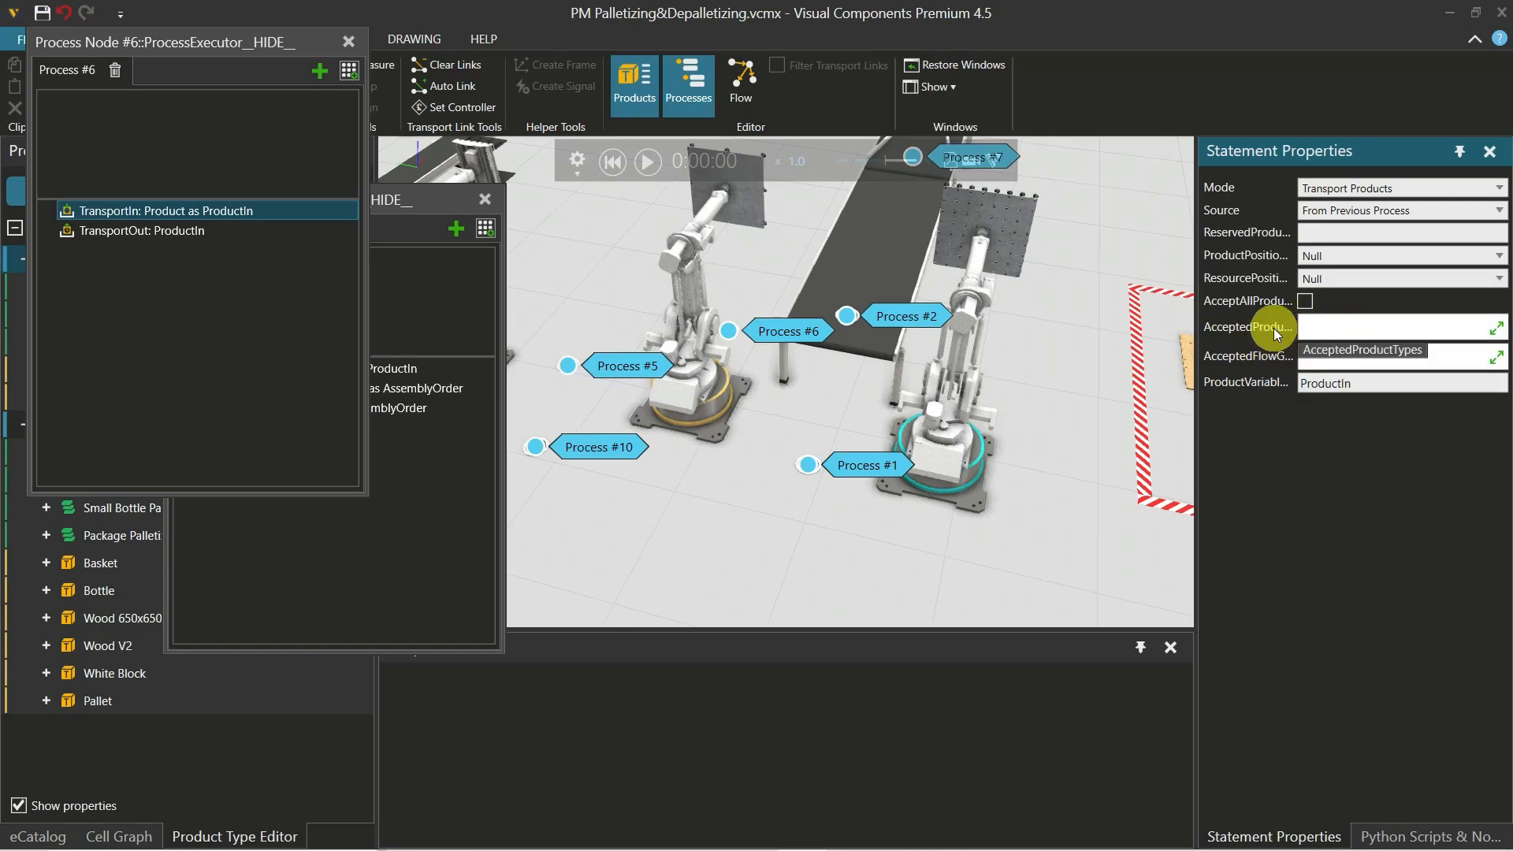
left_click(1334, 326)
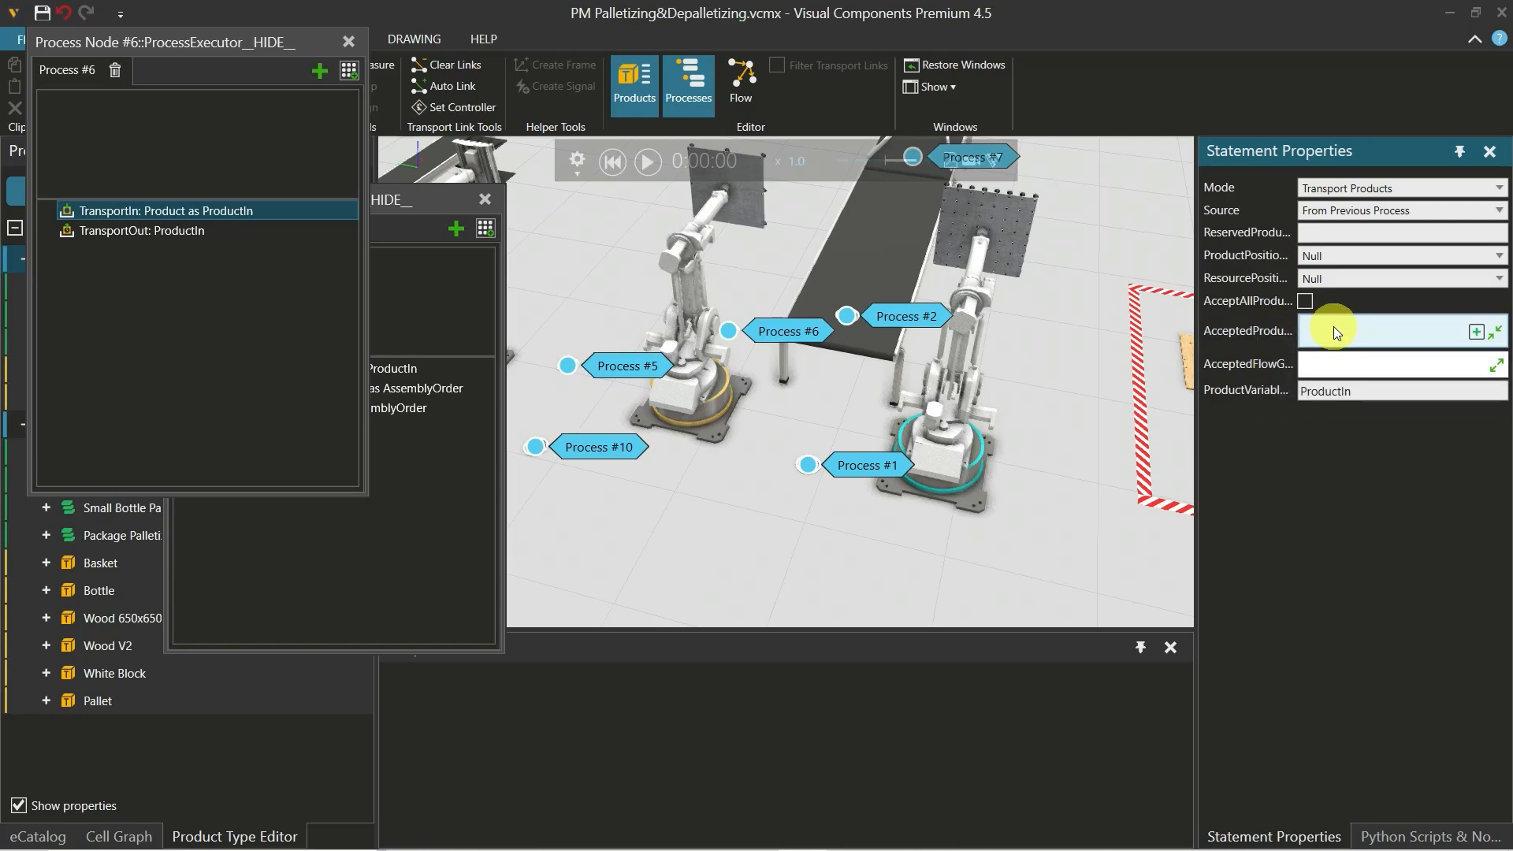
left_click(1475, 332)
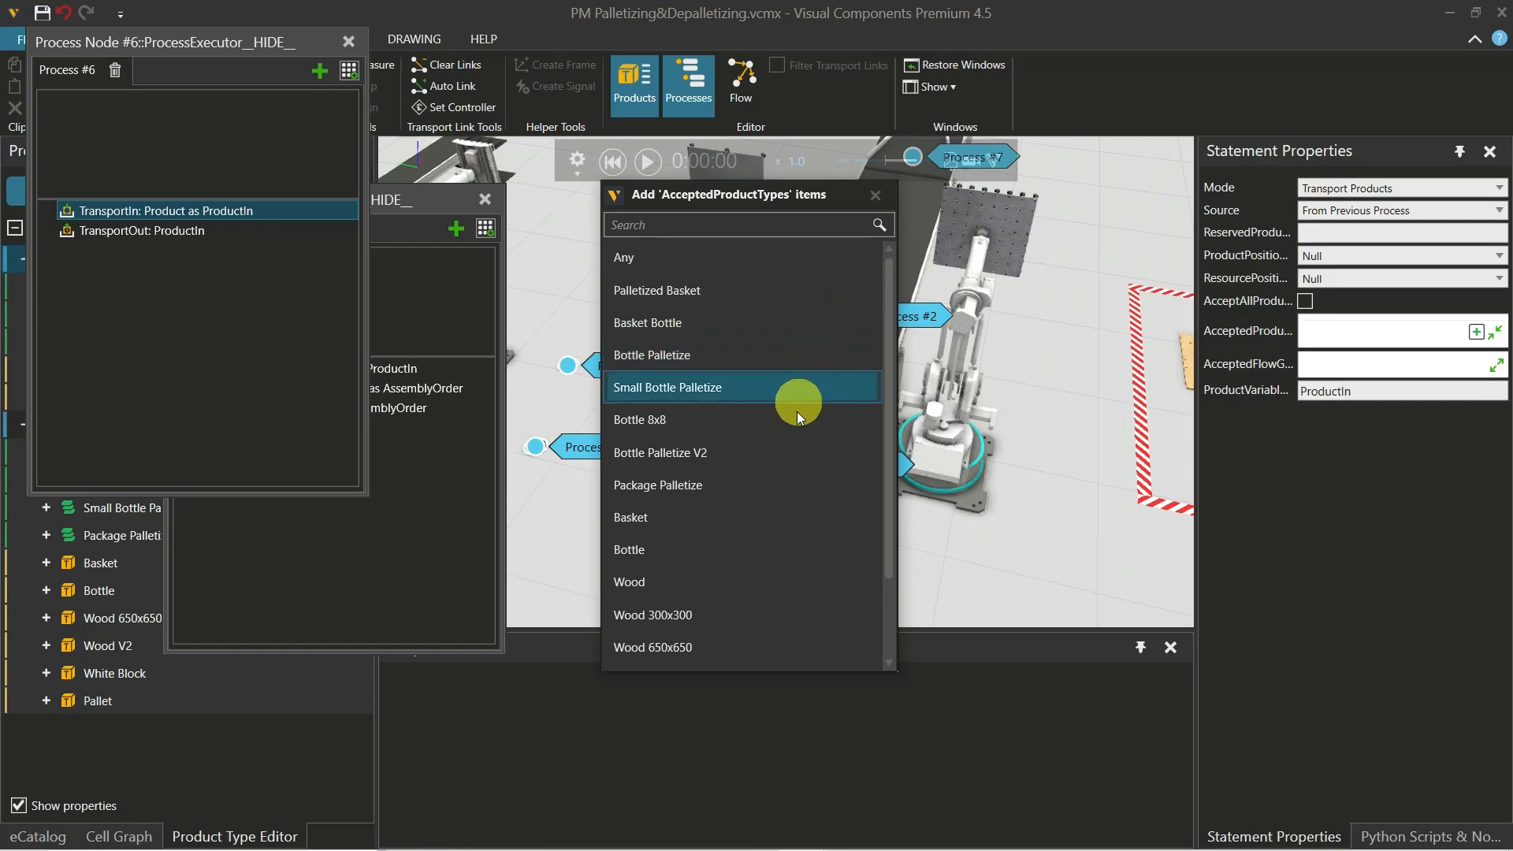
left_click(768, 578)
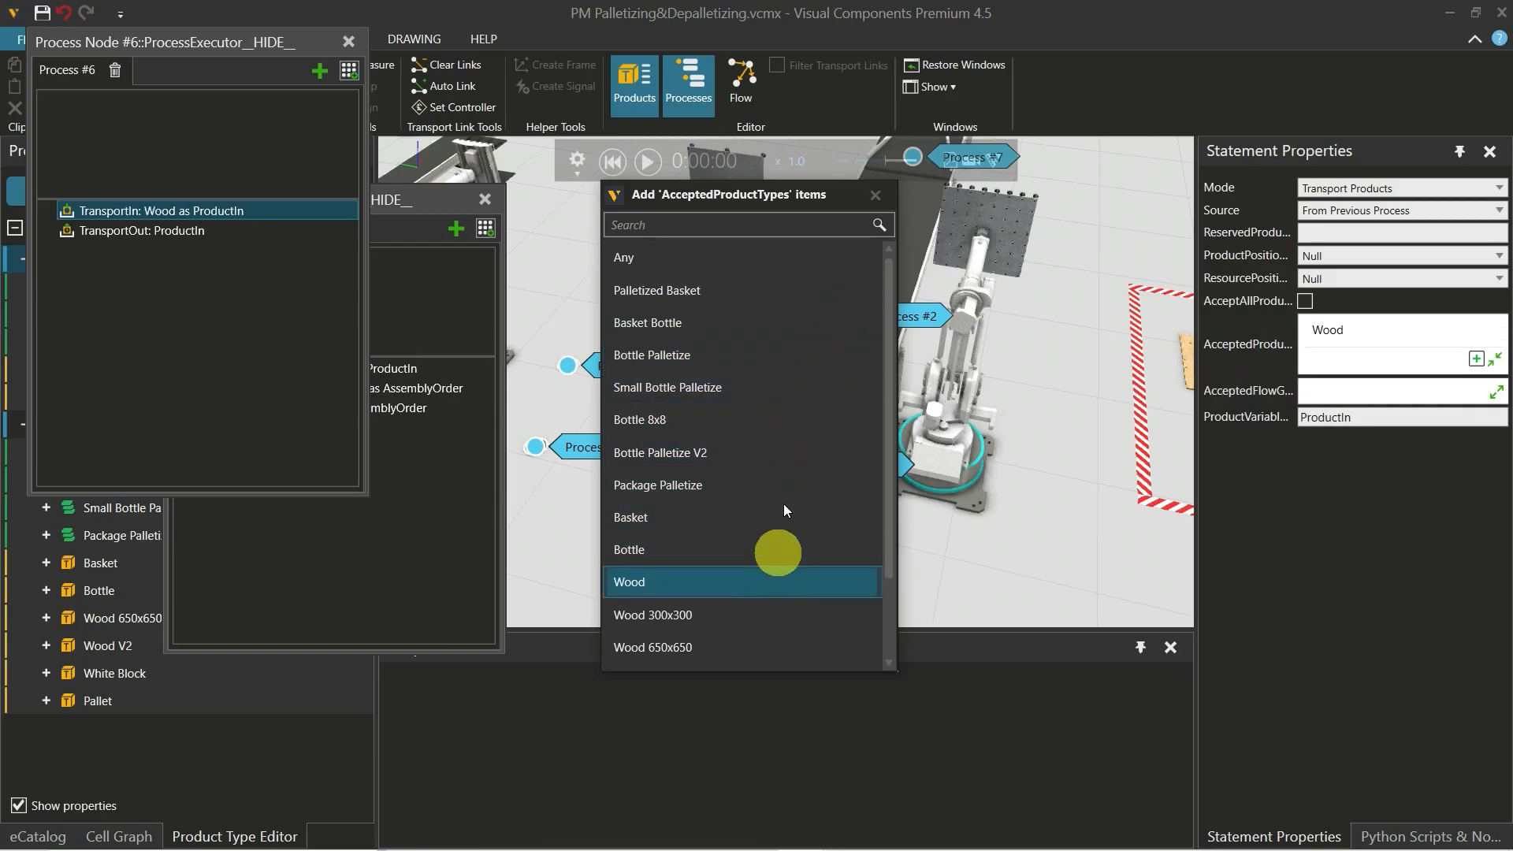
left_click(874, 195)
Replace the TransportOut statement in Process #6 with a Remove statement for ProductIn
left_click(284, 282)
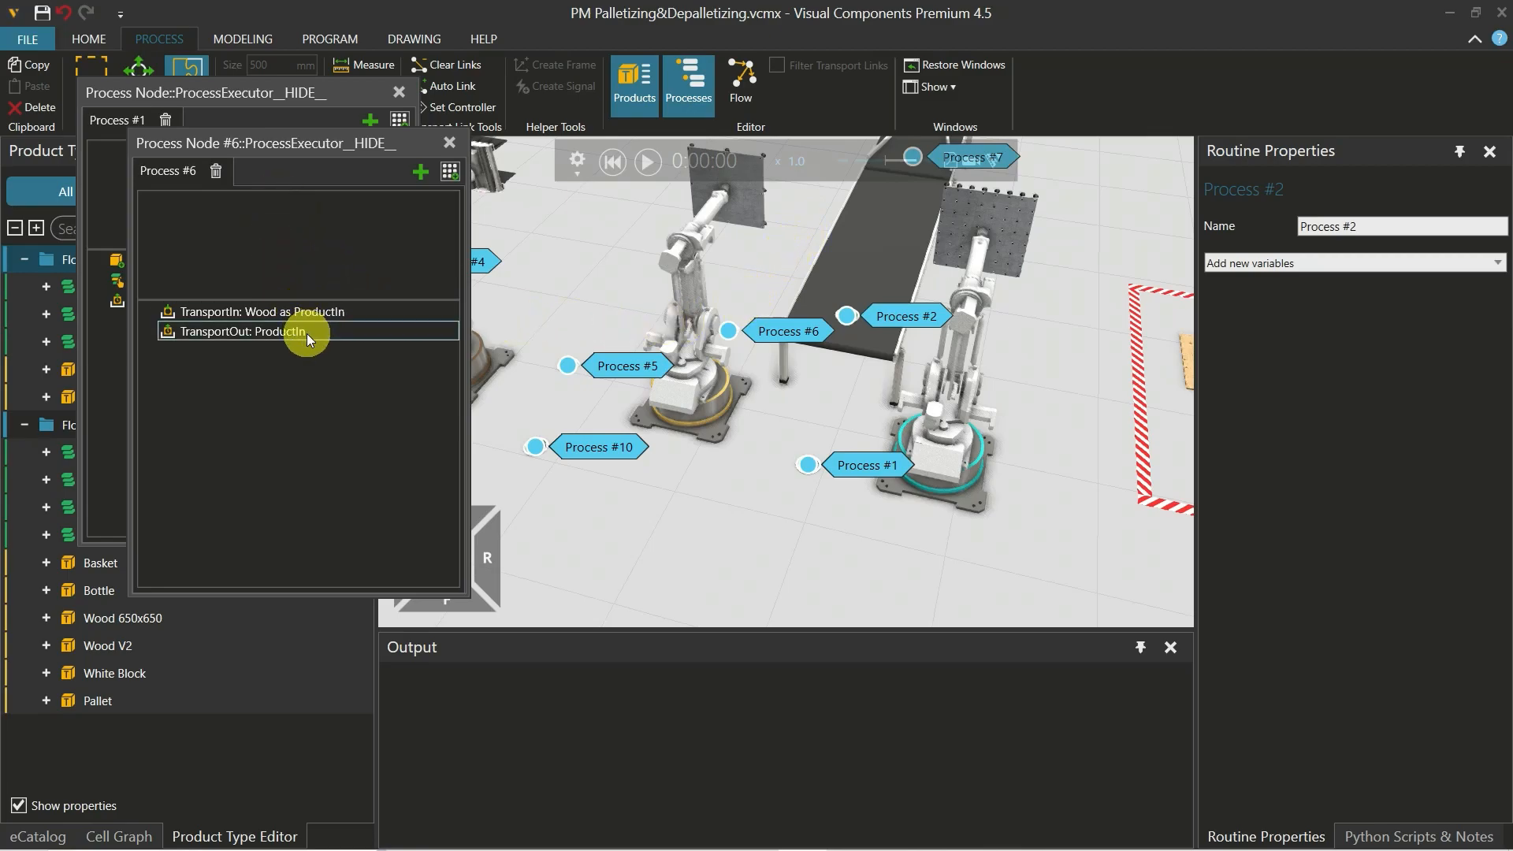
left_click(257, 333)
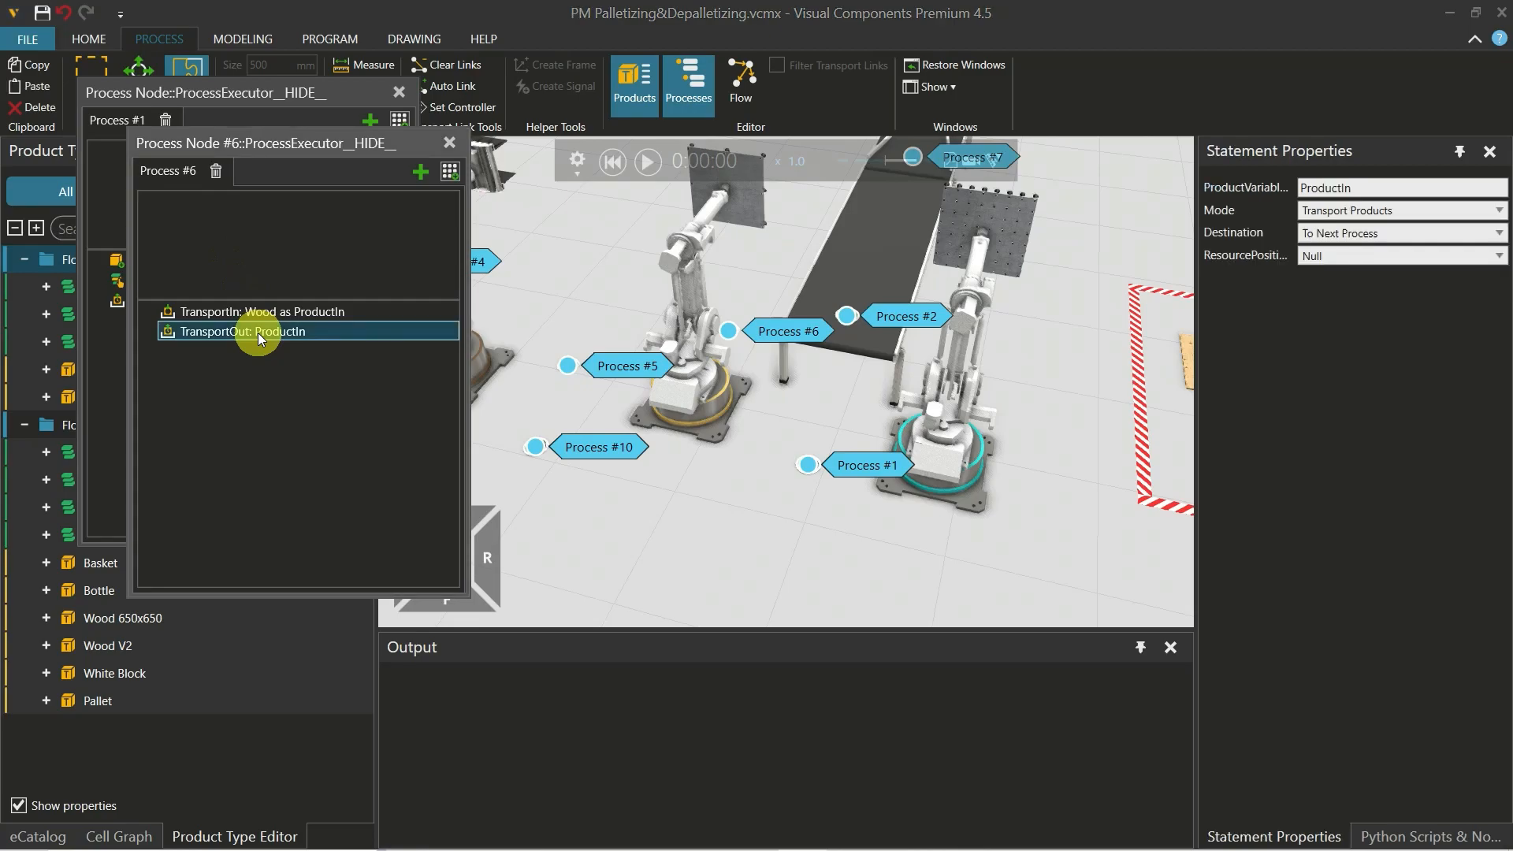
key("Delete")
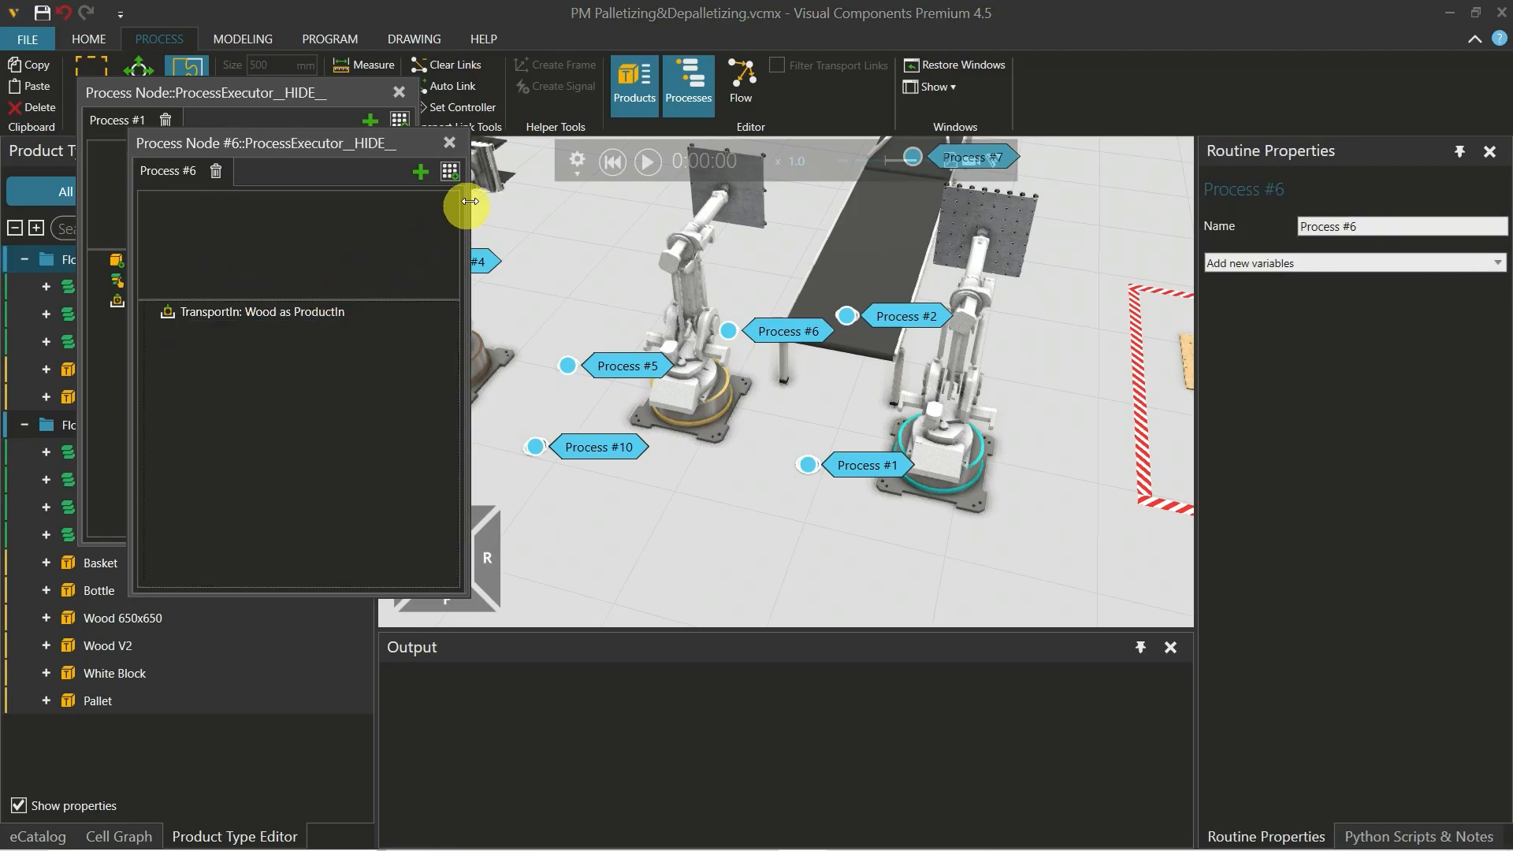
left_click(450, 171)
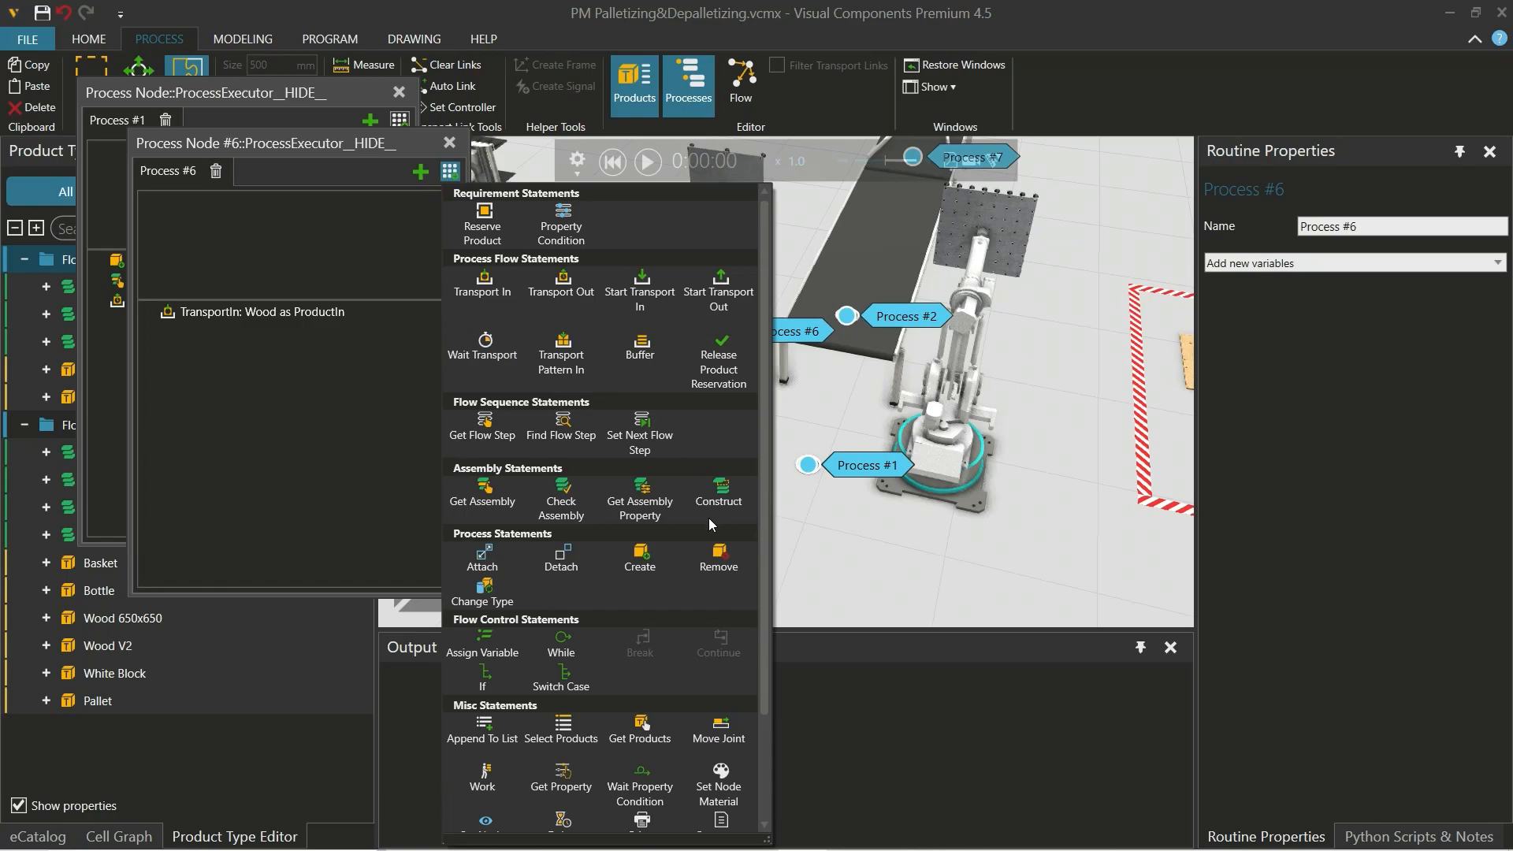
left_click_drag(718, 558, 353, 327)
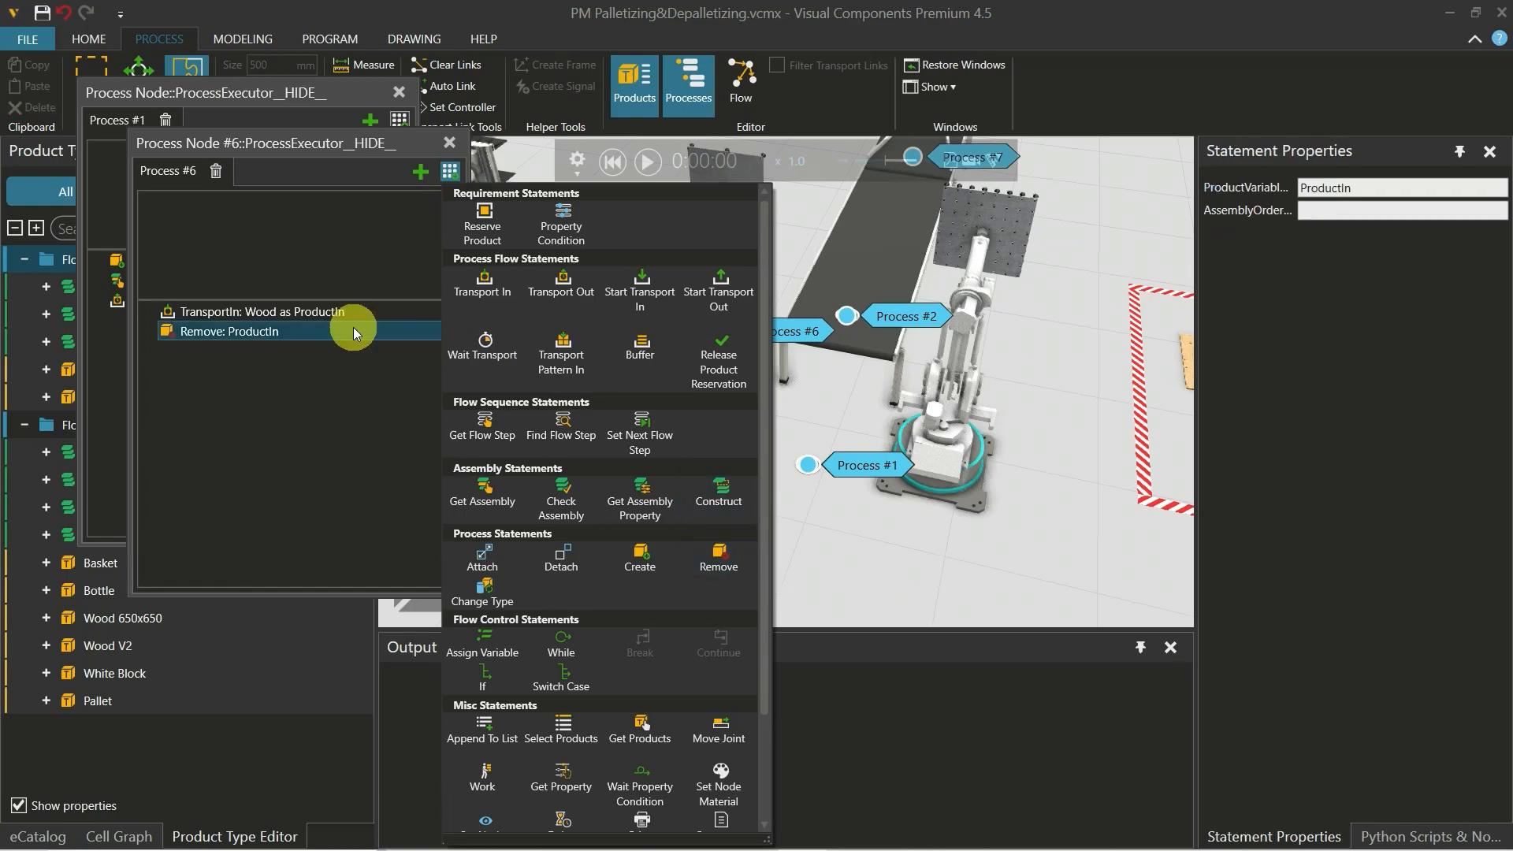
Add a 5 s Delay statement to Process #6 between the TransportIn and Remove statements
scroll(558, 844, "down", 1)
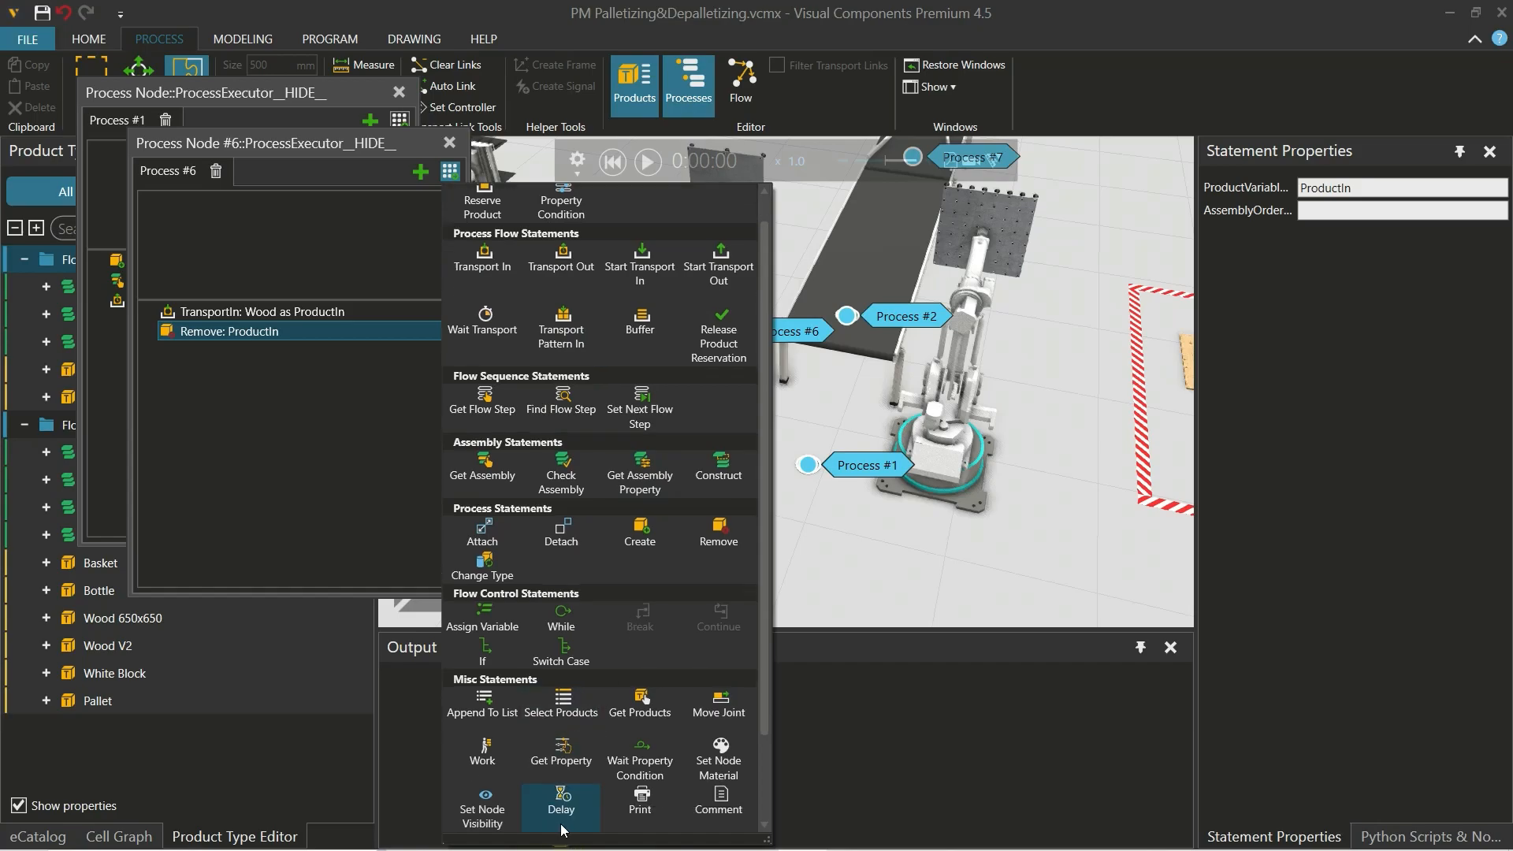
left_click_drag(561, 797, 354, 337)
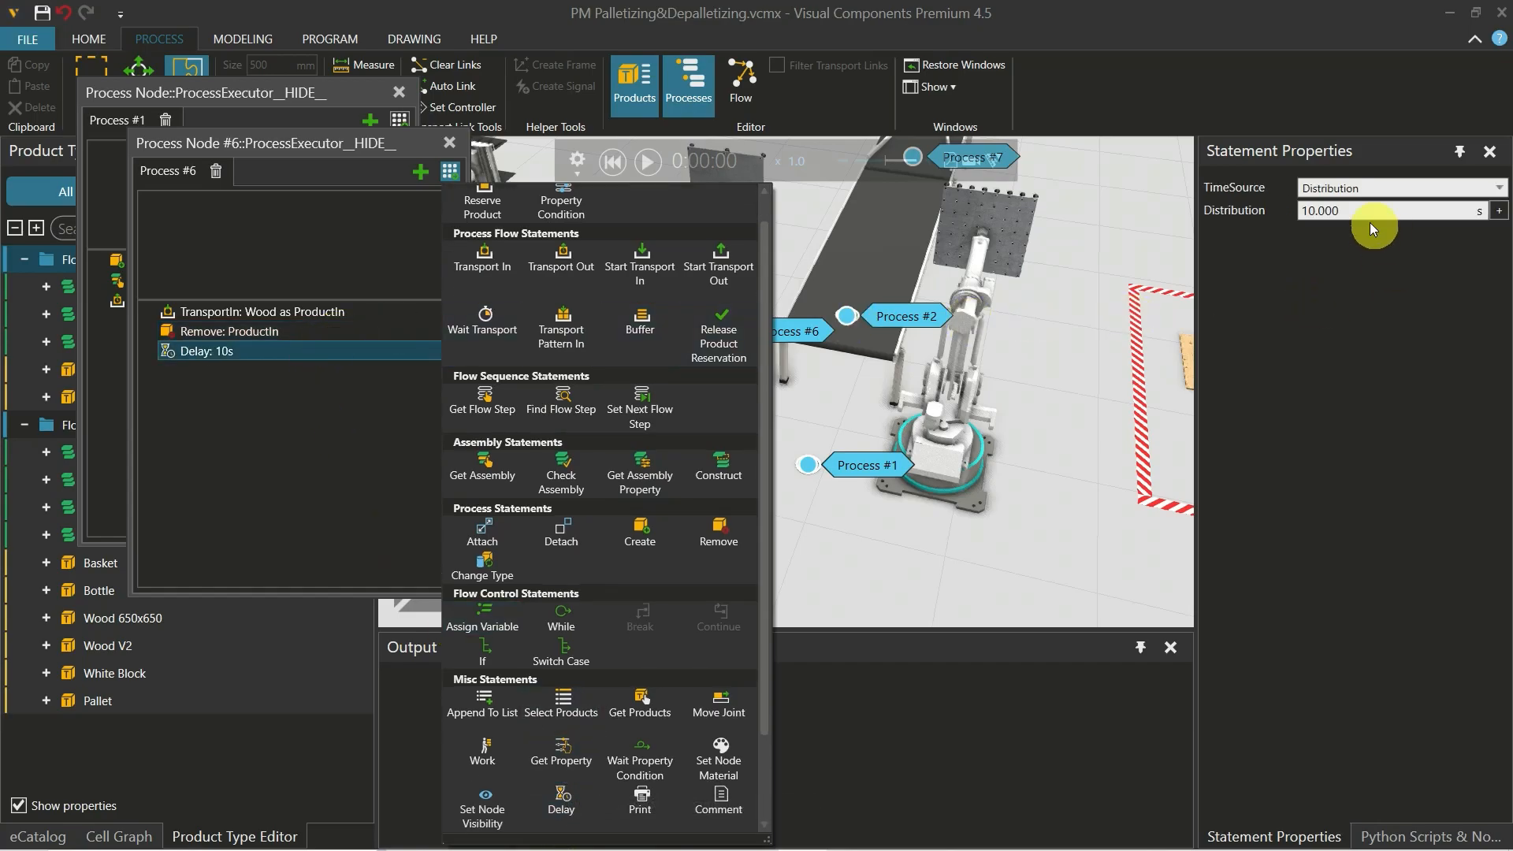
left_click(1314, 211)
left_click_drag(1314, 211, 1280, 224)
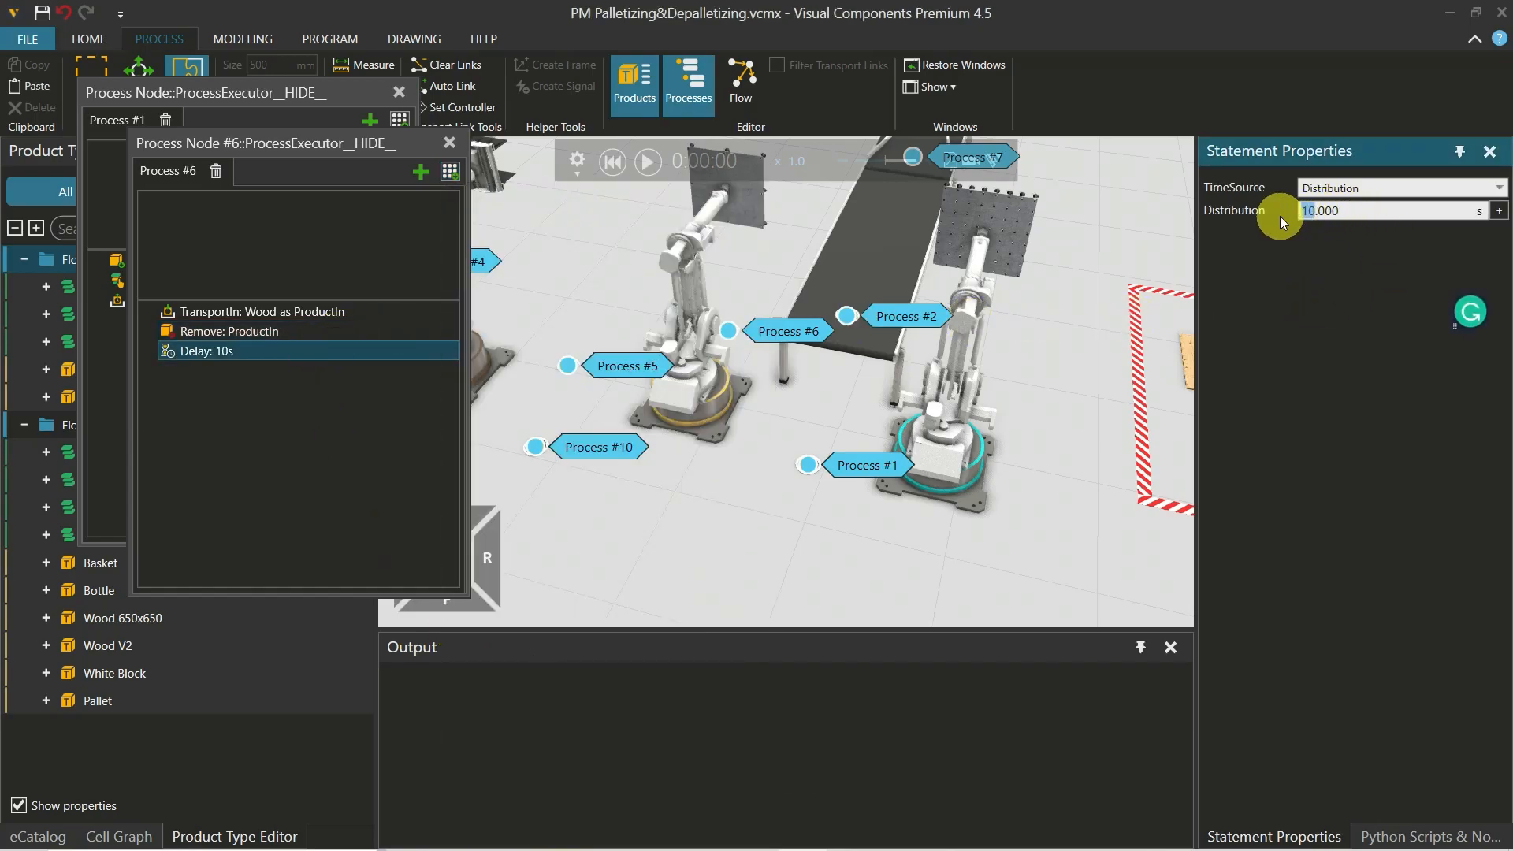
type("5")
key("Return")
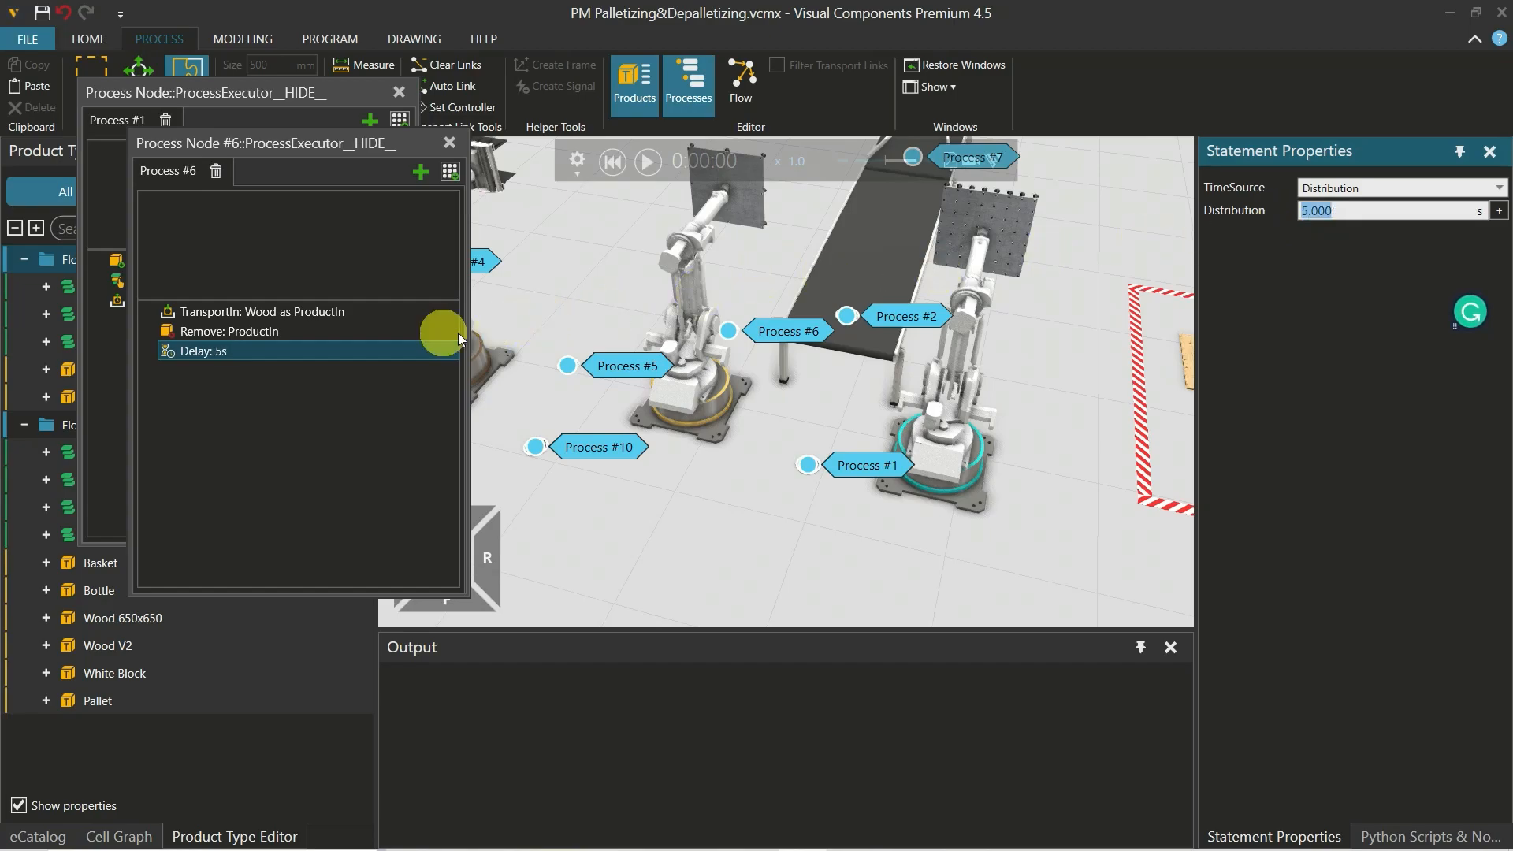
left_click_drag(394, 349, 390, 320)
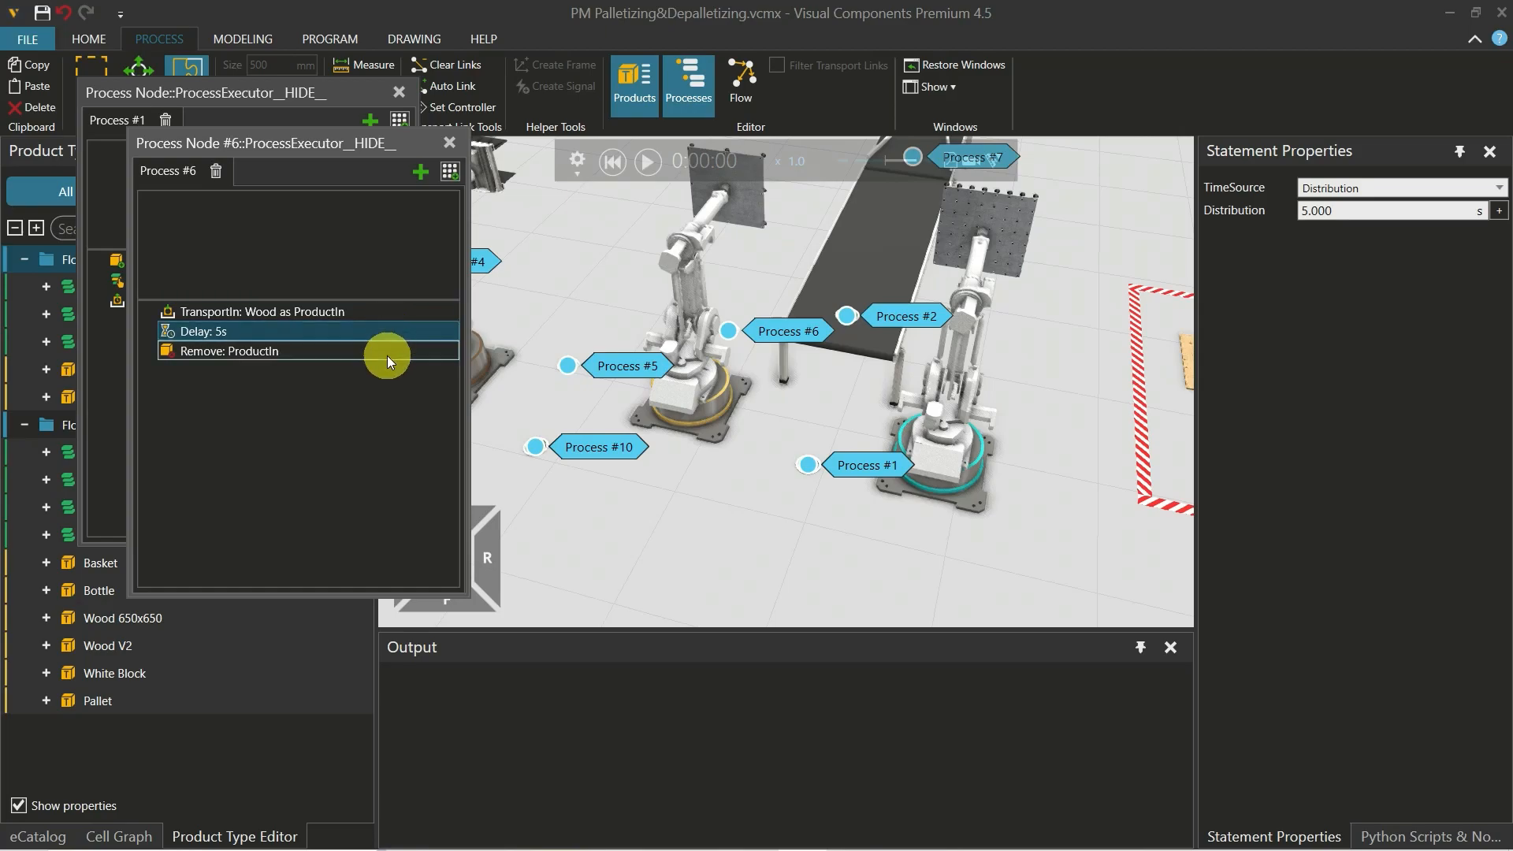
Restrict the TransportIn statement of Process #2 to accept only the Bottle 8x8 product type
left_click(913, 320)
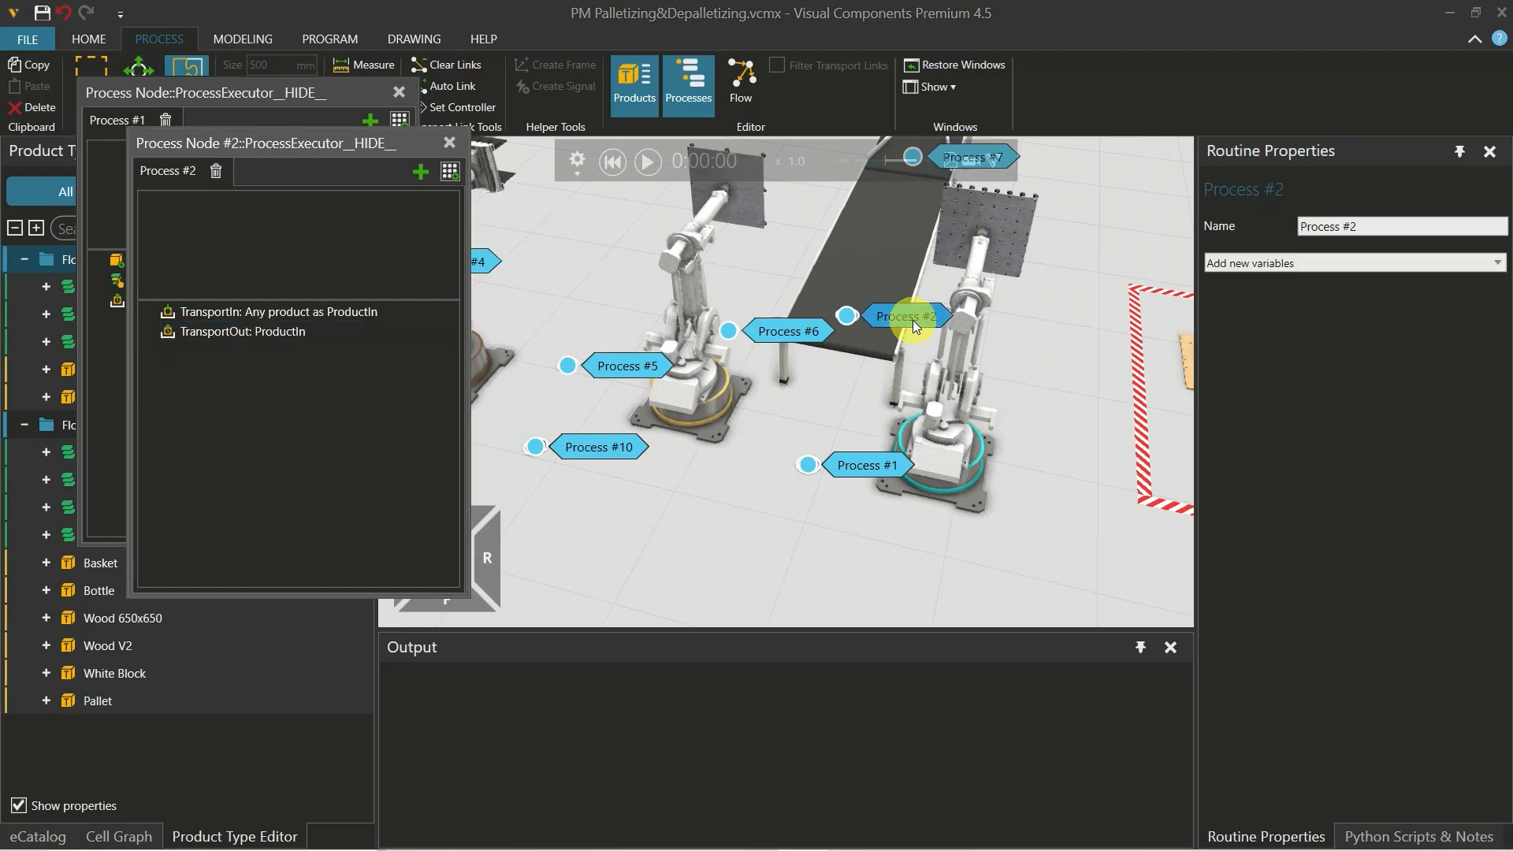
left_click(345, 315)
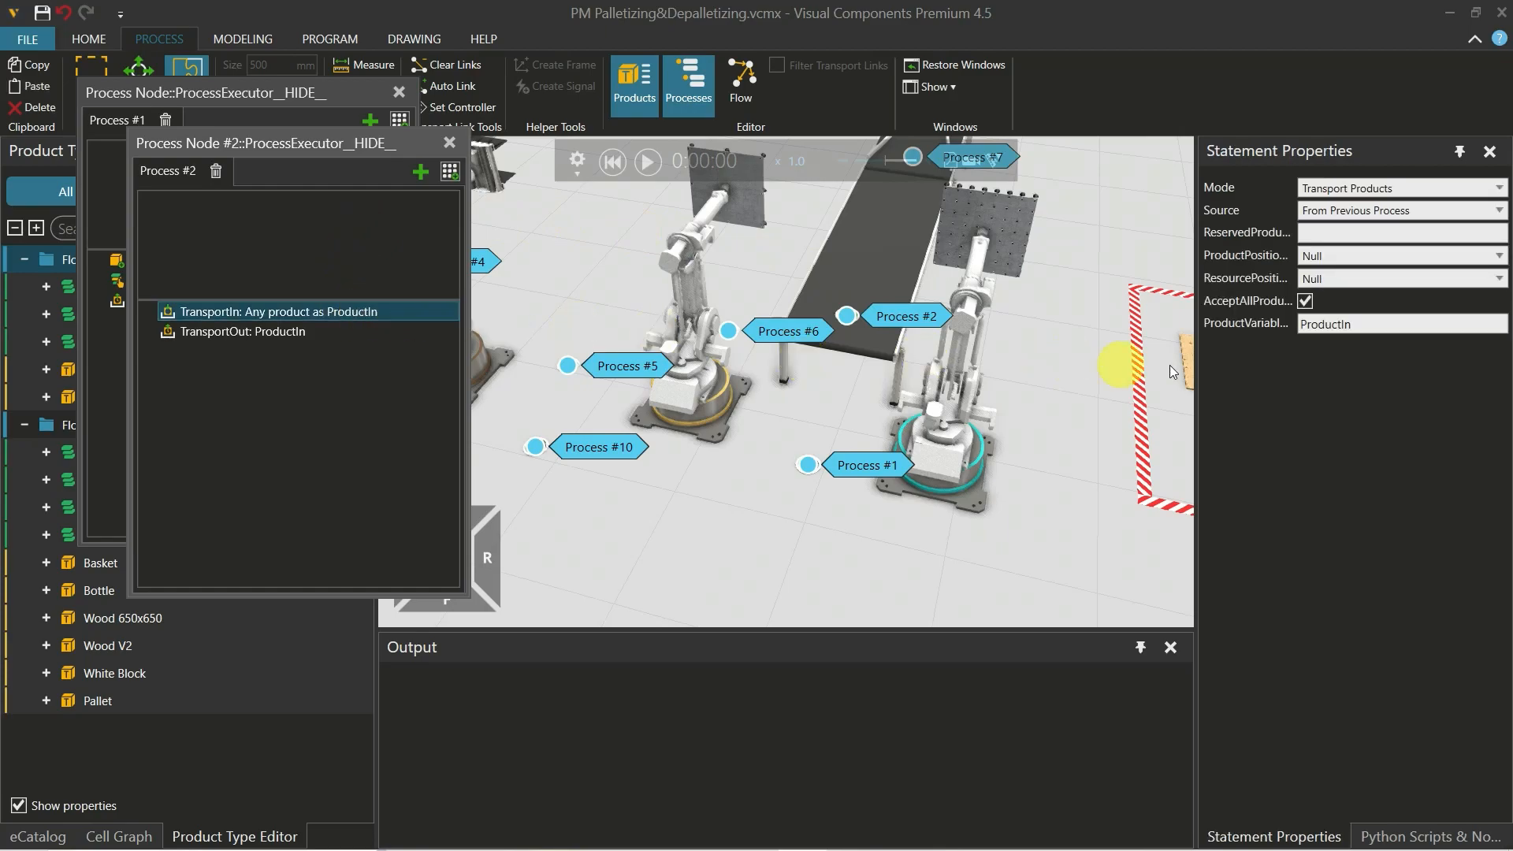
left_click(1305, 303)
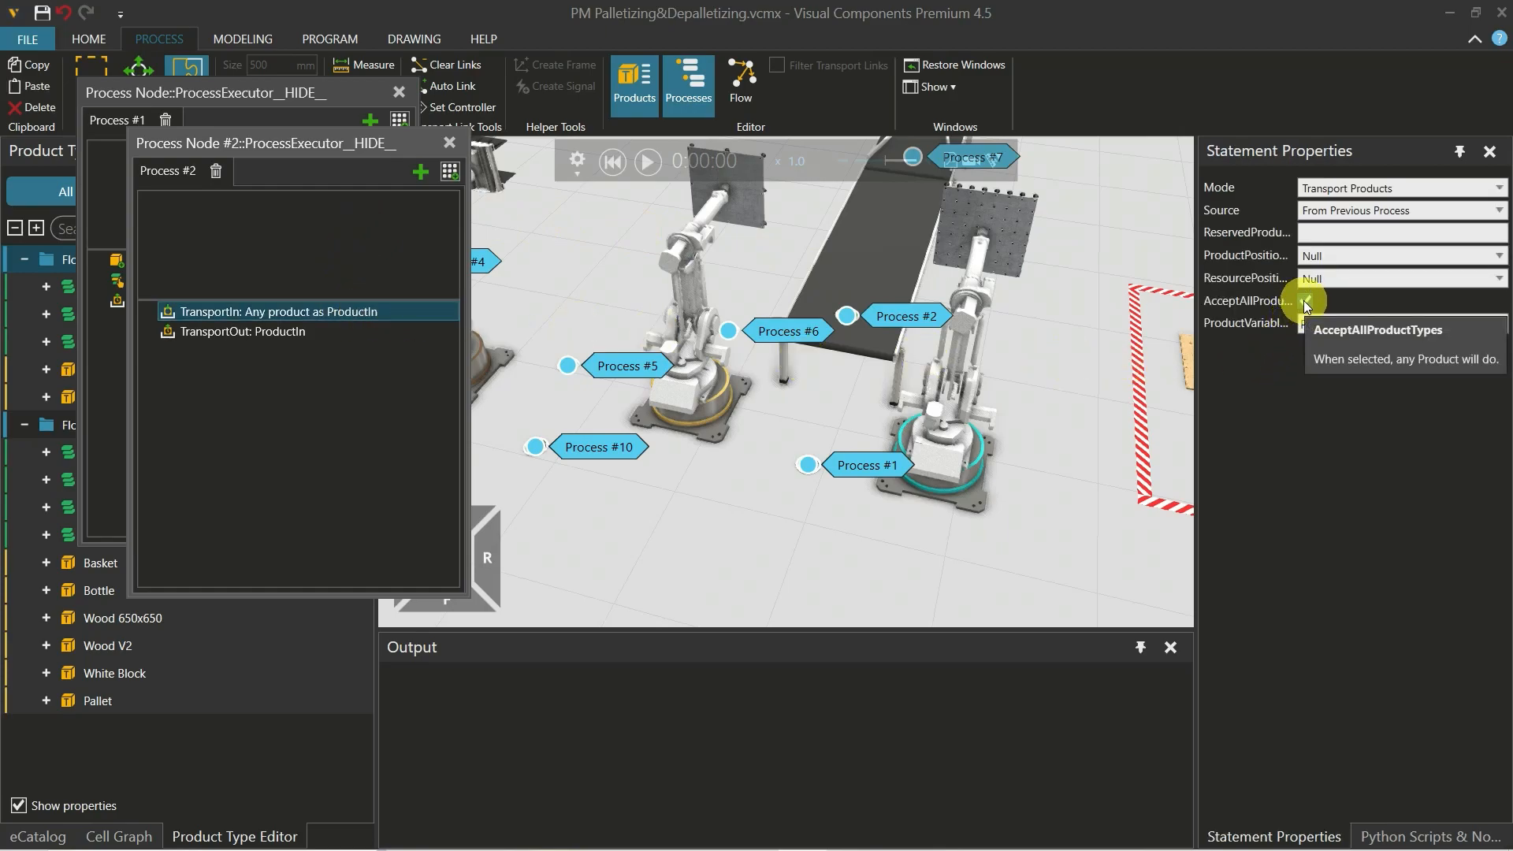
left_click(1305, 303)
left_click(1314, 332)
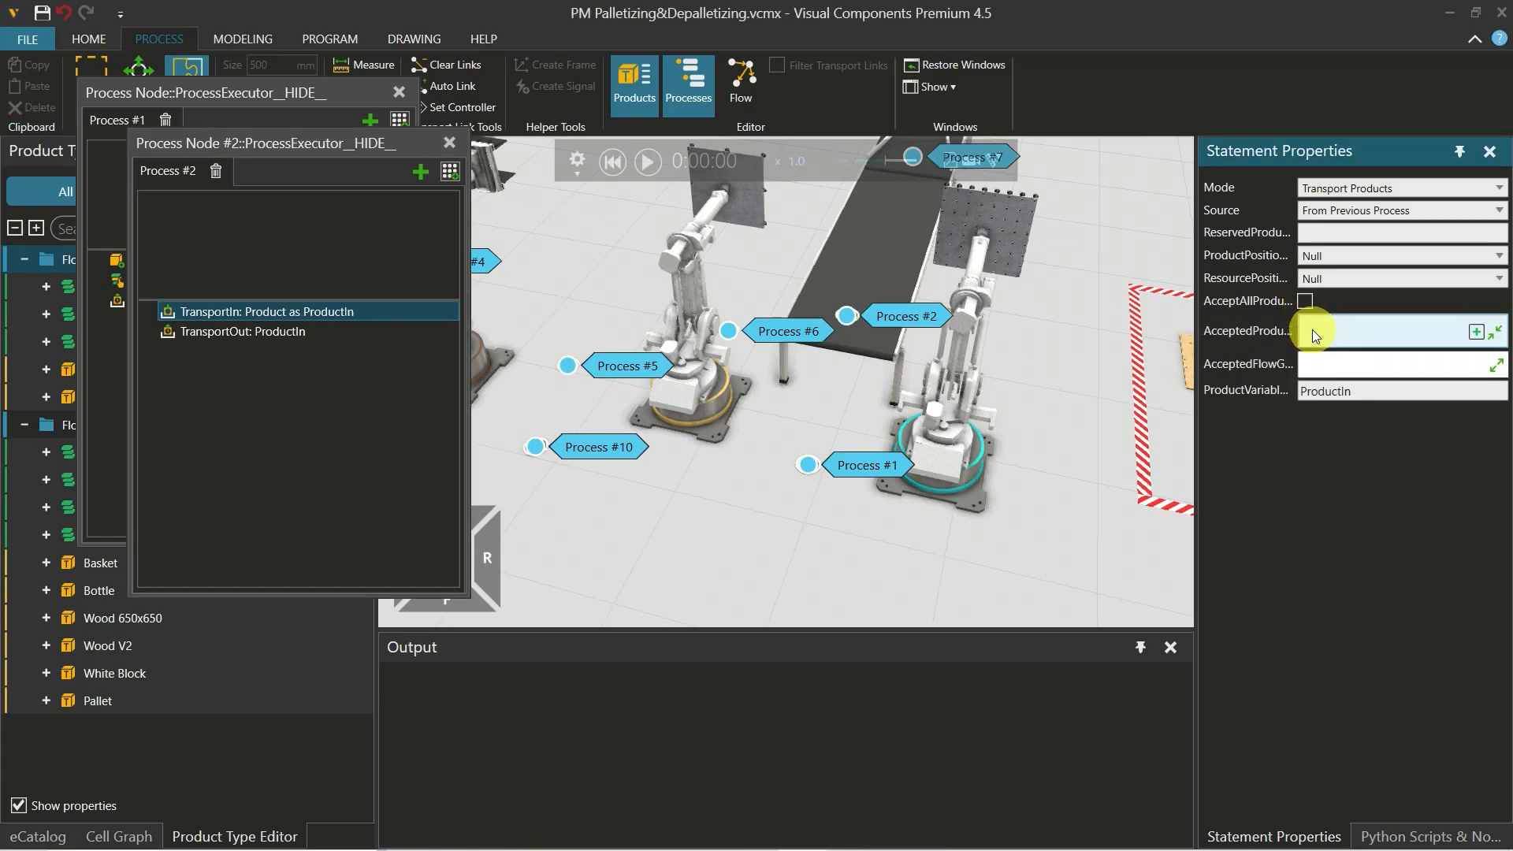
left_click(1476, 332)
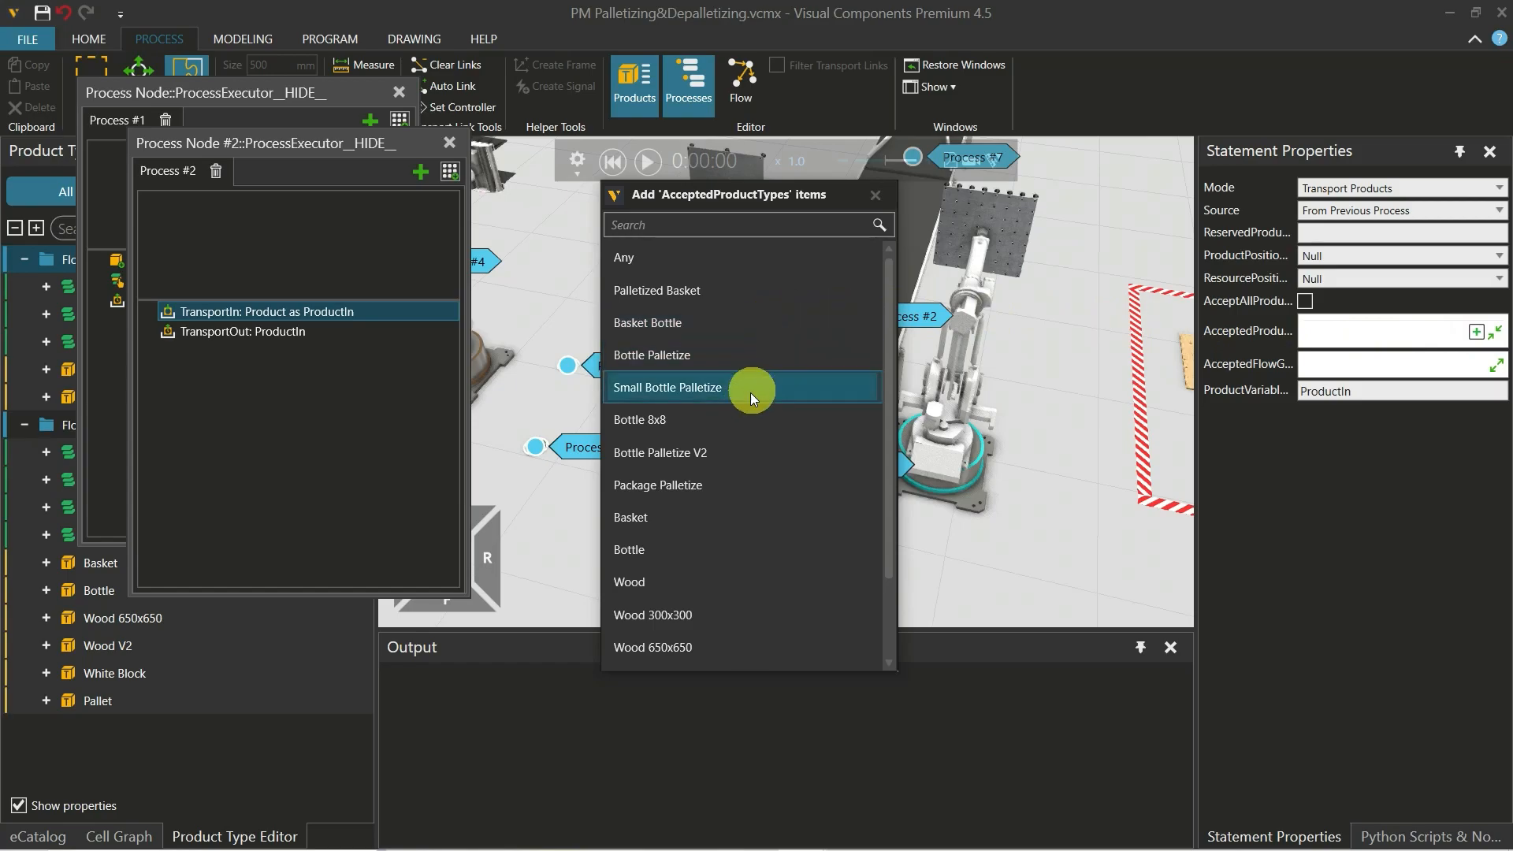
left_click(744, 418)
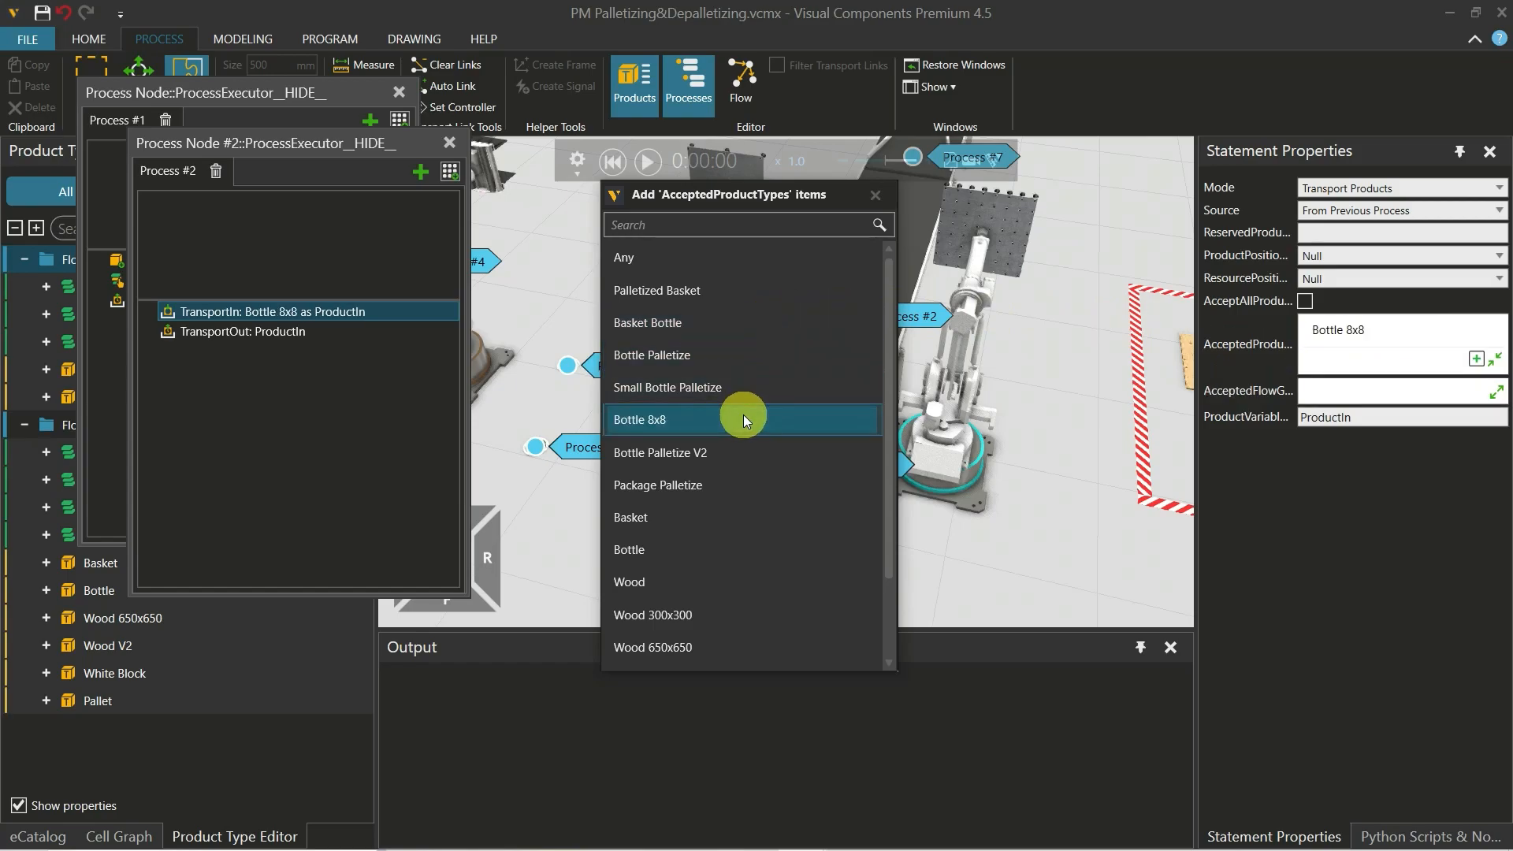
left_click(876, 196)
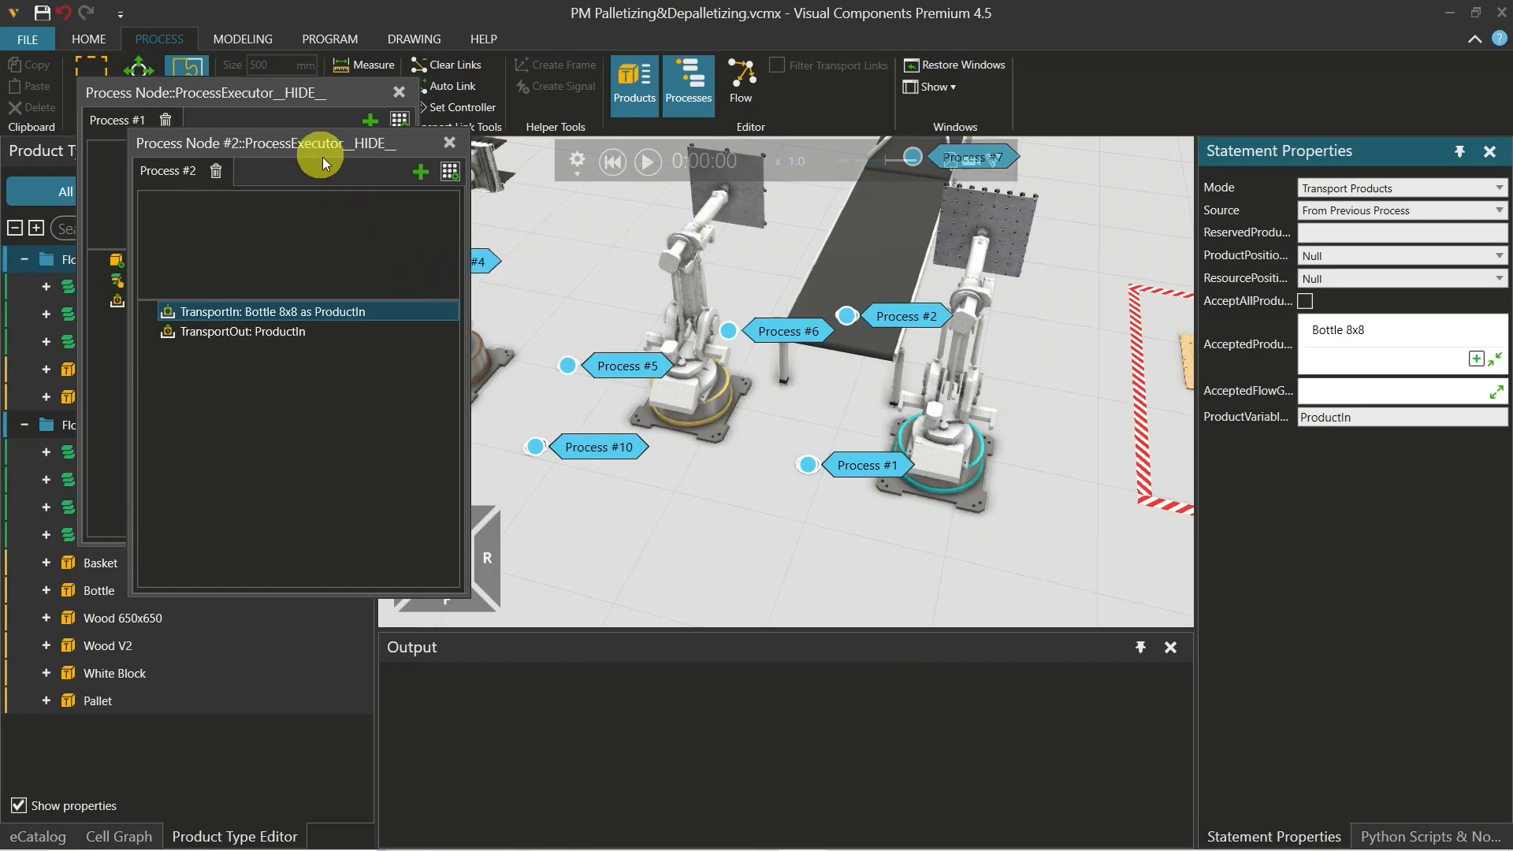
In Flow Group #1, link Process #1 to Process #2 with the cyan-ringed robot and to Process #6 with the yellow-ringed robot
left_click_drag(319, 153, 536, 217)
mouse_move(375, 153)
left_mouse_down()
mouse_move(441, 213)
mouse_move(416, 319)
mouse_move(393, 159)
left_mouse_up()
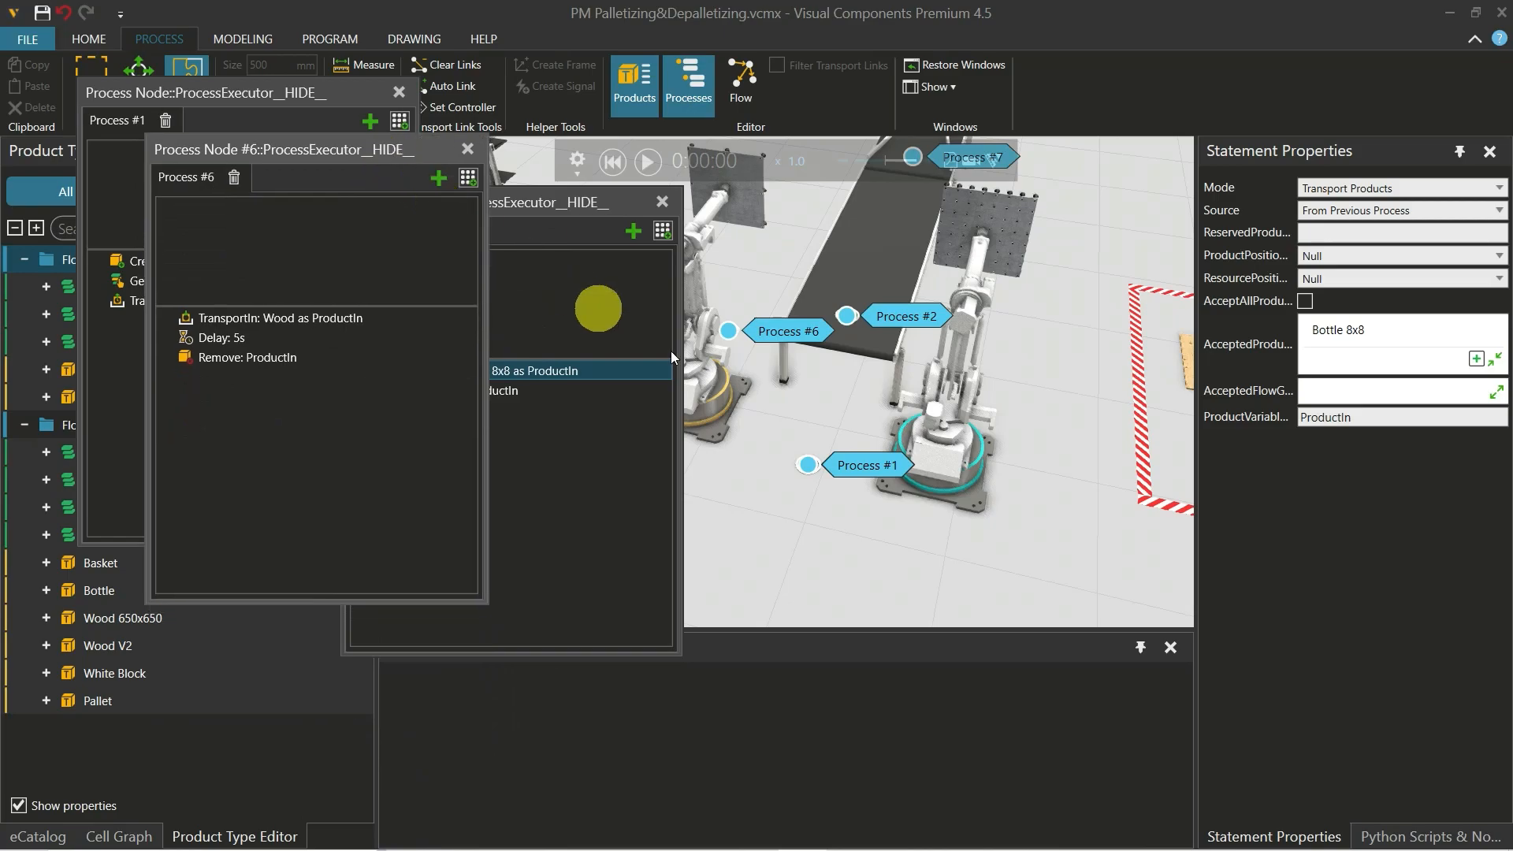
left_click(740, 79)
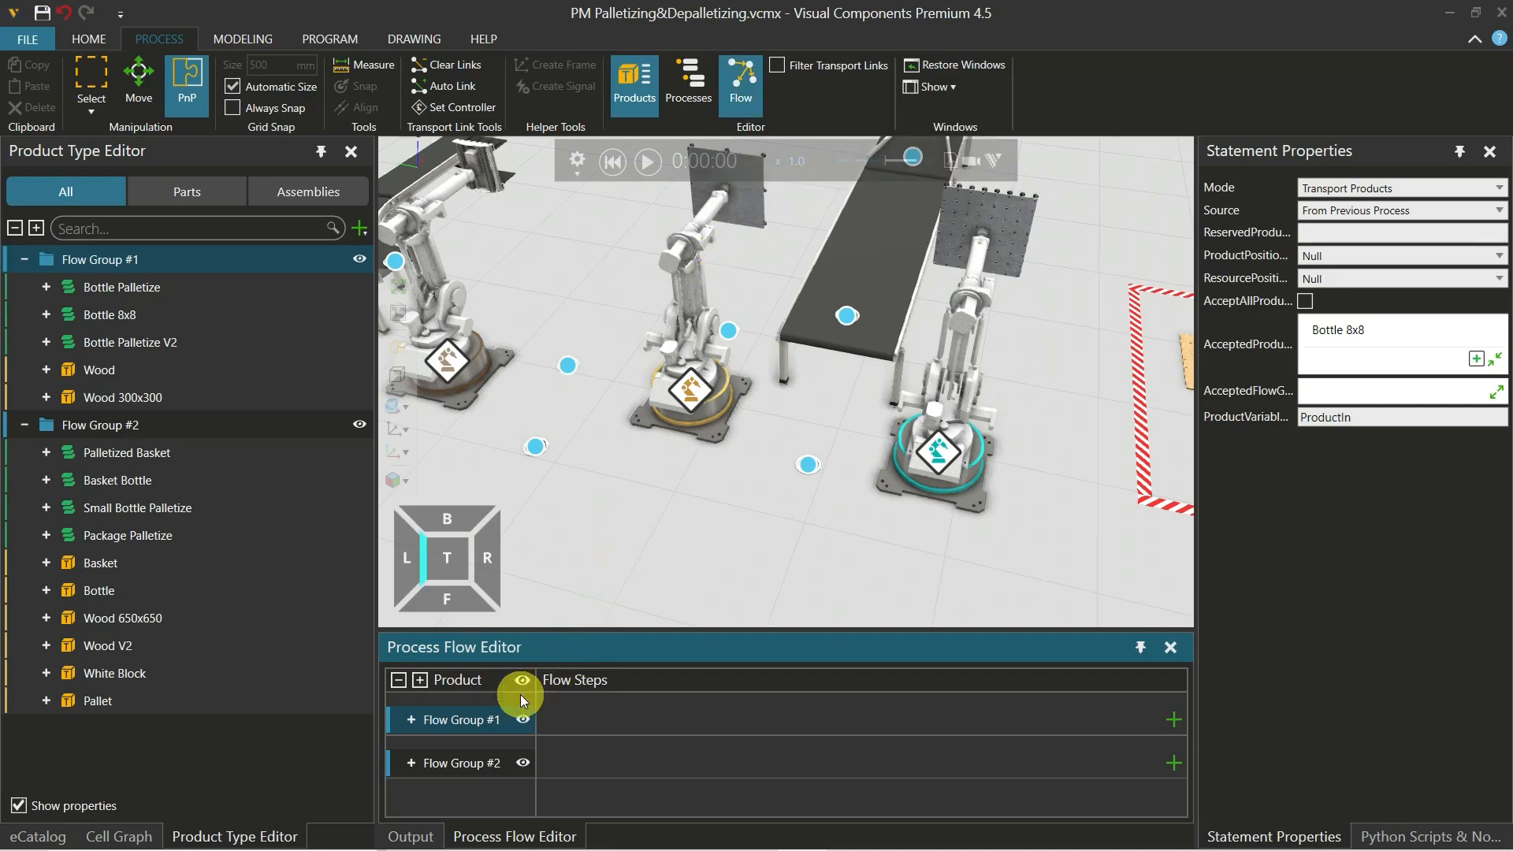
left_click(470, 723)
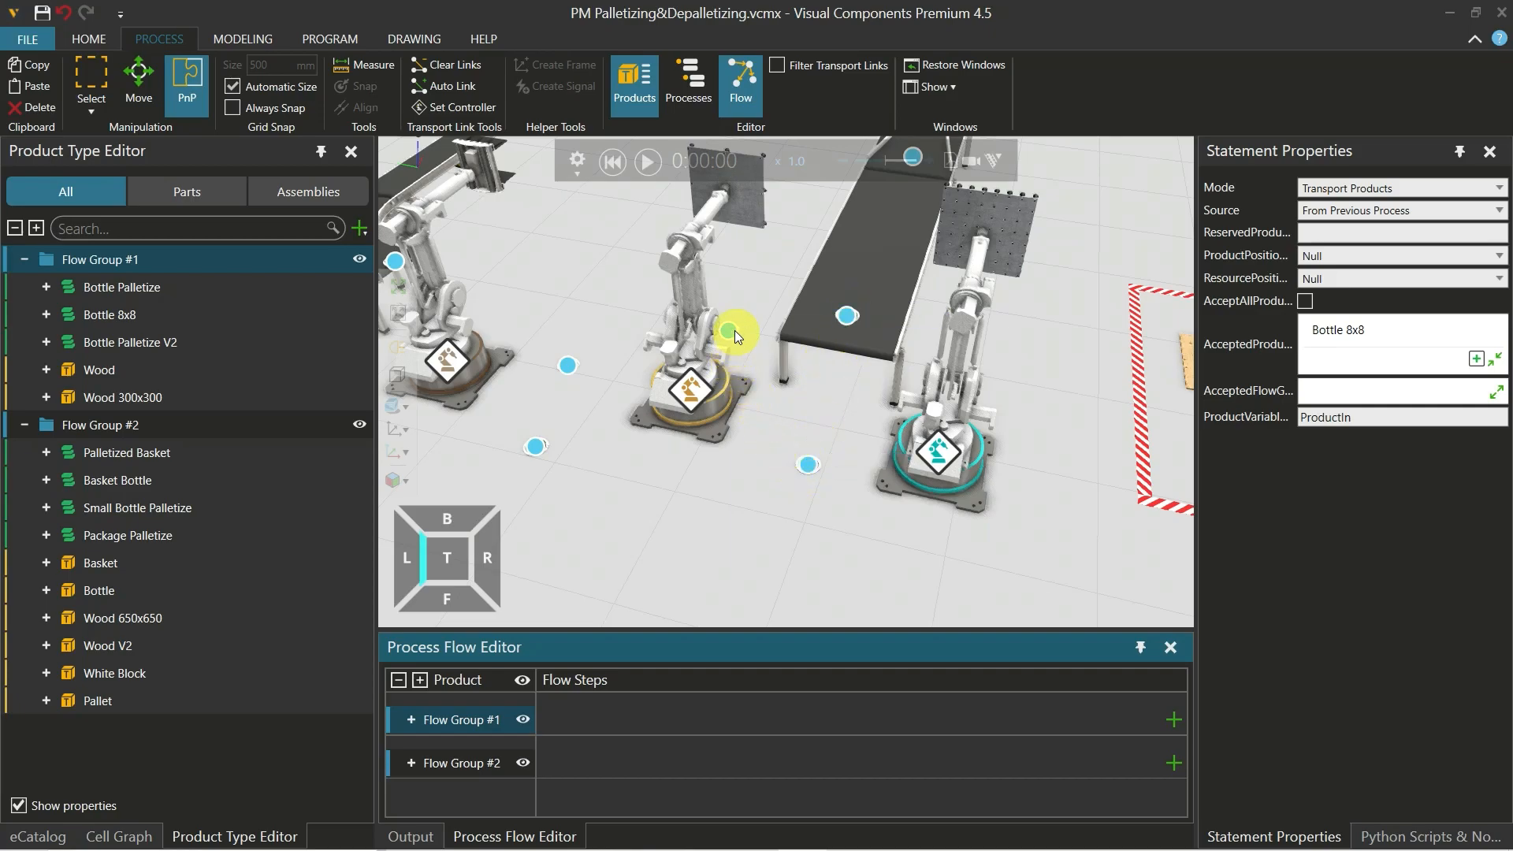
left_click(933, 447)
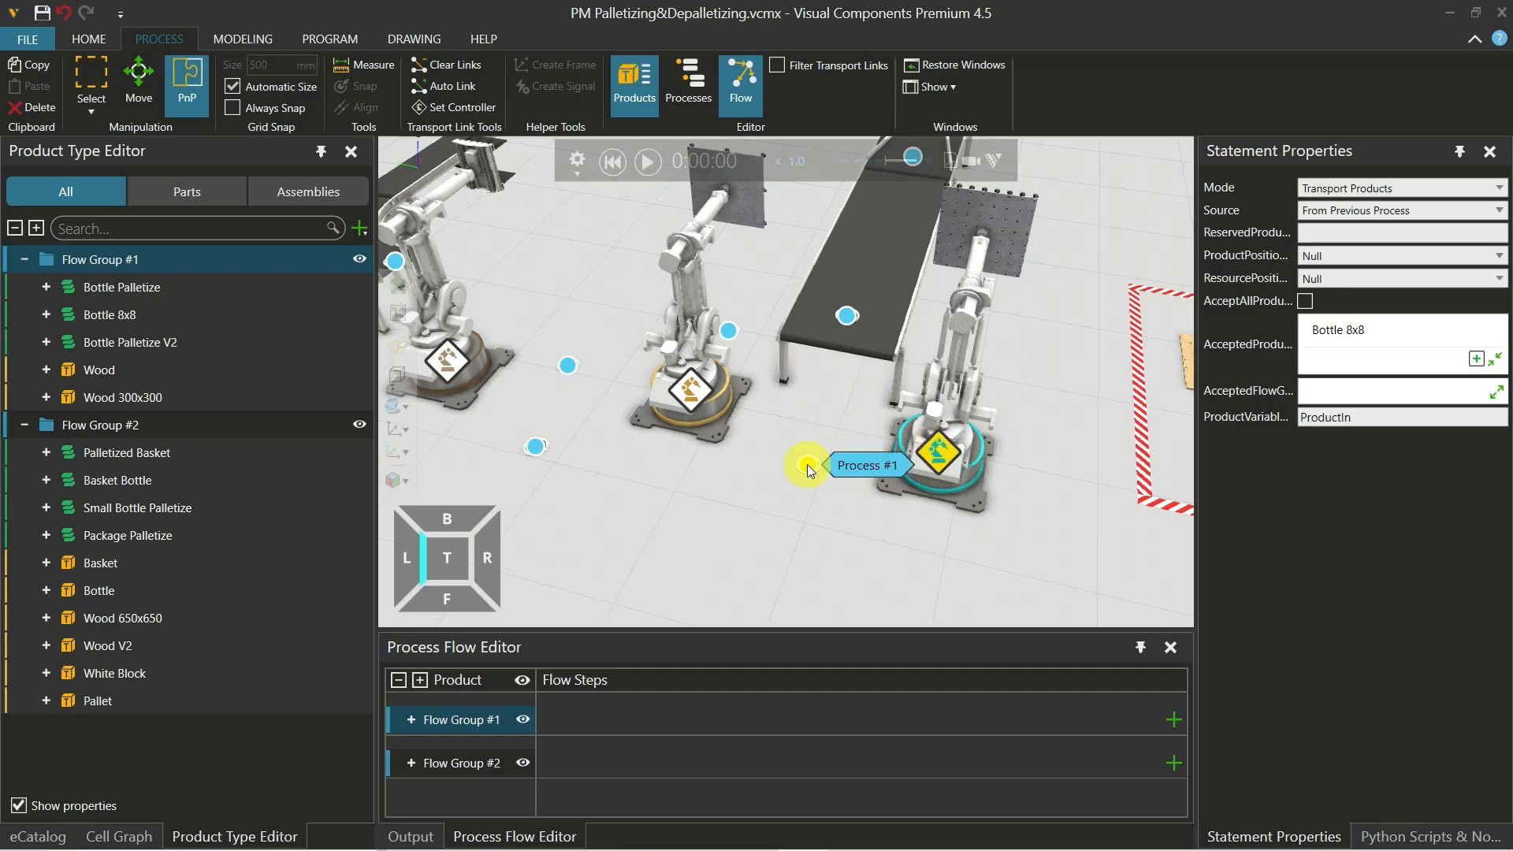
left_click_drag(807, 465, 846, 319)
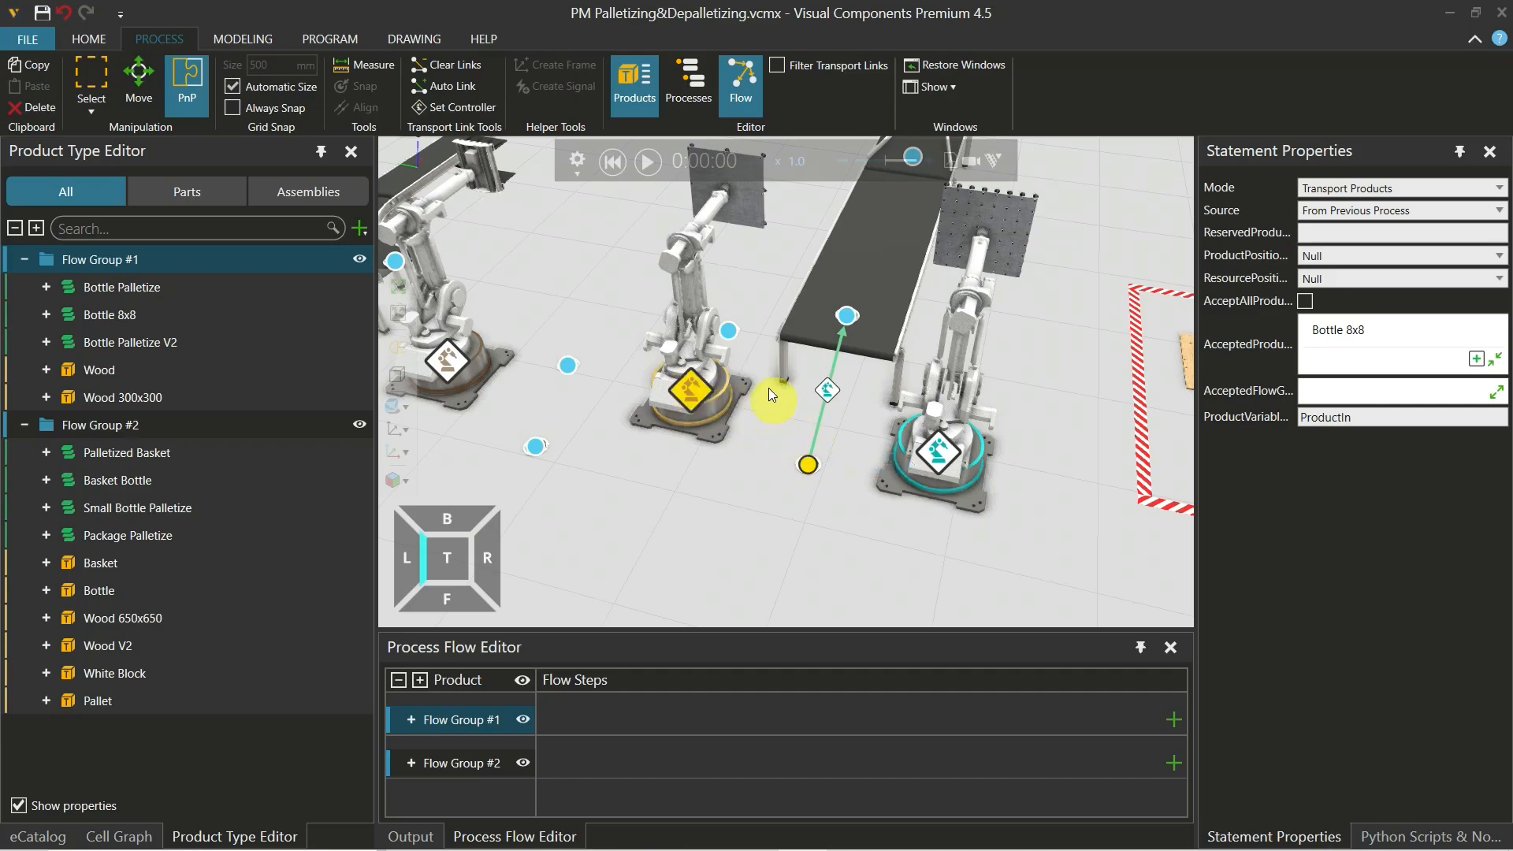
left_click(729, 331)
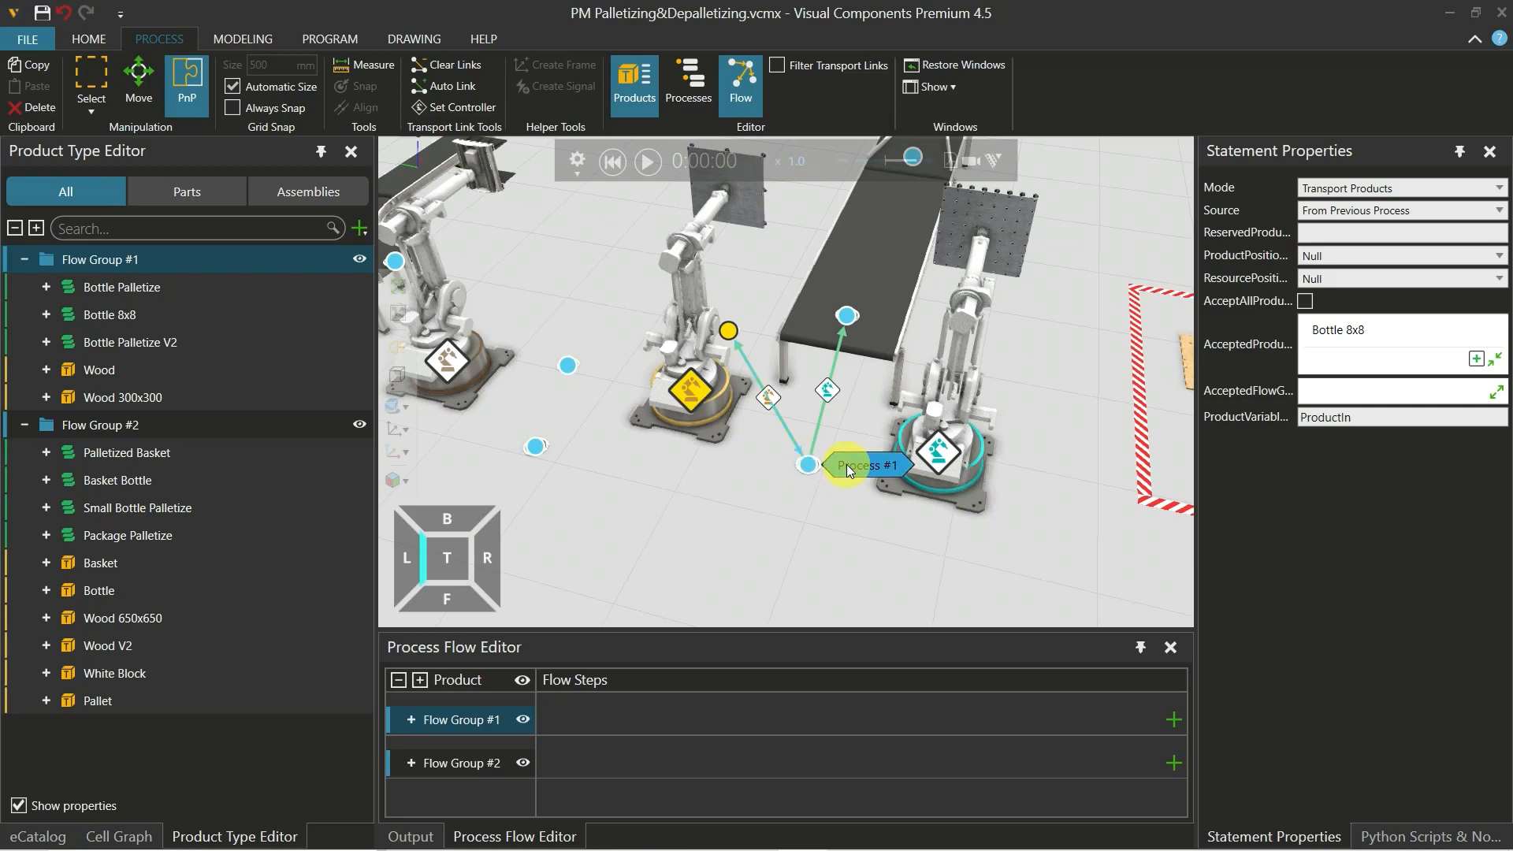
Build the Flow Group #1 sequence with Process #1 followed by Process #2 and Process #6 as parallel alternatives, and close the flow editor
mouse_move(858, 471)
left_mouse_down()
mouse_move(630, 701)
mouse_move(580, 720)
left_mouse_up()
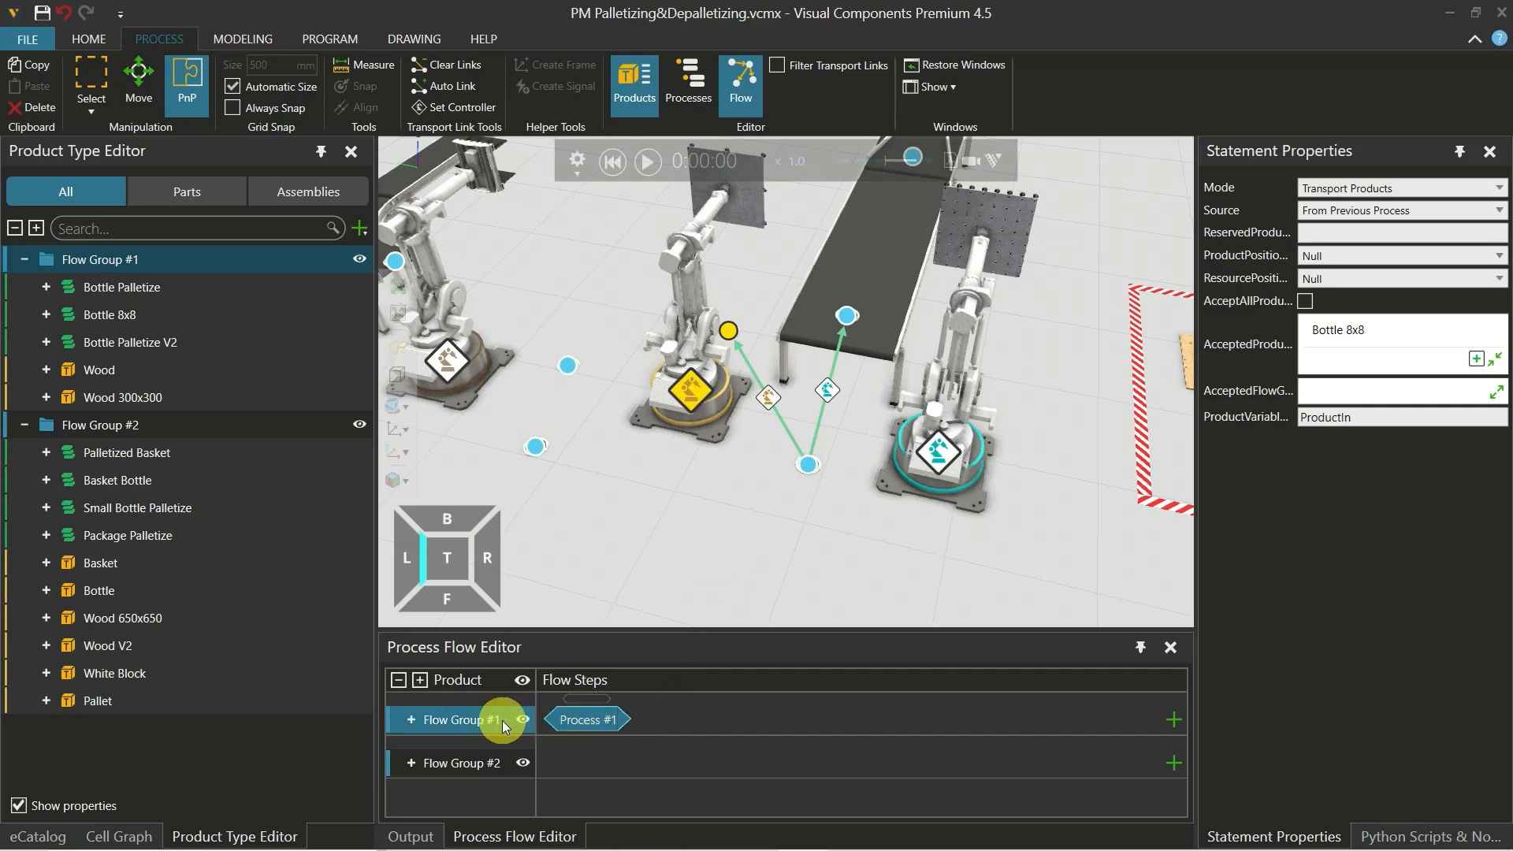
mouse_move(591, 719)
left_mouse_down()
mouse_move(626, 720)
mouse_move(805, 512)
mouse_move(678, 714)
left_mouse_up()
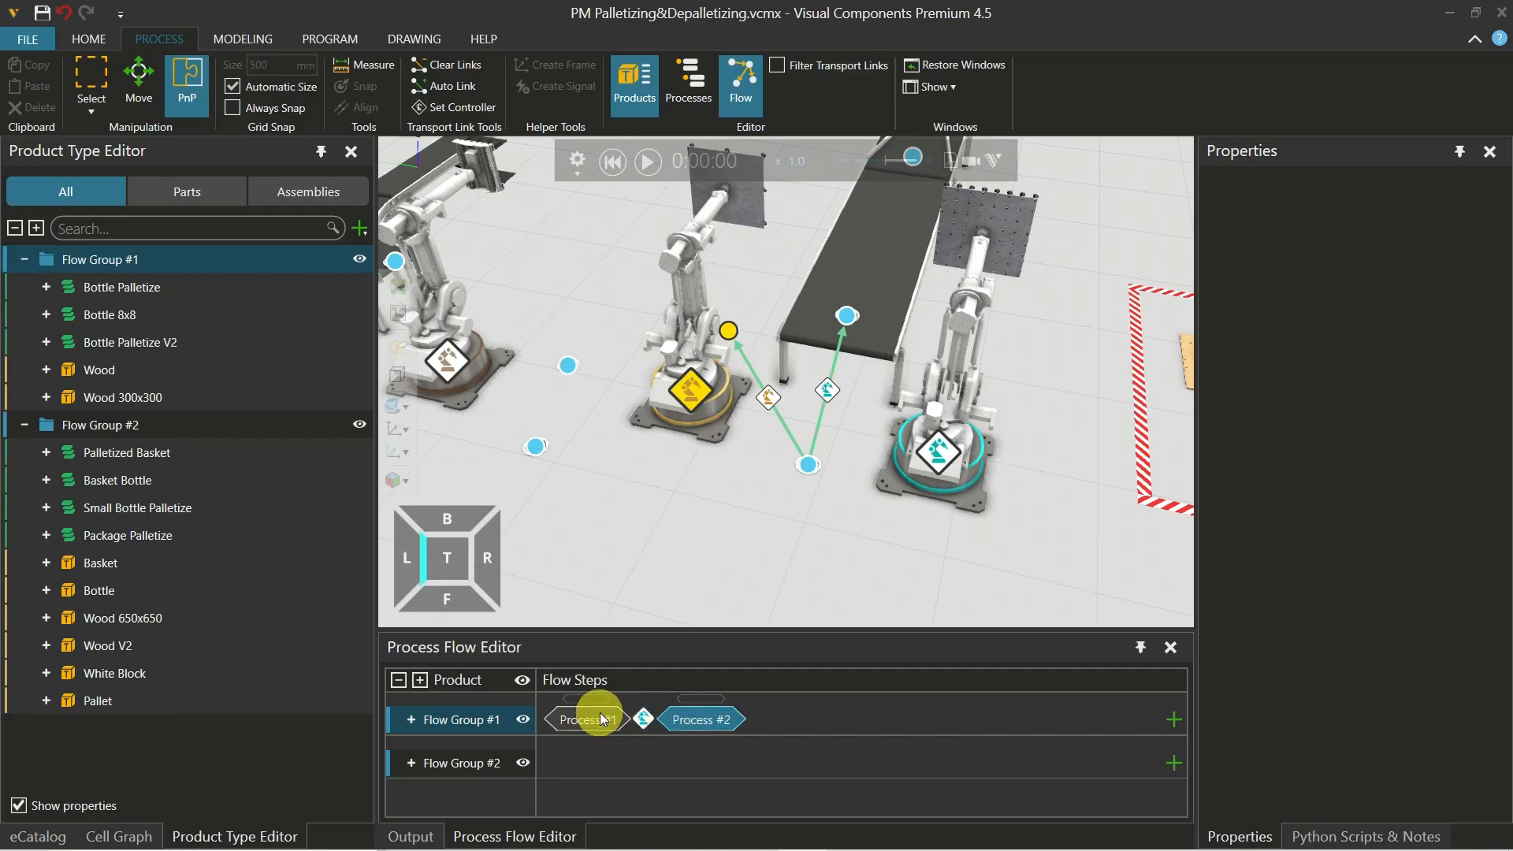
left_click_drag(731, 330, 691, 725)
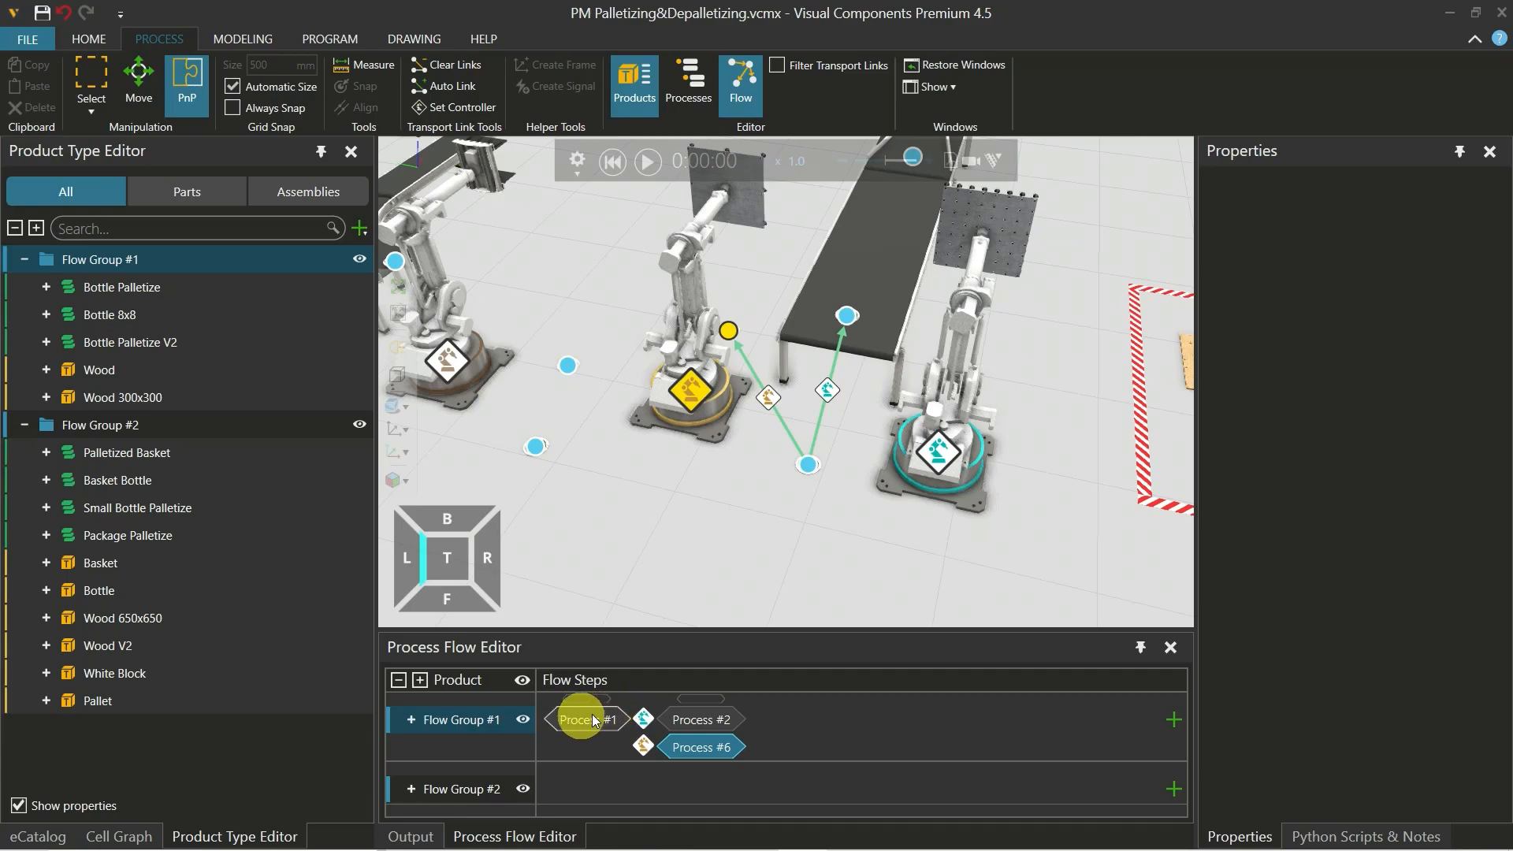
left_click(747, 88)
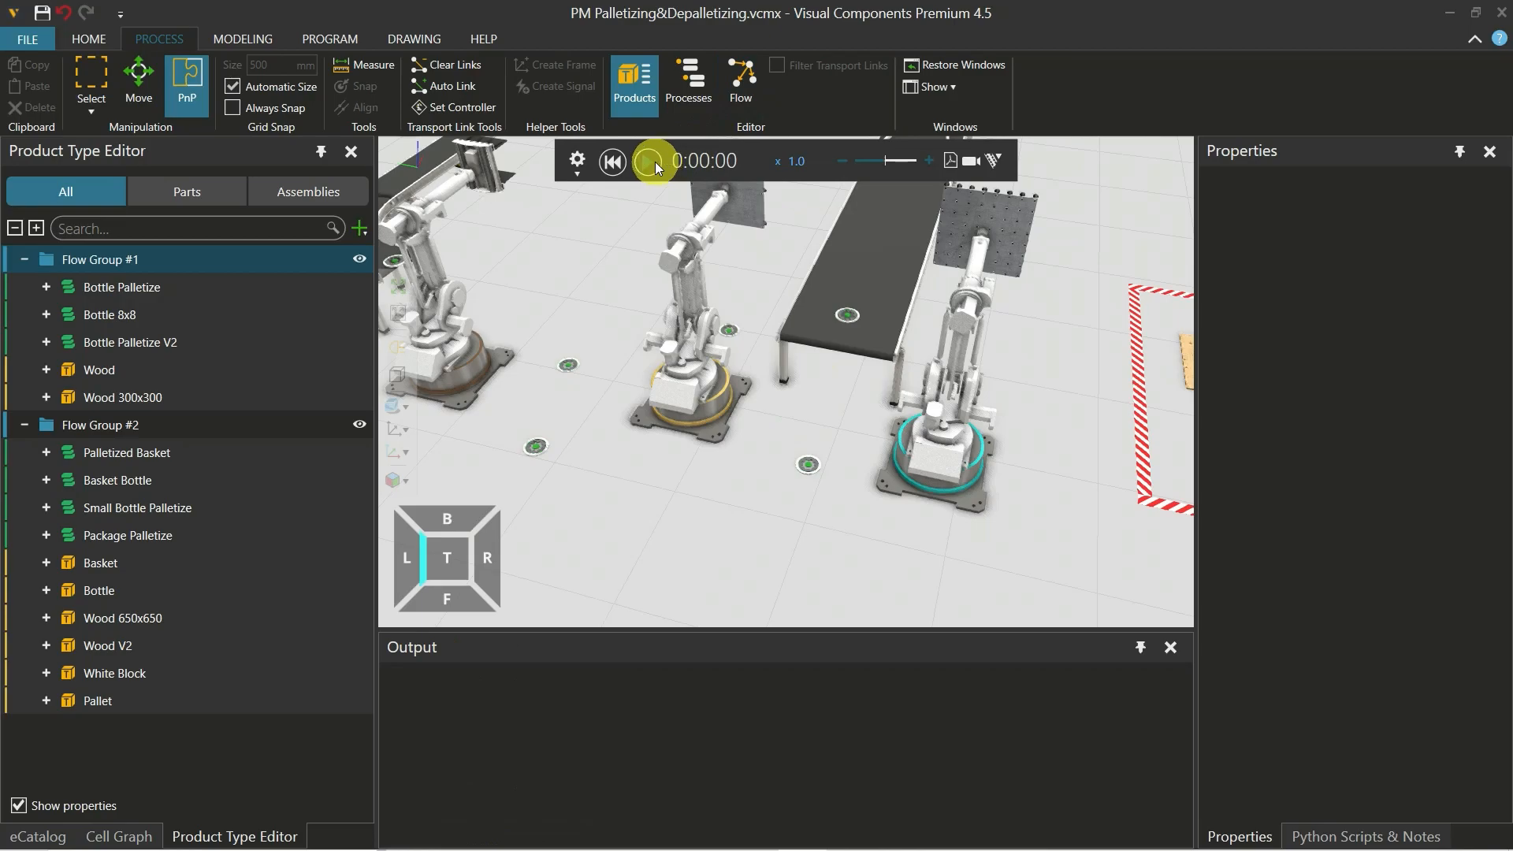
Run the depalletizing simulation, reset it, and run it again briefly to examine the stacked layers at Process #1 up close
left_click(655, 163)
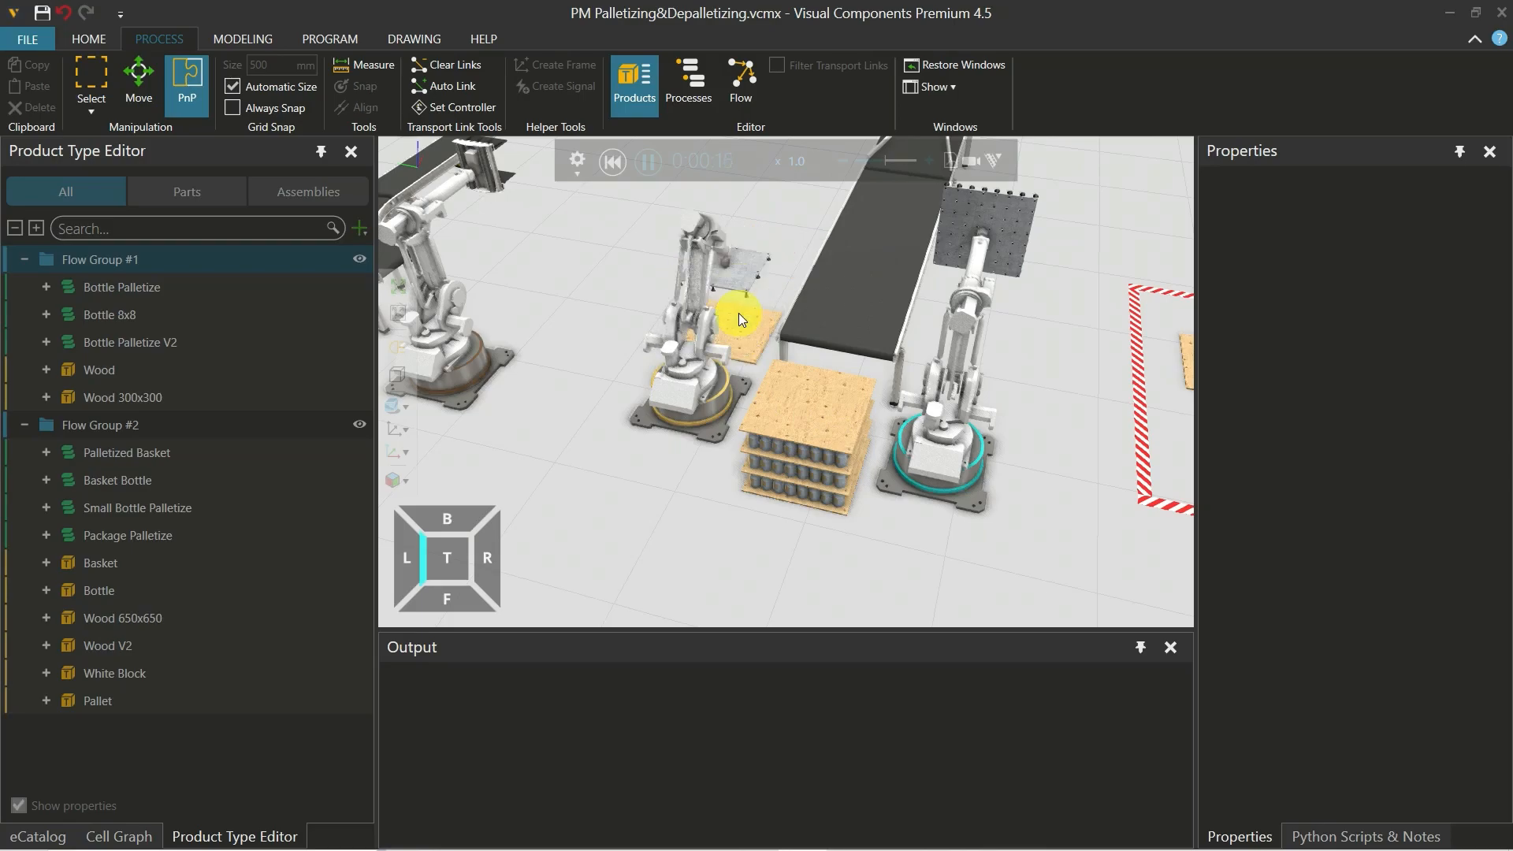
left_click(644, 163)
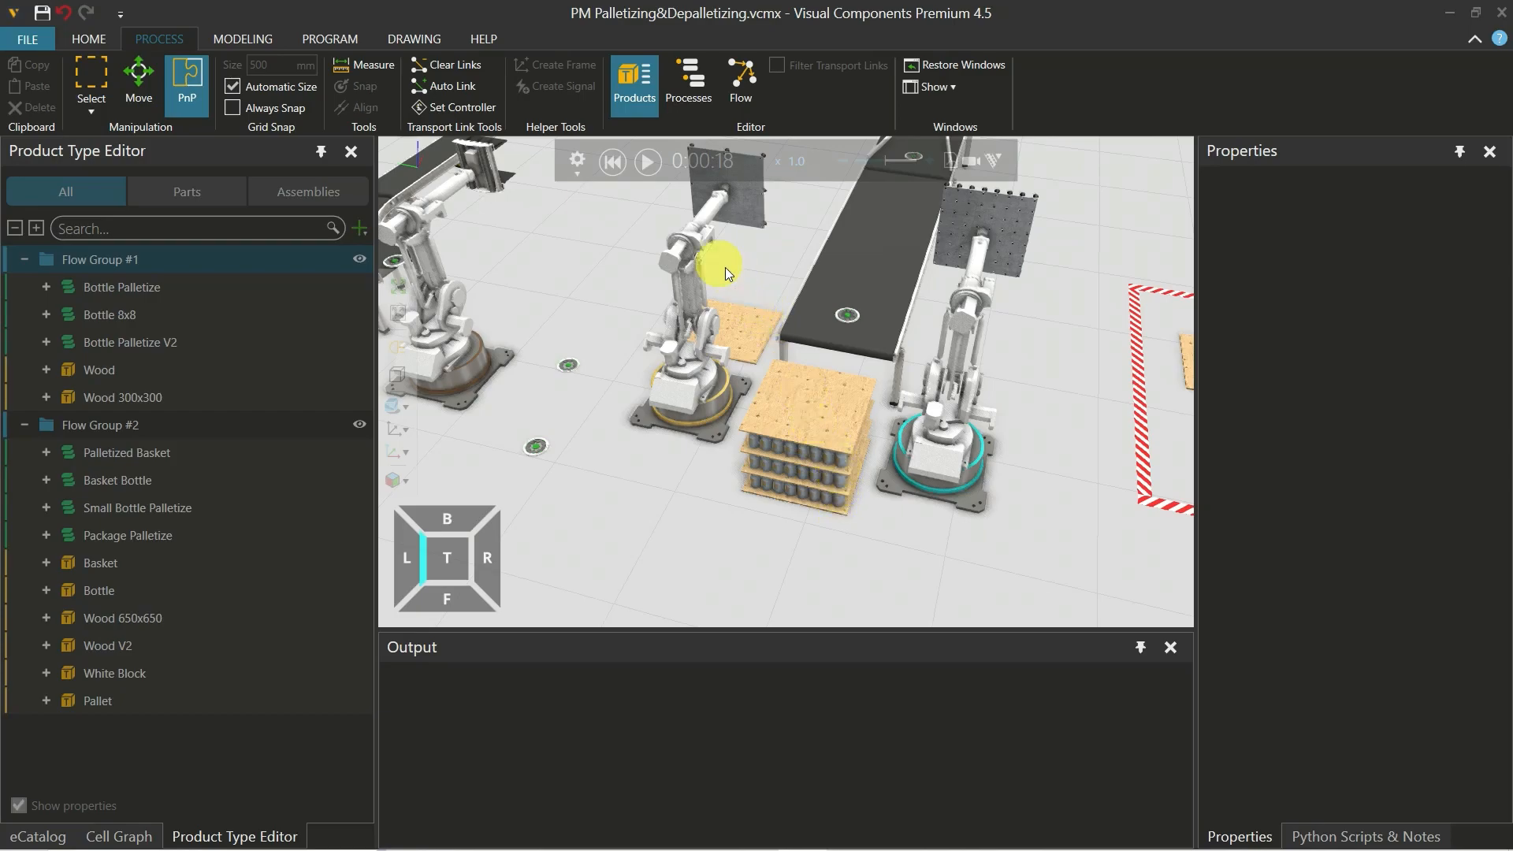
left_click(621, 163)
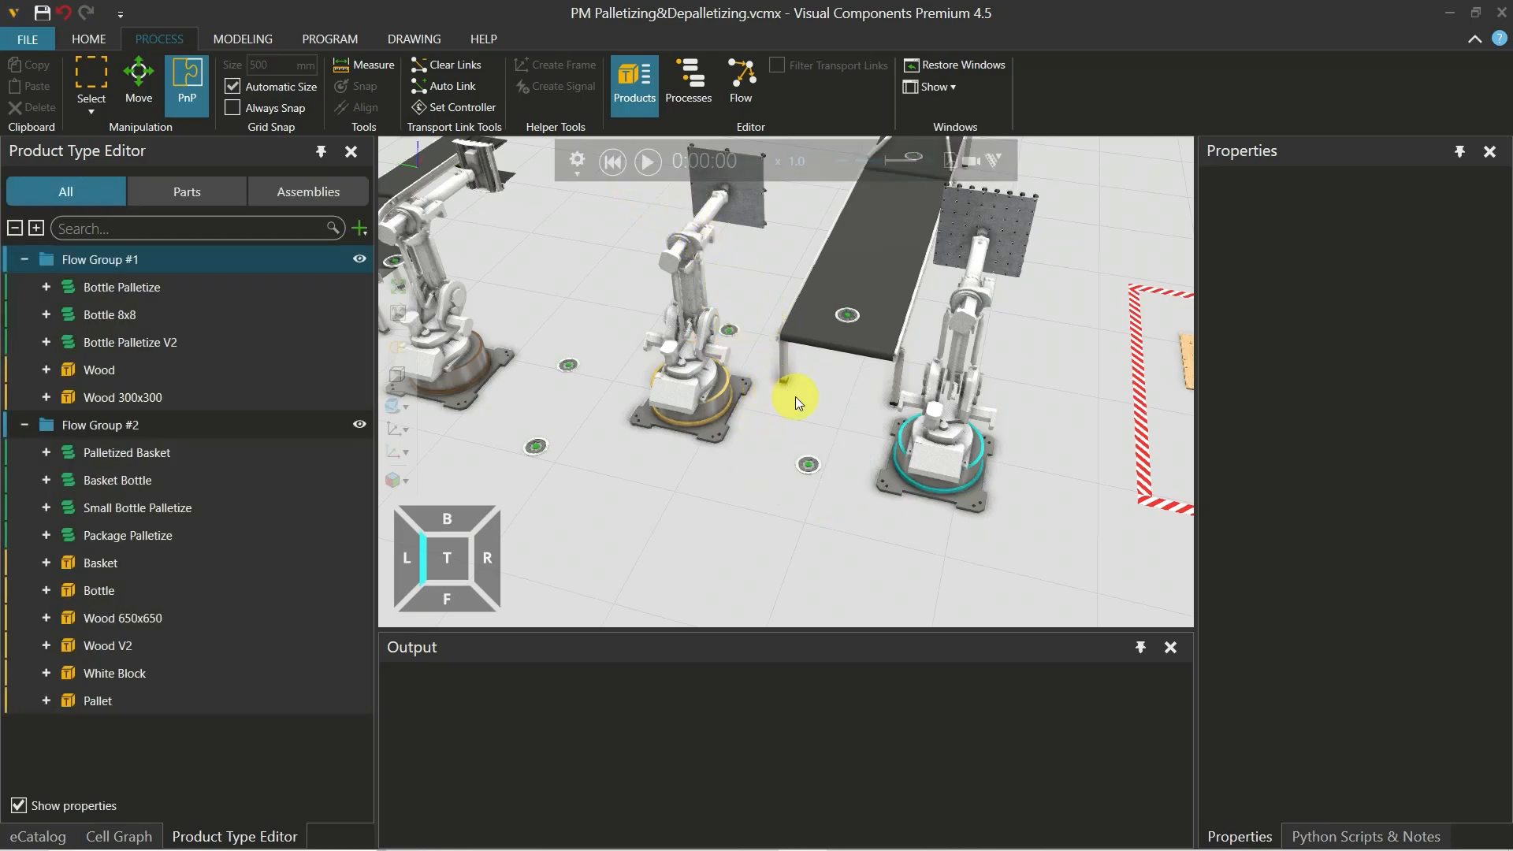
left_click(646, 163)
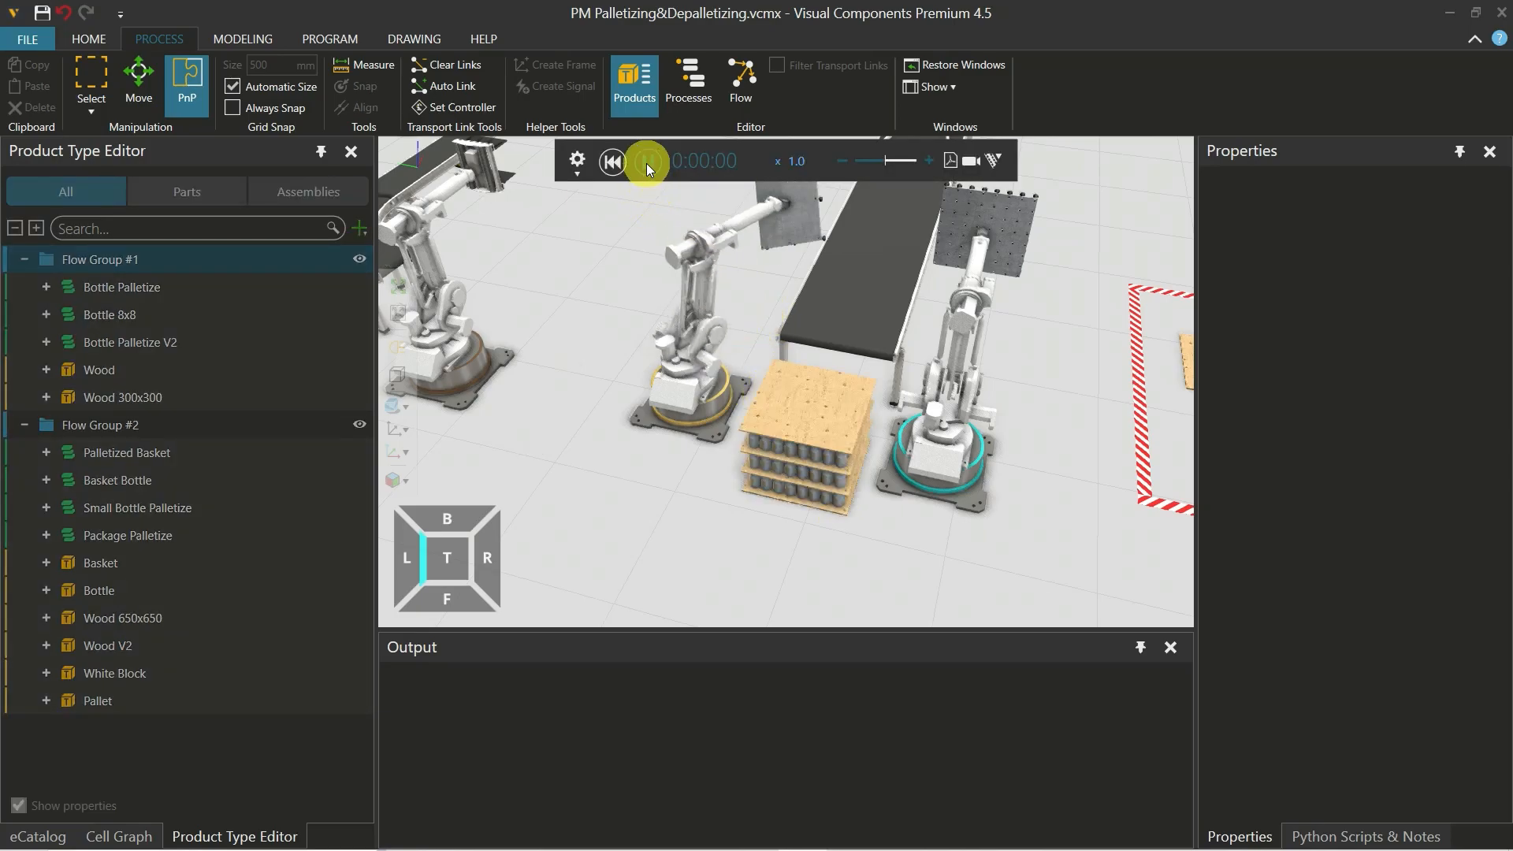
scroll(855, 454, "up", 5)
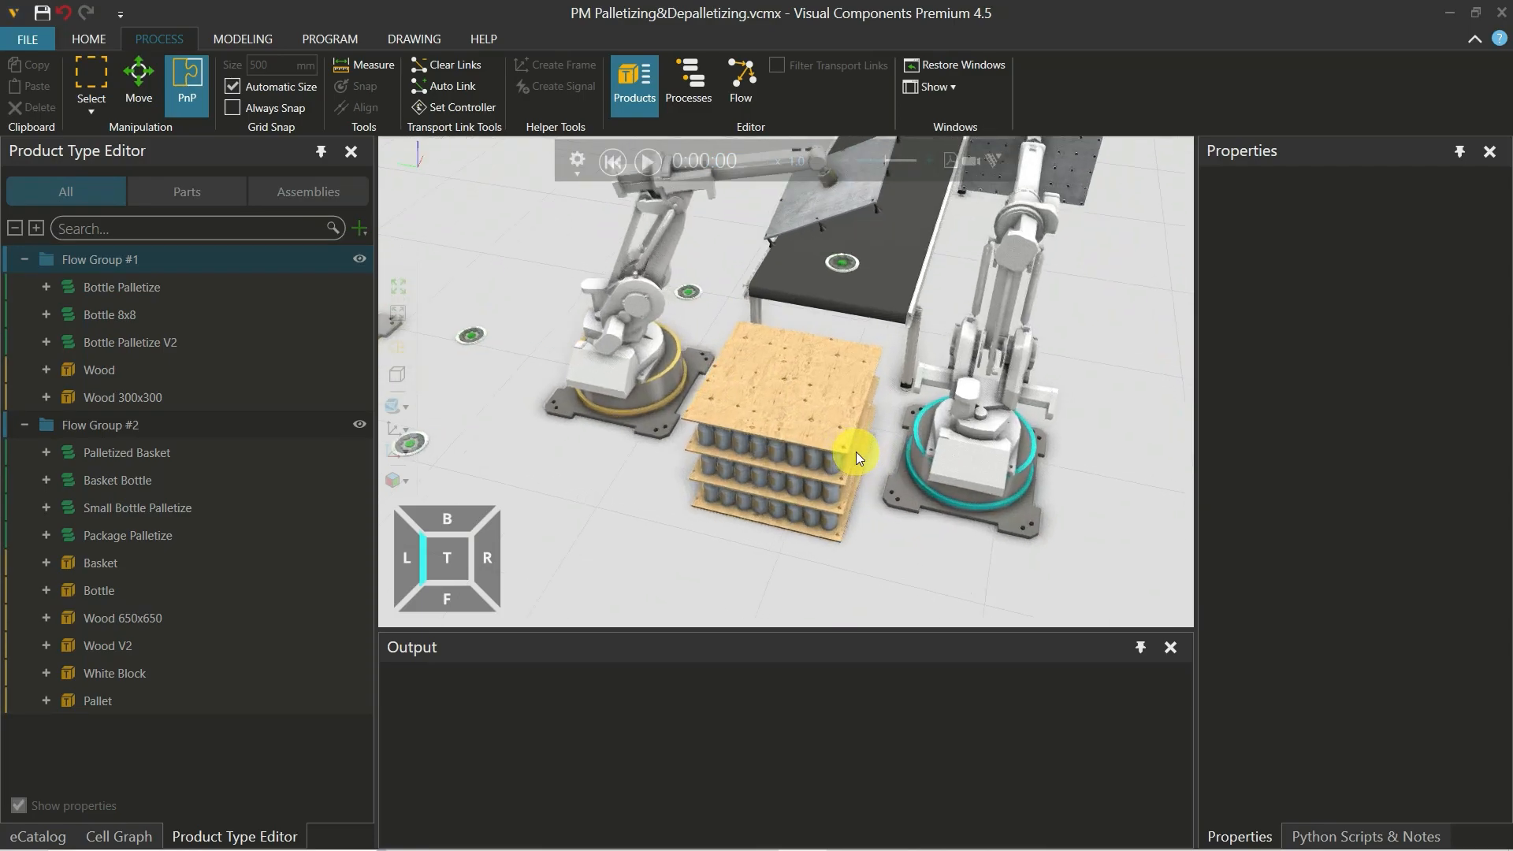
right_click_drag(850, 418, 820, 388)
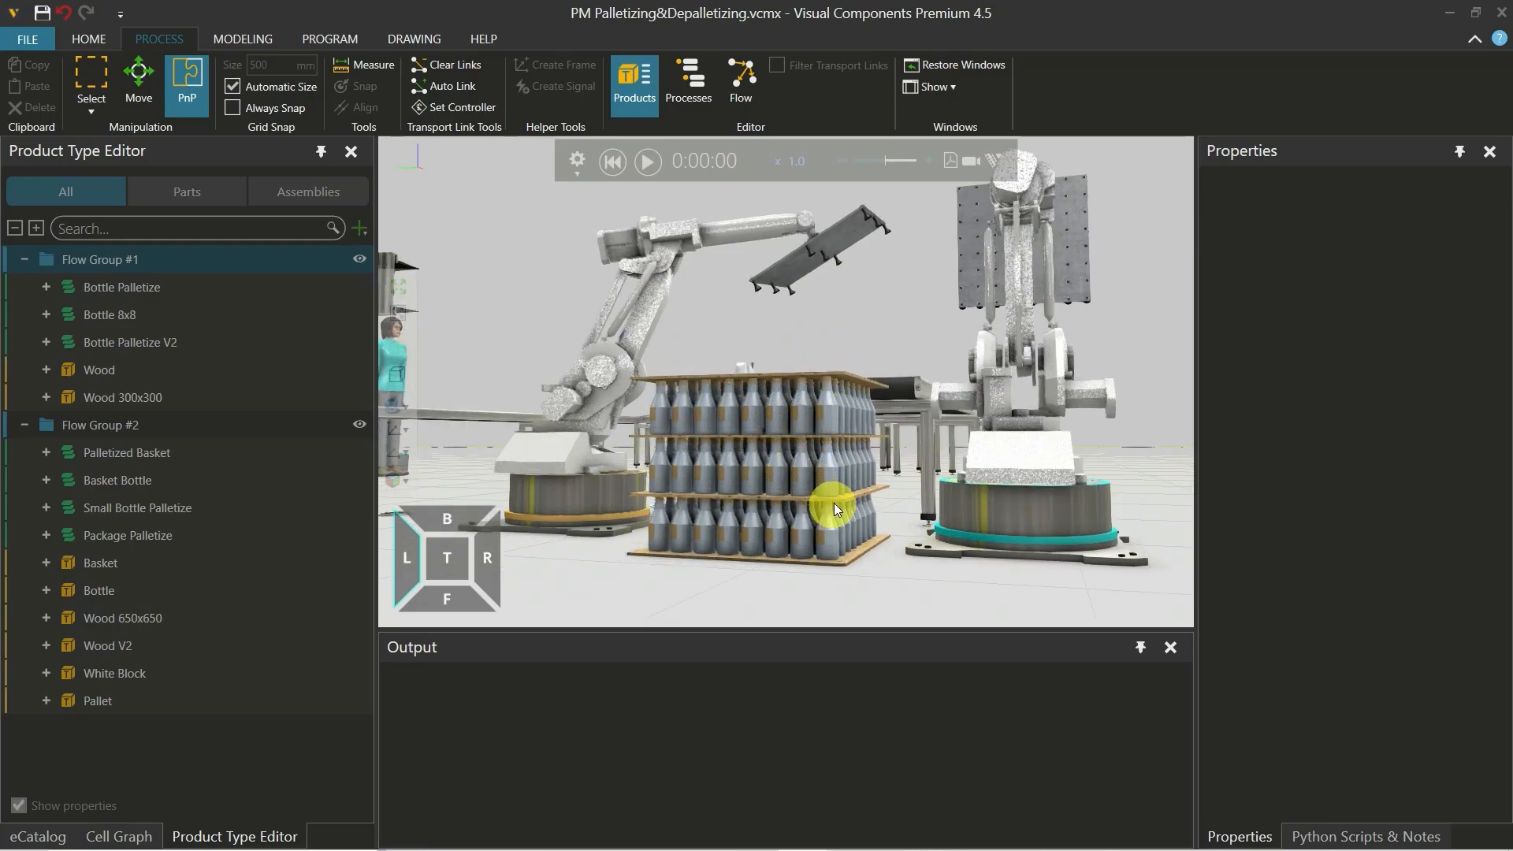
right_click_drag(924, 383, 921, 393)
Open the Process #1 routine, examine its GetAssembly and TransportOut statements, and reset the simulation
left_click(688, 82)
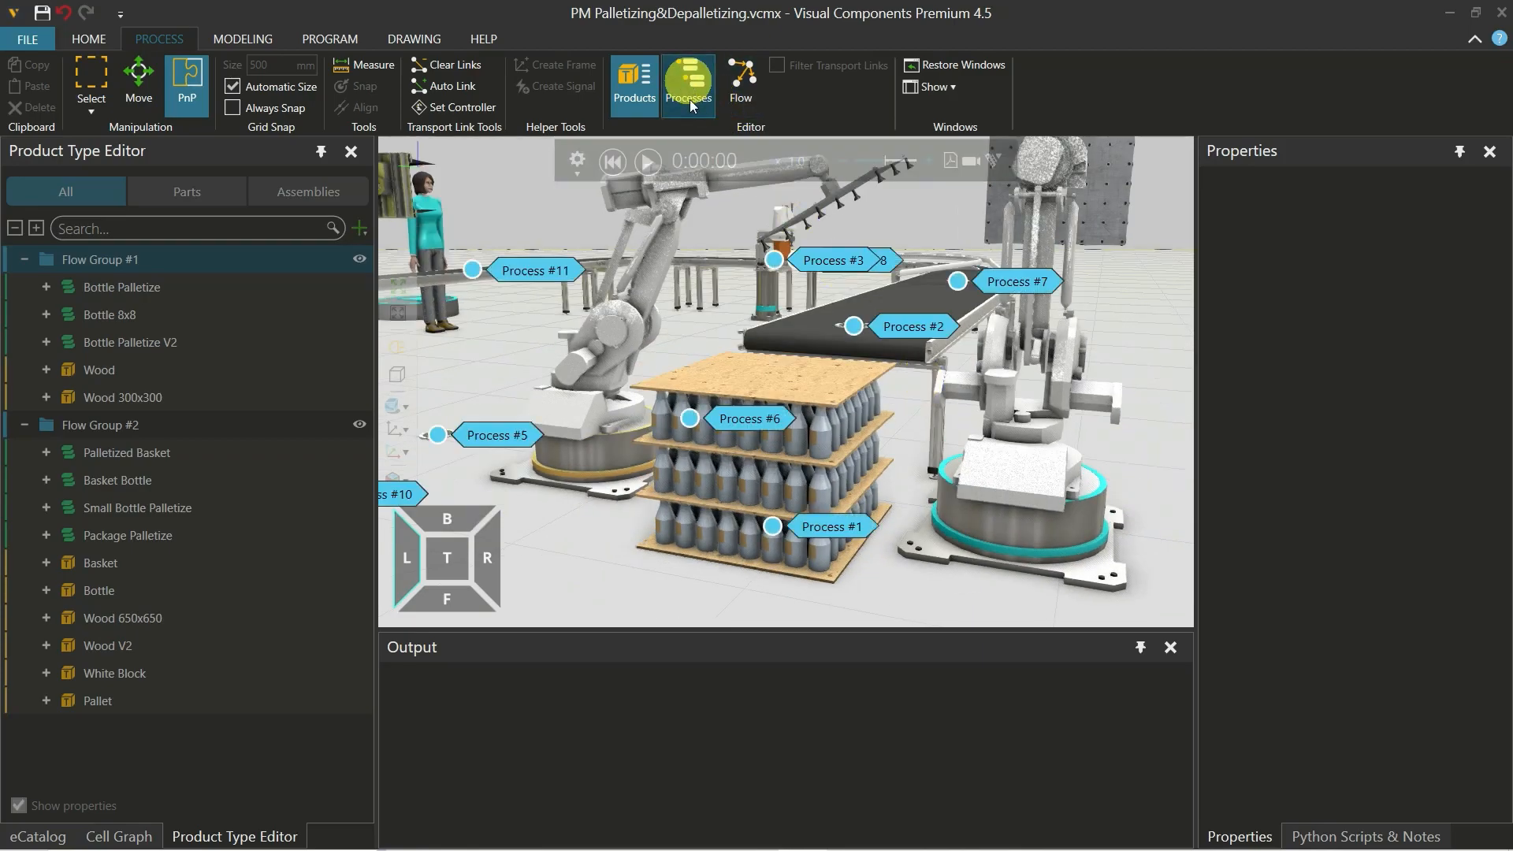
double_click(859, 528)
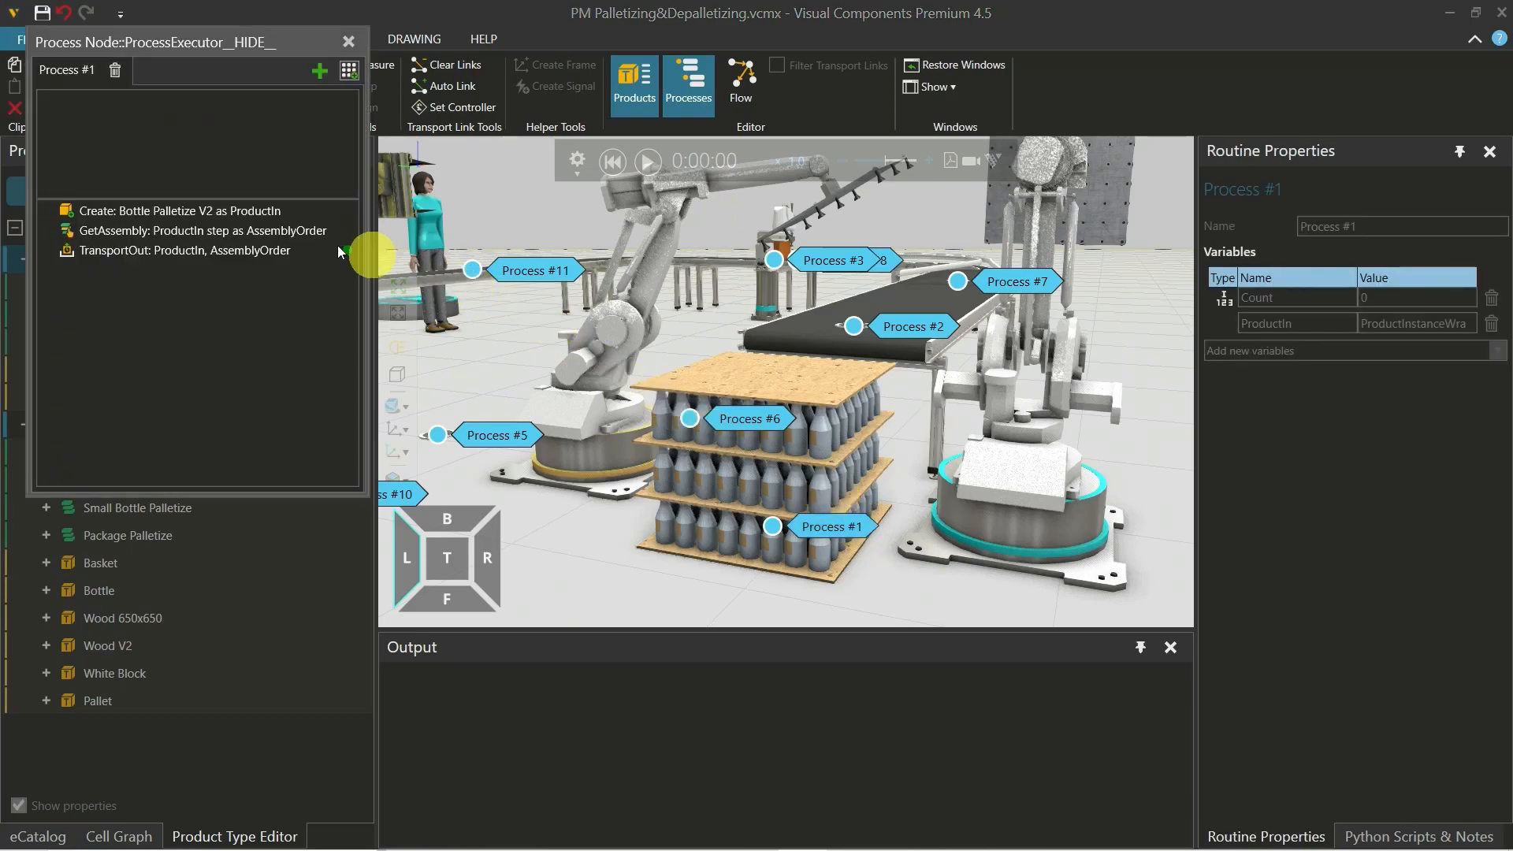
left_click(286, 229)
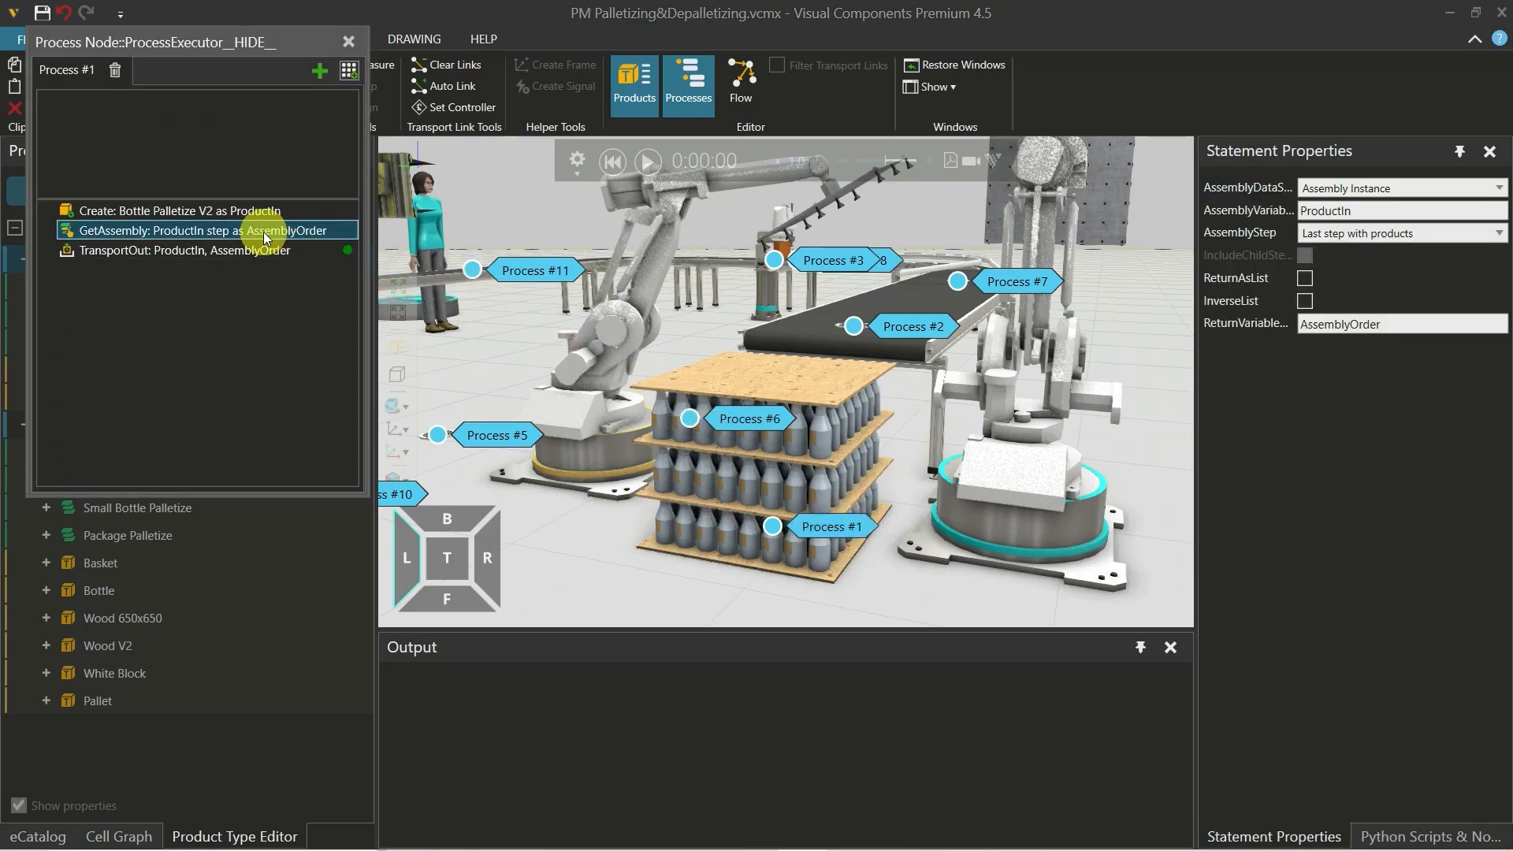
left_click(271, 252)
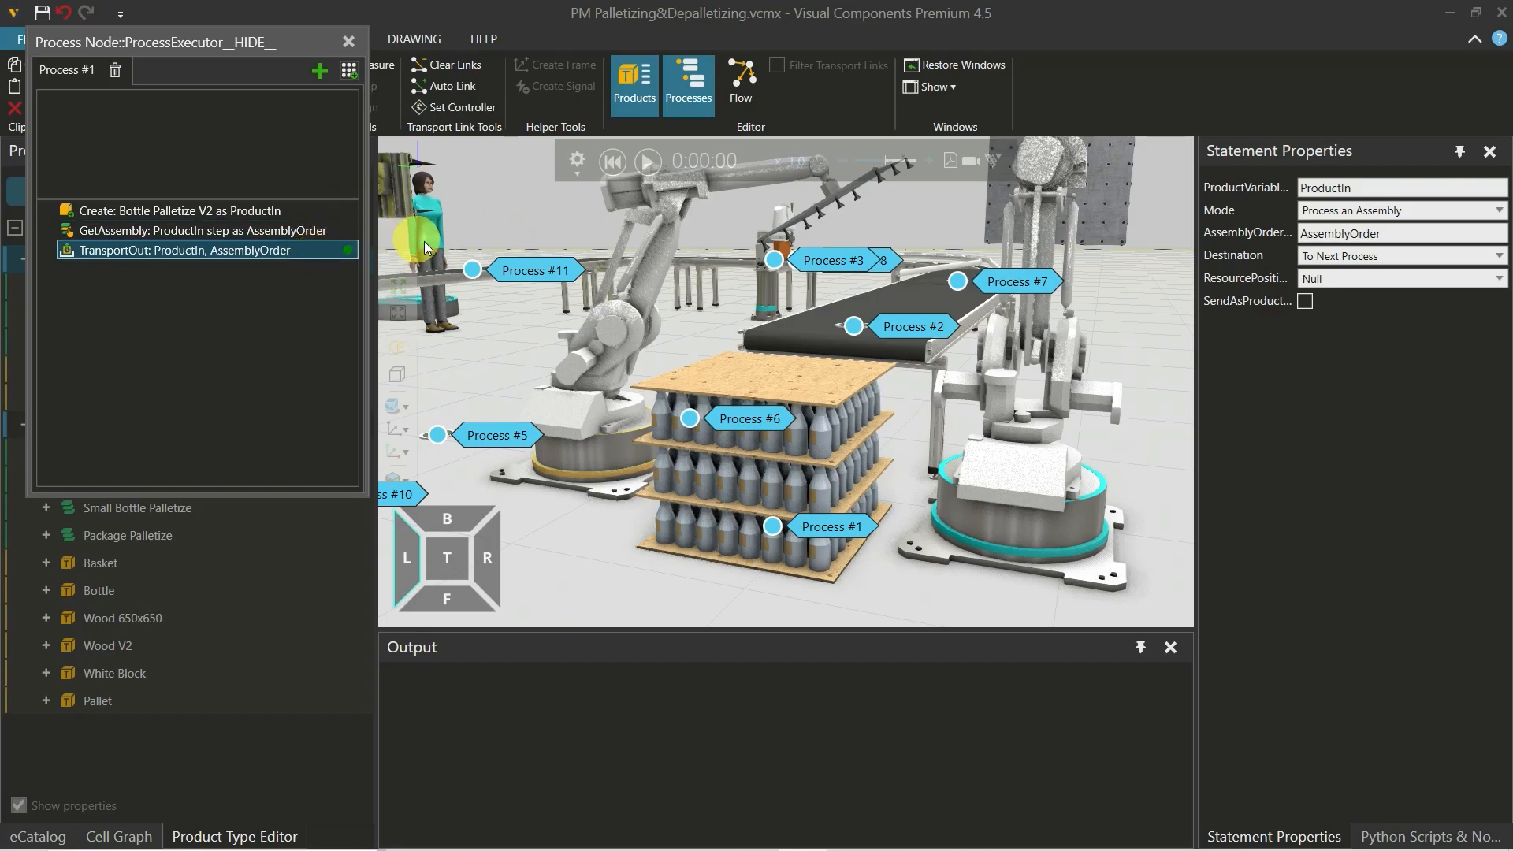
left_click(610, 164)
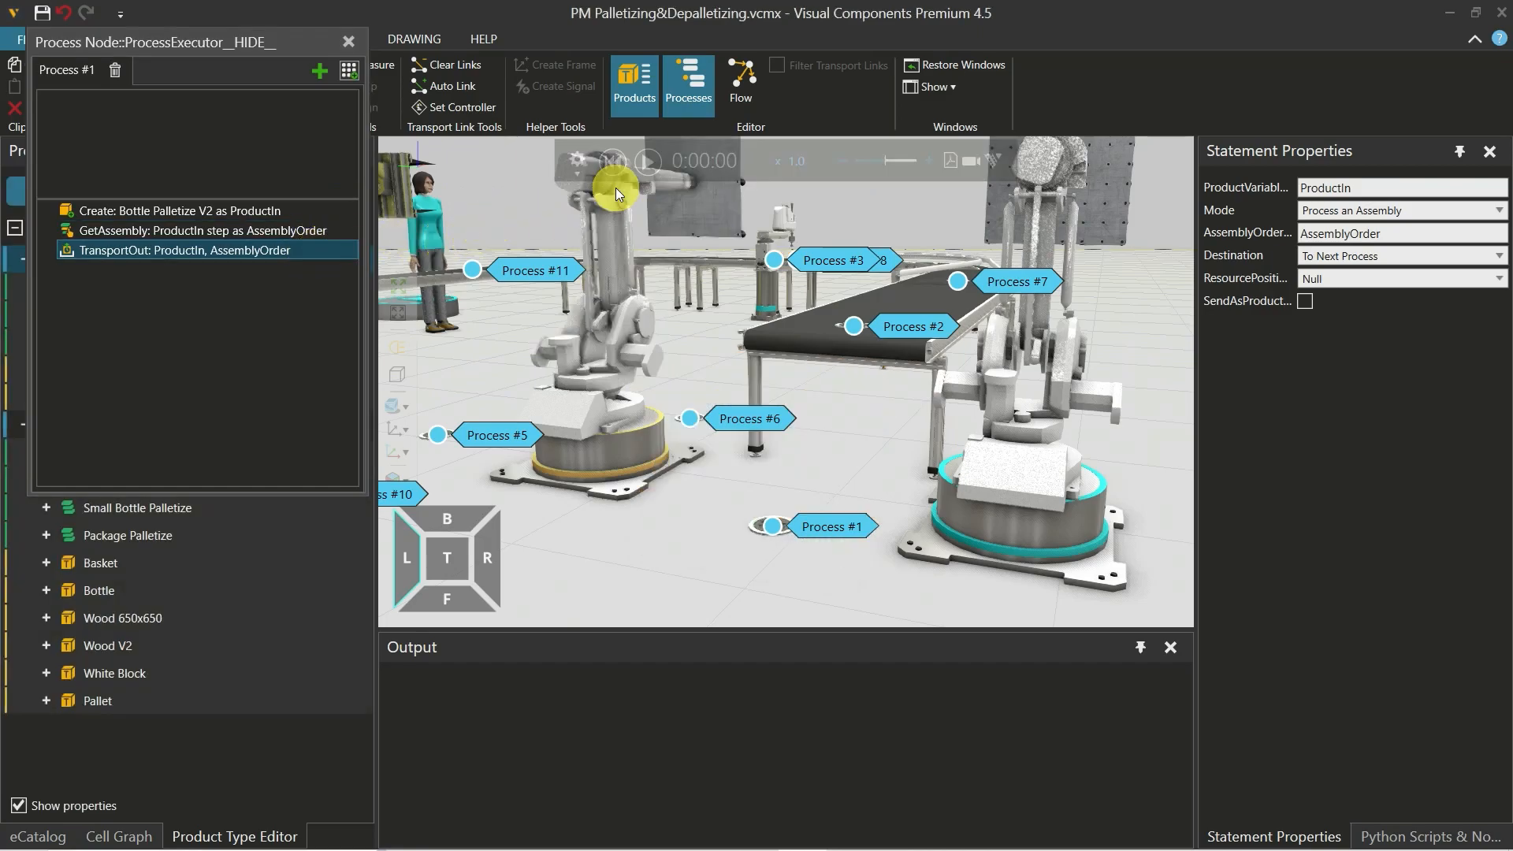
left_click(319, 234)
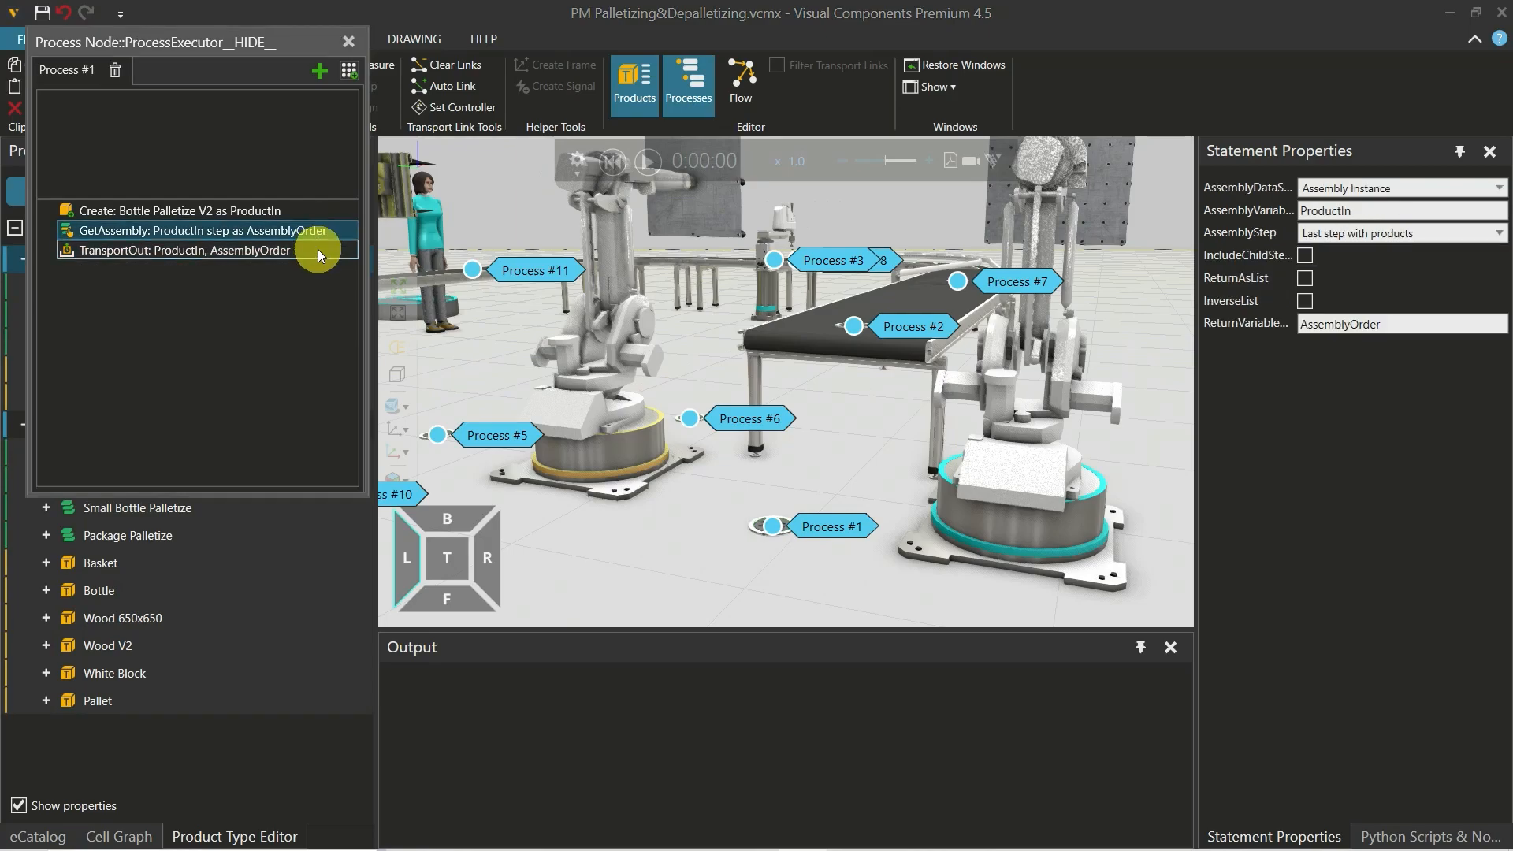
left_click(319, 249, "ctrl")
key("ctrl+v")
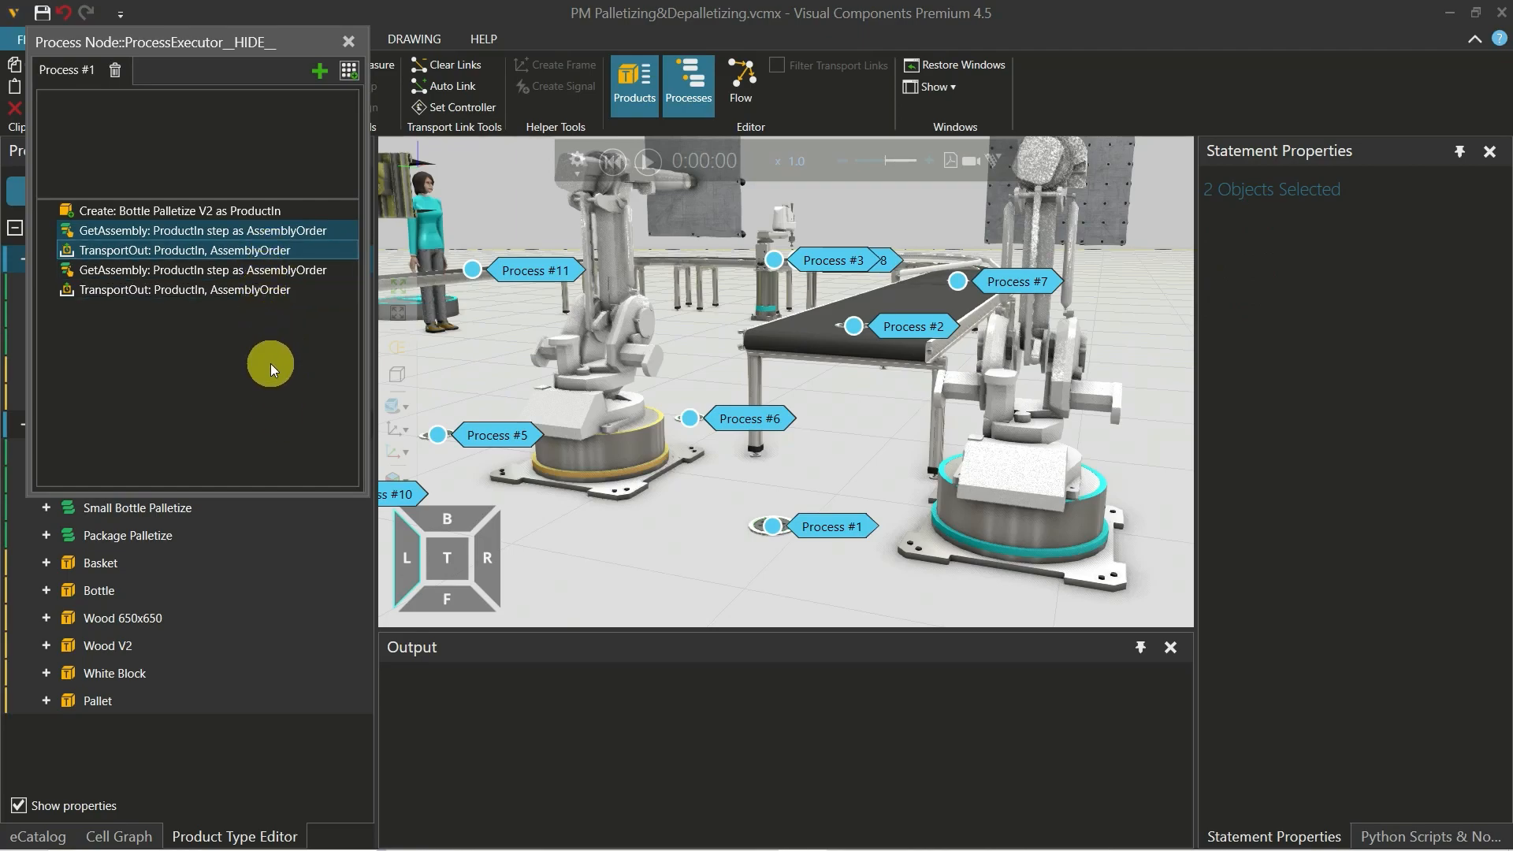
left_click(276, 274)
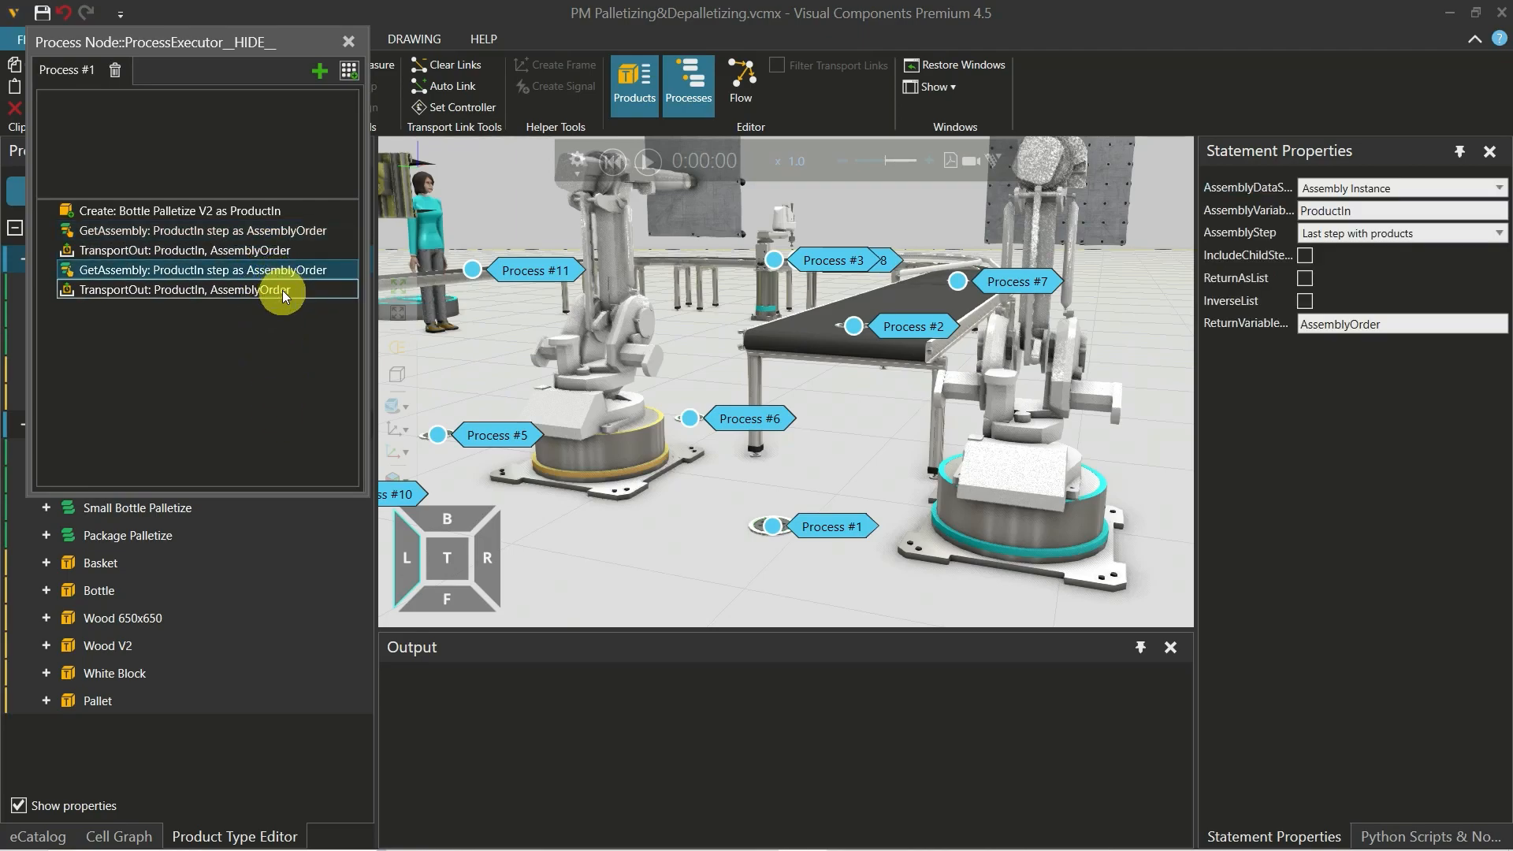
left_click(282, 290, "ctrl")
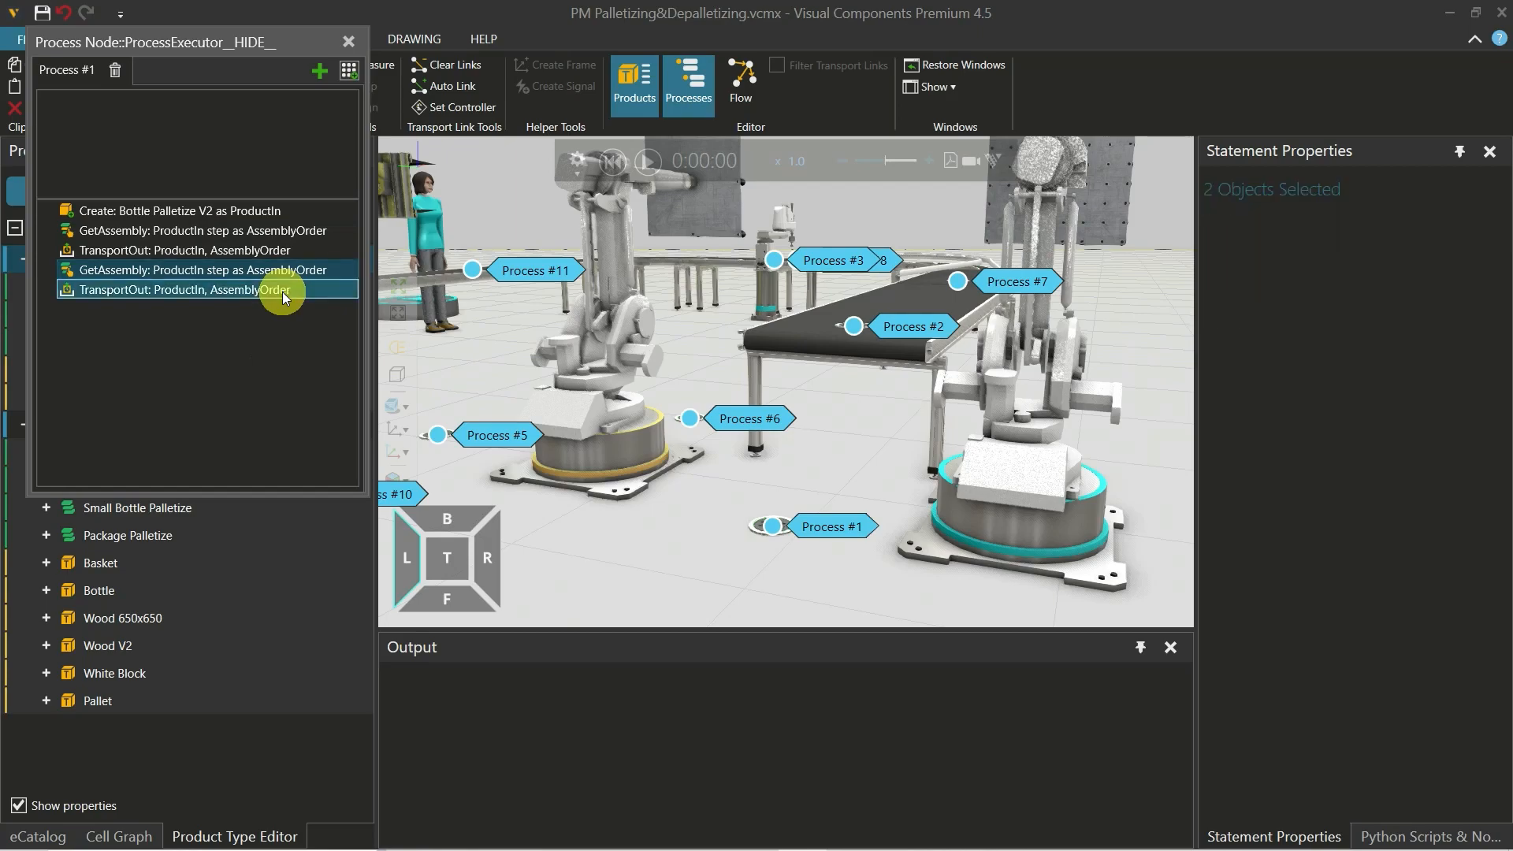
key("Delete")
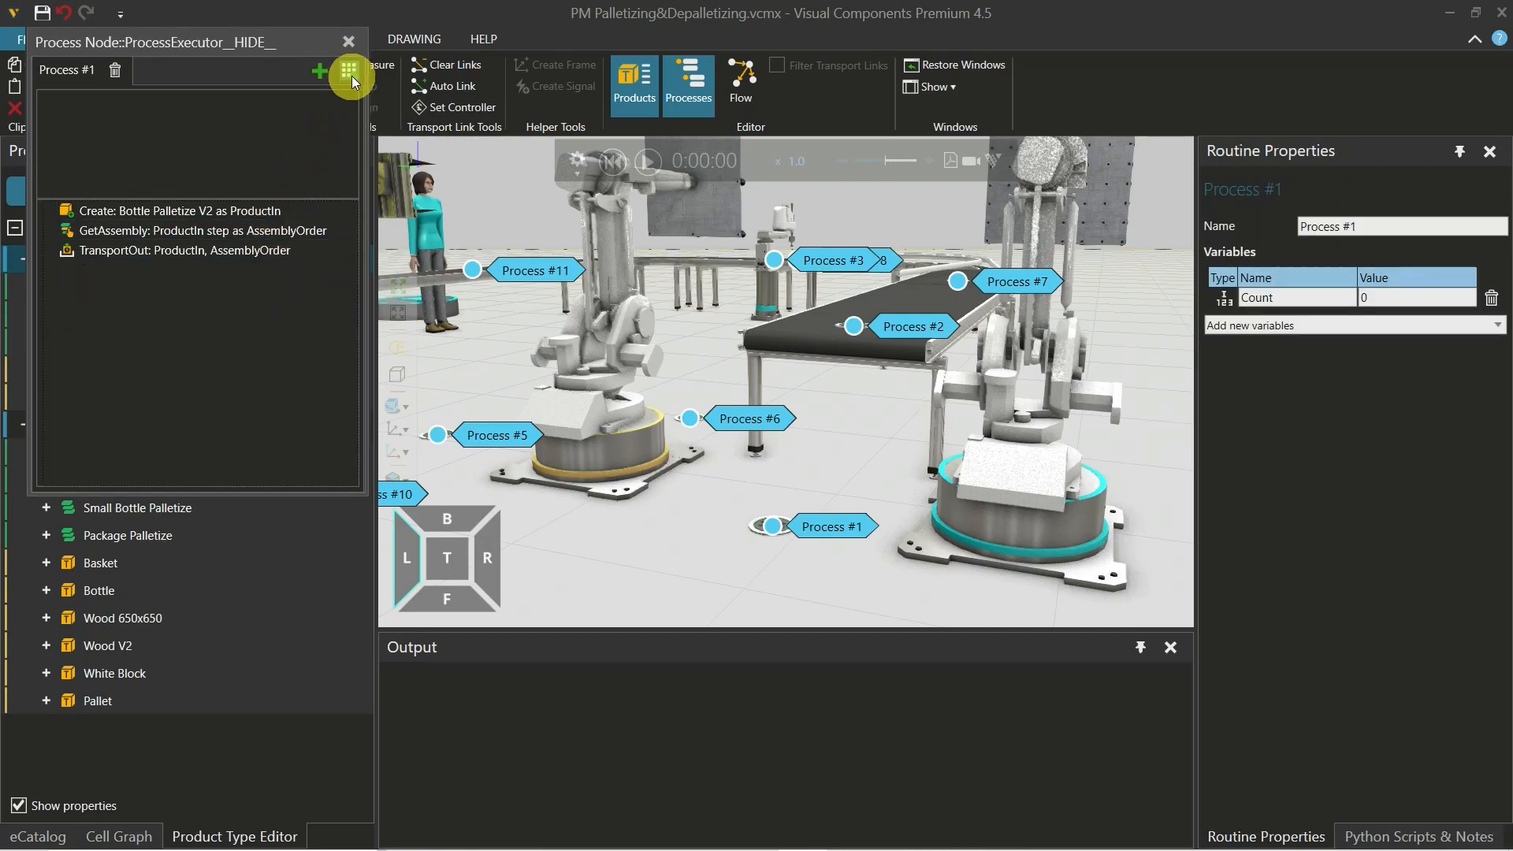
Add a While statement and two Assign Variable statements at the end of the Process #1 routine
left_click(349, 71)
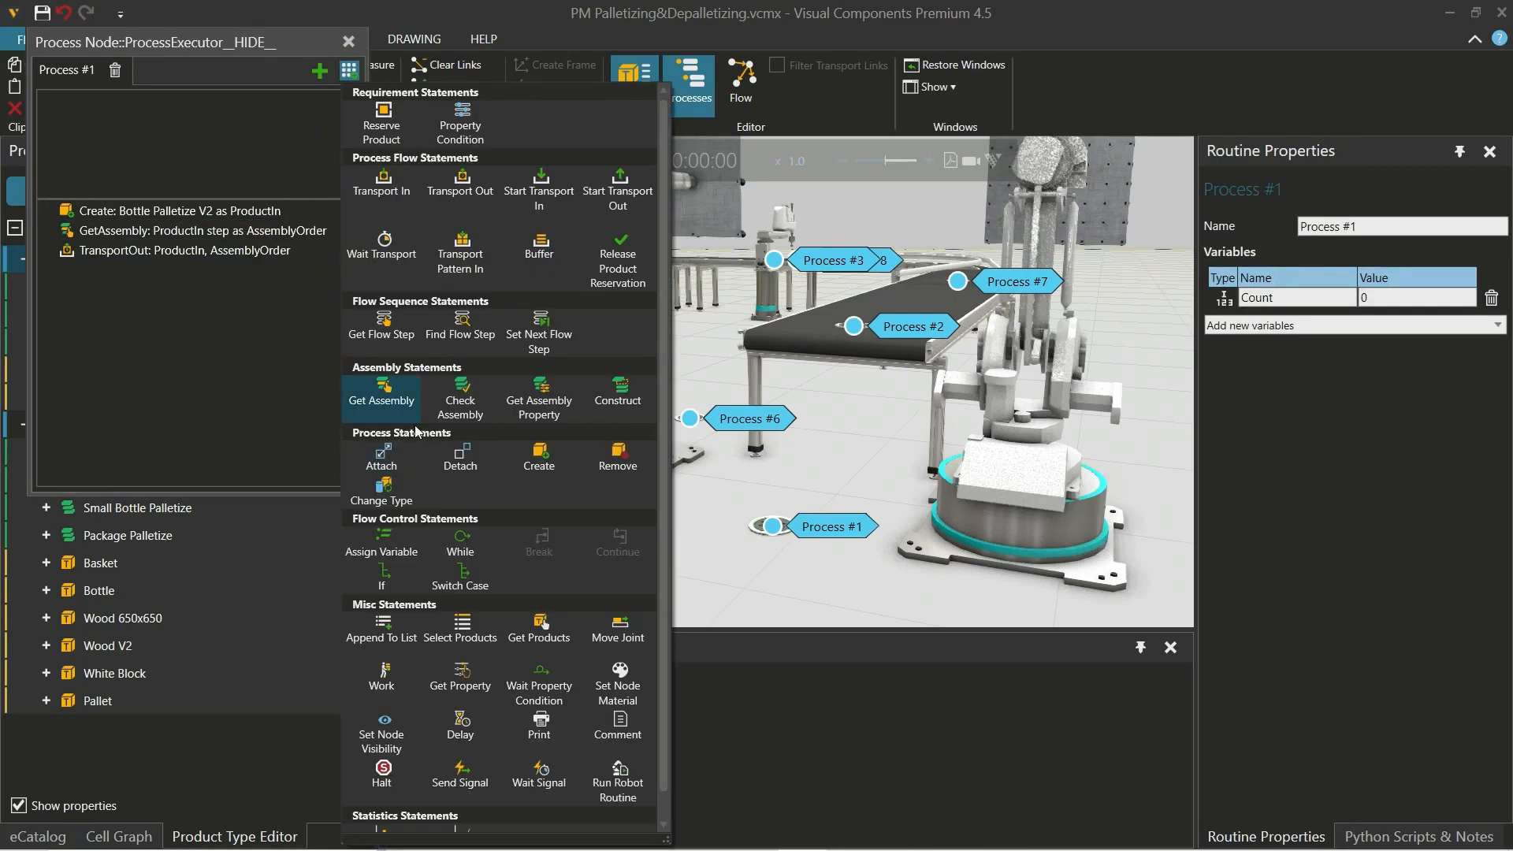
left_click(469, 542)
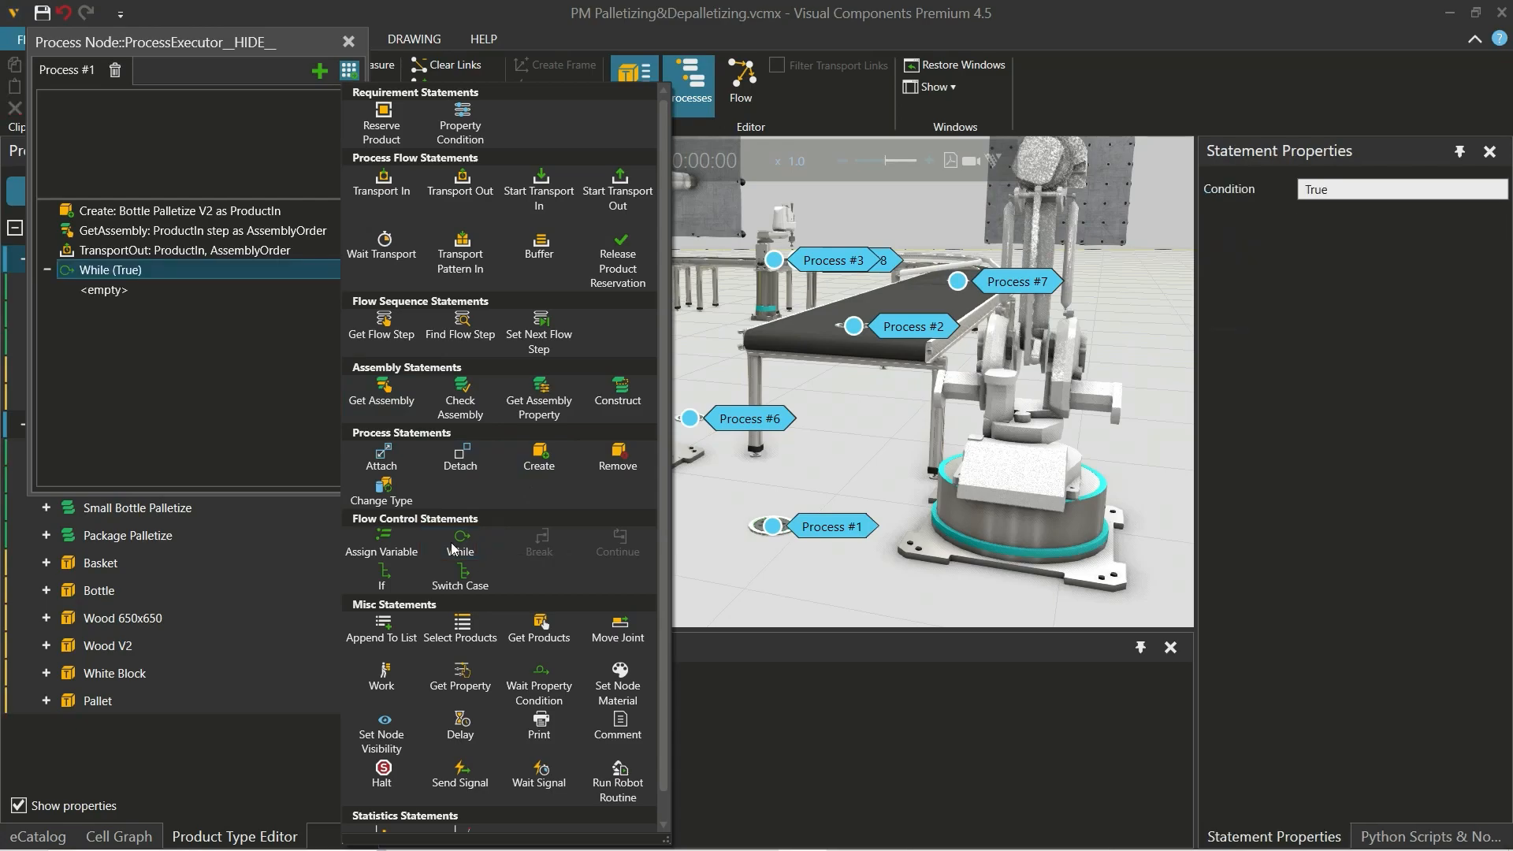
left_click(400, 549)
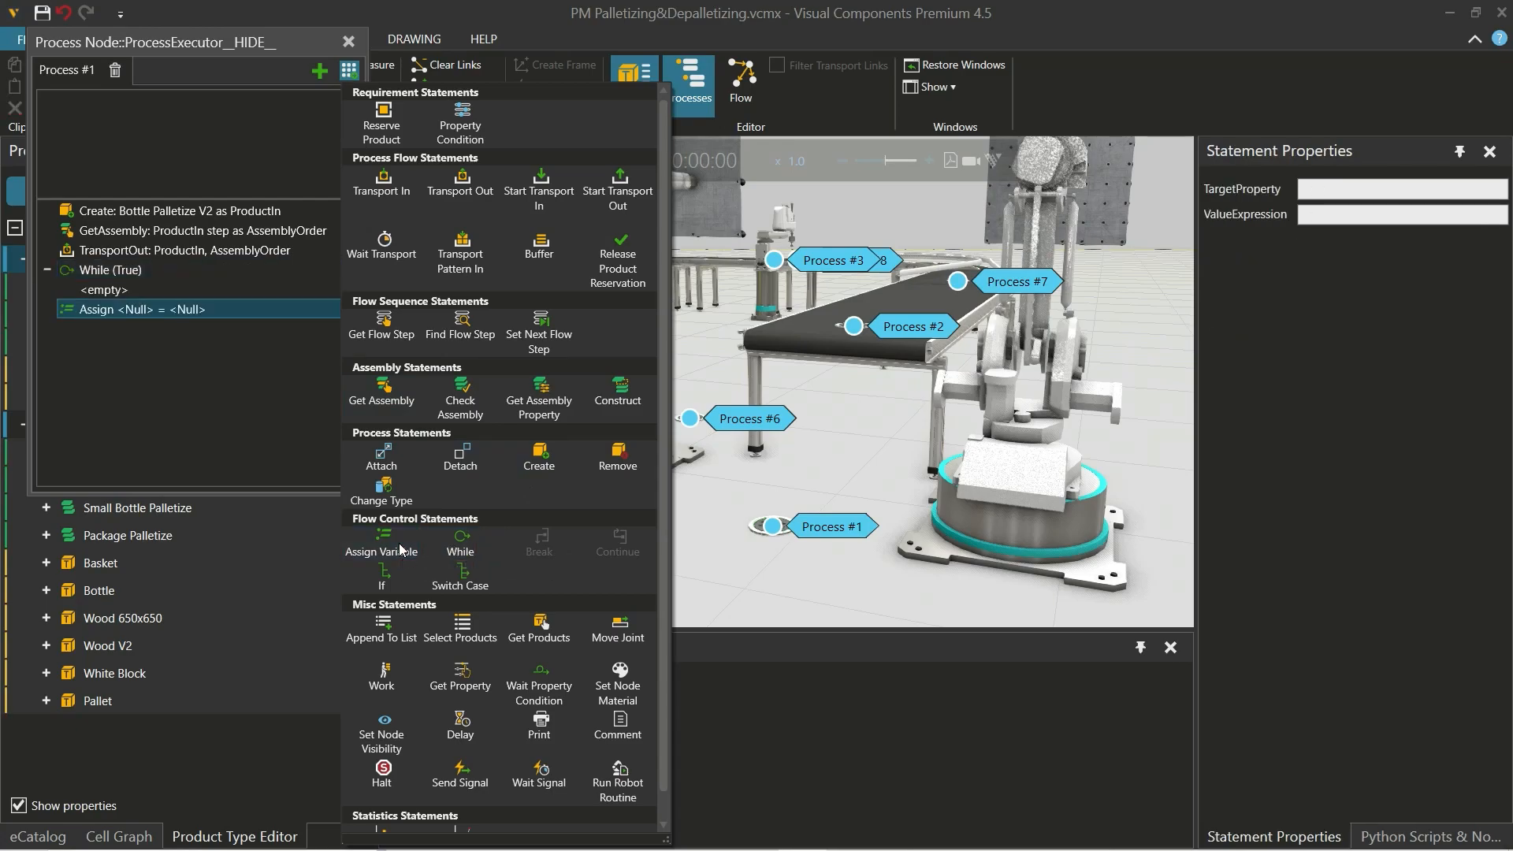
left_click(400, 549)
left_click(225, 387)
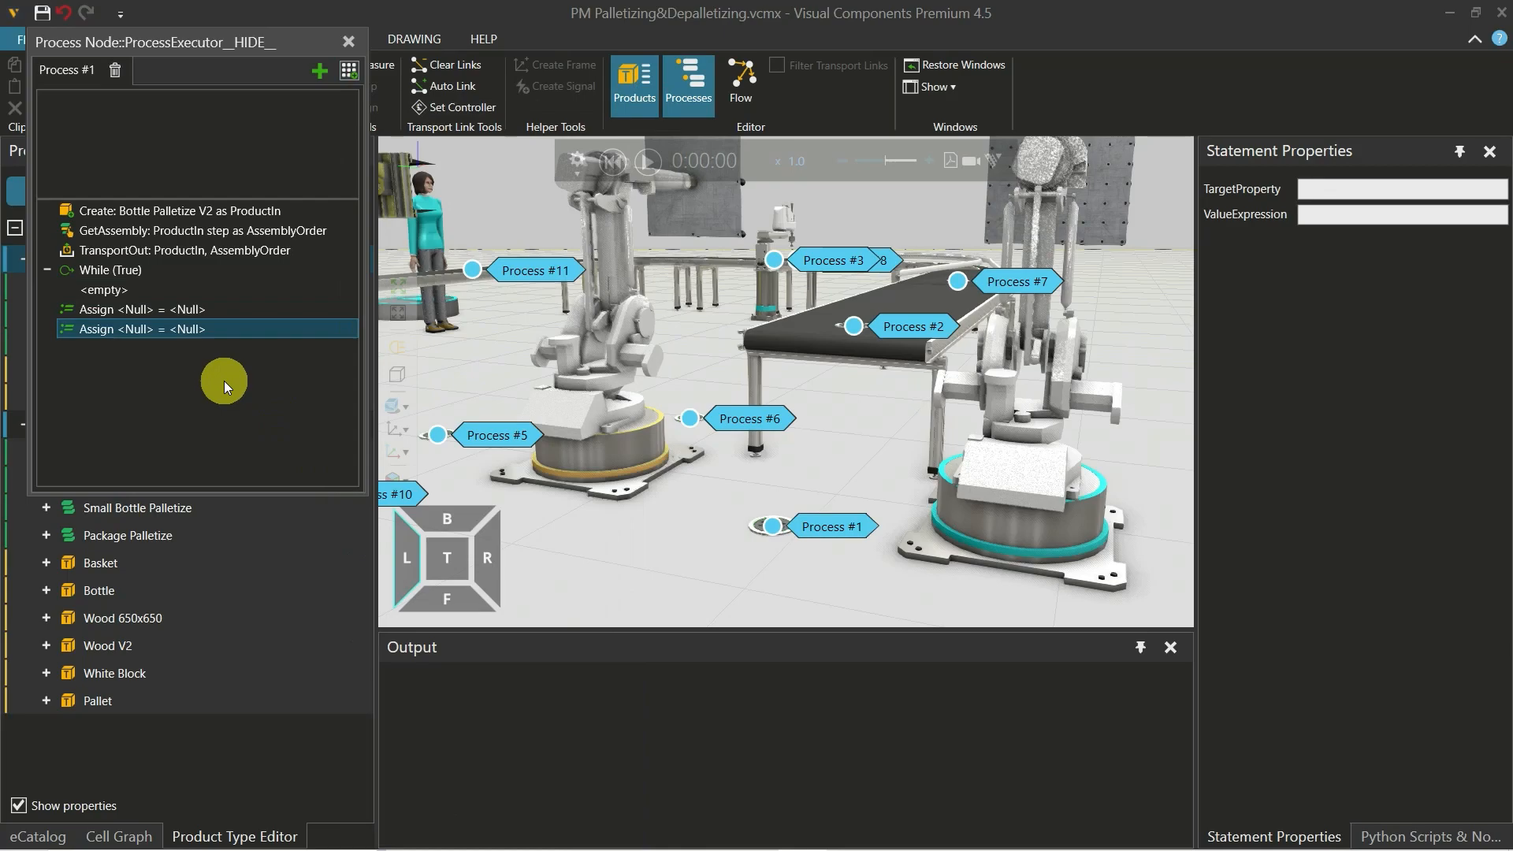
Add an integer variable named Count to the Process #1 routine
left_click(69, 73)
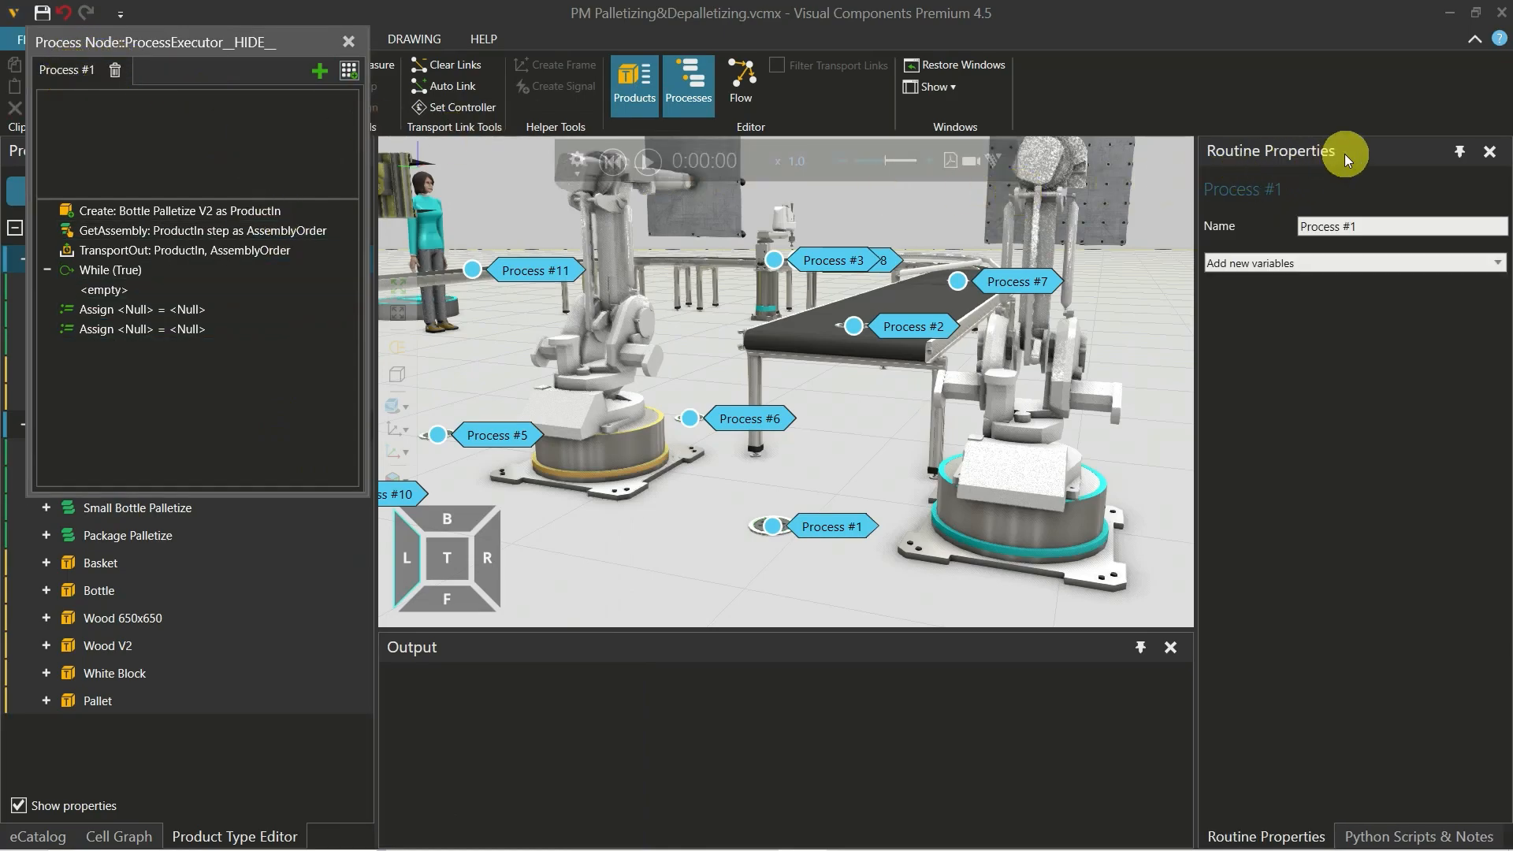
left_click(1258, 266)
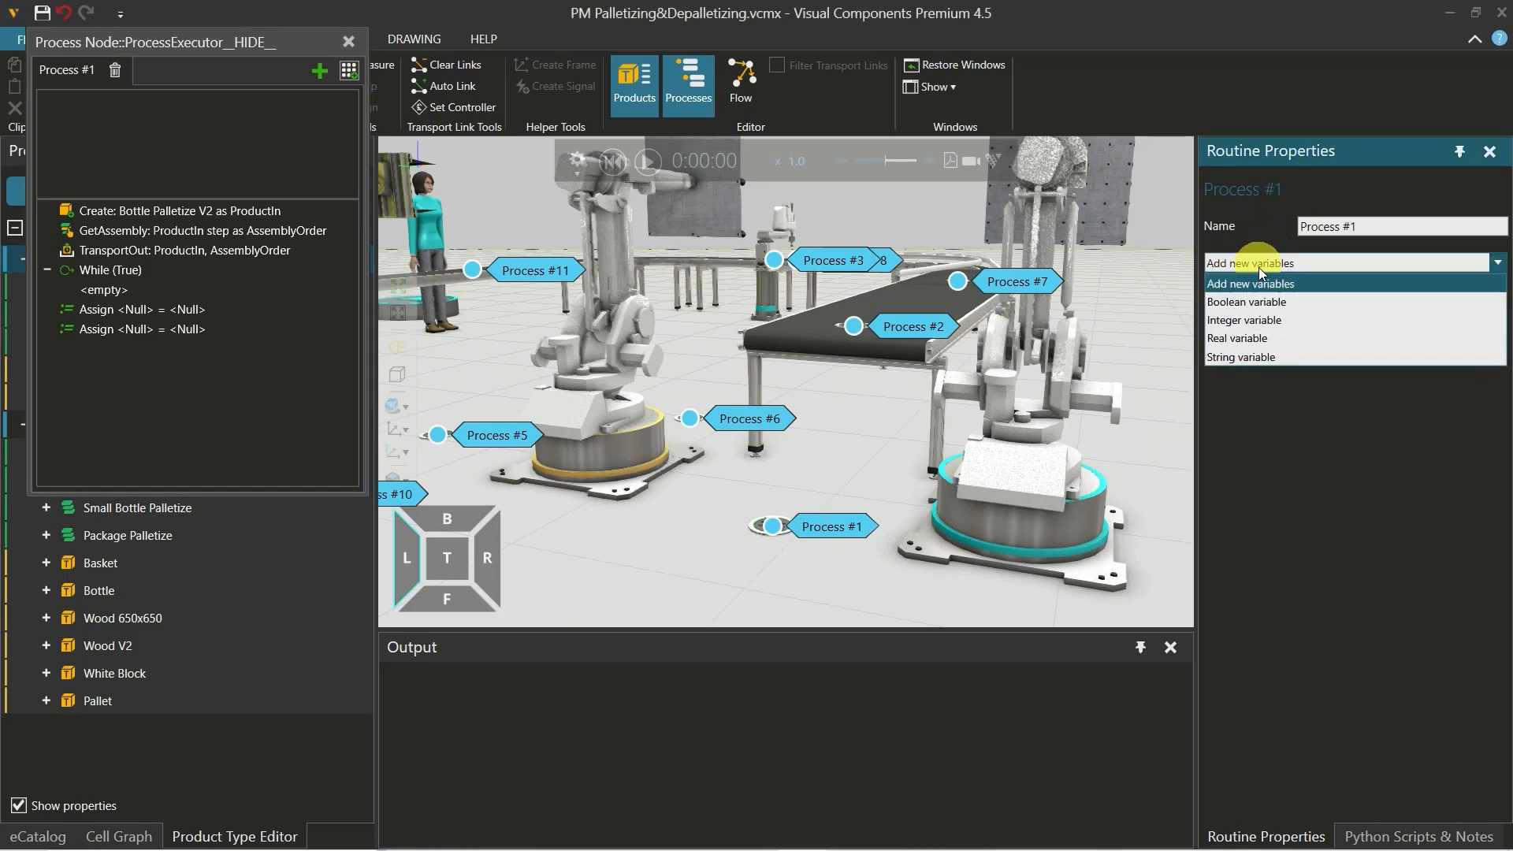
left_click(1254, 321)
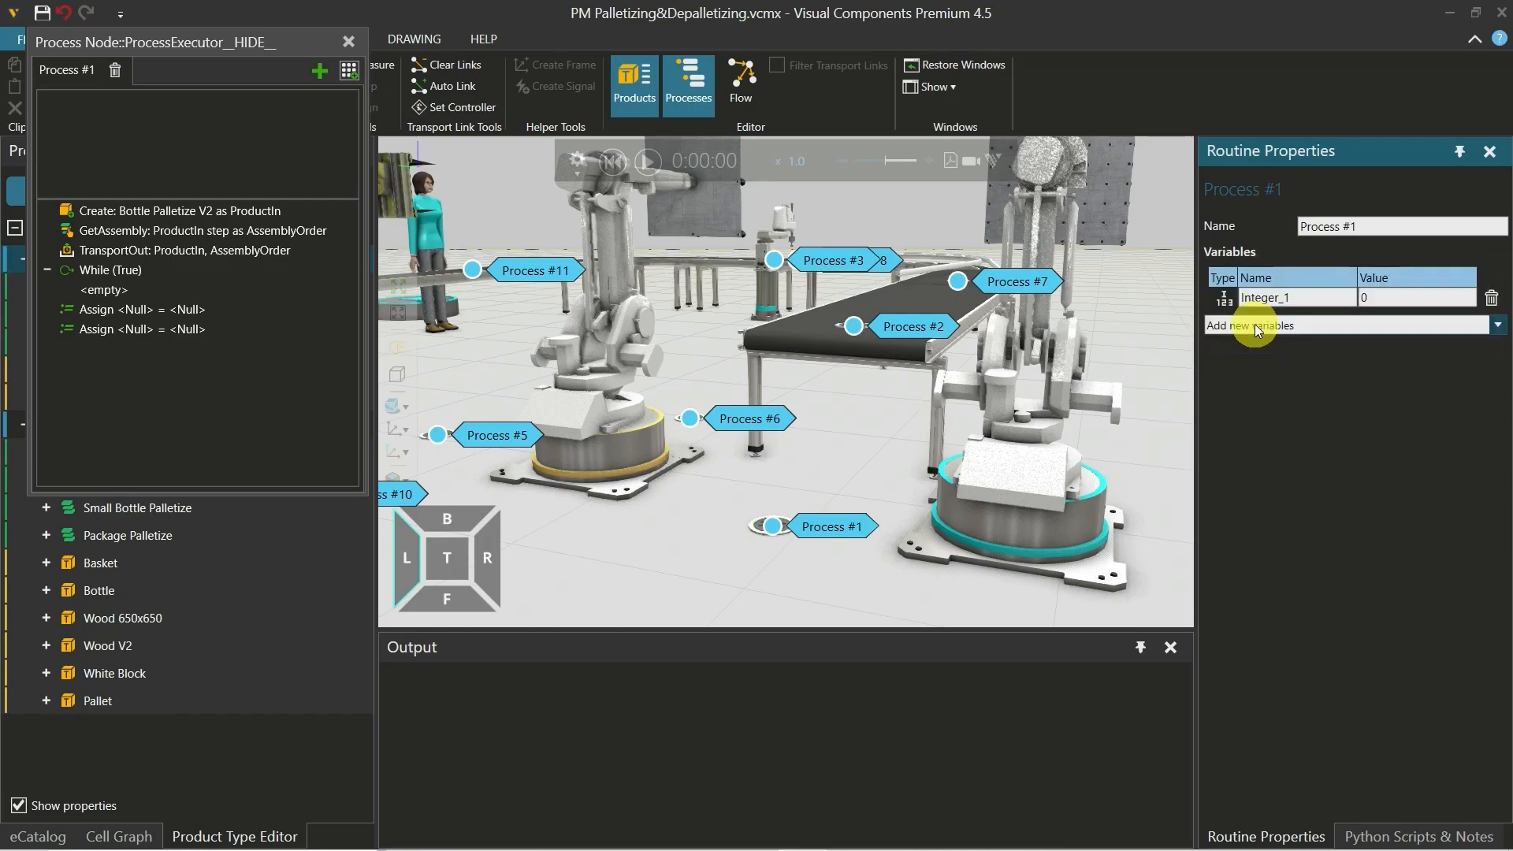
type("Count")
Move the first Assign statement above the While loop and make it set Count to 0
left_click(228, 312)
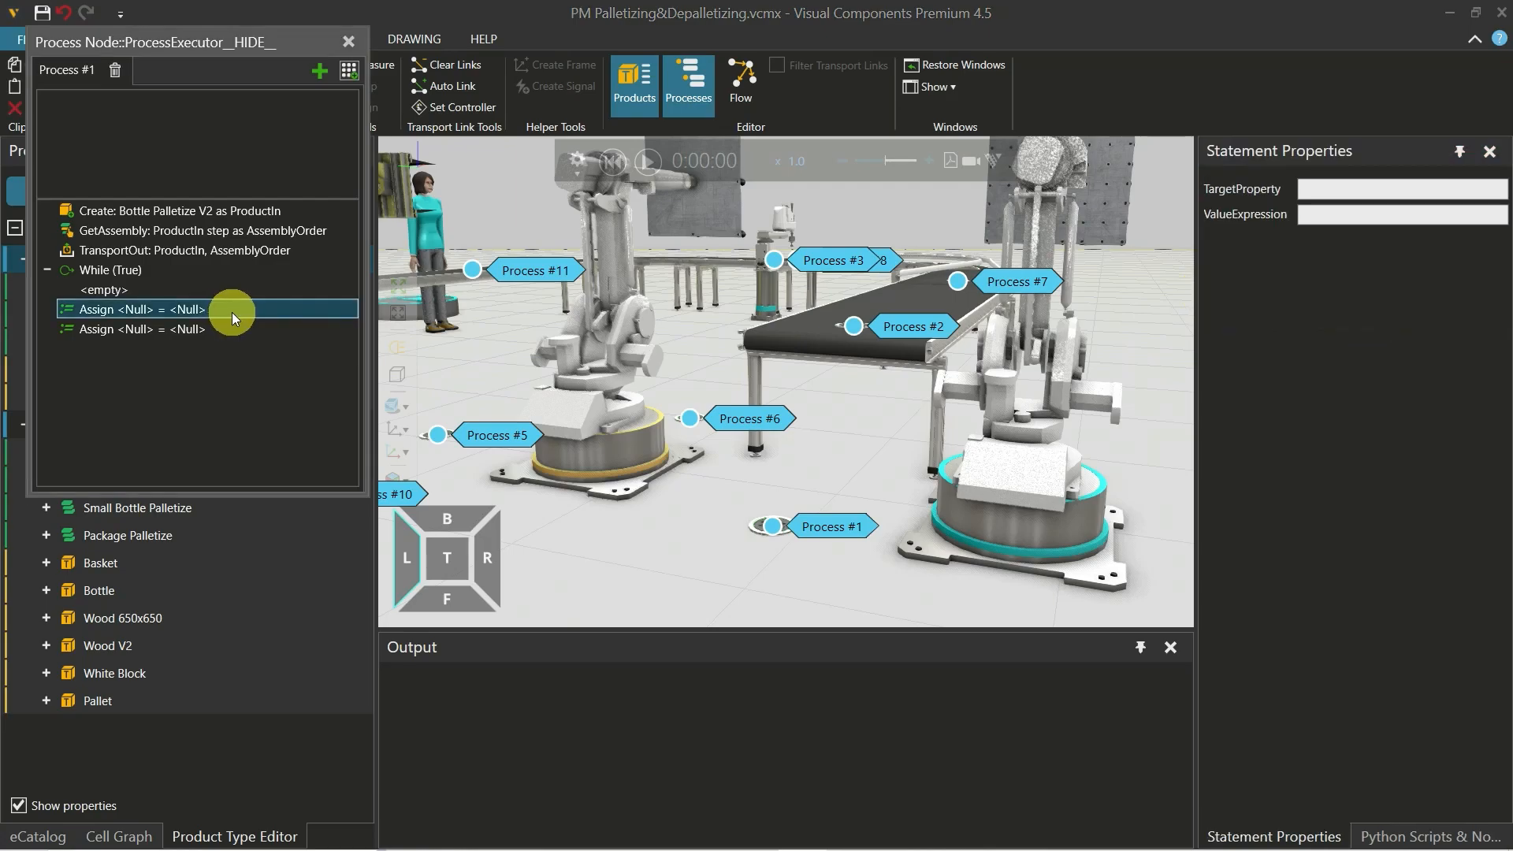
left_click_drag(233, 310, 238, 260)
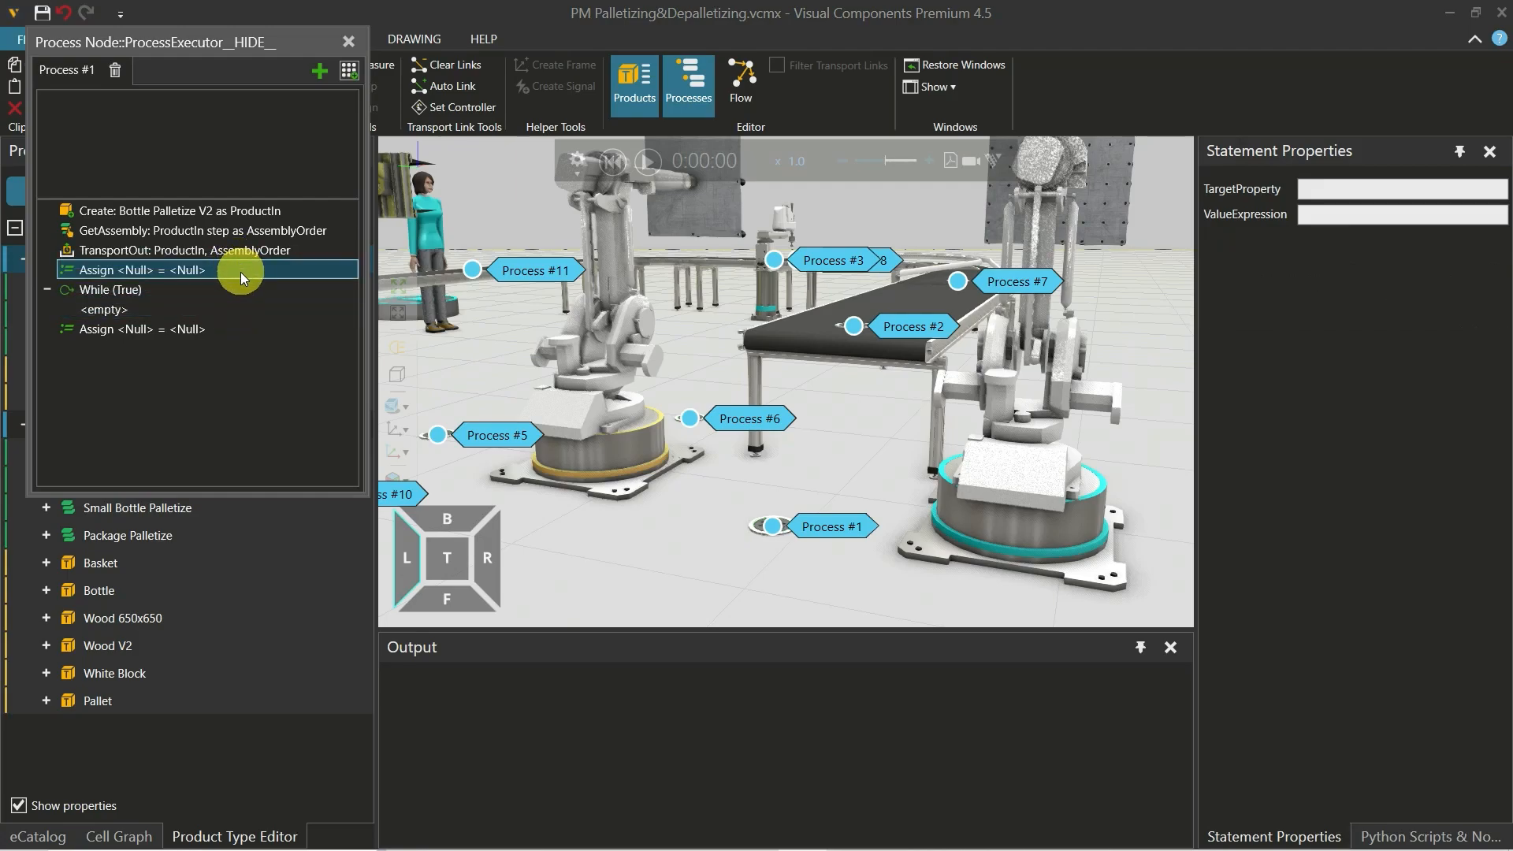
left_click(1306, 190)
type("Count")
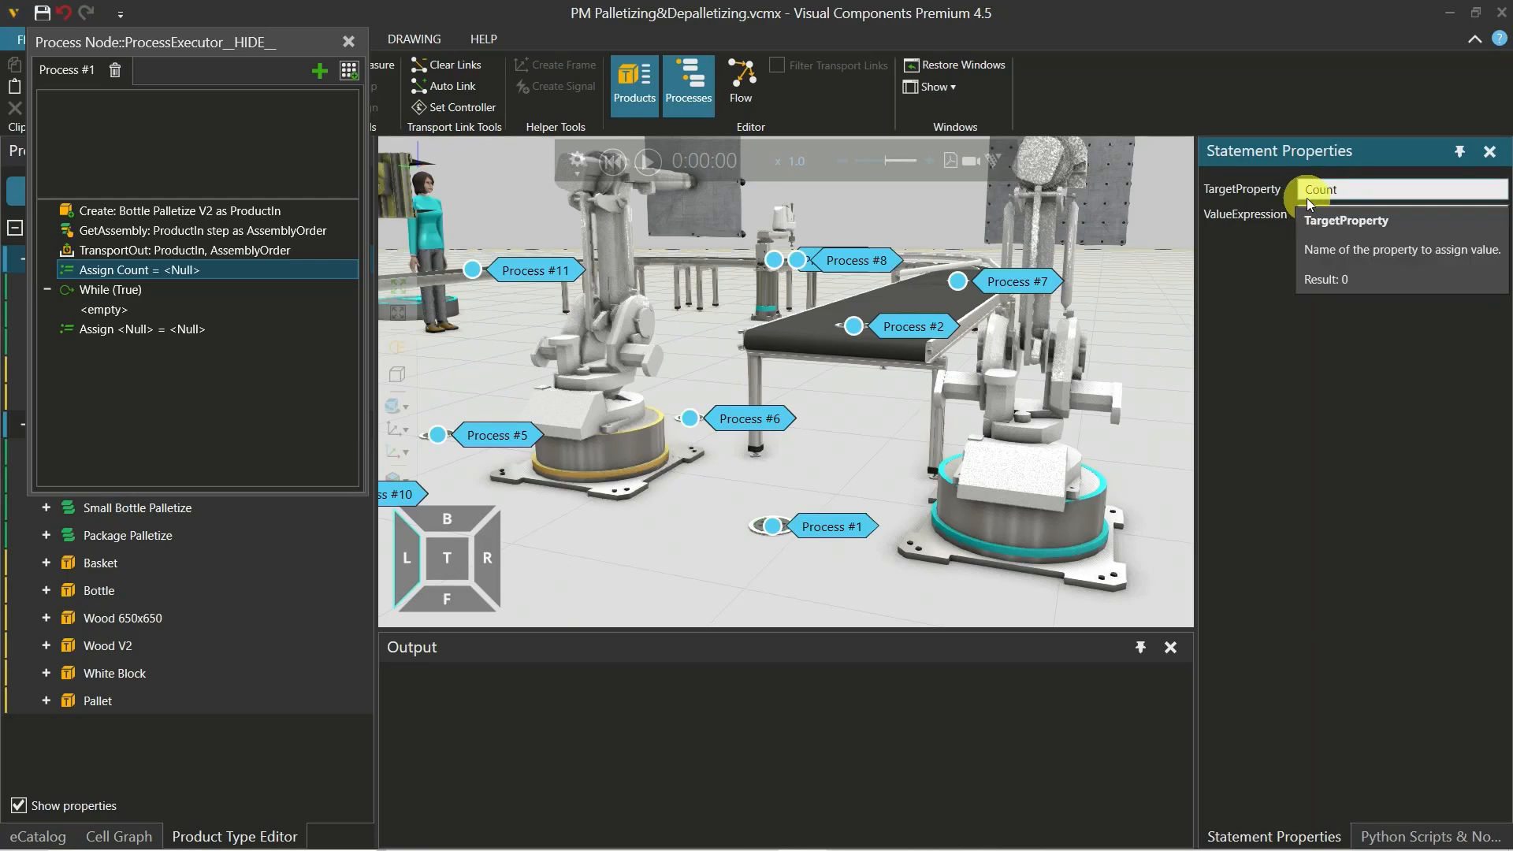
left_click(1313, 214)
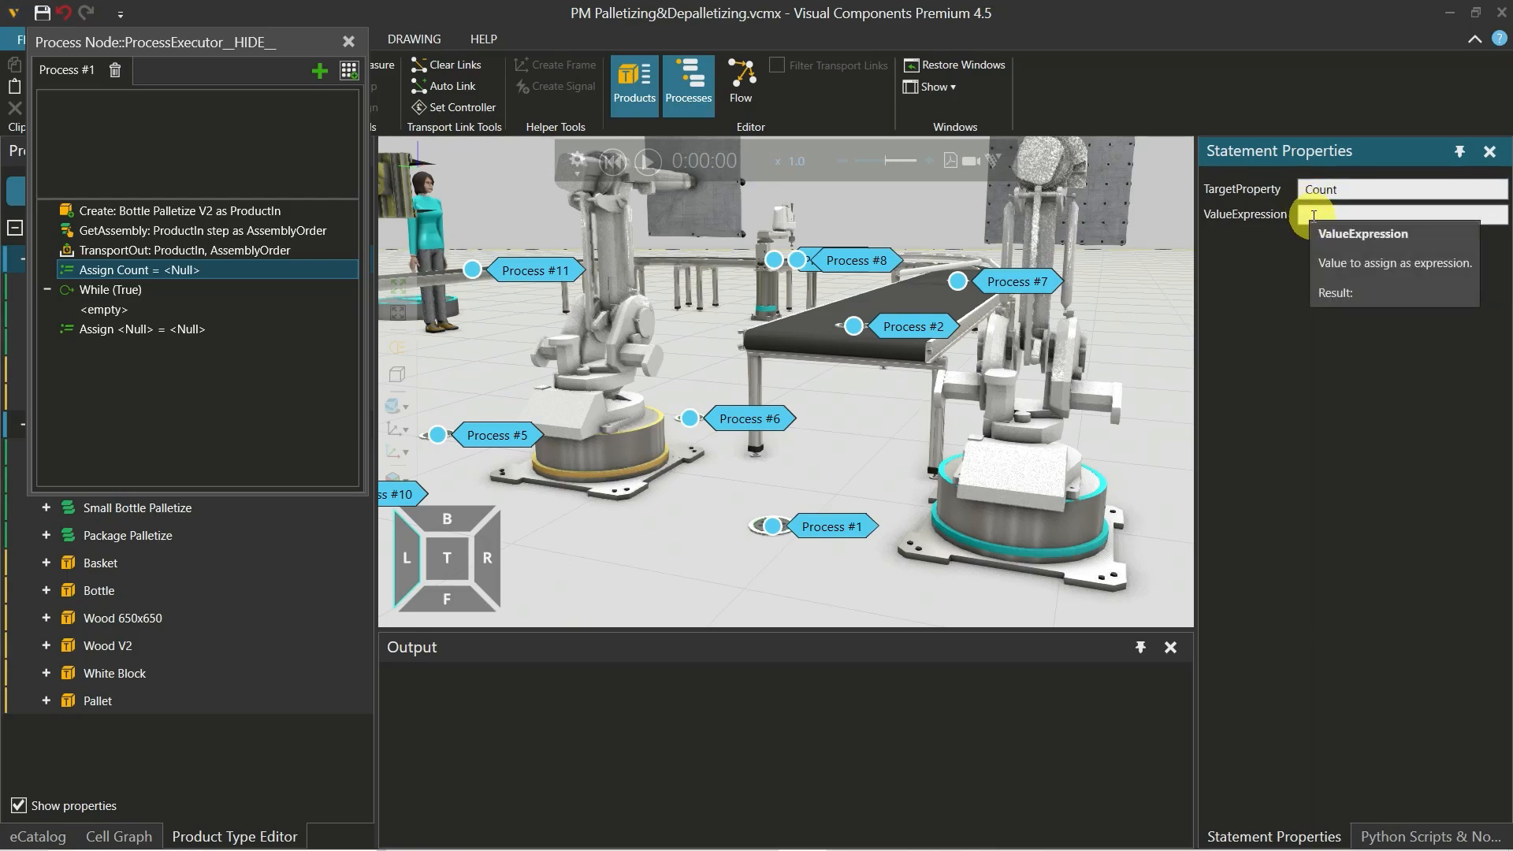
type("0")
Set the While loop's condition to Count<7
left_click(162, 290)
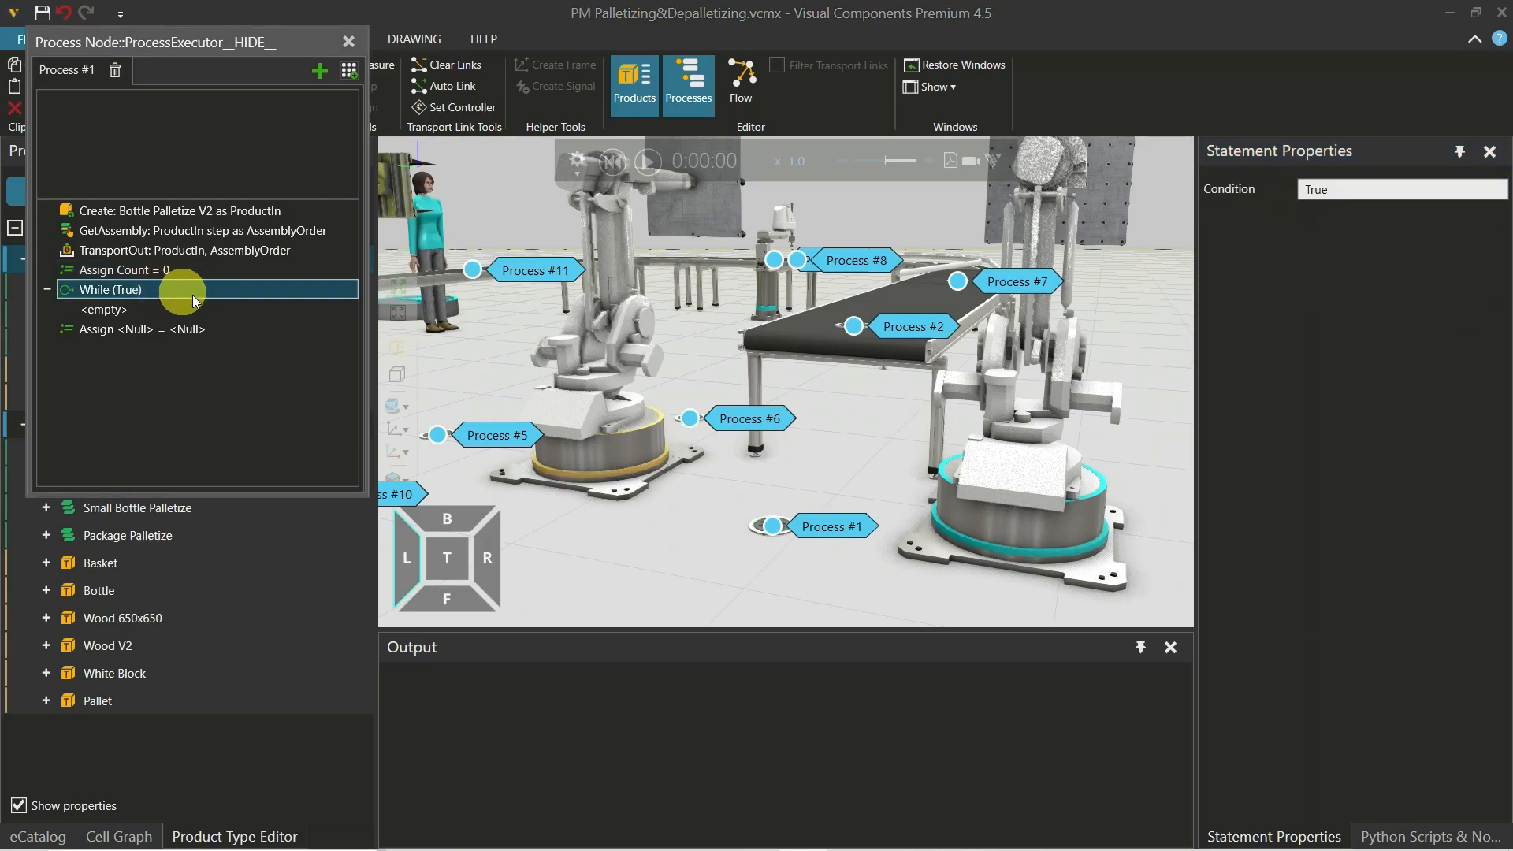
left_click(1316, 190)
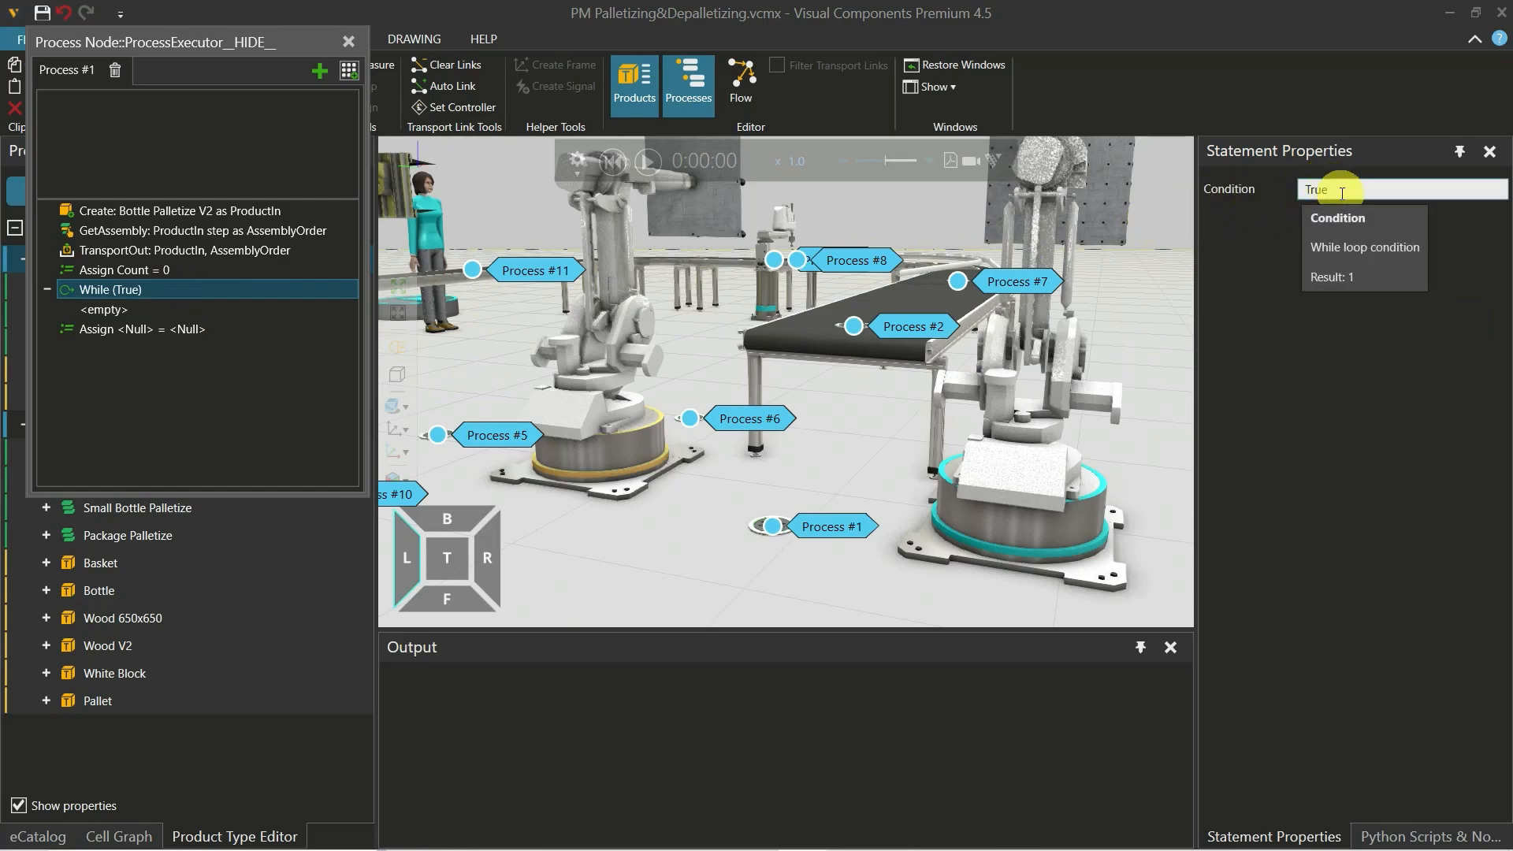
type("C")
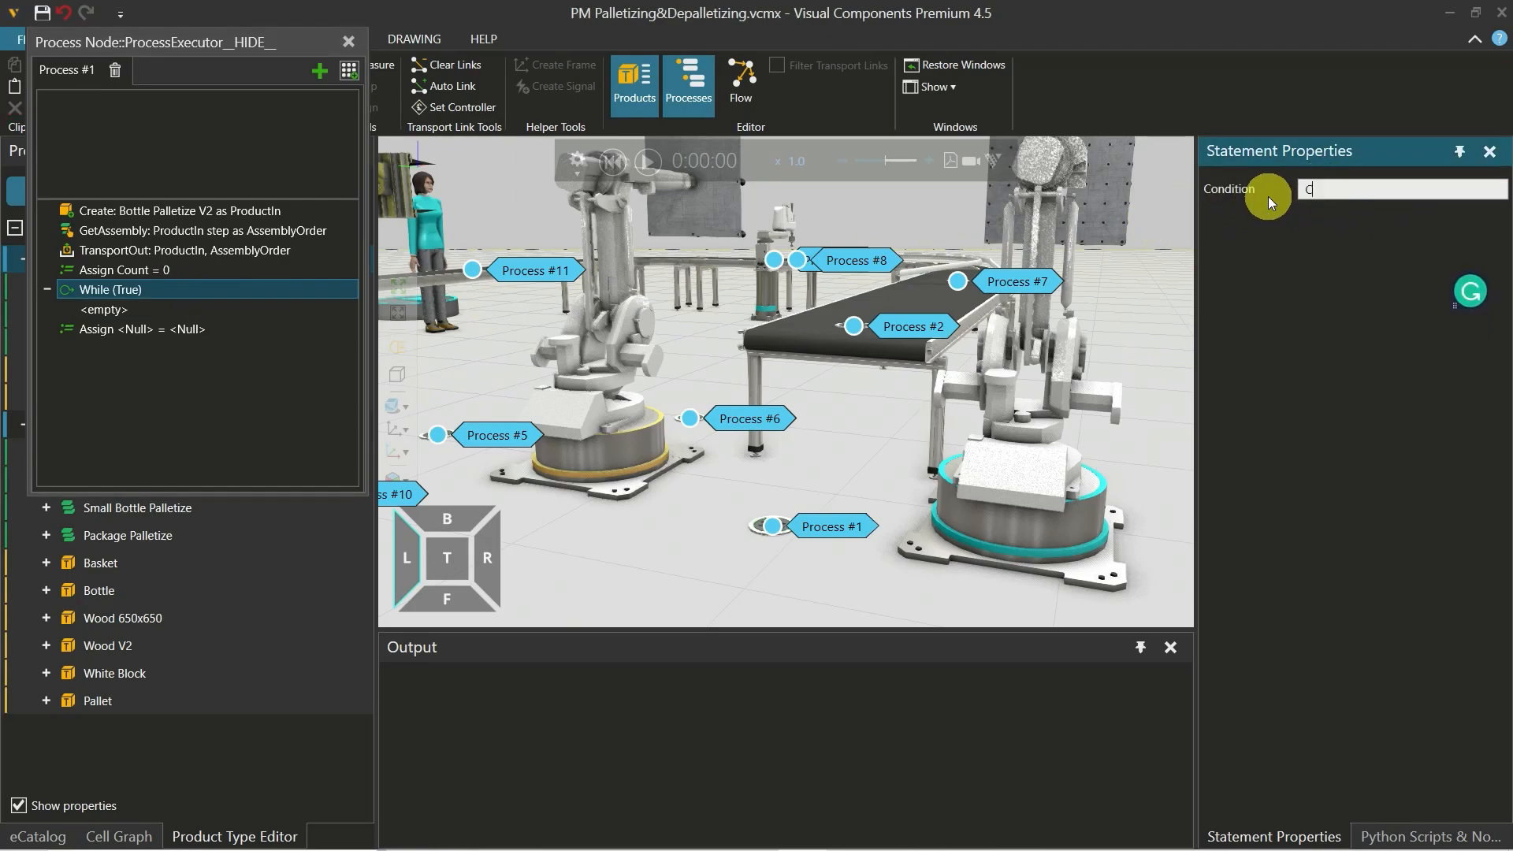
type("ount<7")
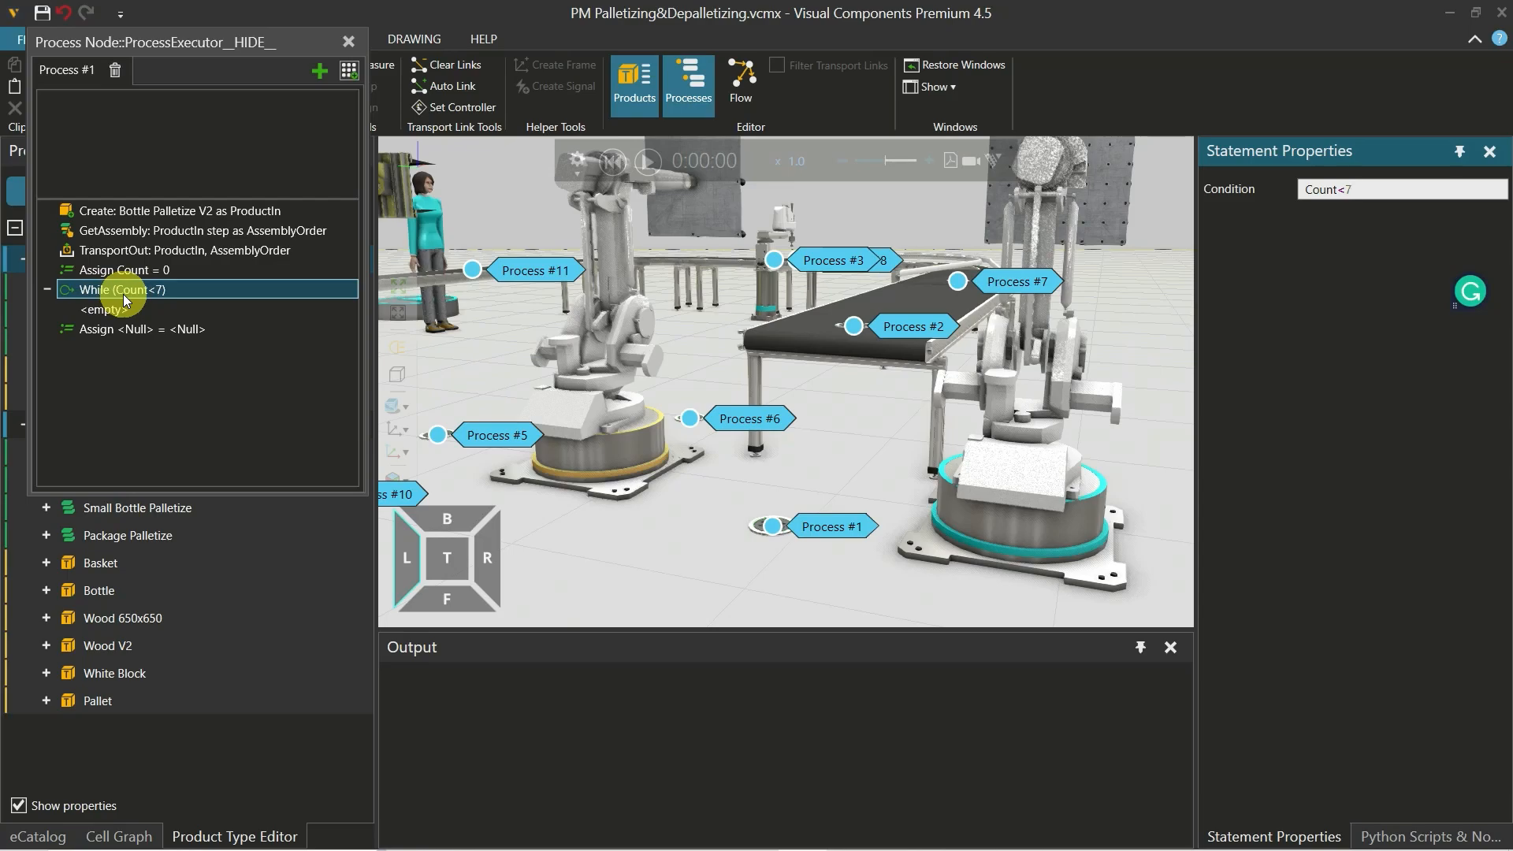
Move the GetAssembly and TransportOut statements into the While loop of the Process #1 routine
left_click(167, 230)
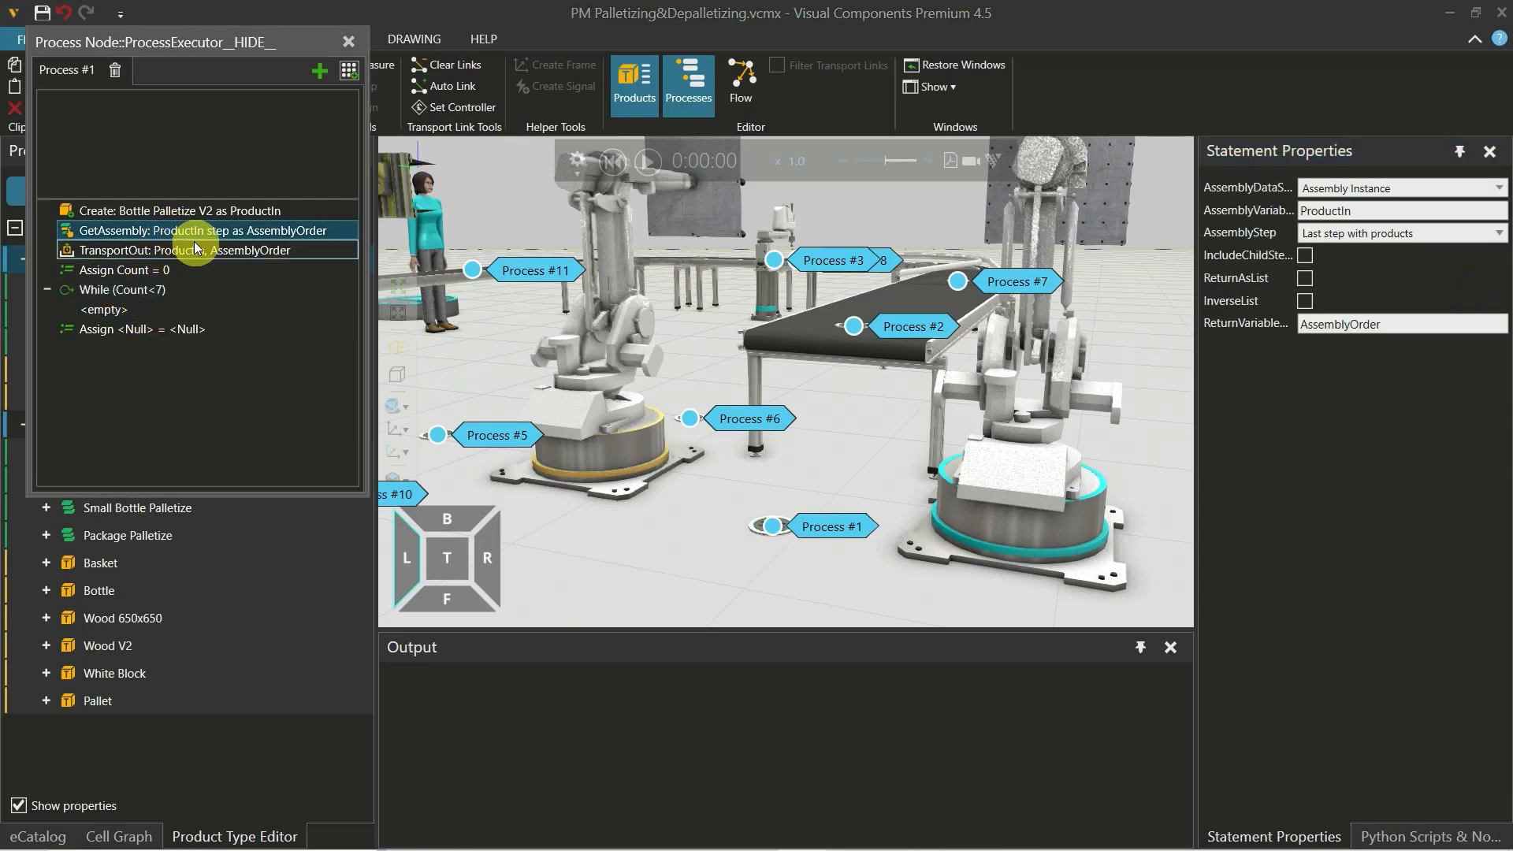
left_click_drag(205, 250, 257, 305, "shift")
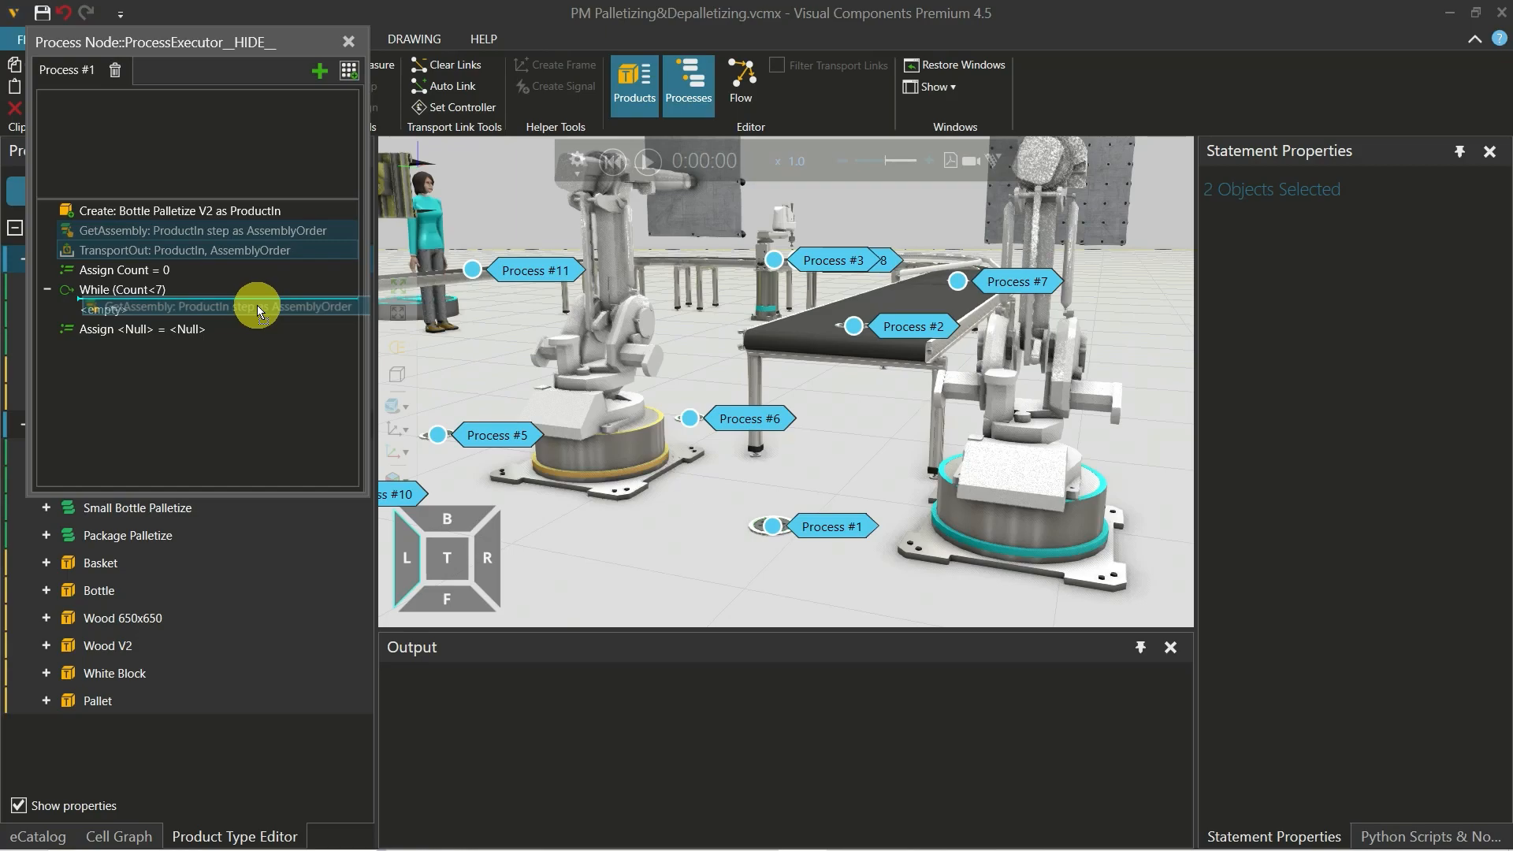
left_click_drag(257, 305, 257, 305)
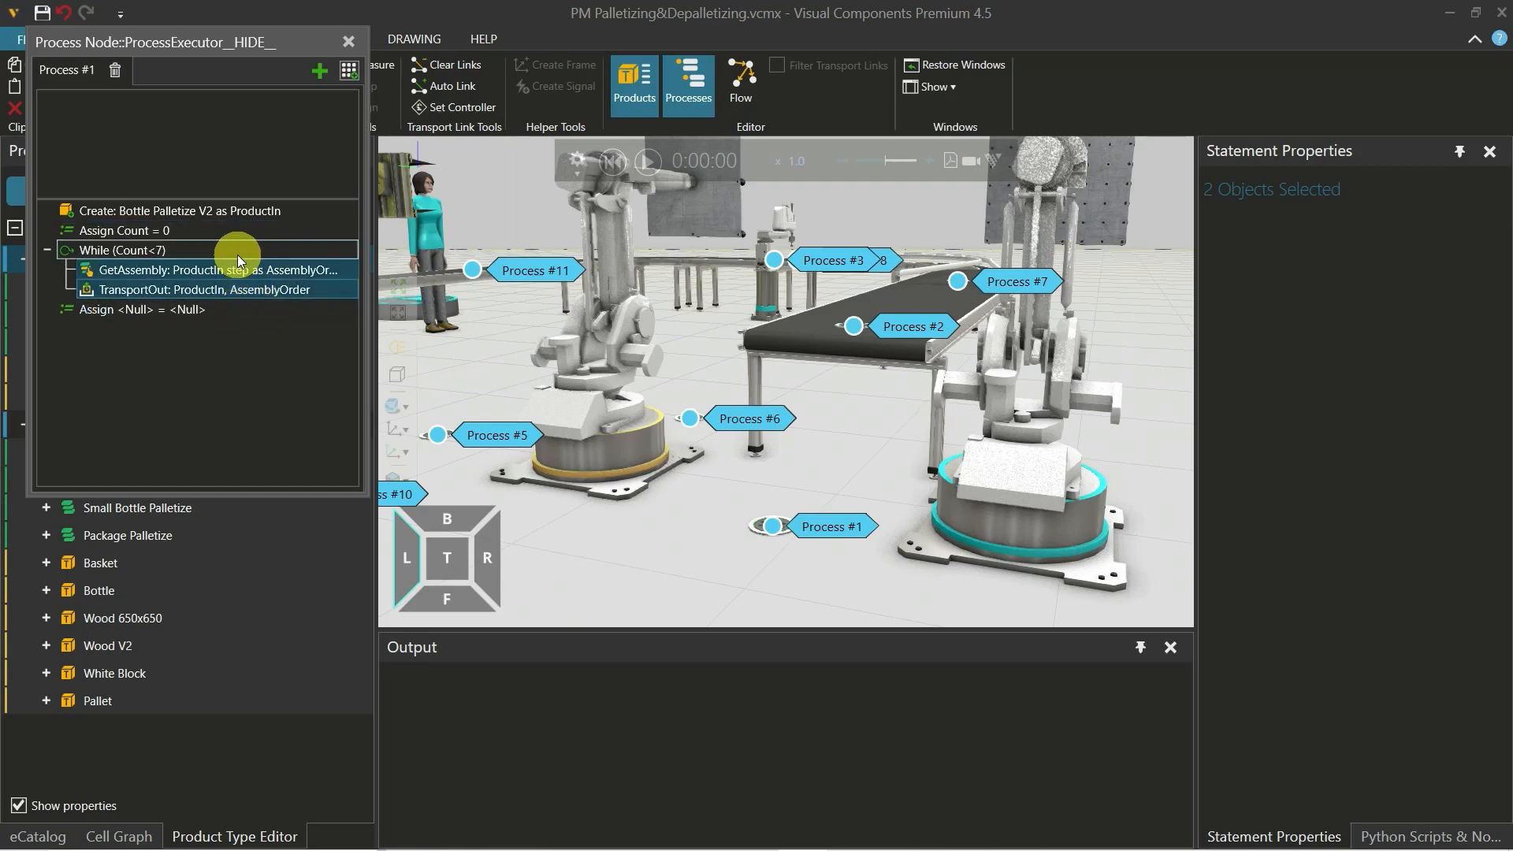
Move the empty Assign statement to the end of the While loop and make it set Count to Count+1
left_click(256, 309)
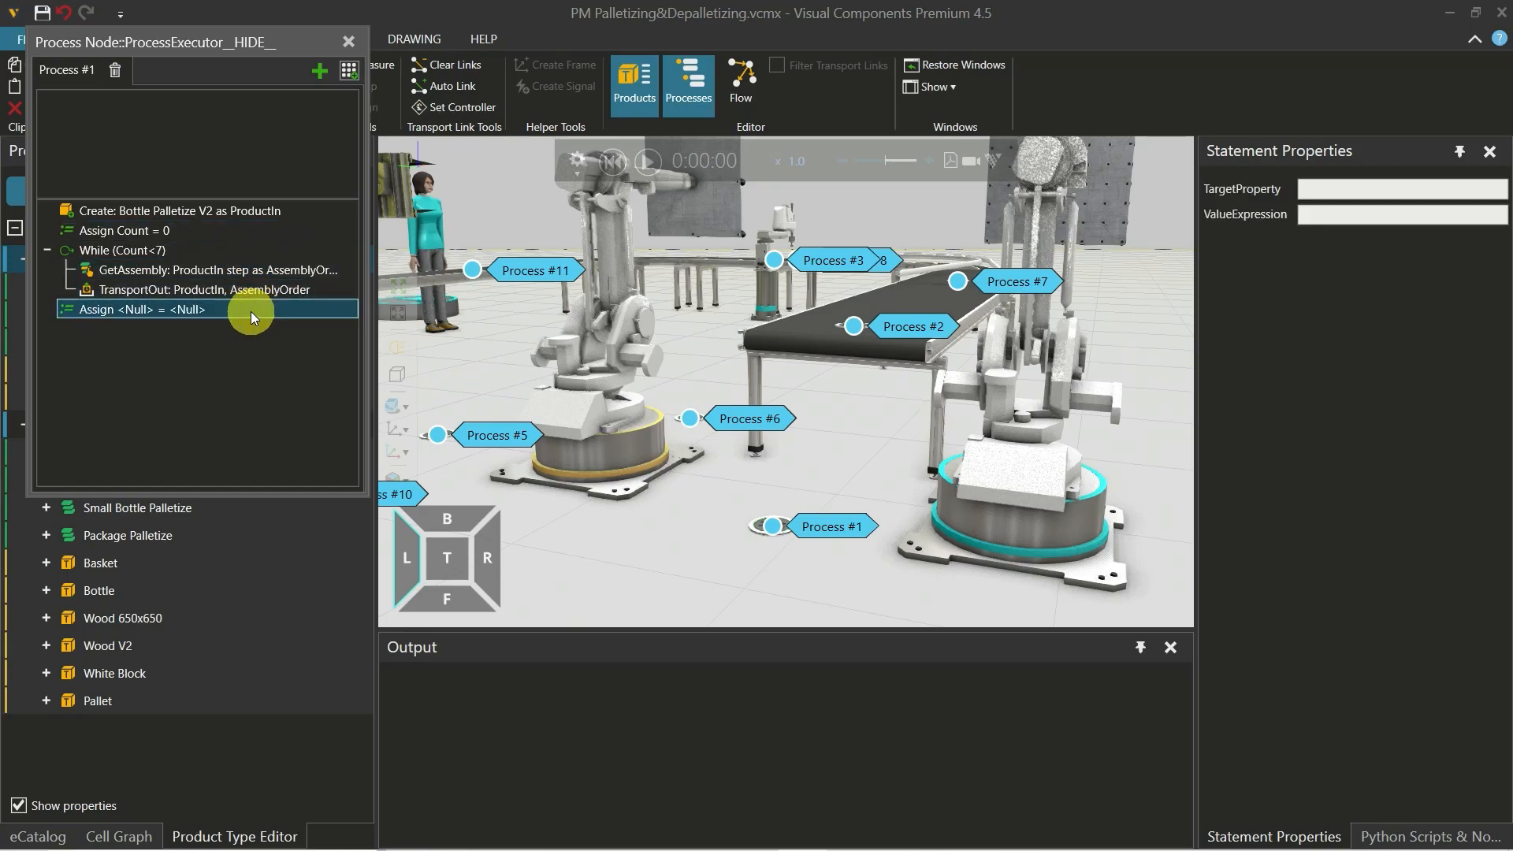
left_click_drag(250, 311, 268, 293)
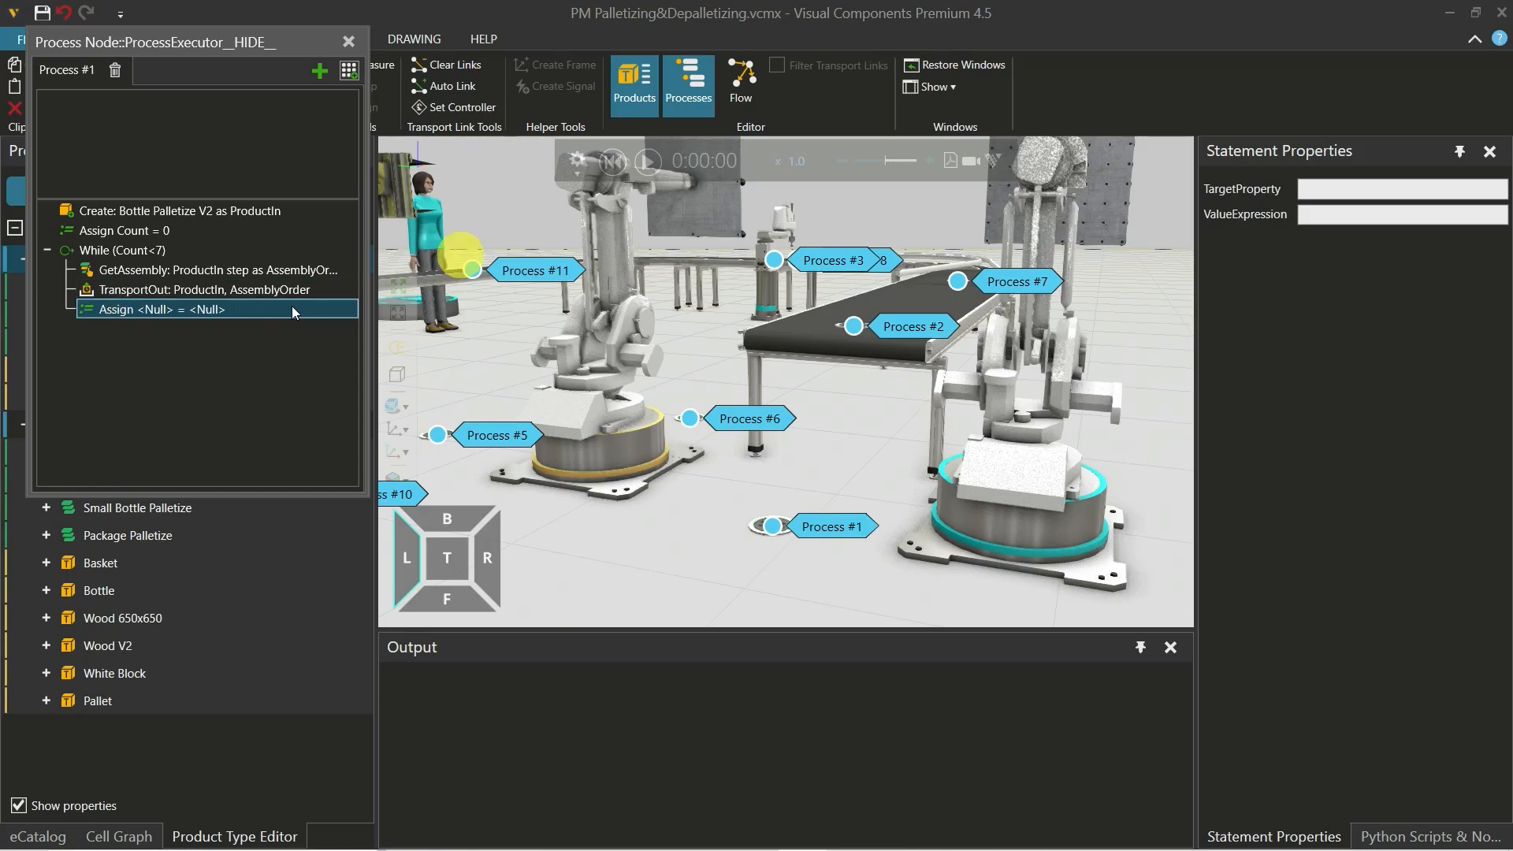
left_click(1337, 191)
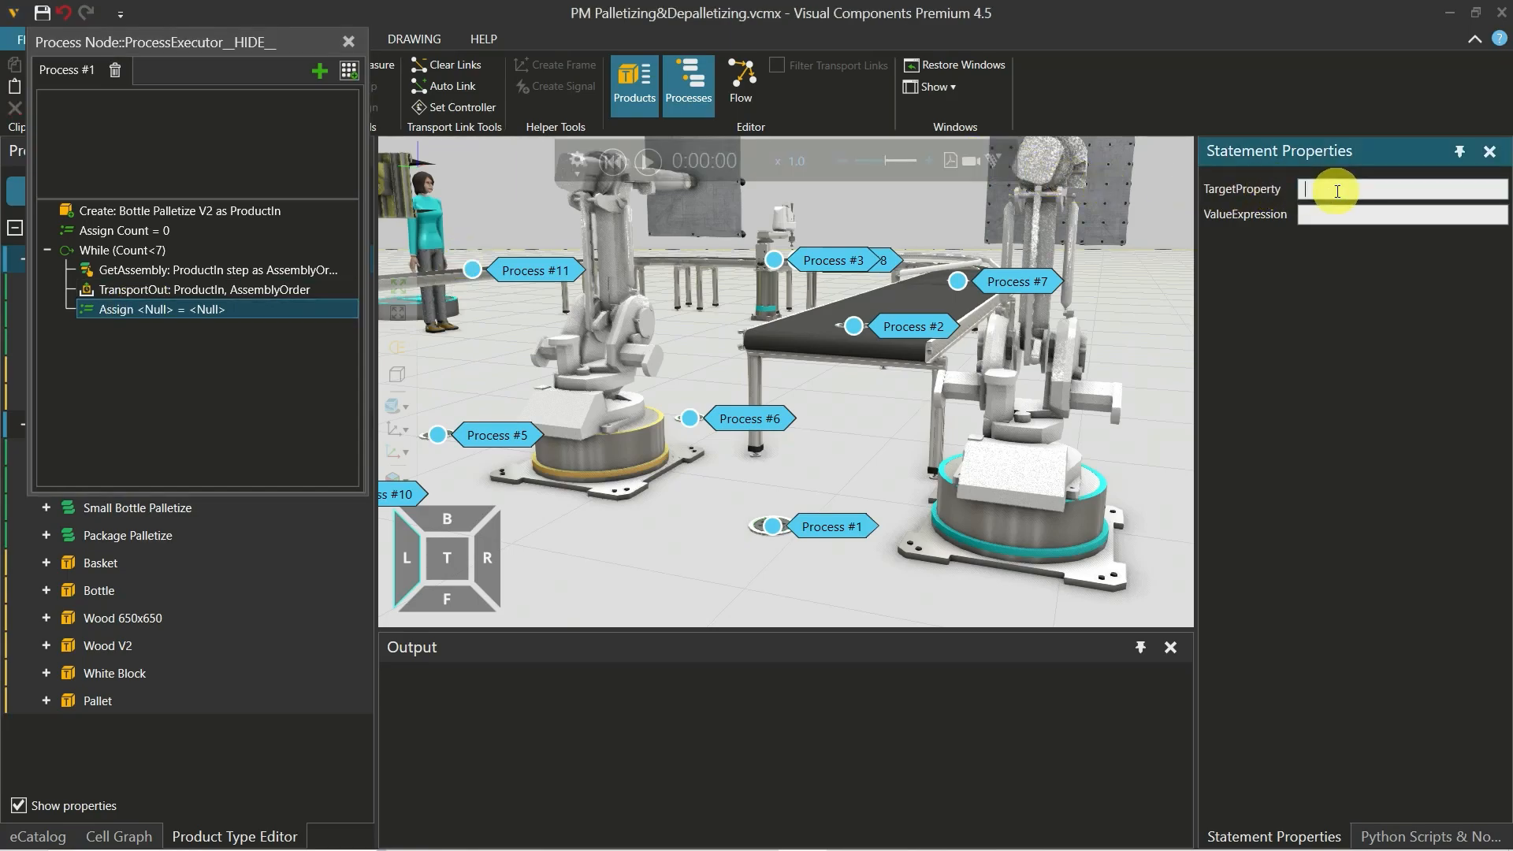
type("Count")
left_click(1350, 214)
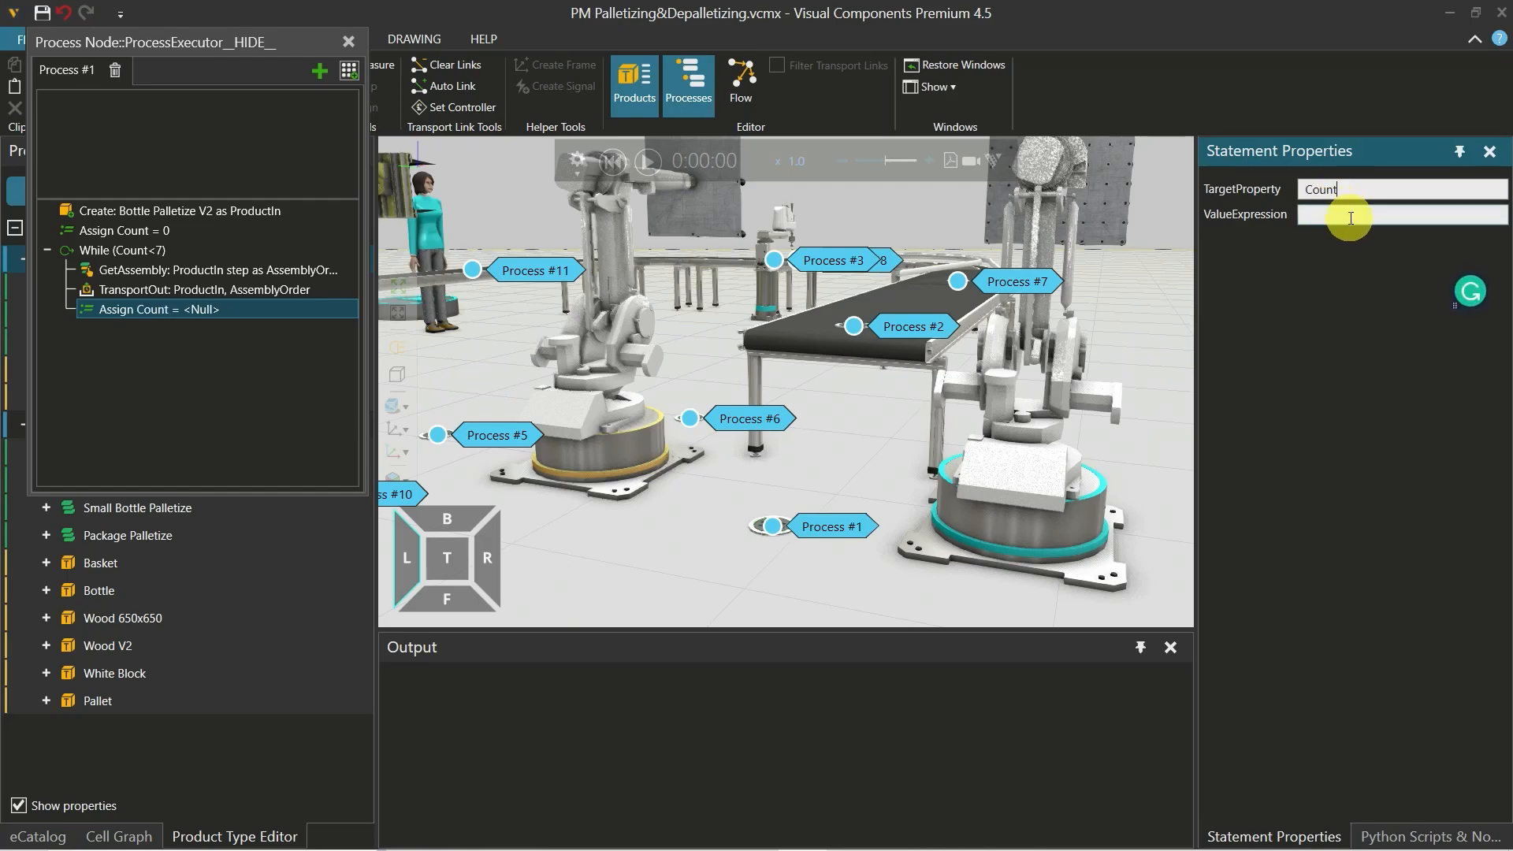
type("Count+1")
left_click(169, 229)
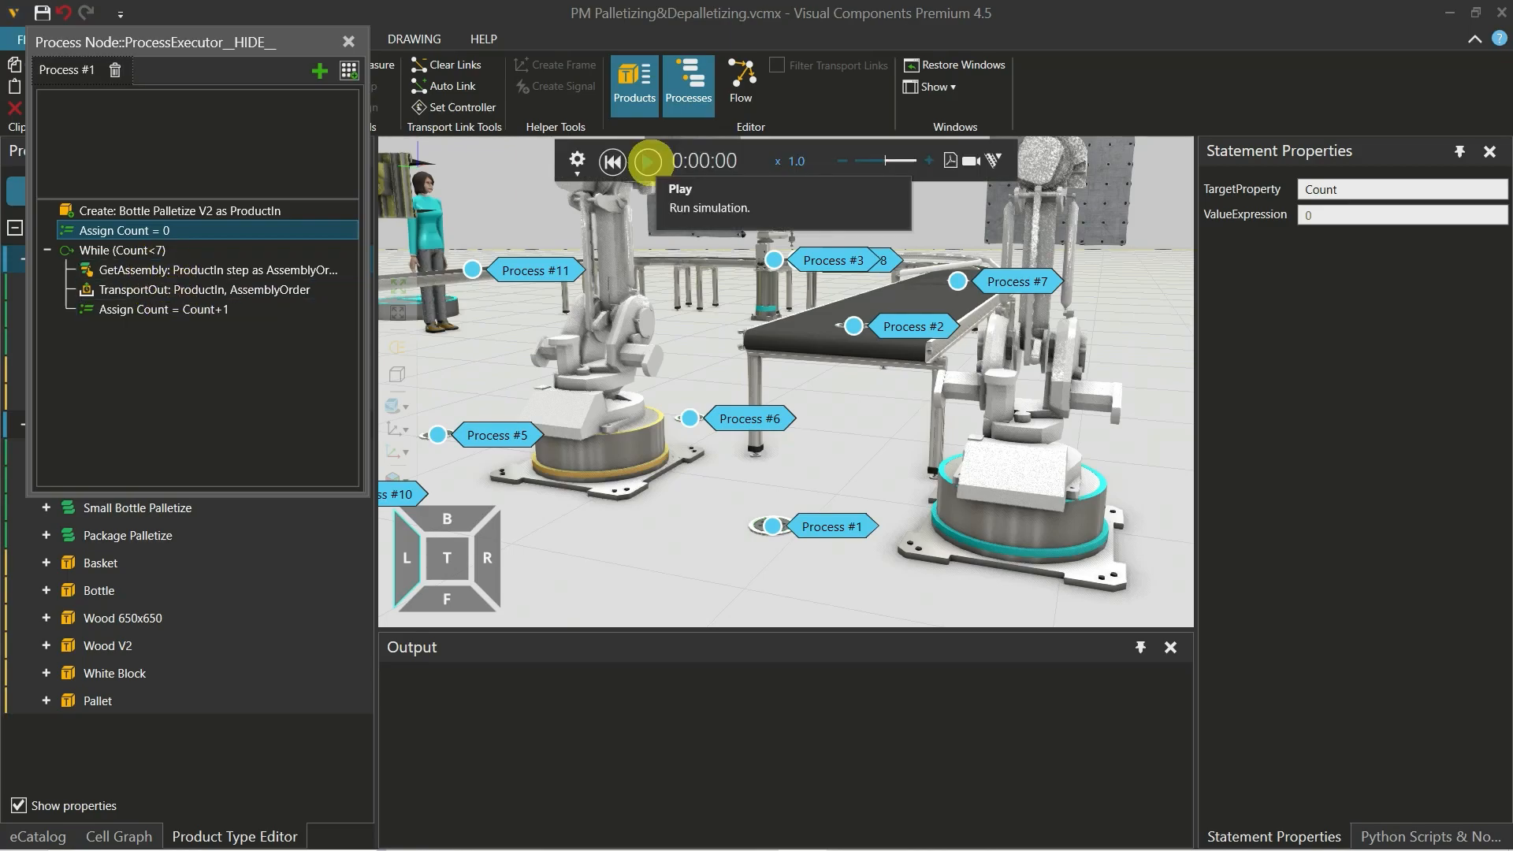
Run the simulation to check the looped depalletizing, and reset it
left_click(647, 161)
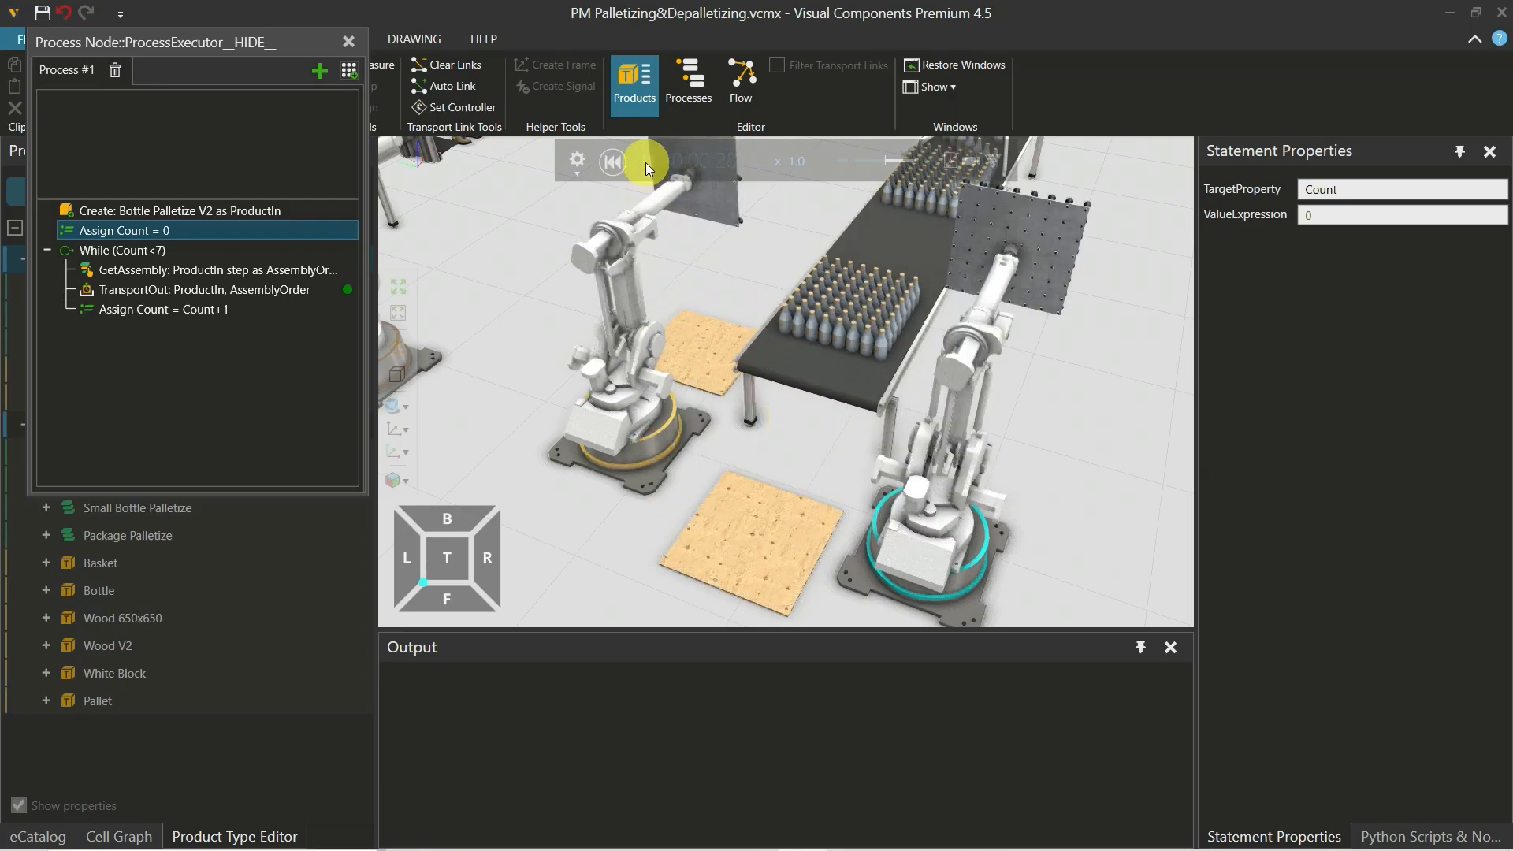
left_click(610, 163)
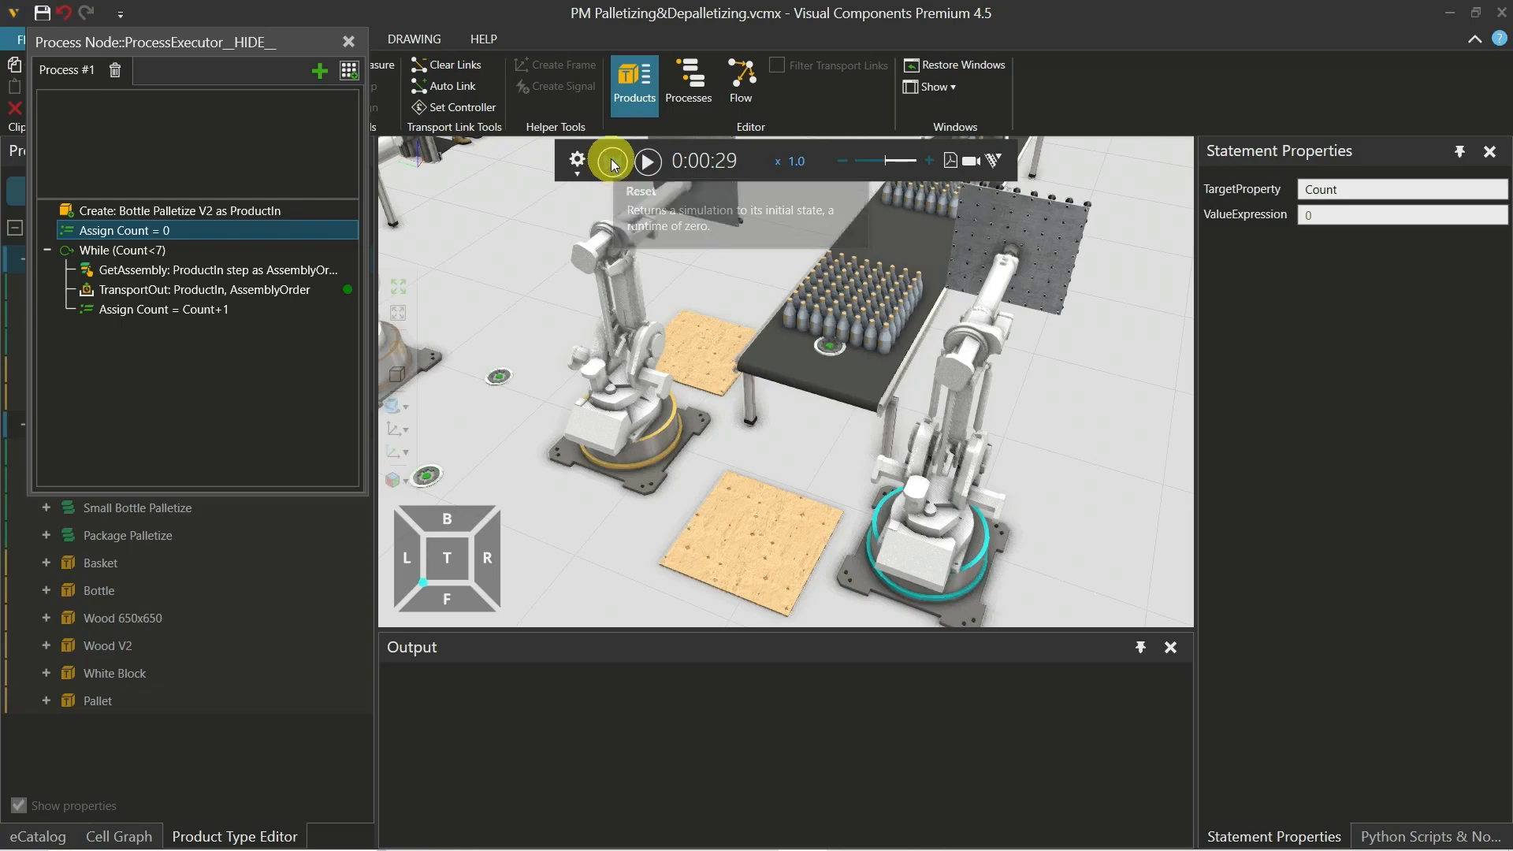
Add a 2-second Delay after the TransportOut statement inside the While loop
left_click(258, 291)
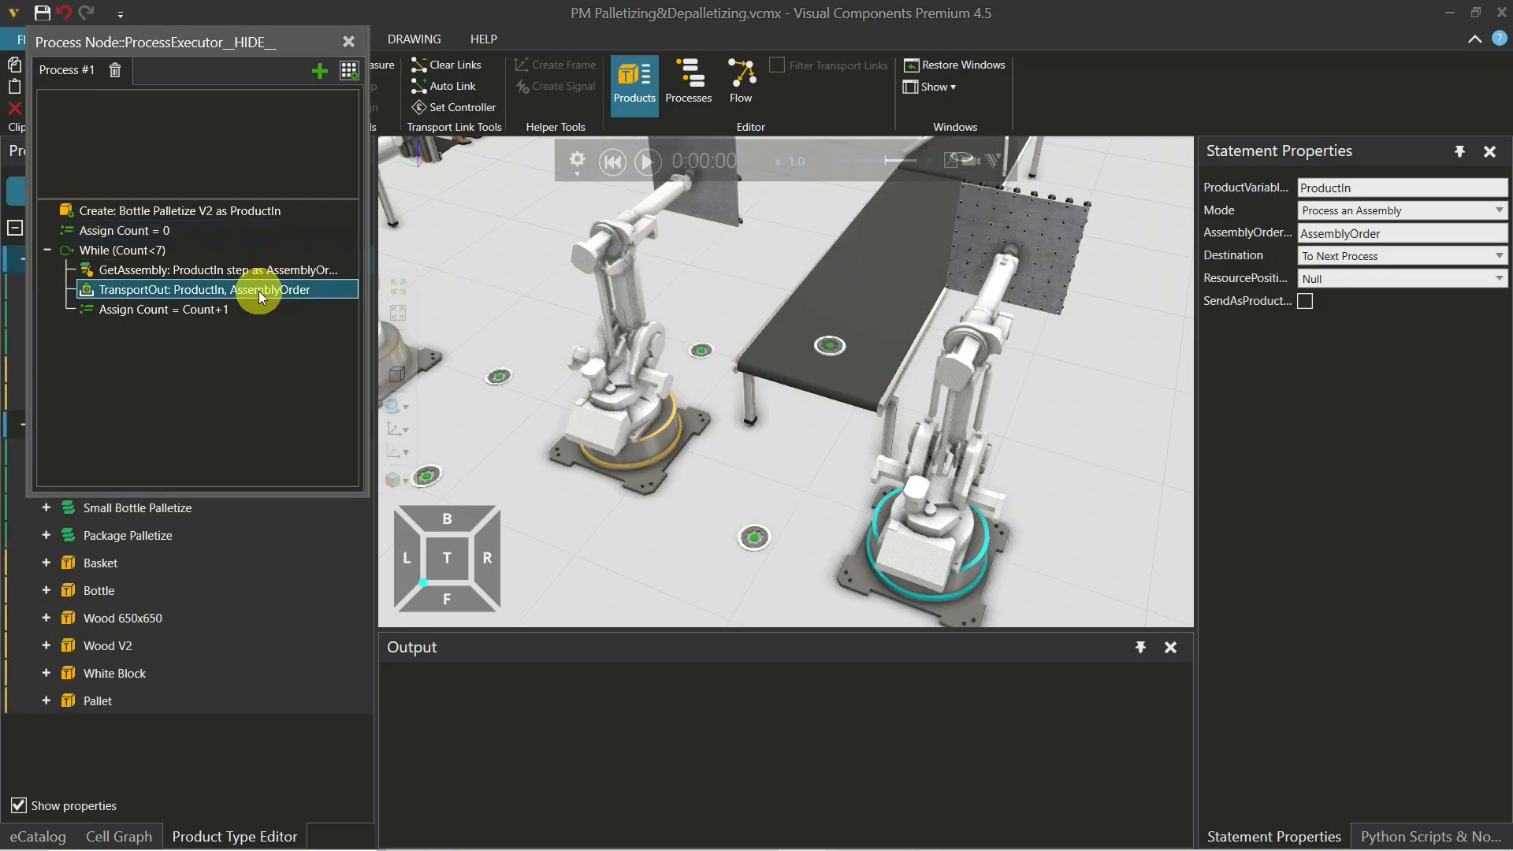
left_click(349, 70)
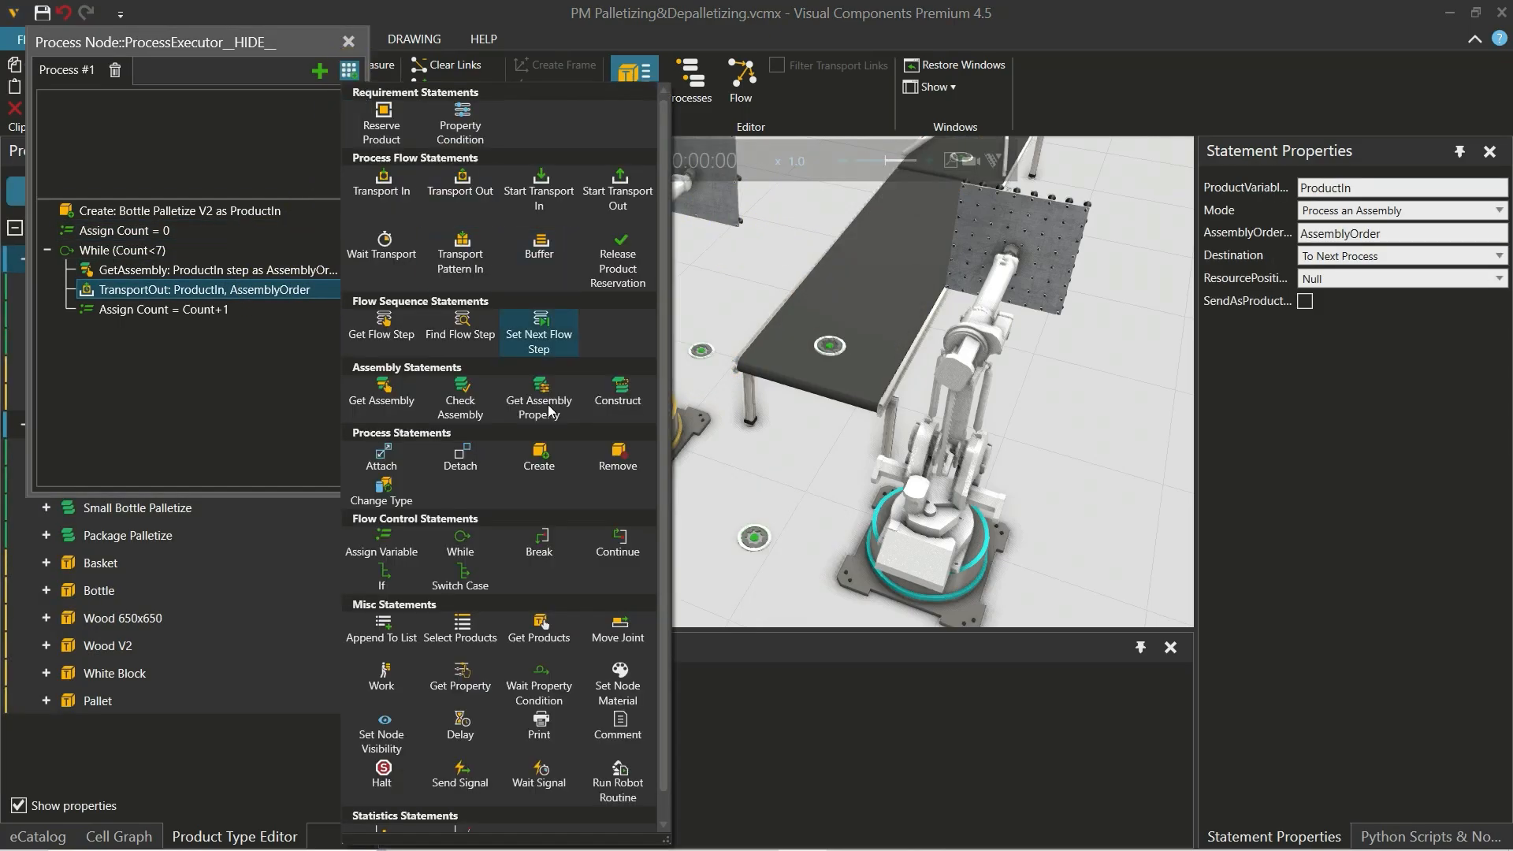
left_click(461, 723)
left_click(1315, 210)
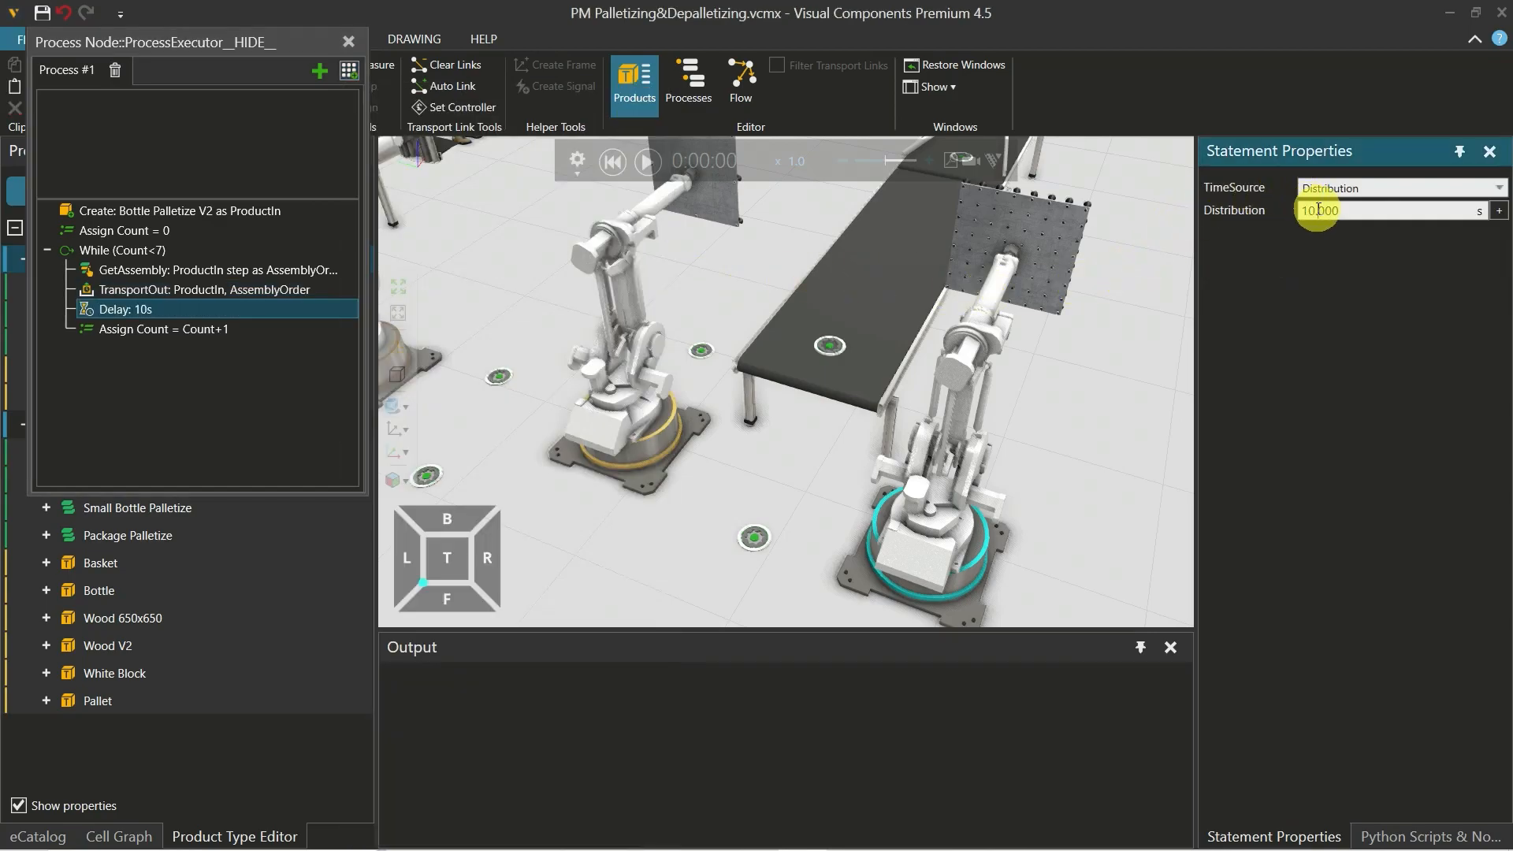
left_click_drag(1312, 210, 1284, 214)
type("2")
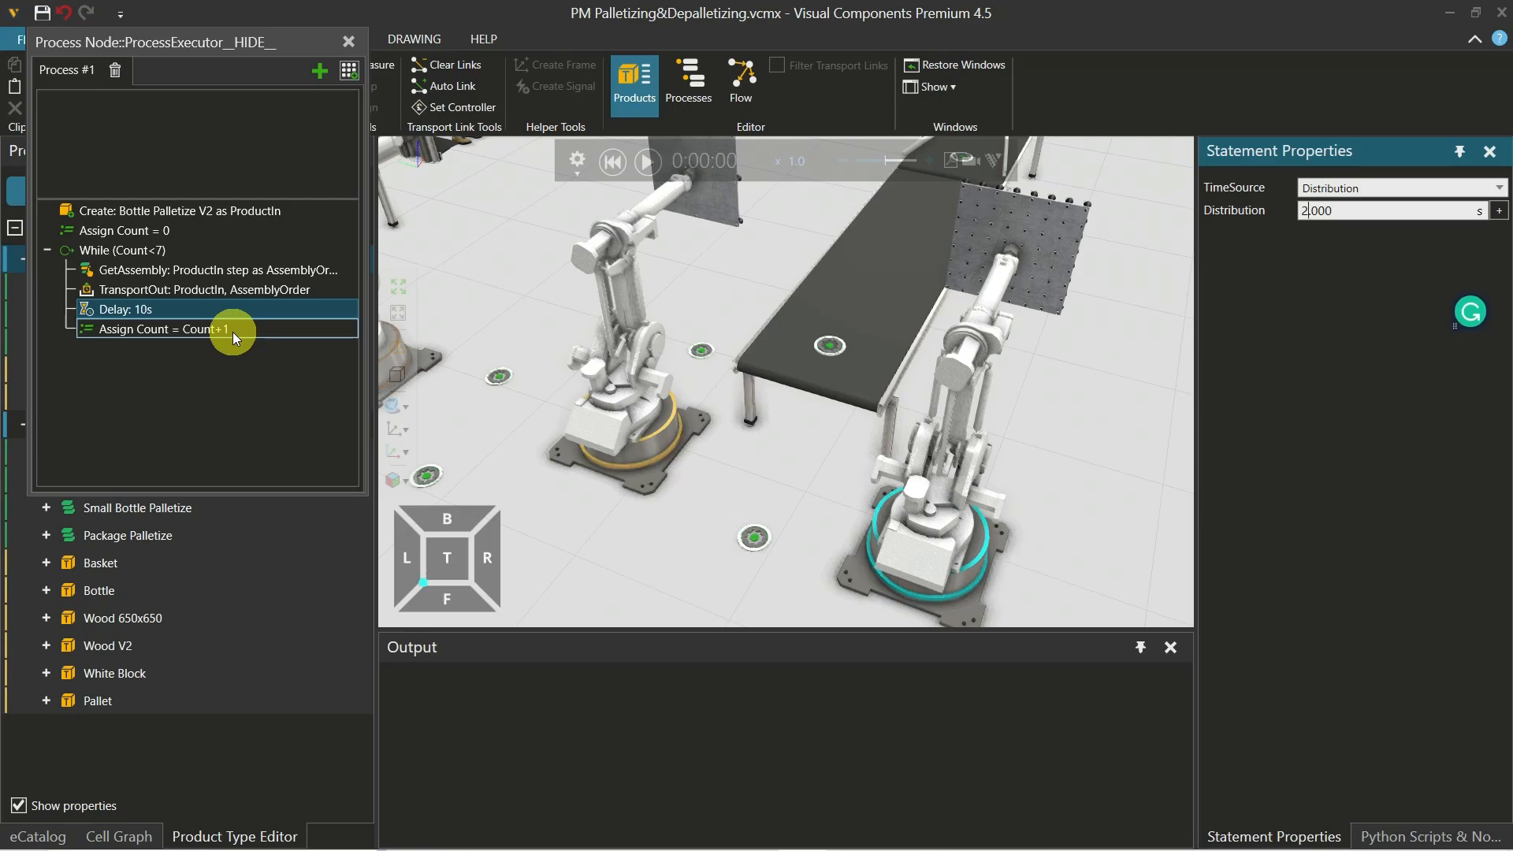
left_click(233, 332)
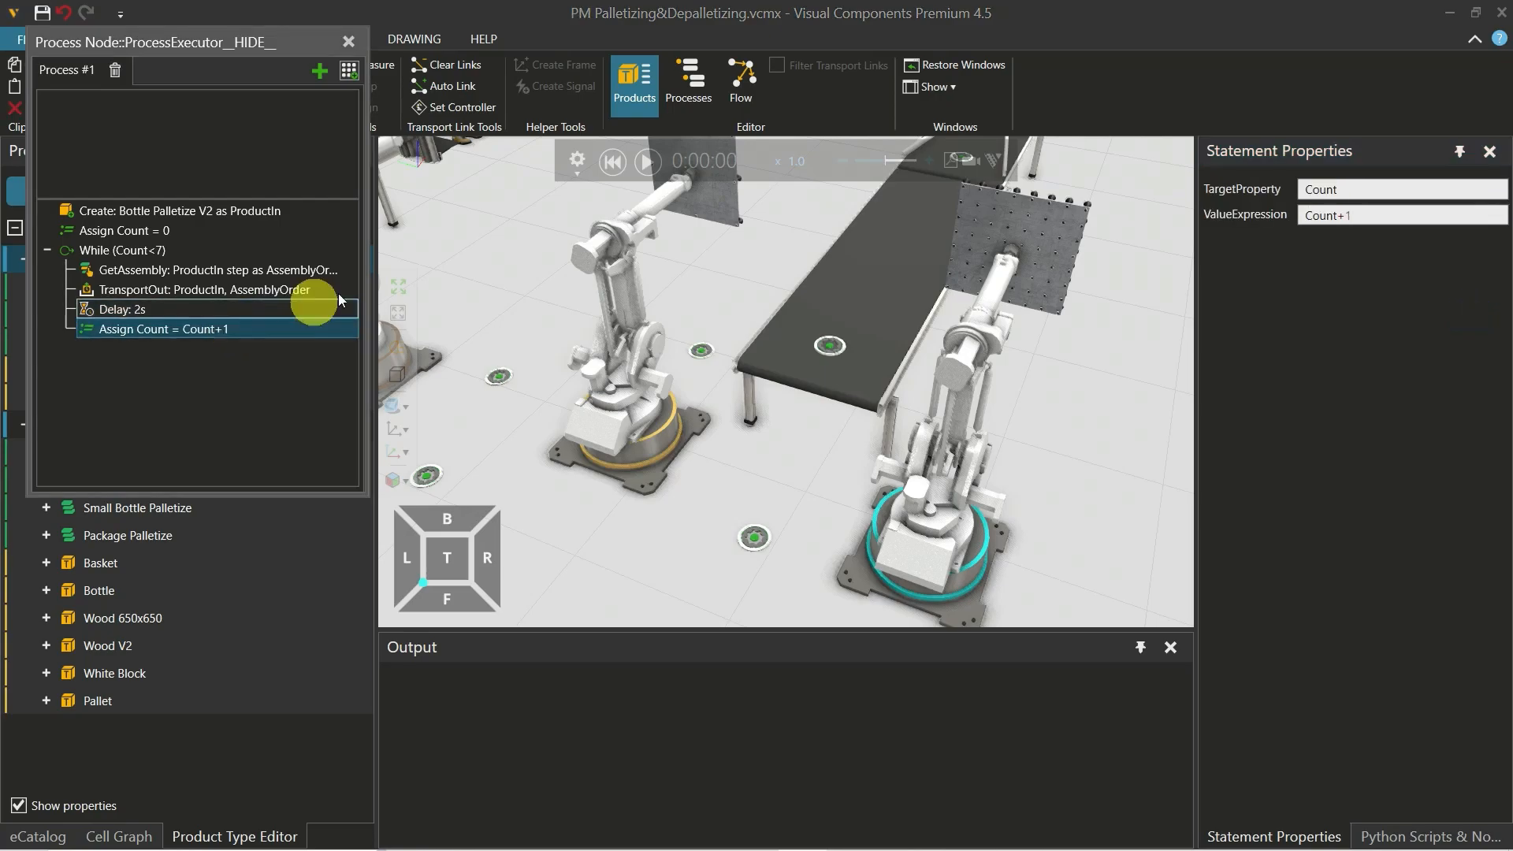
Run the simulation again to check the pause between depalletized layers, stopping it partway to examine the robots
left_click(613, 167)
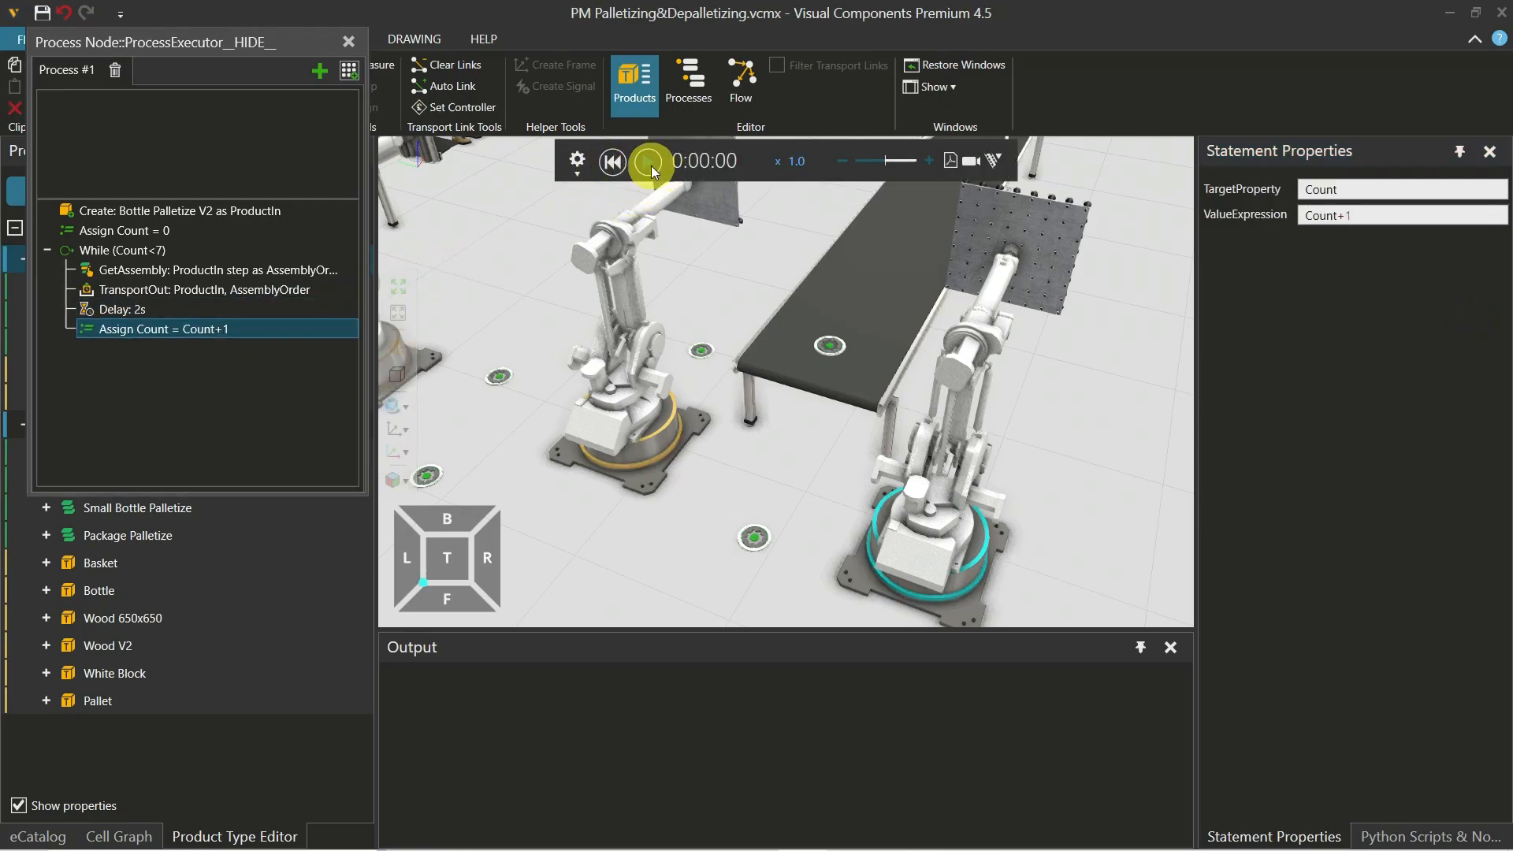
left_click(650, 163)
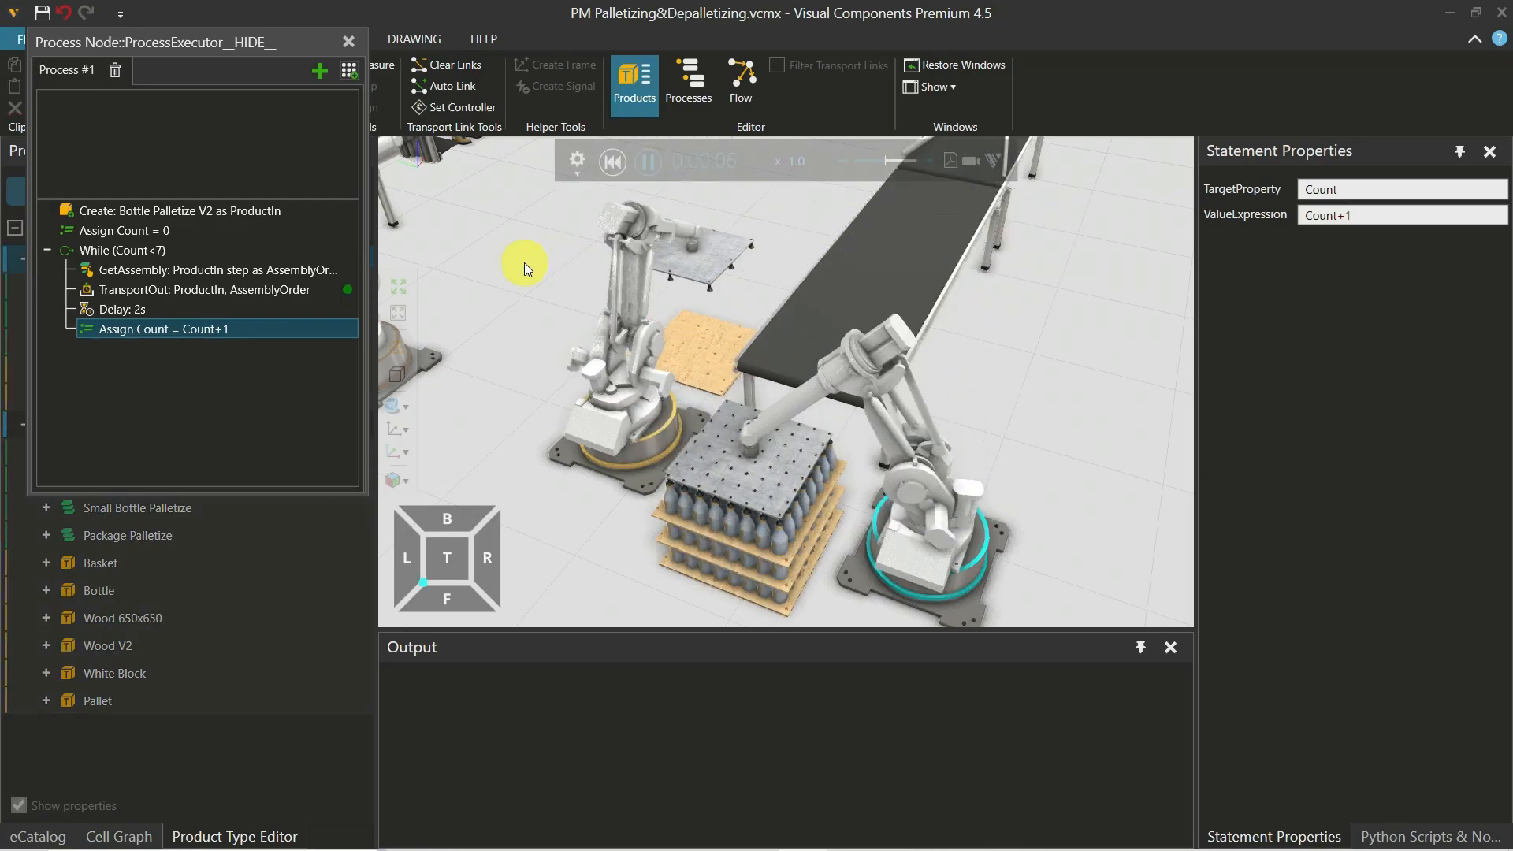
left_click(649, 163)
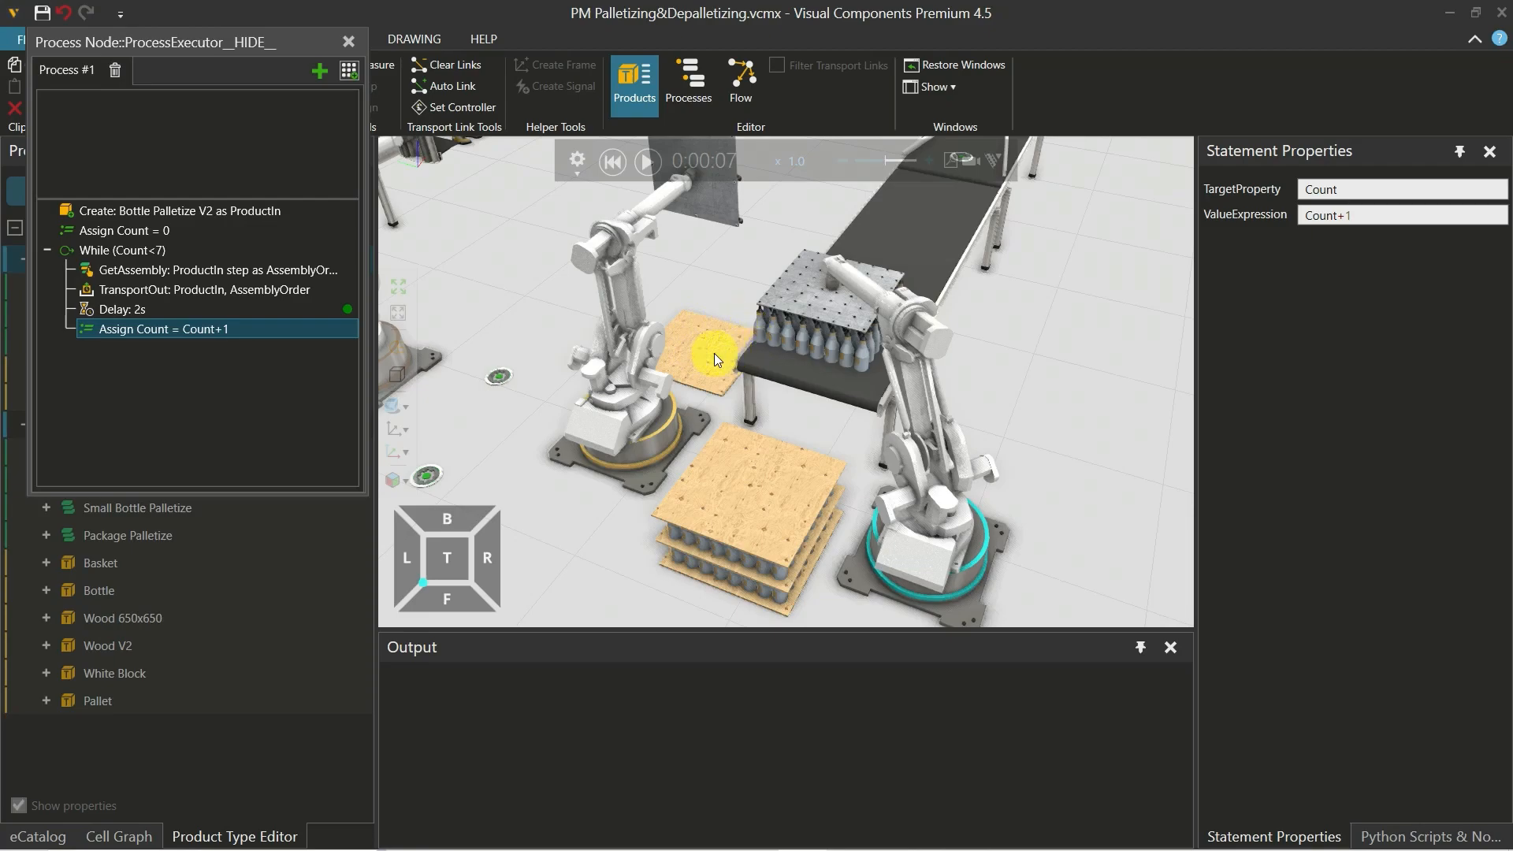
left_click(647, 162)
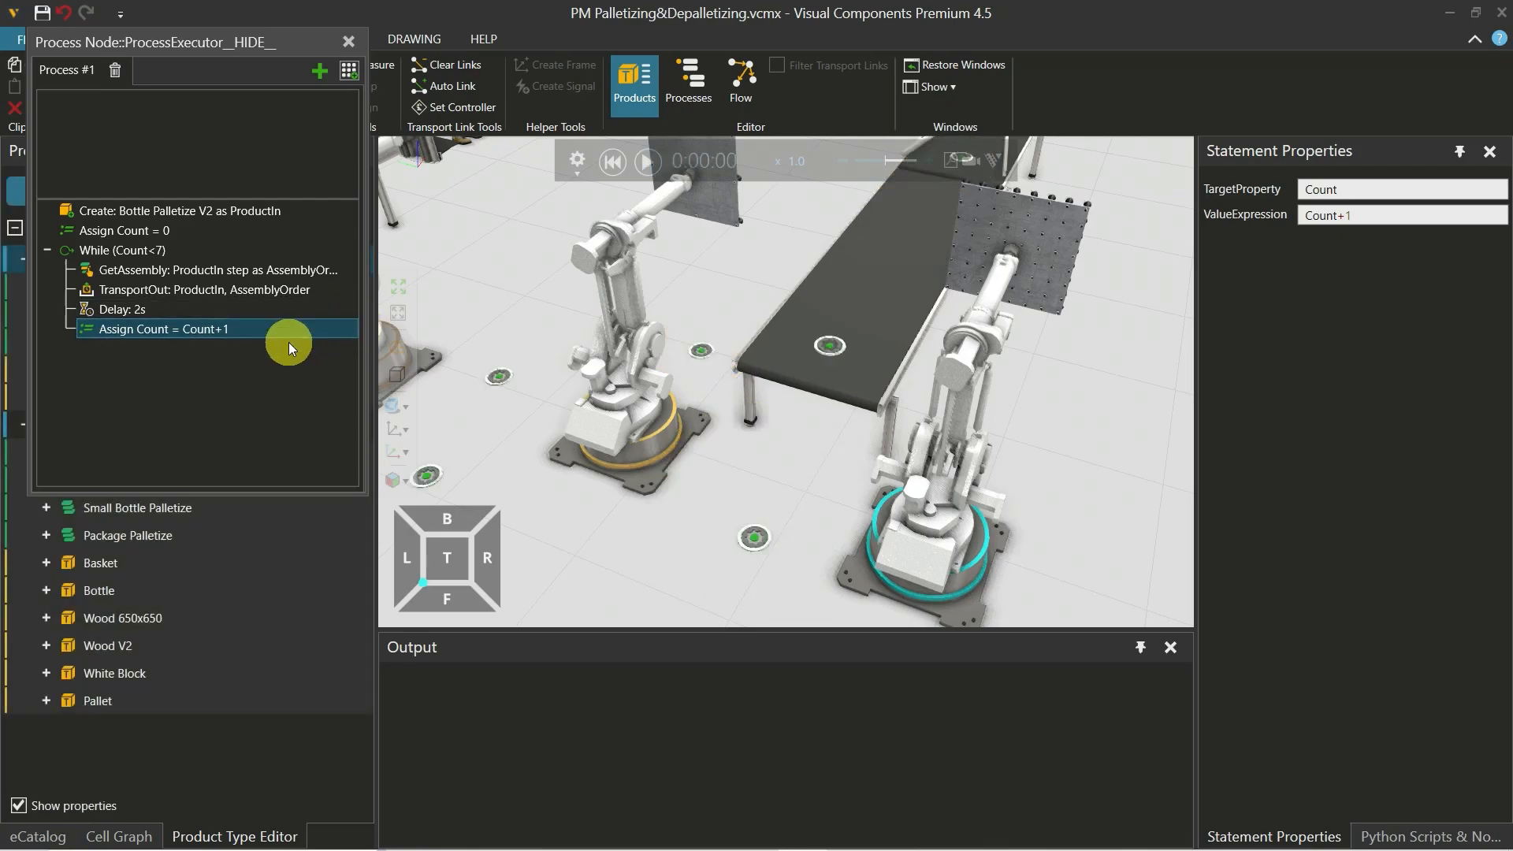
Add a Delay statement after the While loop, outside it, and set its time to 180 seconds
left_click(289, 341)
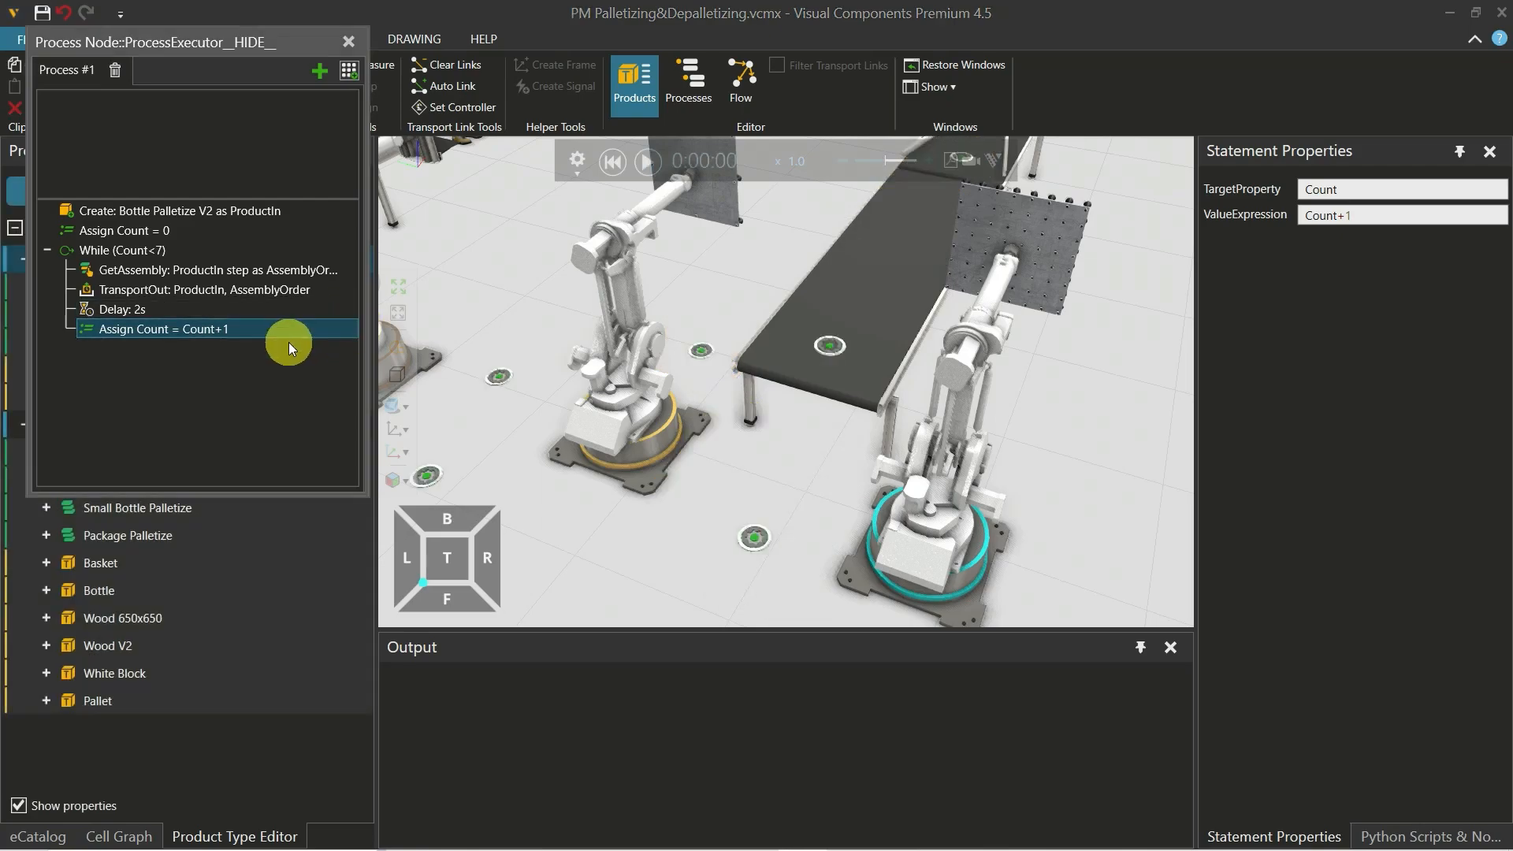
left_click(349, 72)
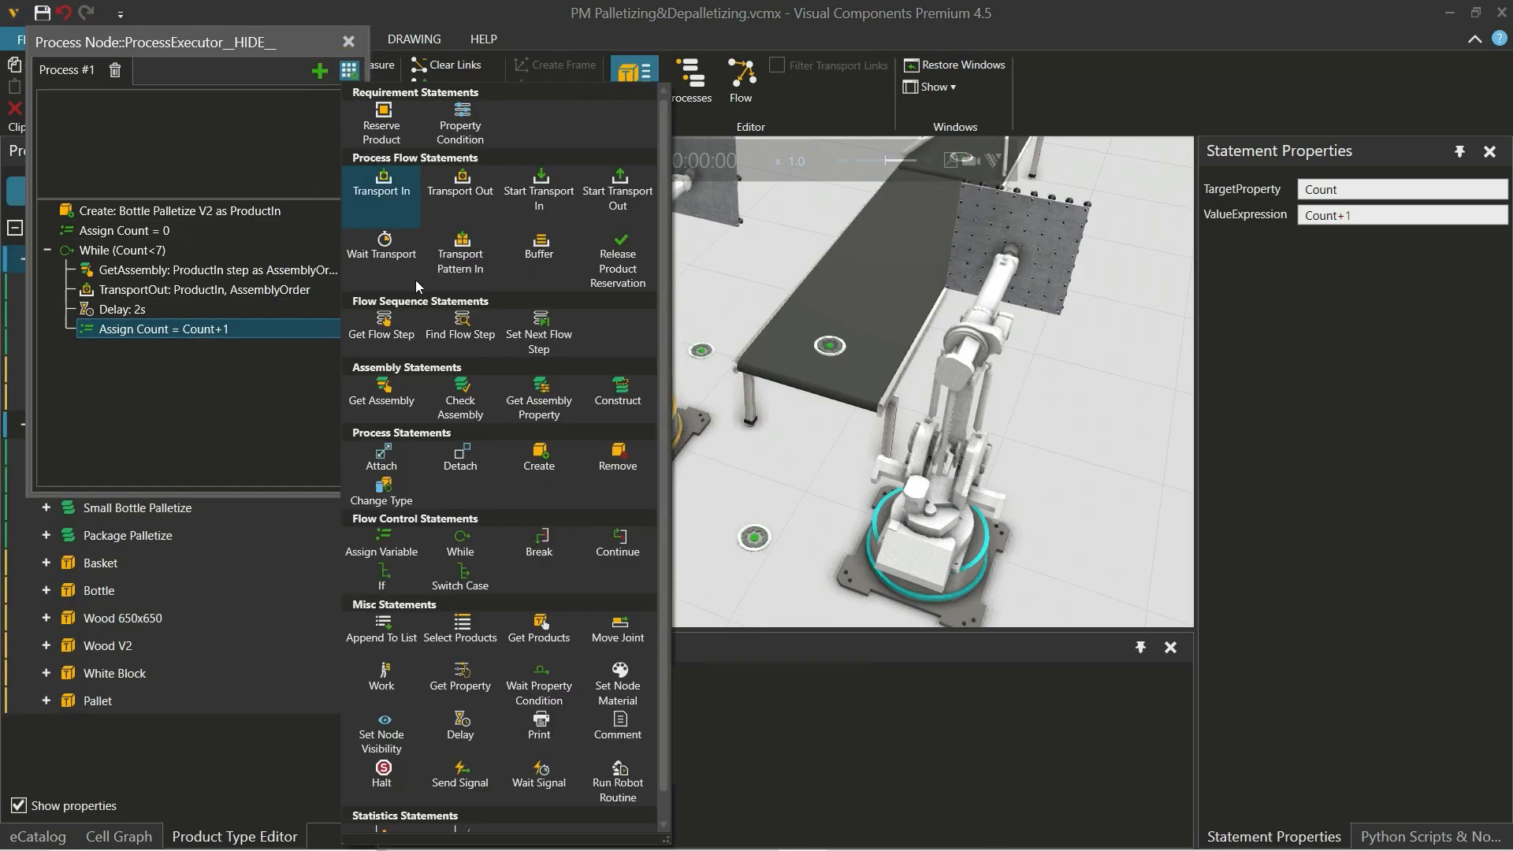
left_click(475, 724)
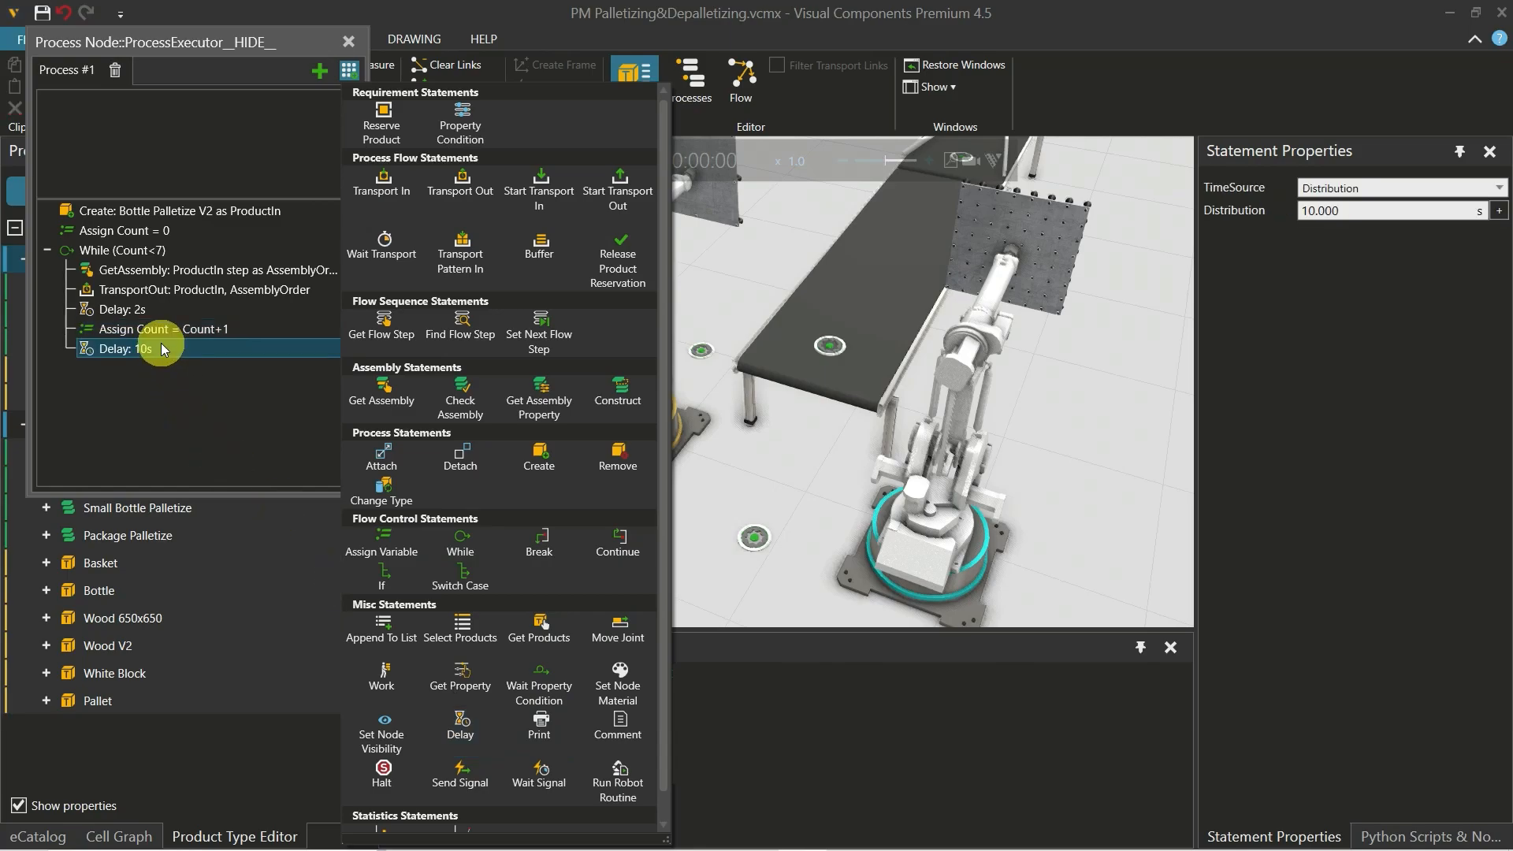
left_click(167, 348)
left_click_drag(177, 344, 197, 368)
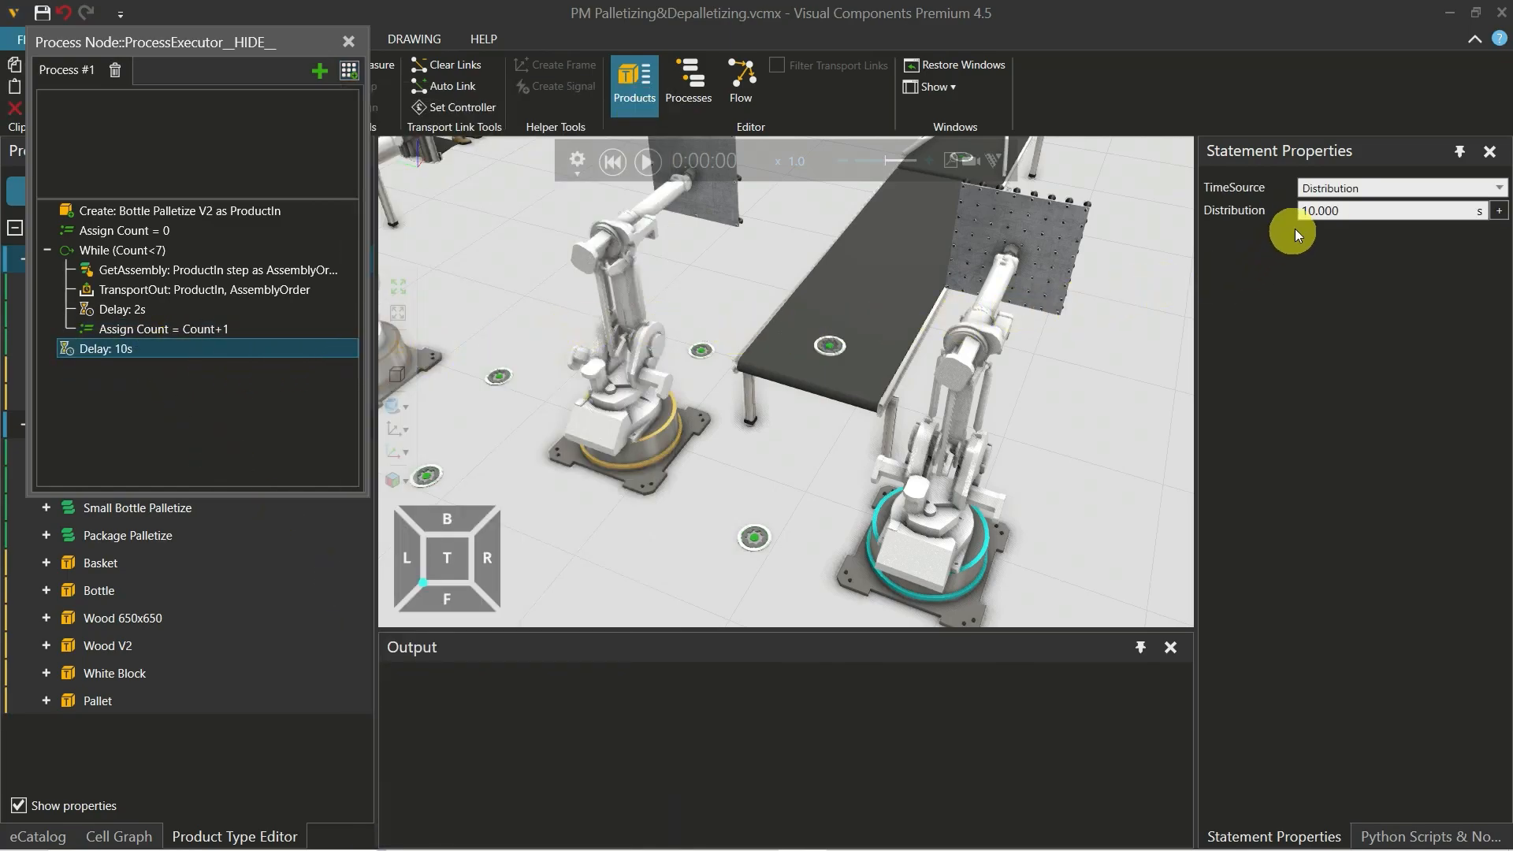
left_click(1316, 211)
key("BackSpace")
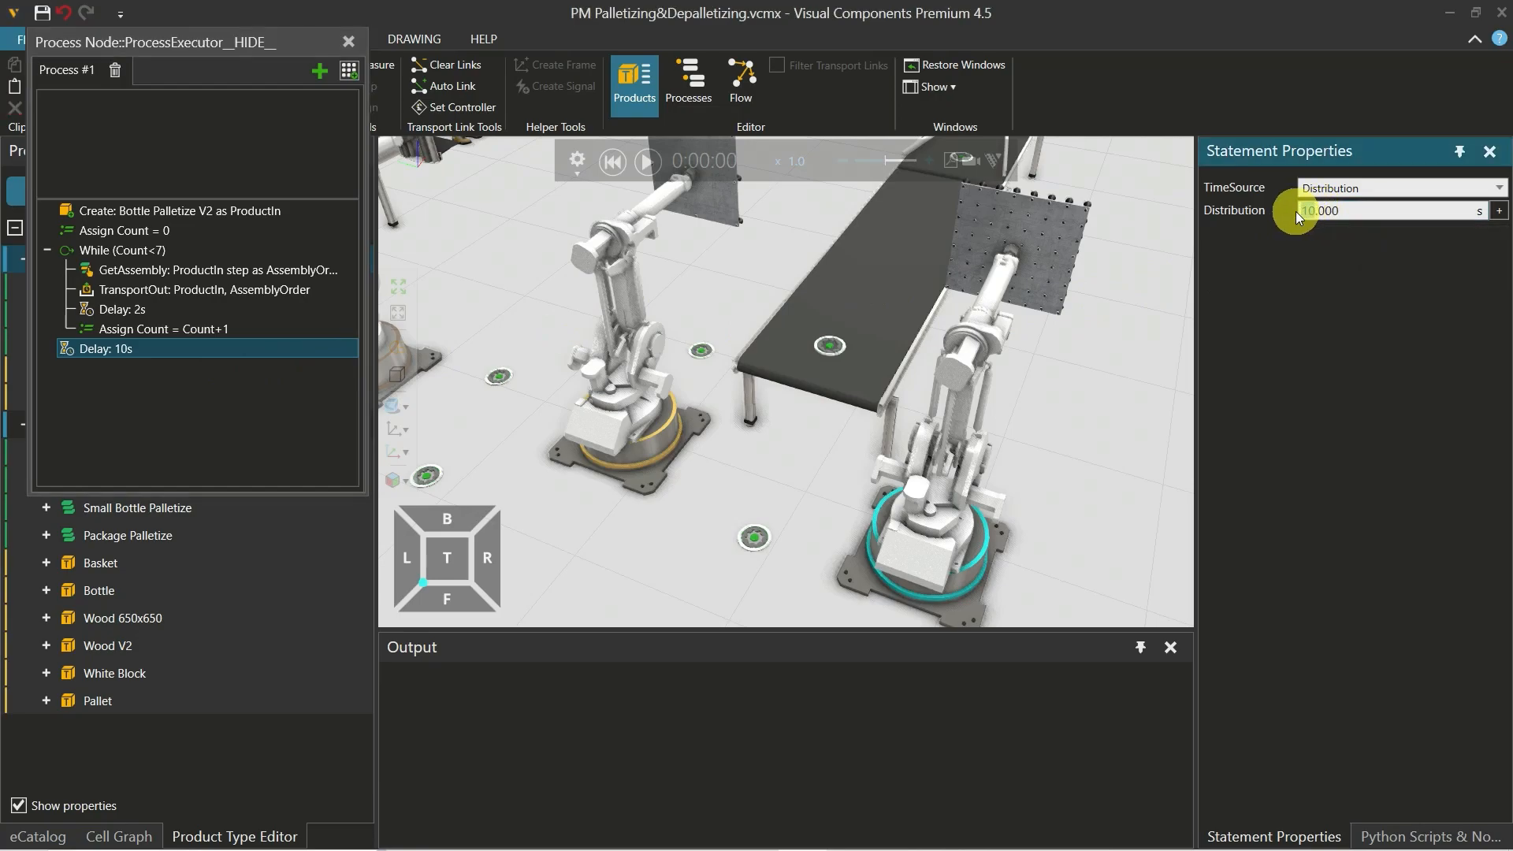
type("80")
key("Return")
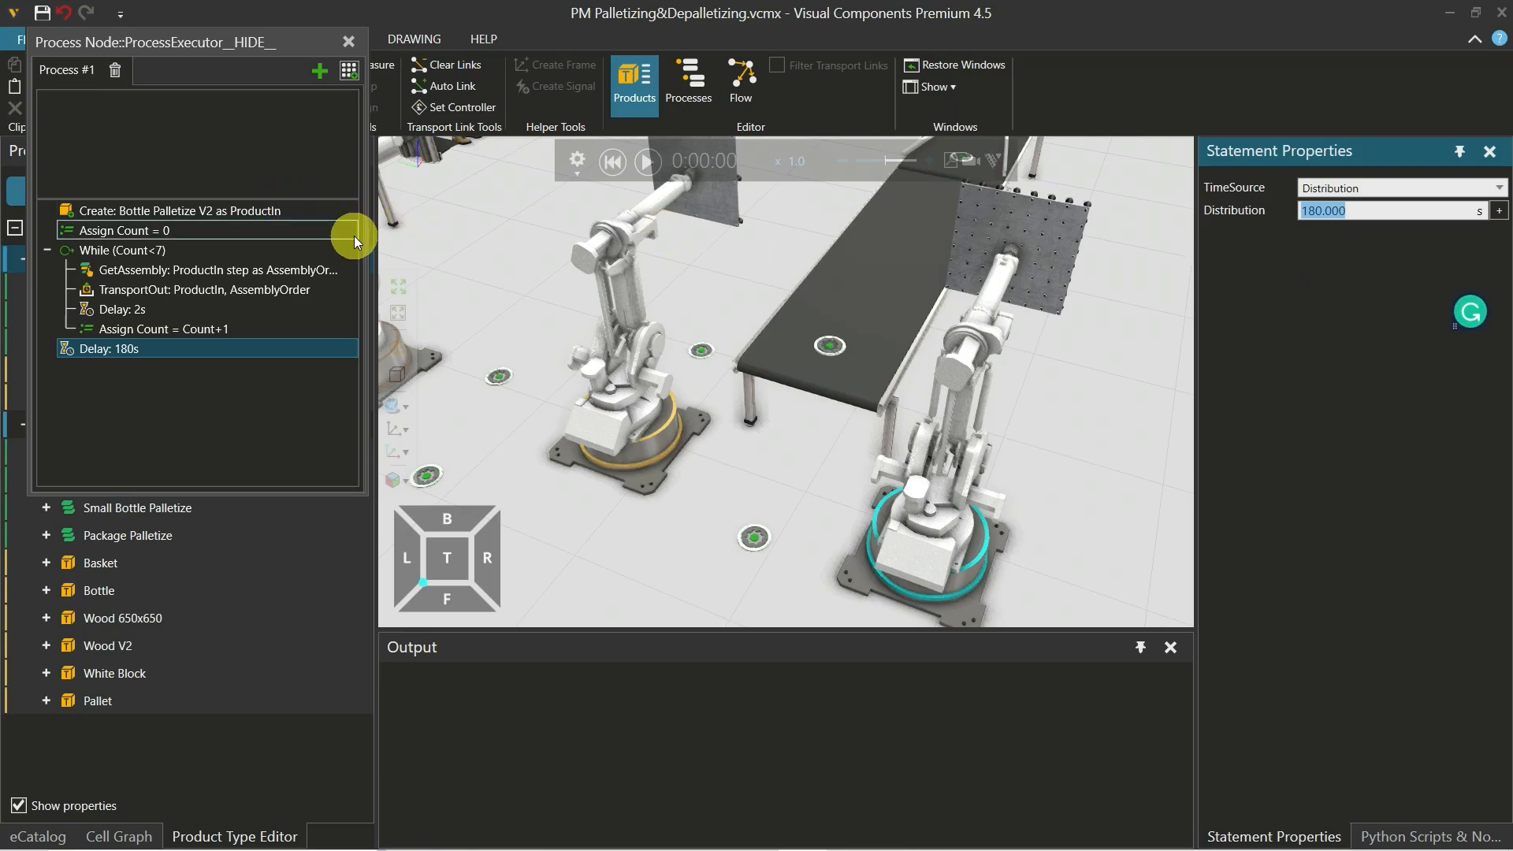
Run and pause the simulation from the top view, examine the robot at the curved conveyor's end, close the Process #1 routine and reset
left_click(647, 161)
left_click(444, 557)
scroll(1003, 451, "down", 5)
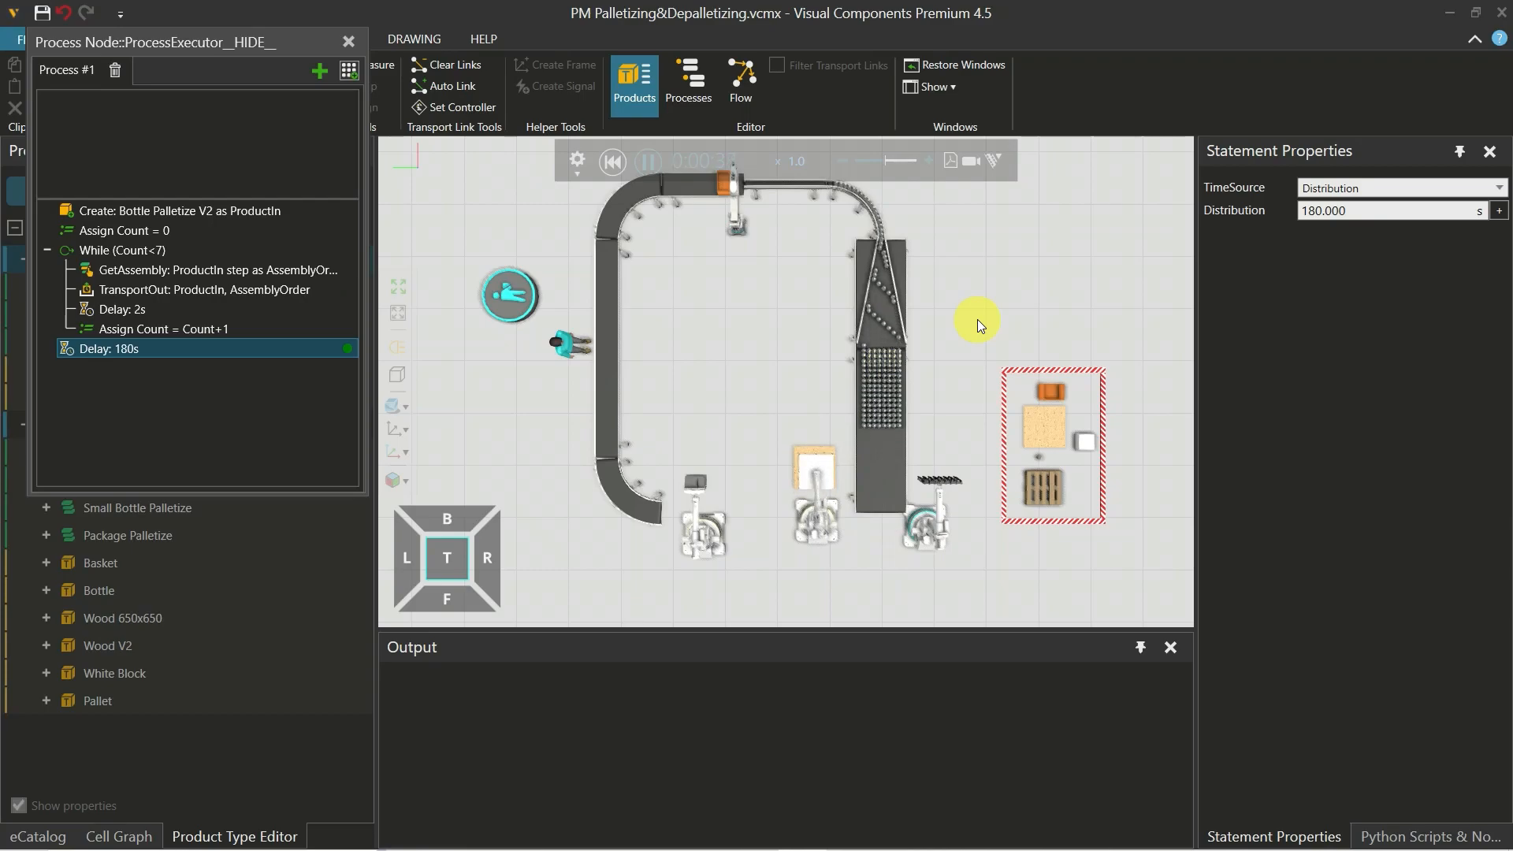
left_click(648, 162)
scroll(896, 488, "up", 5)
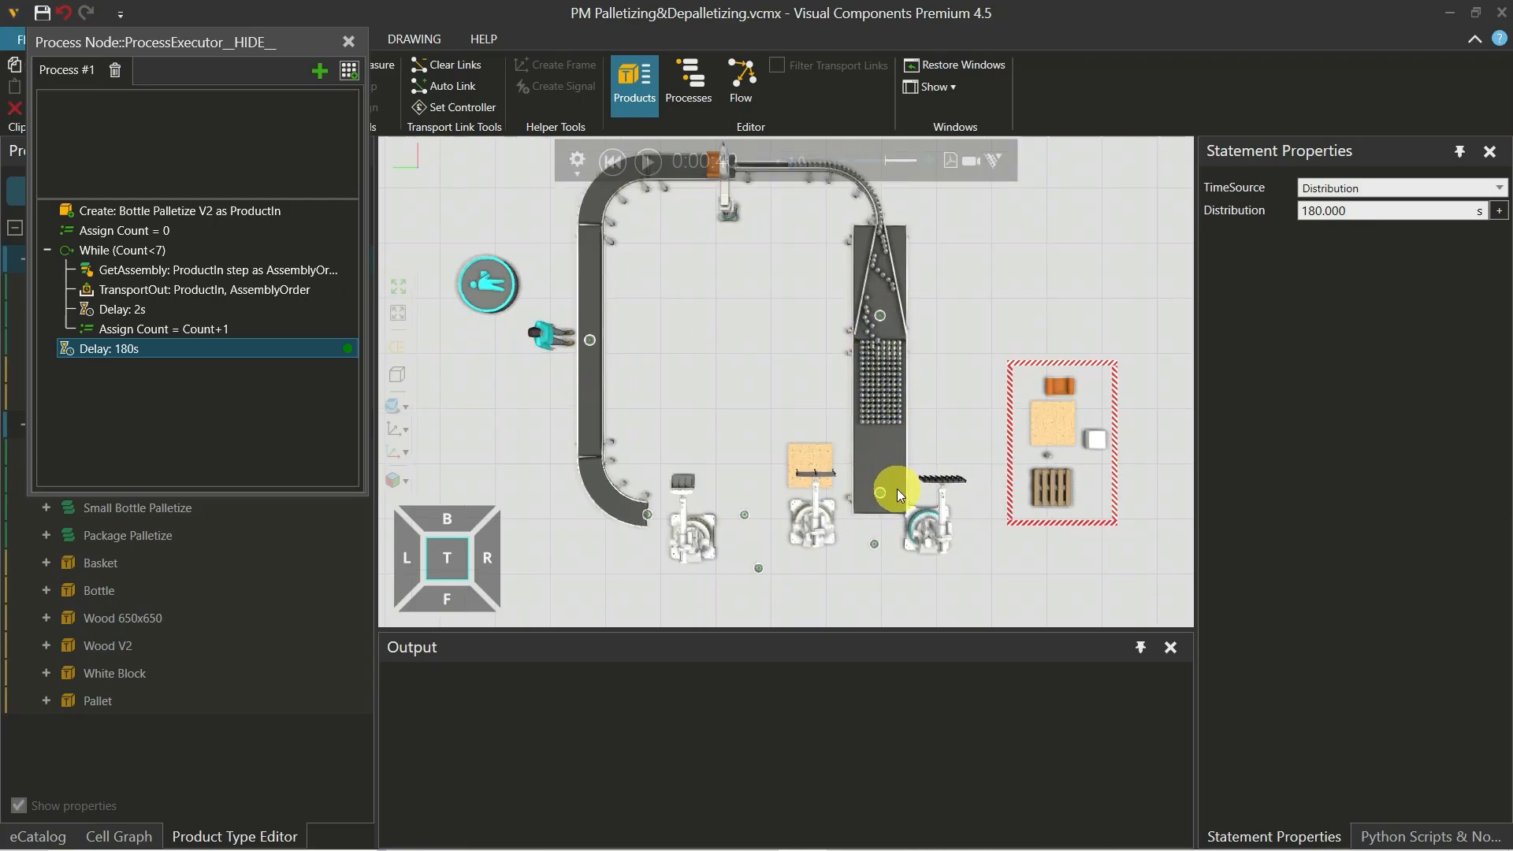
middle_click_drag(608, 361, 890, 274)
scroll(792, 418, "up", 3)
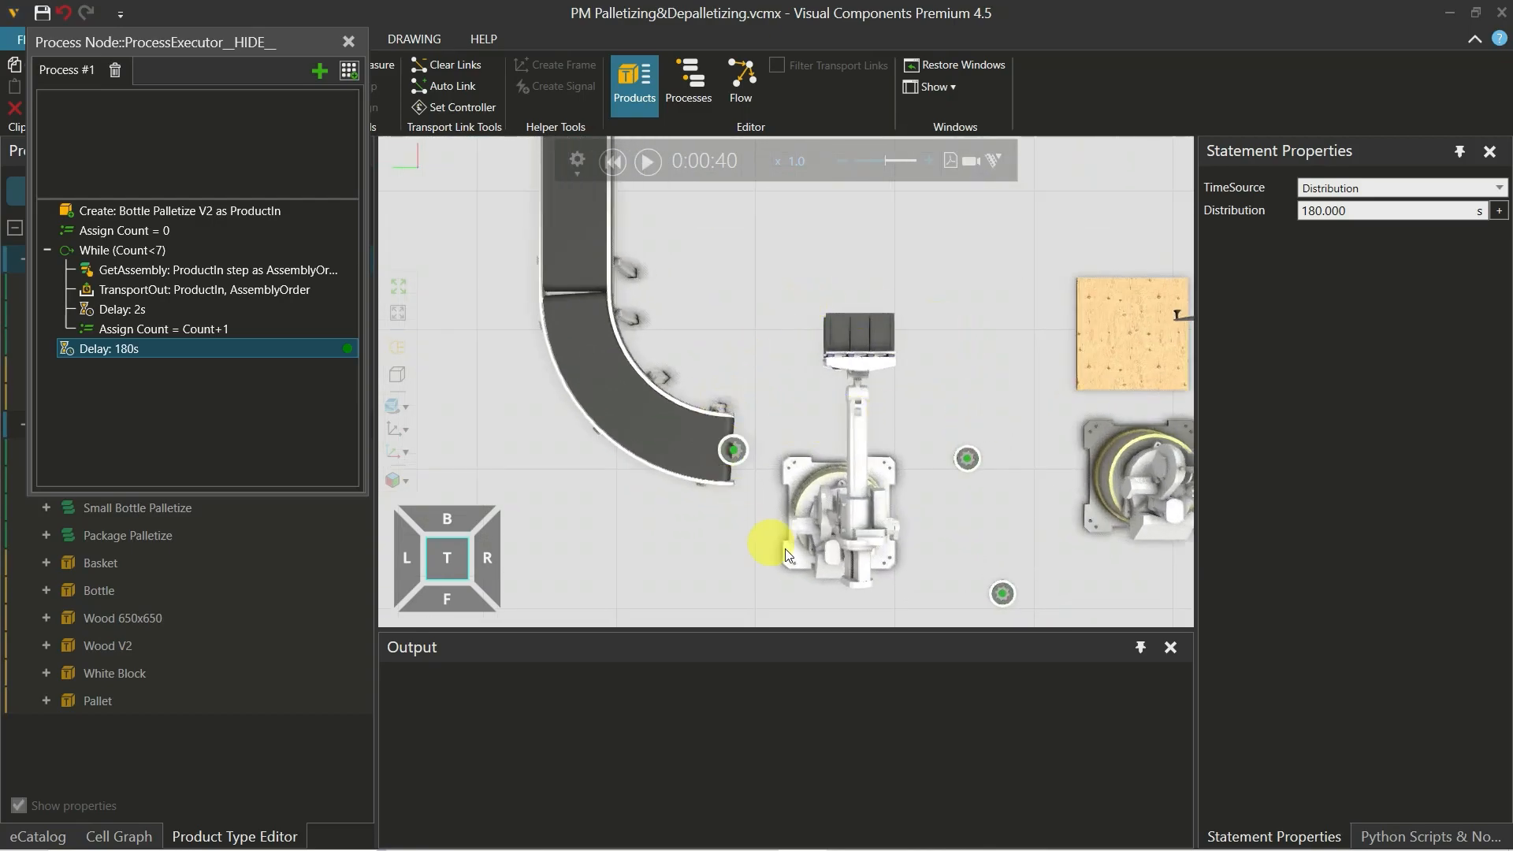
left_click(347, 41)
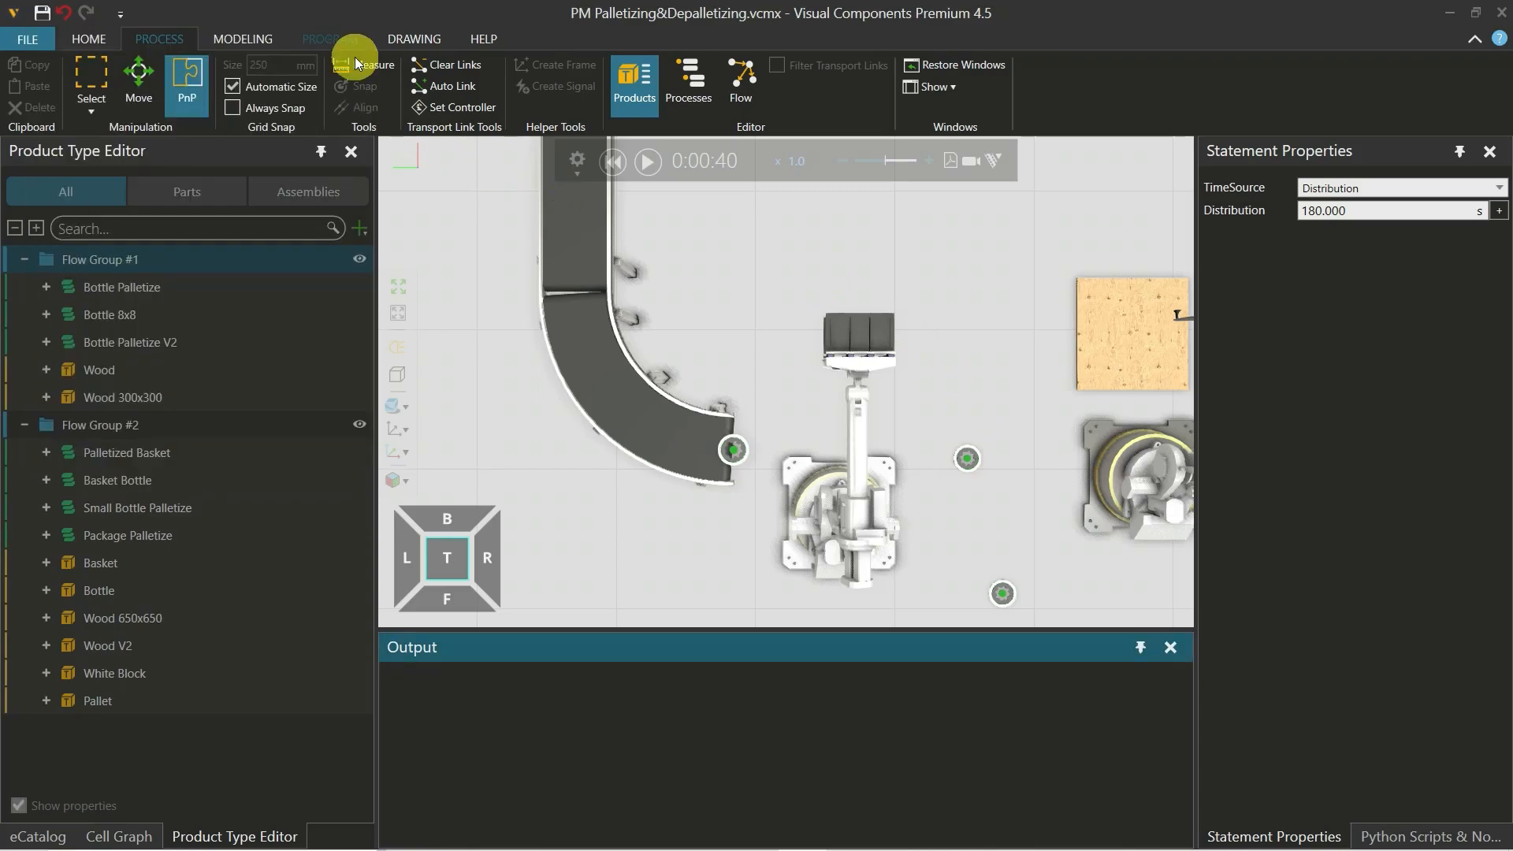
scroll(864, 258, "down", 1)
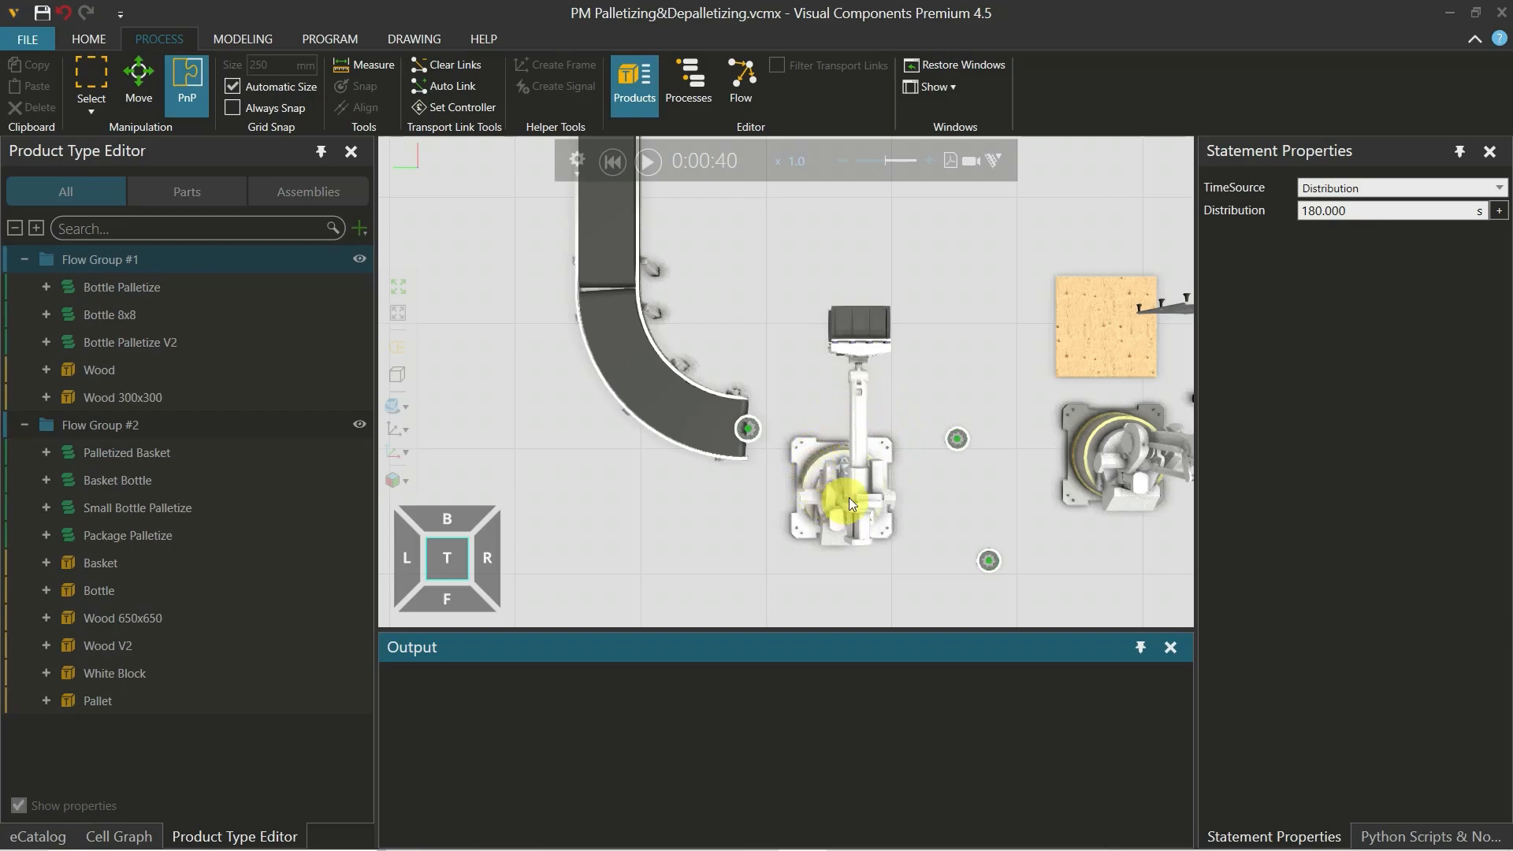
left_click(612, 161)
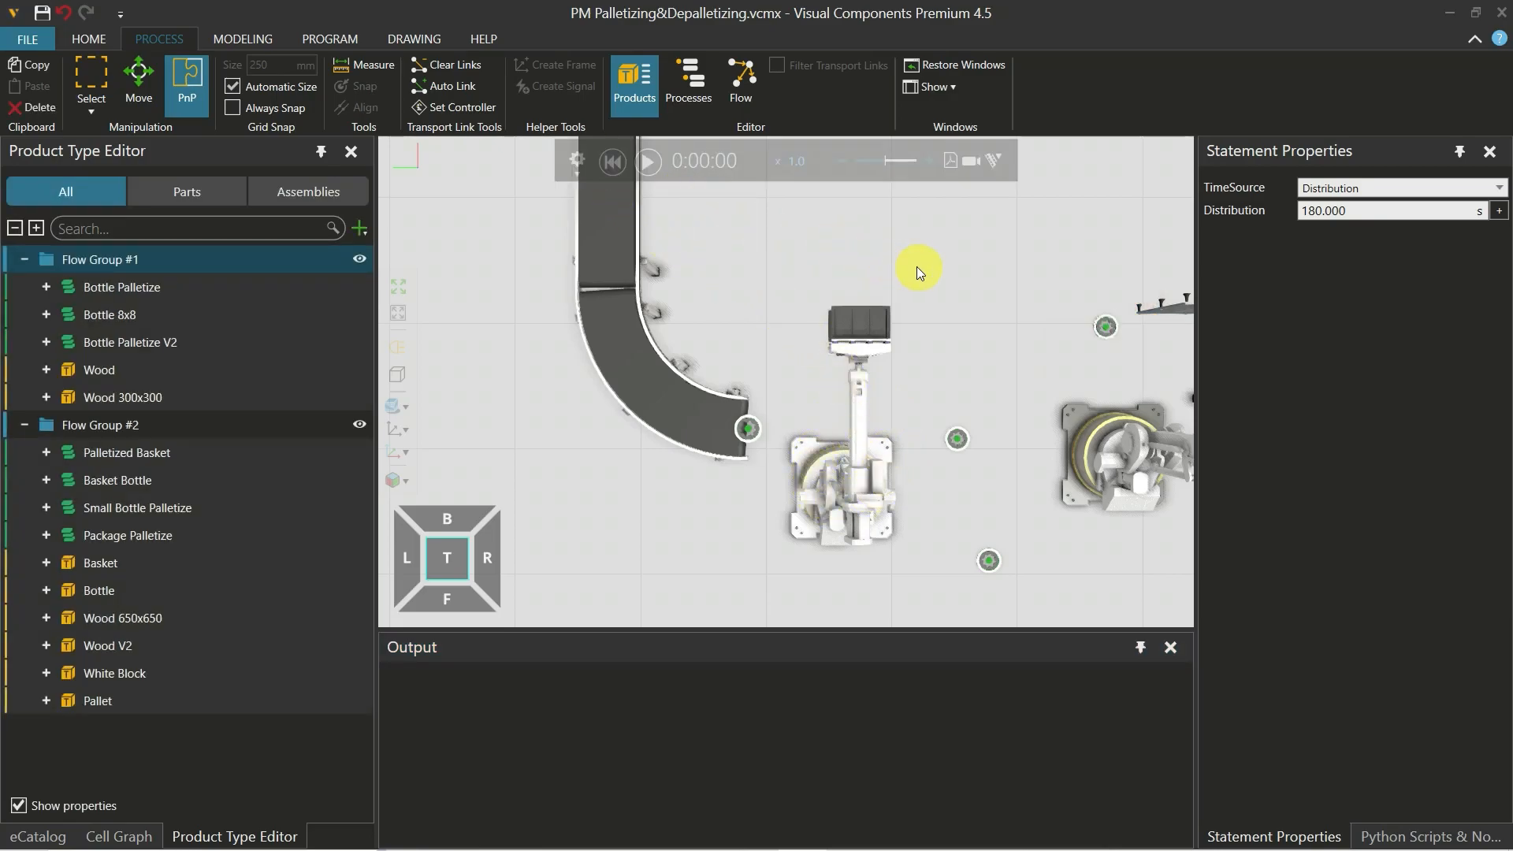
middle_click_drag(917, 268, 910, 278)
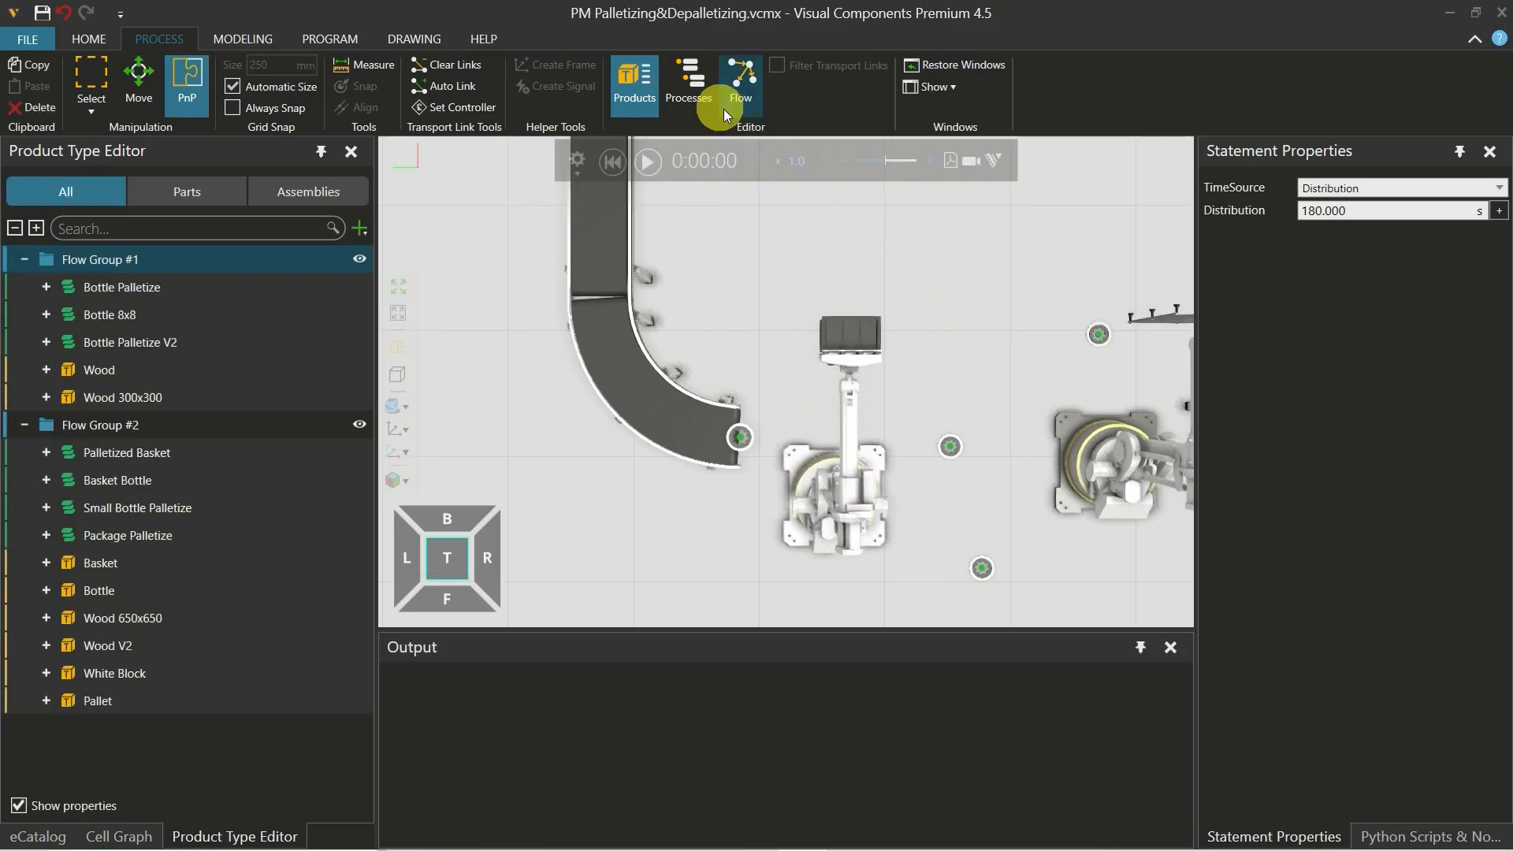
Display the process labels and review the statements of the Process #4 routine
left_click(701, 97)
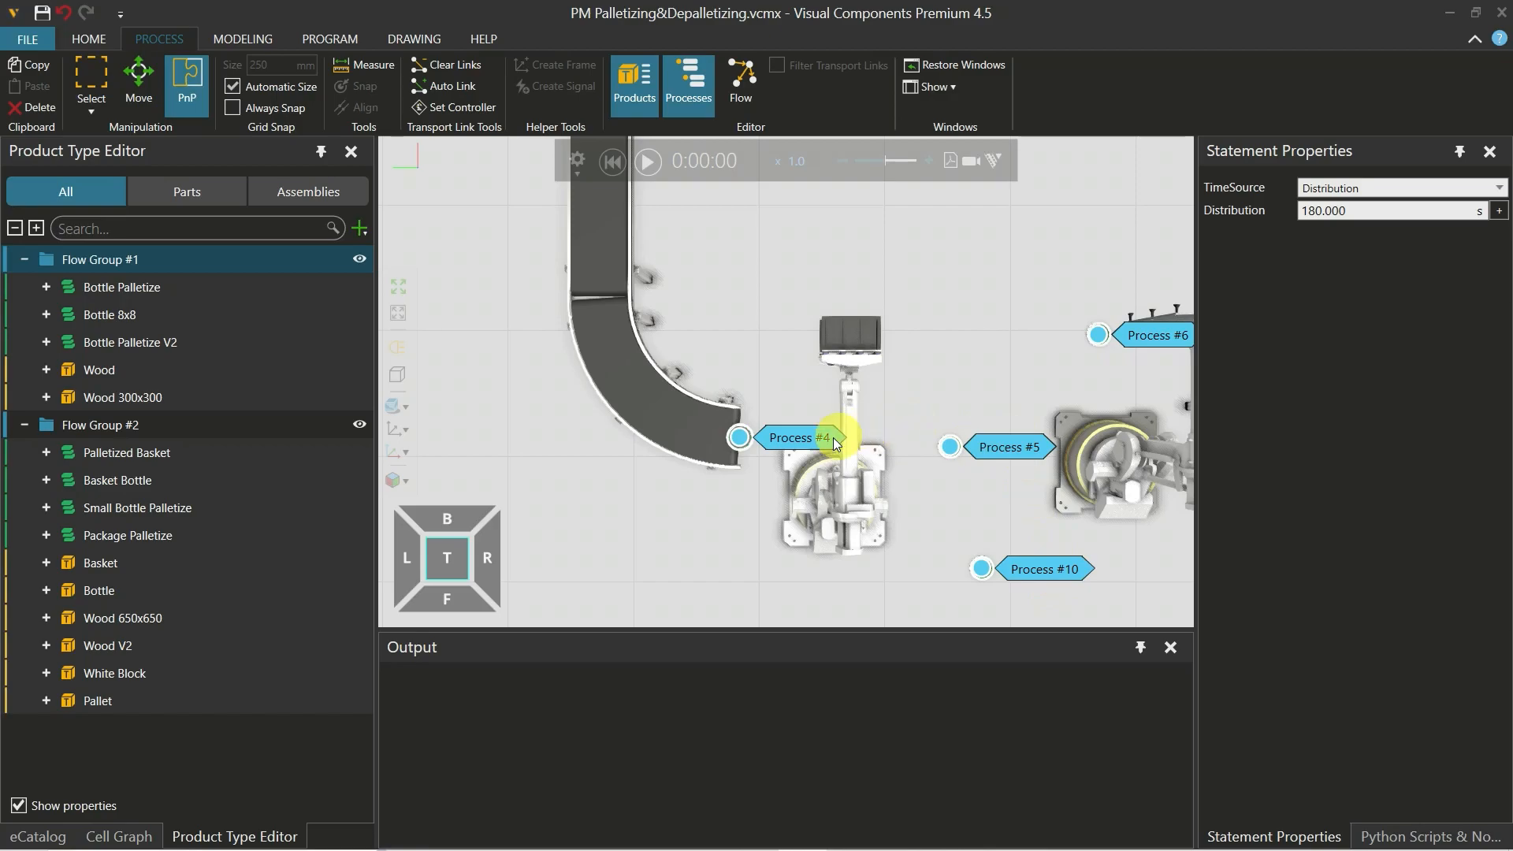
double_click(810, 438)
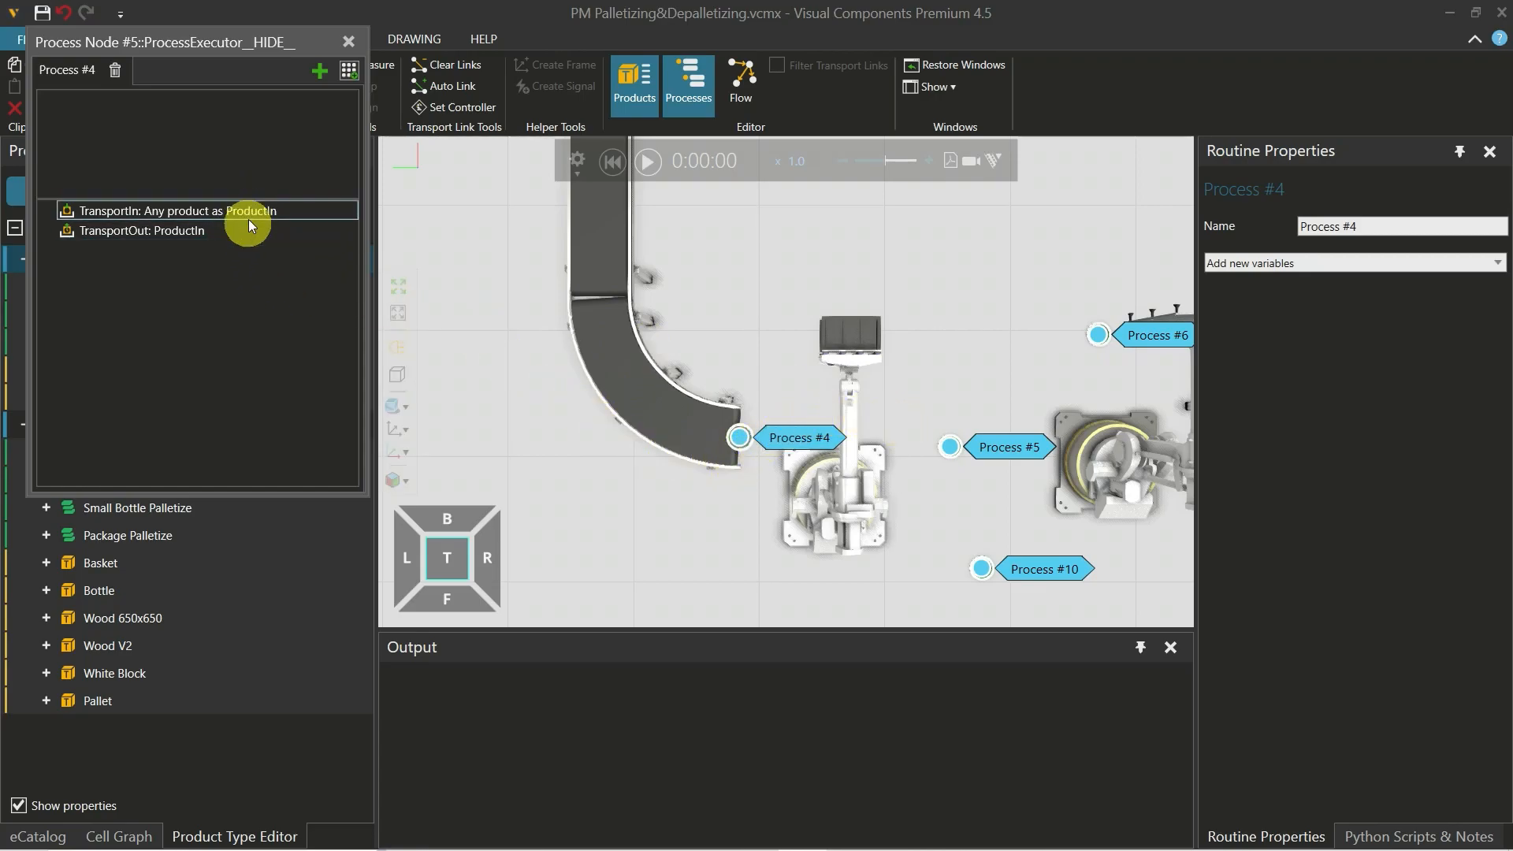
left_click(348, 42)
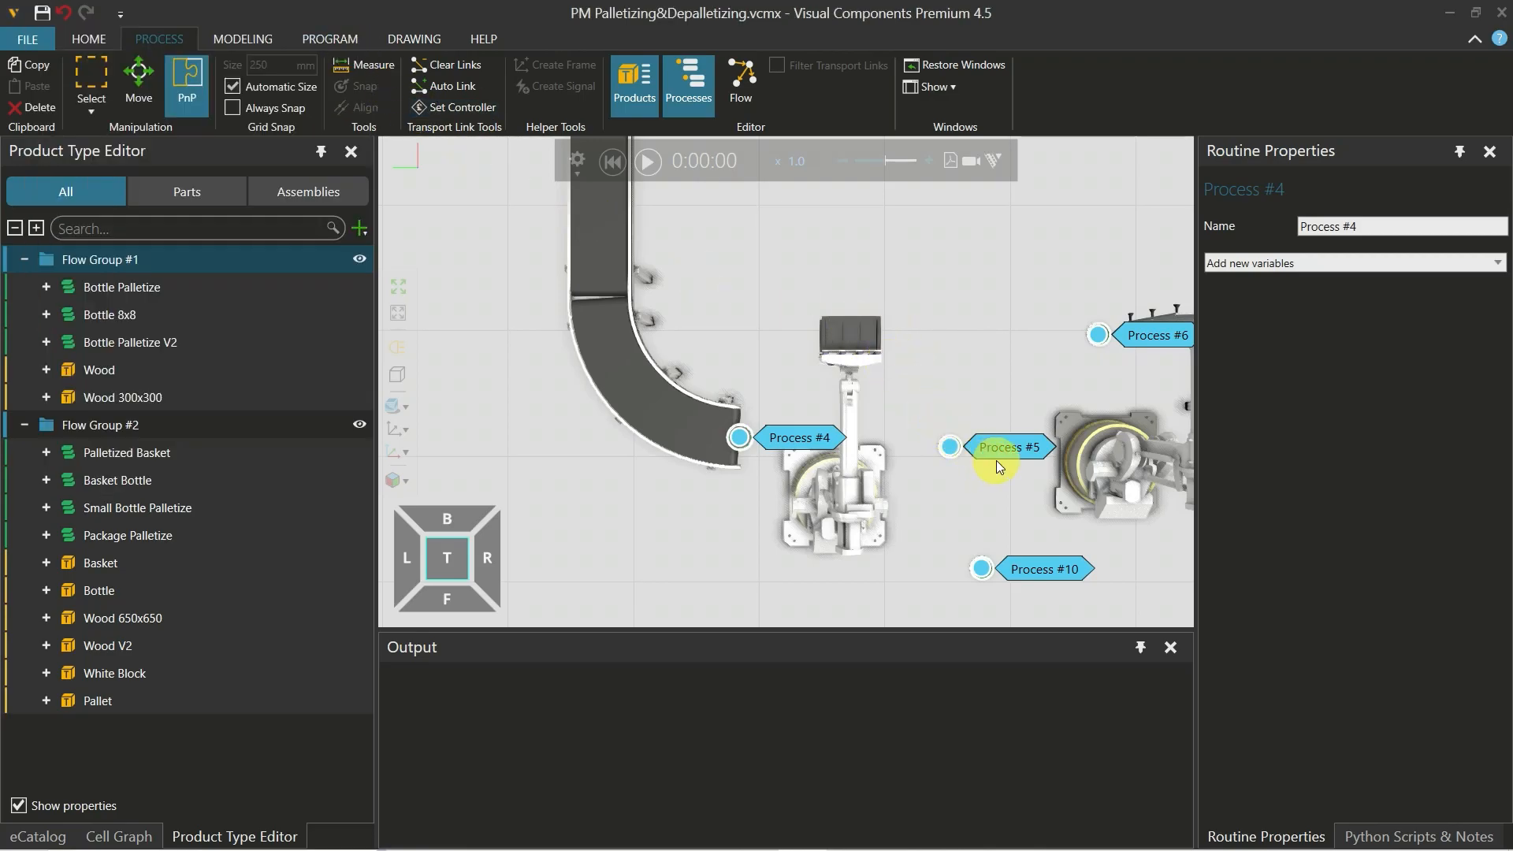
Add a Create statement before the TransportOut statement in the Process #10 routine
double_click(1065, 562)
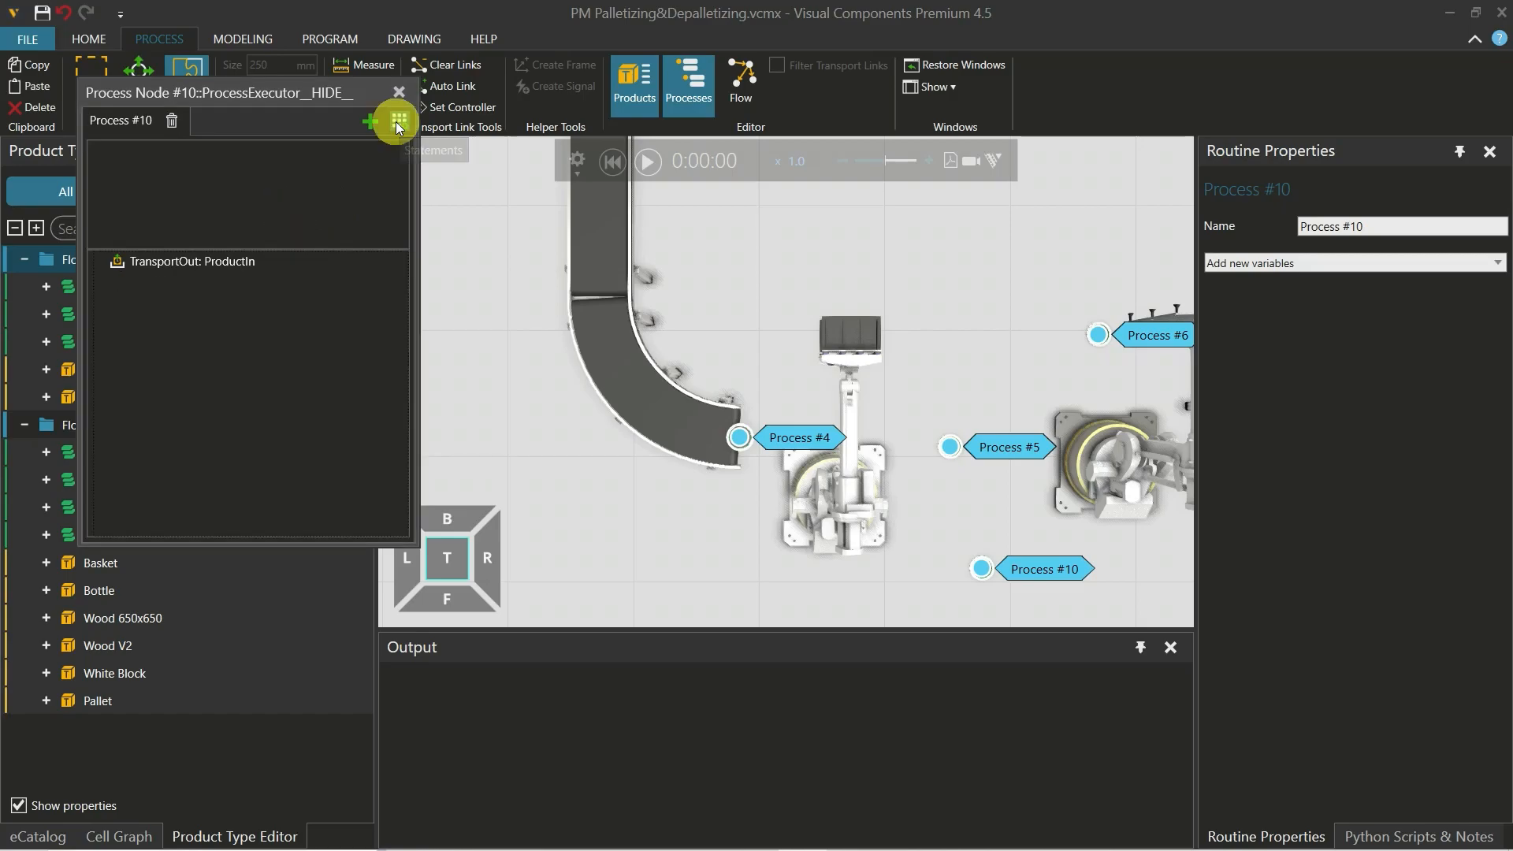
left_click(396, 121)
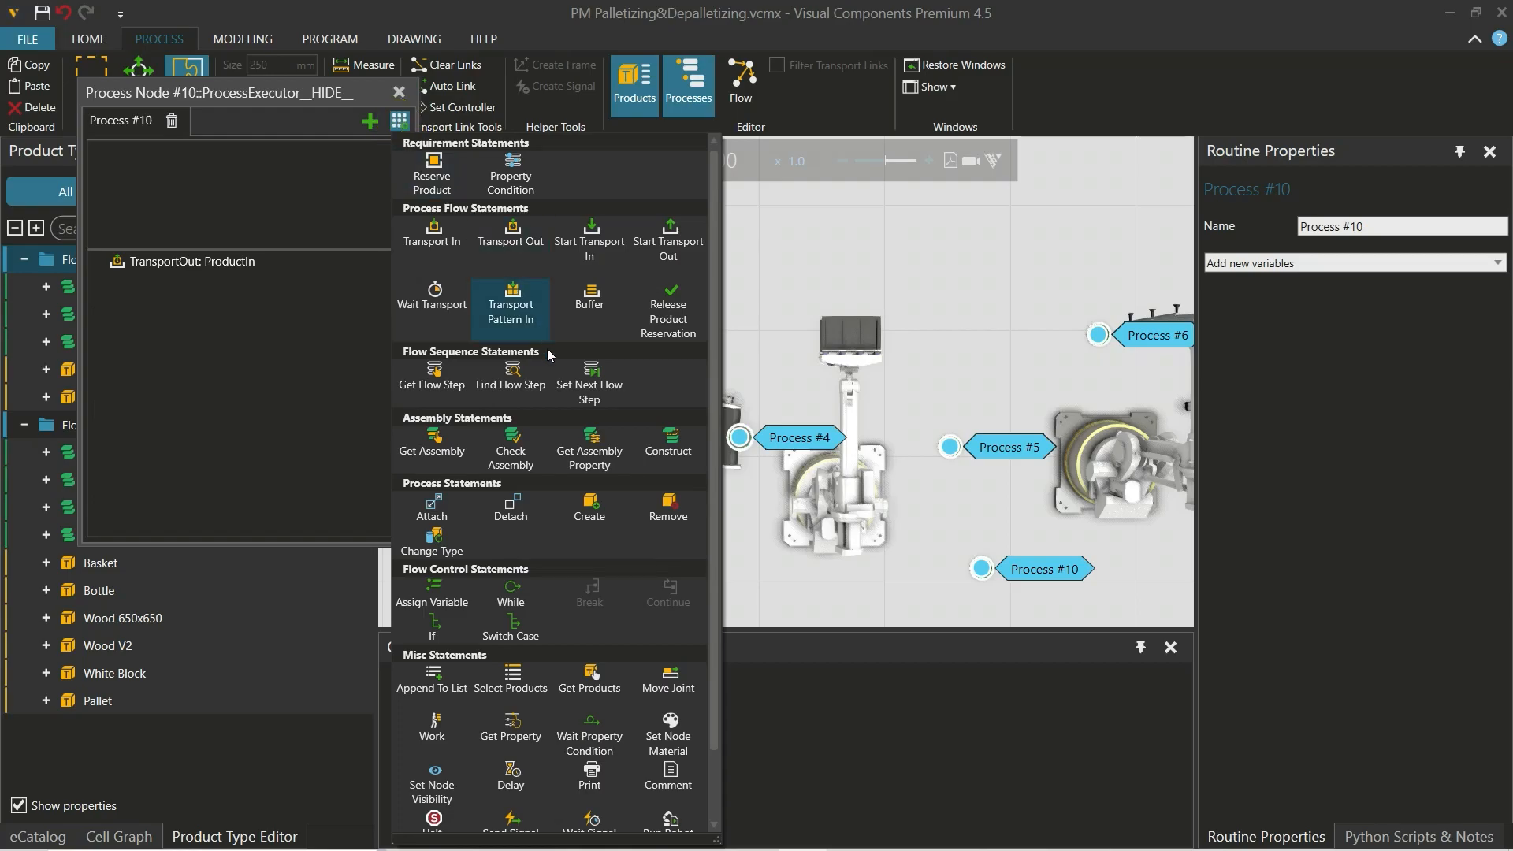
left_click(589, 509)
left_click(280, 296)
left_click_drag(285, 280, 301, 253)
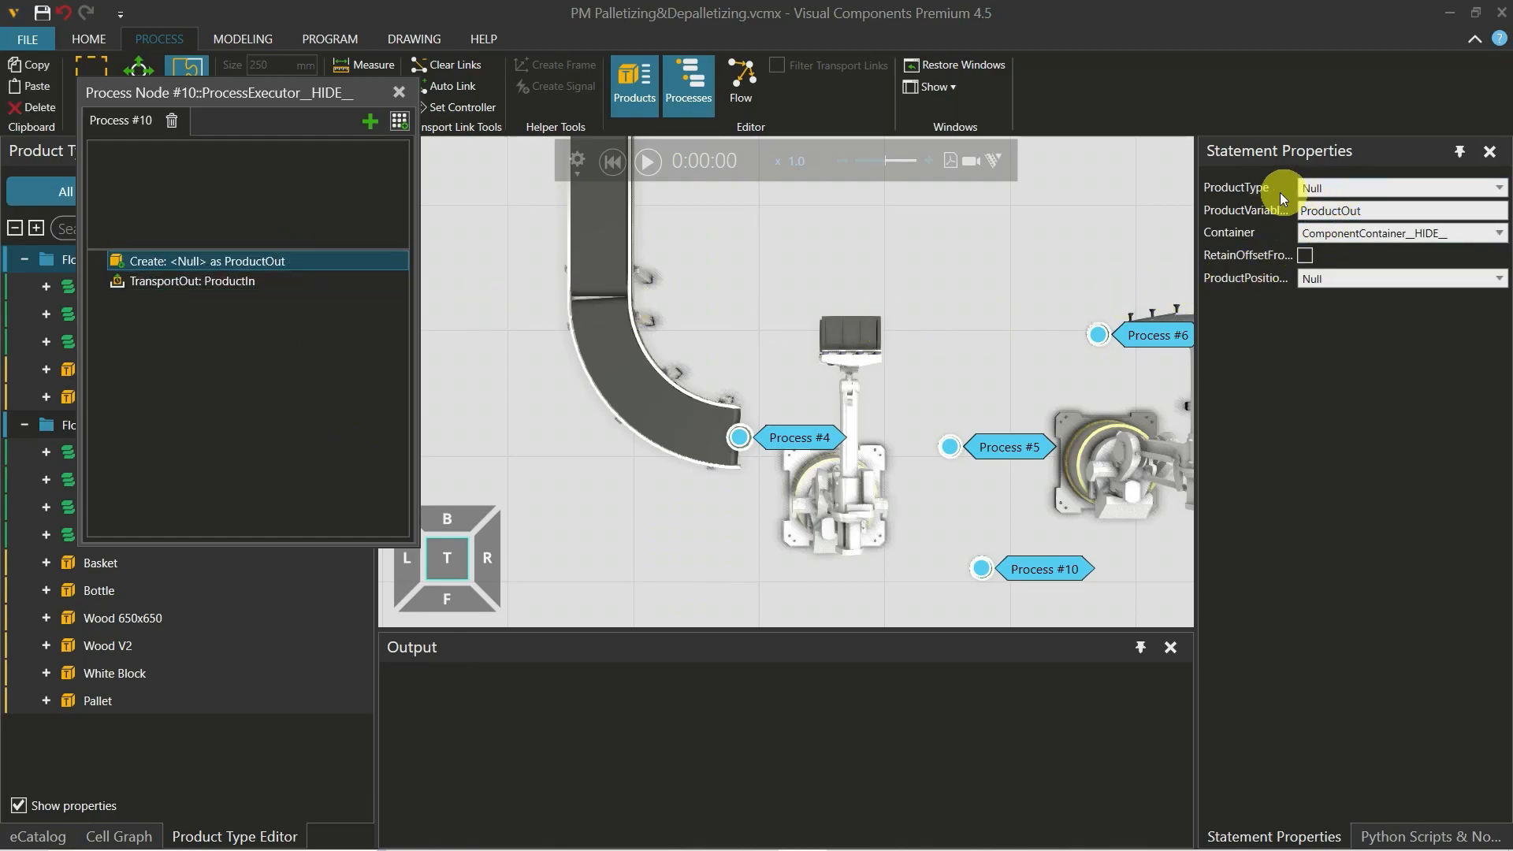
Set the Create statement's product type to Palletized Basket and keep only Step #1 in its assembly steps
left_click(1311, 188)
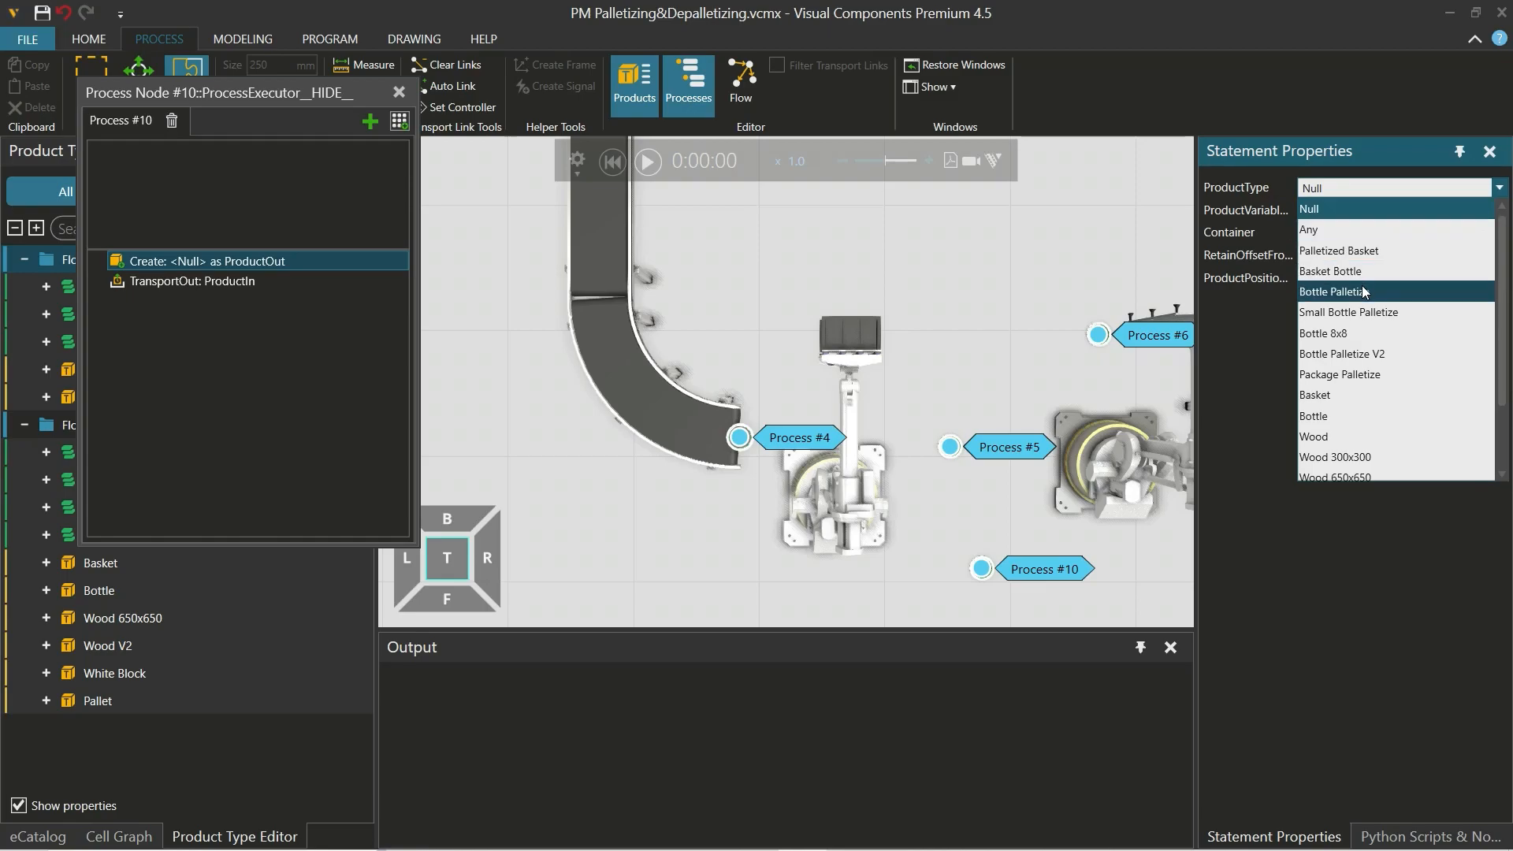
left_click(956, 341)
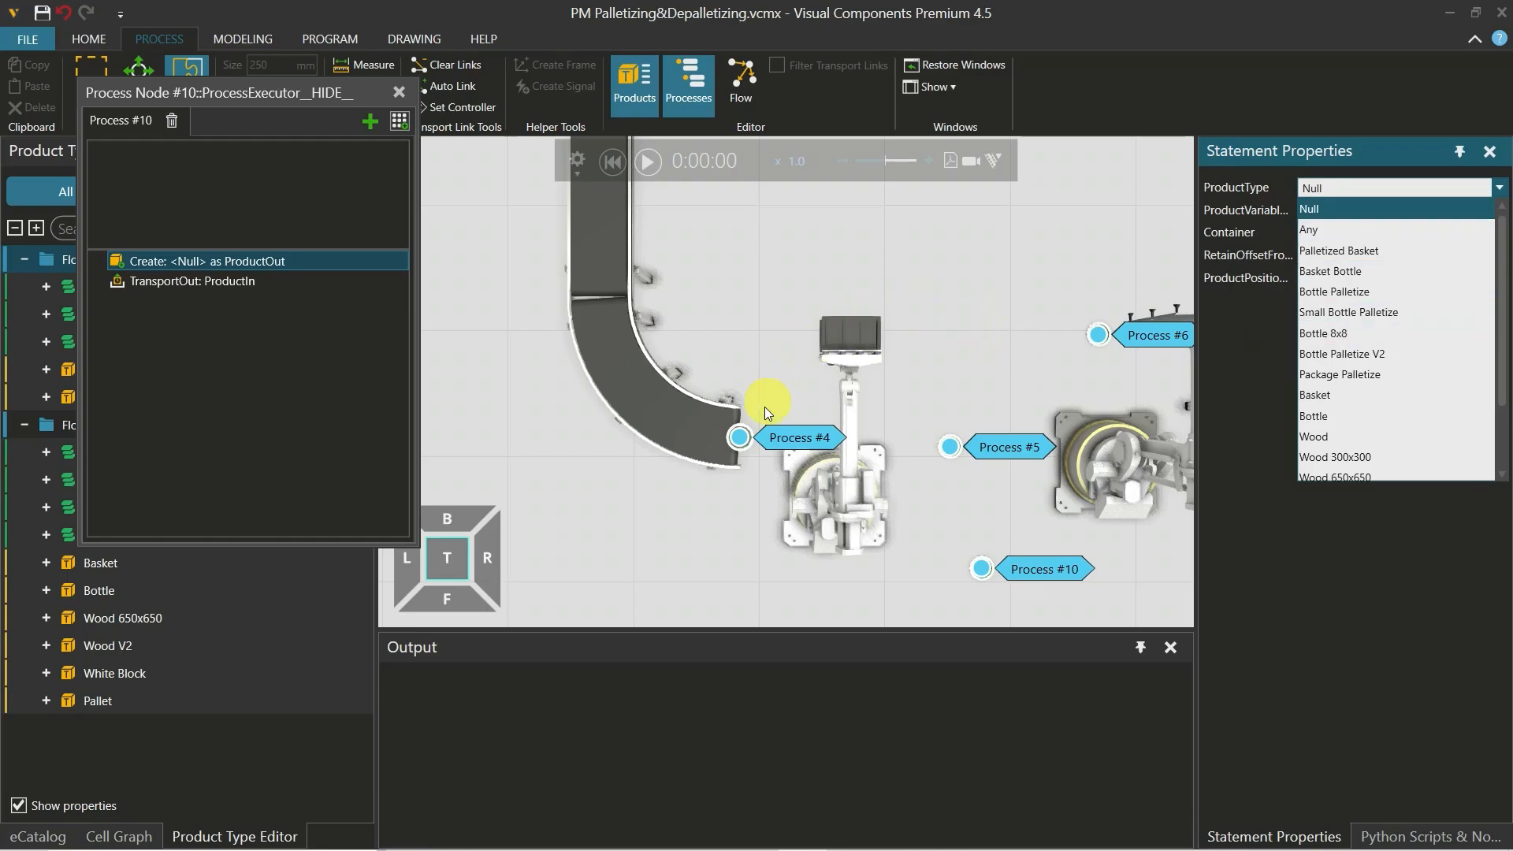
left_click(1416, 251)
left_click(1270, 216)
left_click(1343, 215)
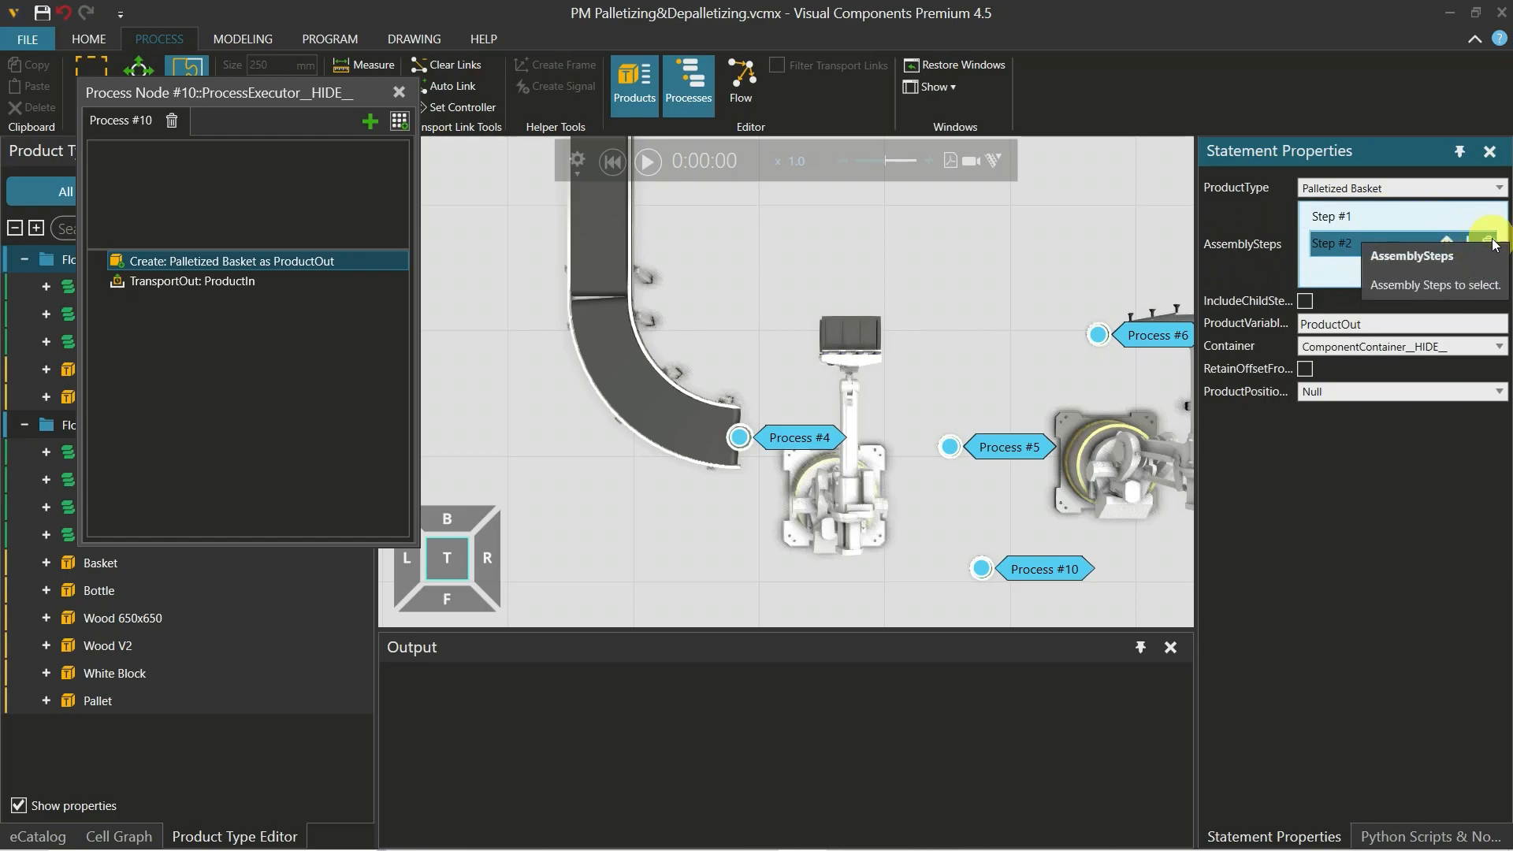
left_click(1486, 244)
Examine Step #1 of the Palletized Basket assembly and the properties of the Create and TransportOut statements in Process #10
left_click_drag(275, 94, 609, 278)
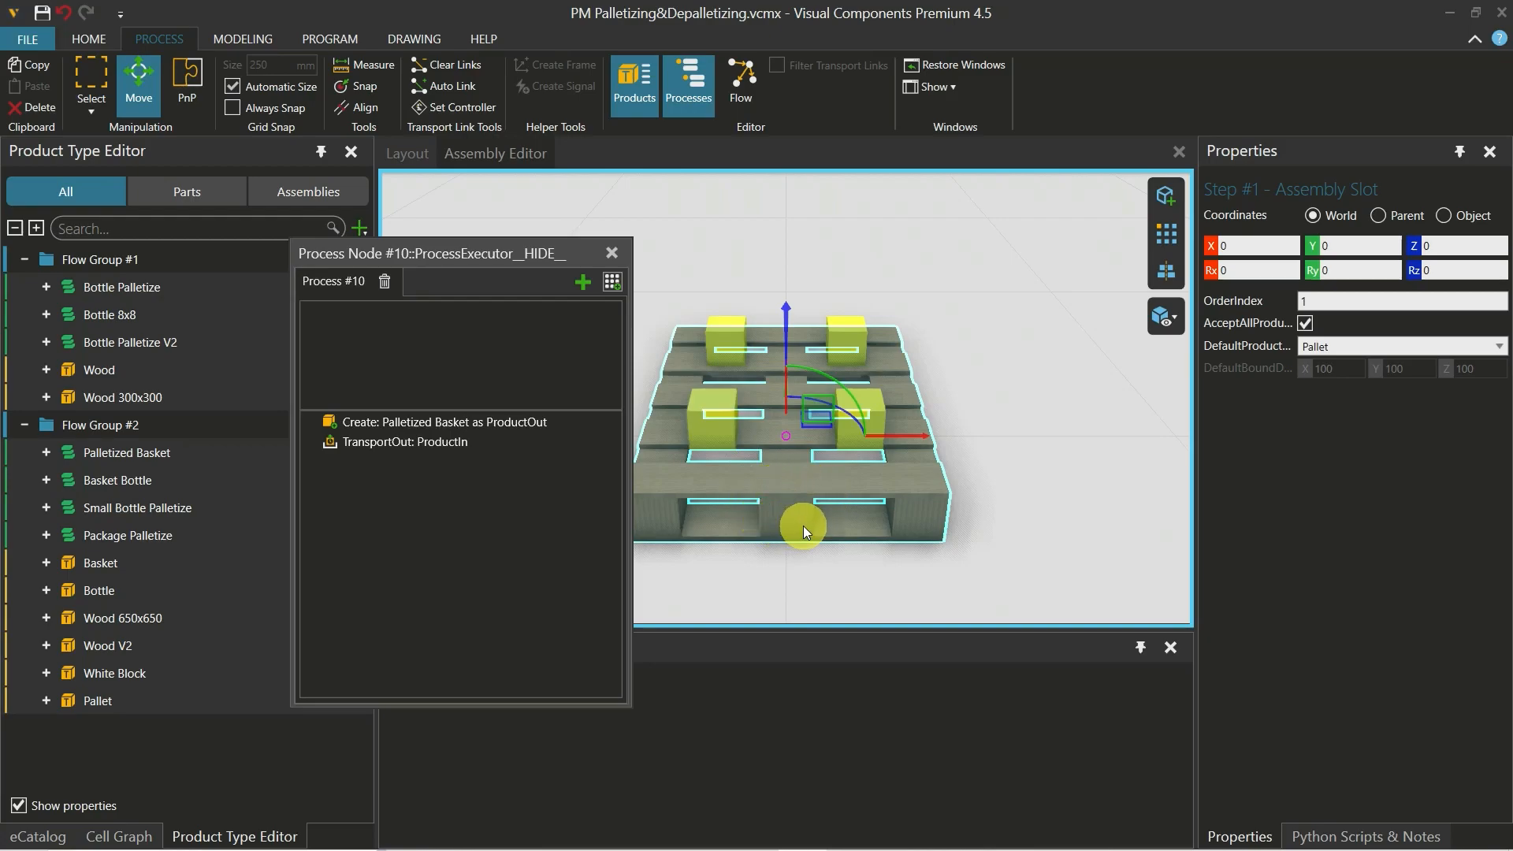
left_click(46, 453)
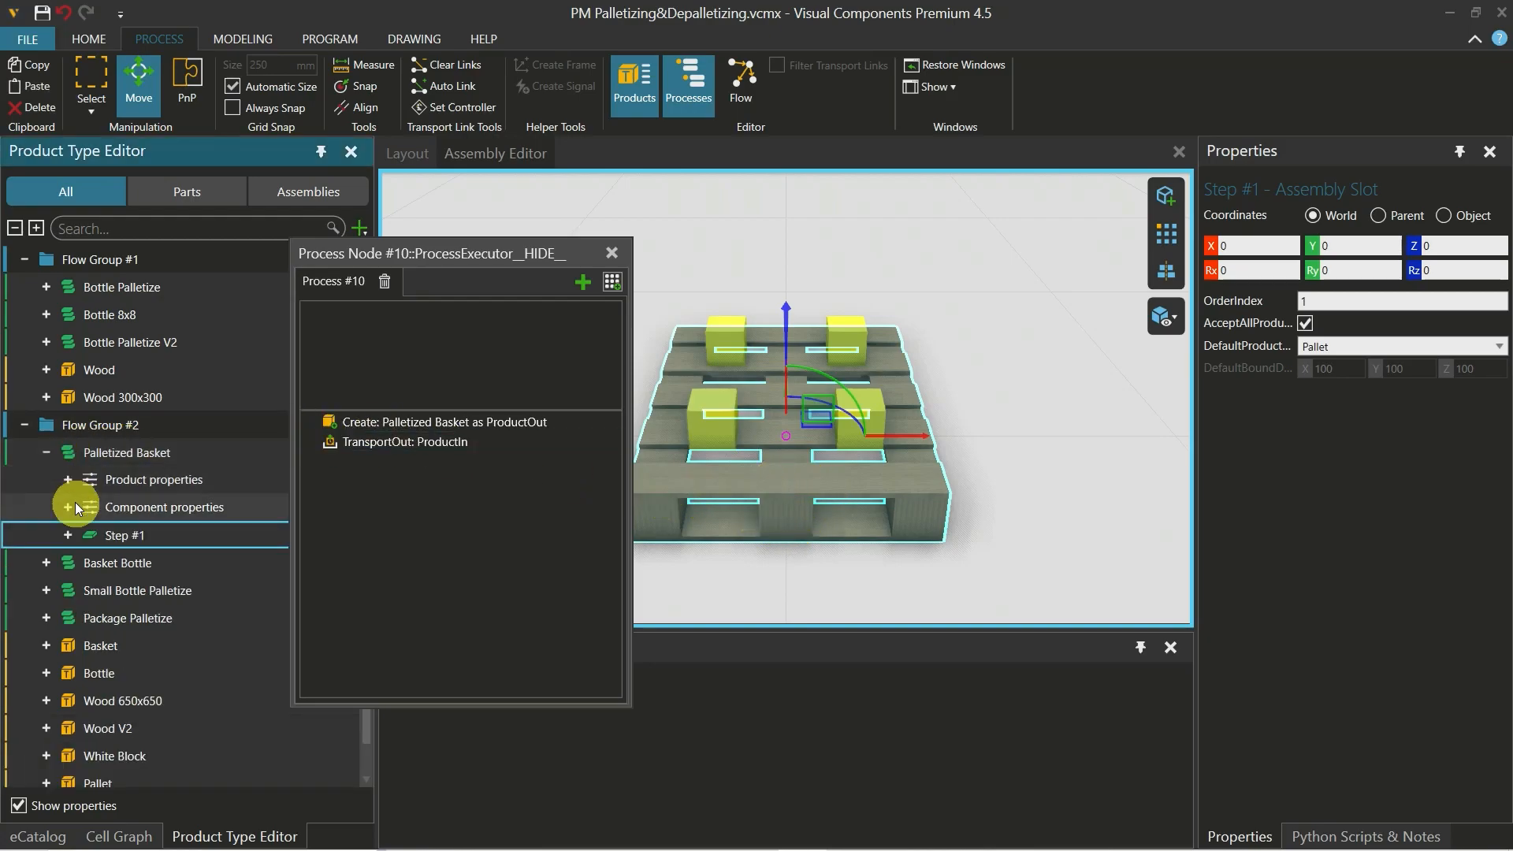
left_click(140, 537)
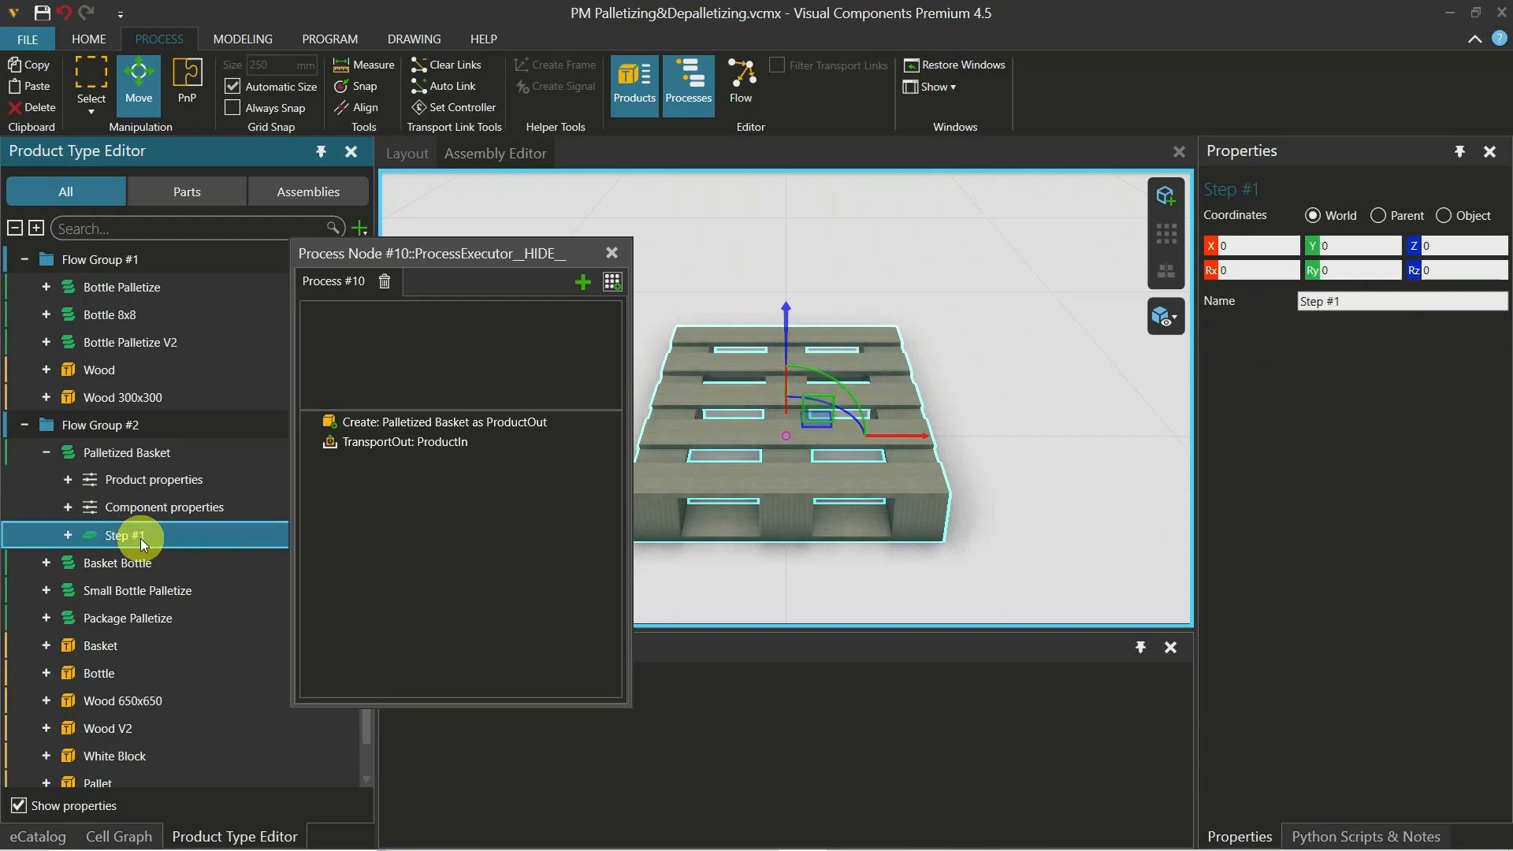
left_click(493, 426)
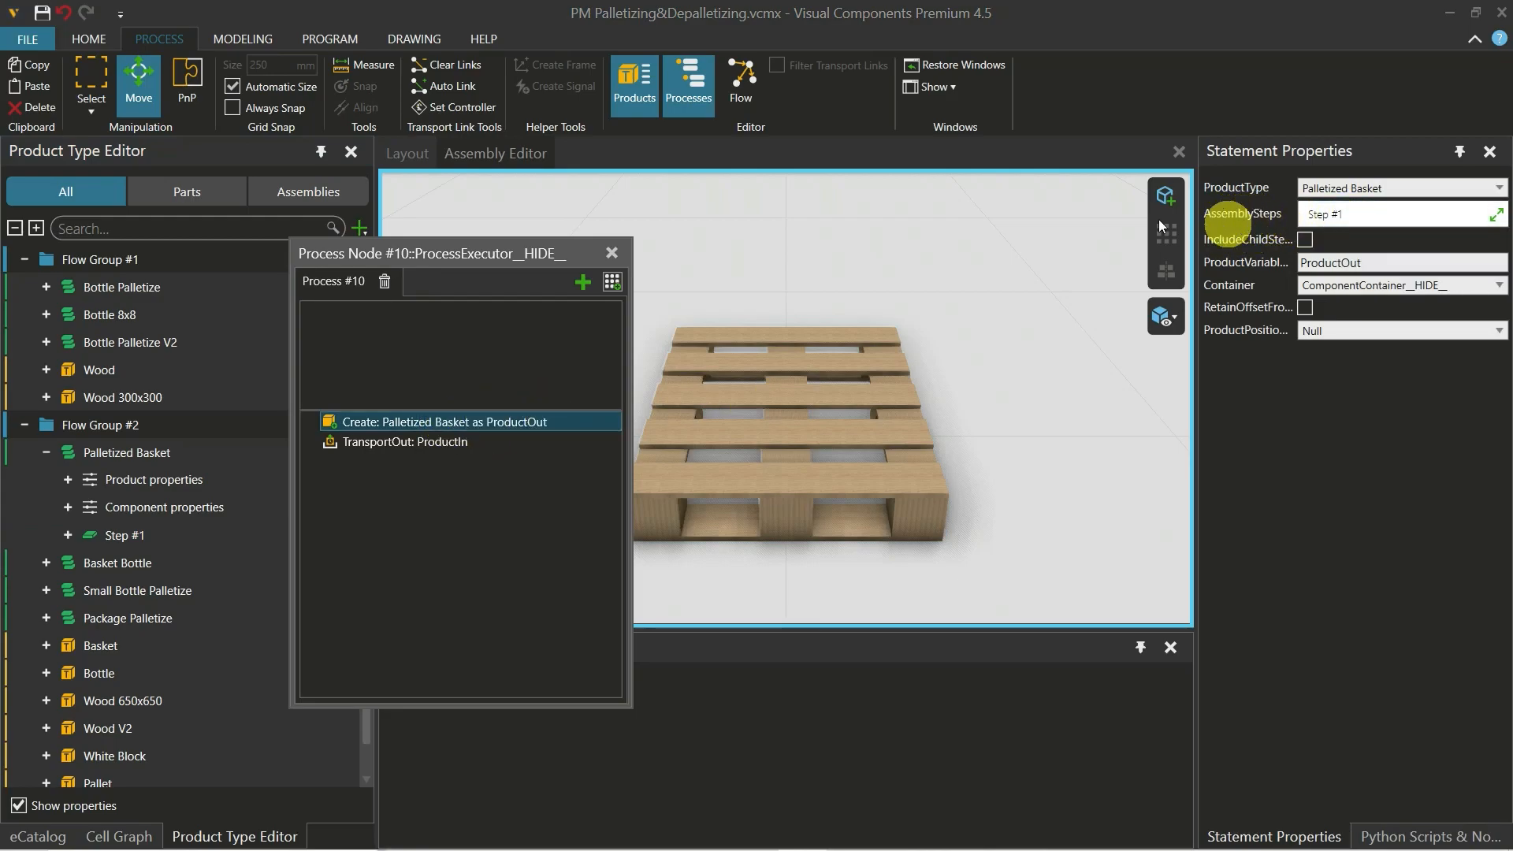
left_click(1178, 152)
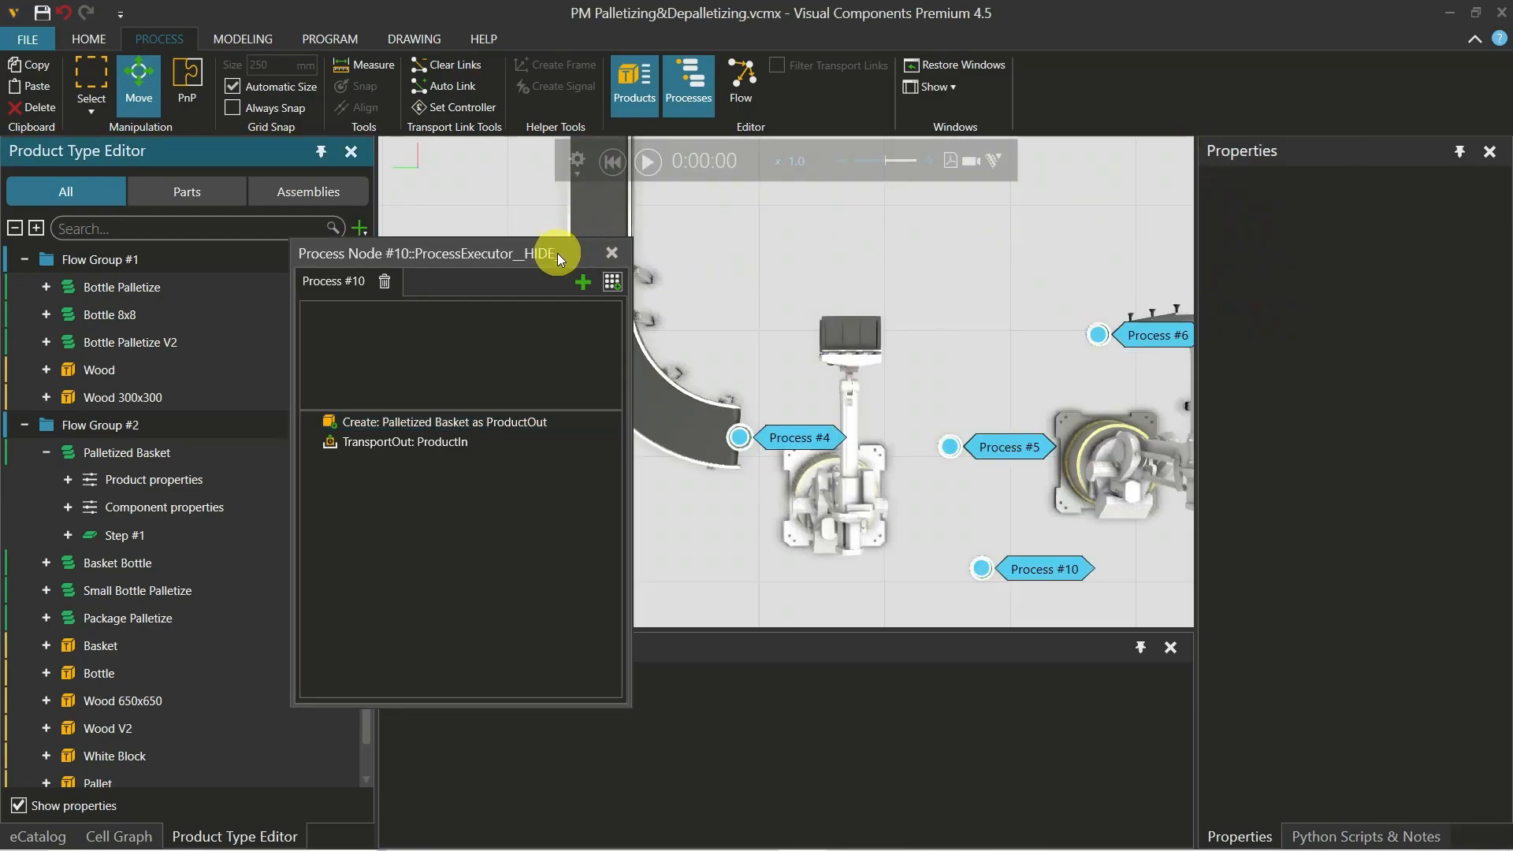
left_click_drag(556, 253, 395, 131)
left_click(379, 323)
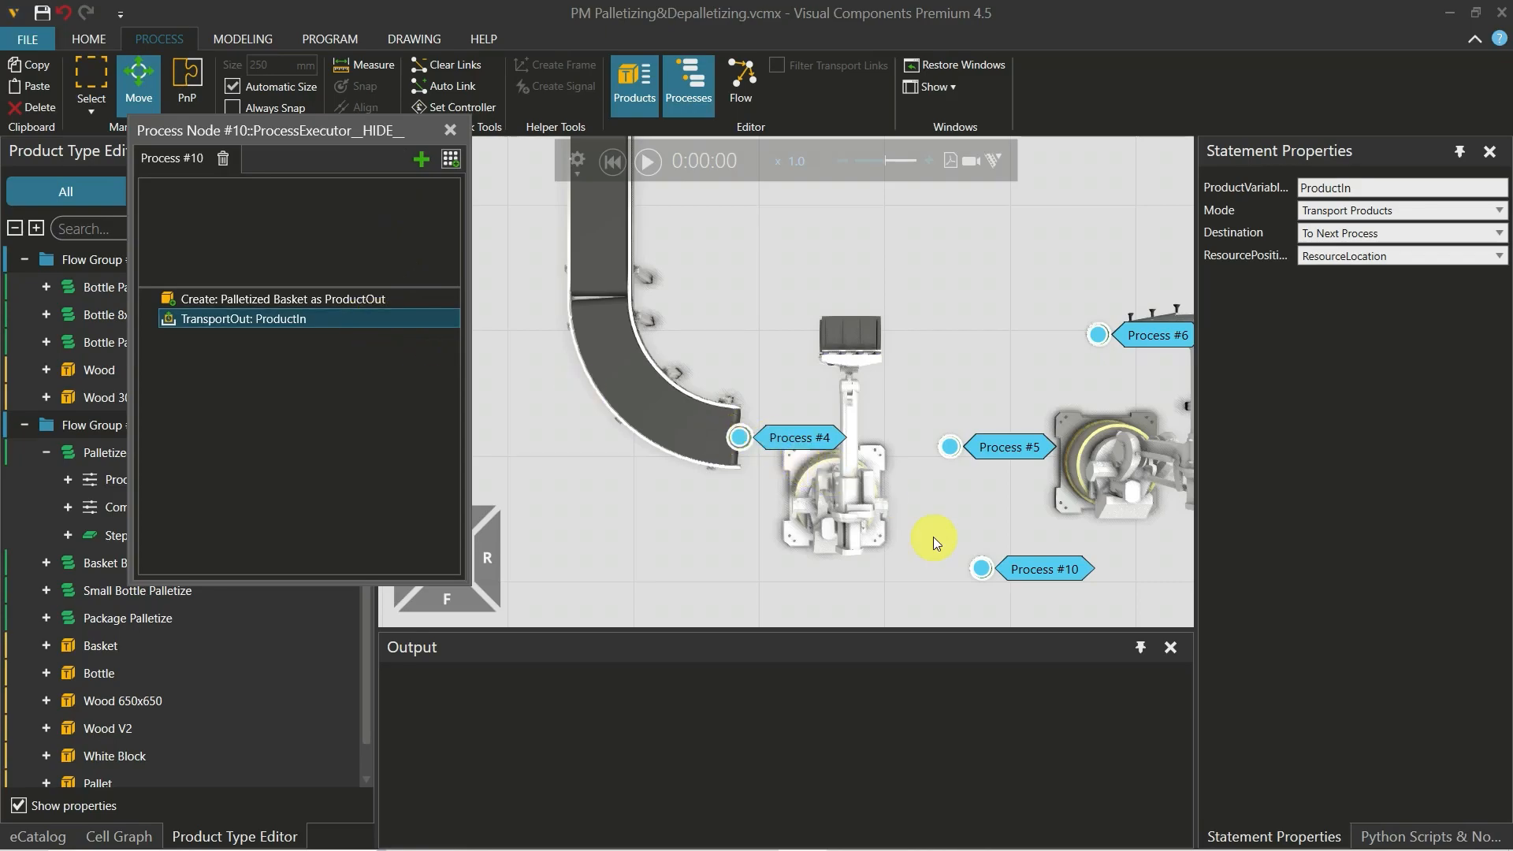
Delete the existing TransportIn and TransportOut statements from the Process #5 routine
left_click(930, 442)
left_click(378, 334)
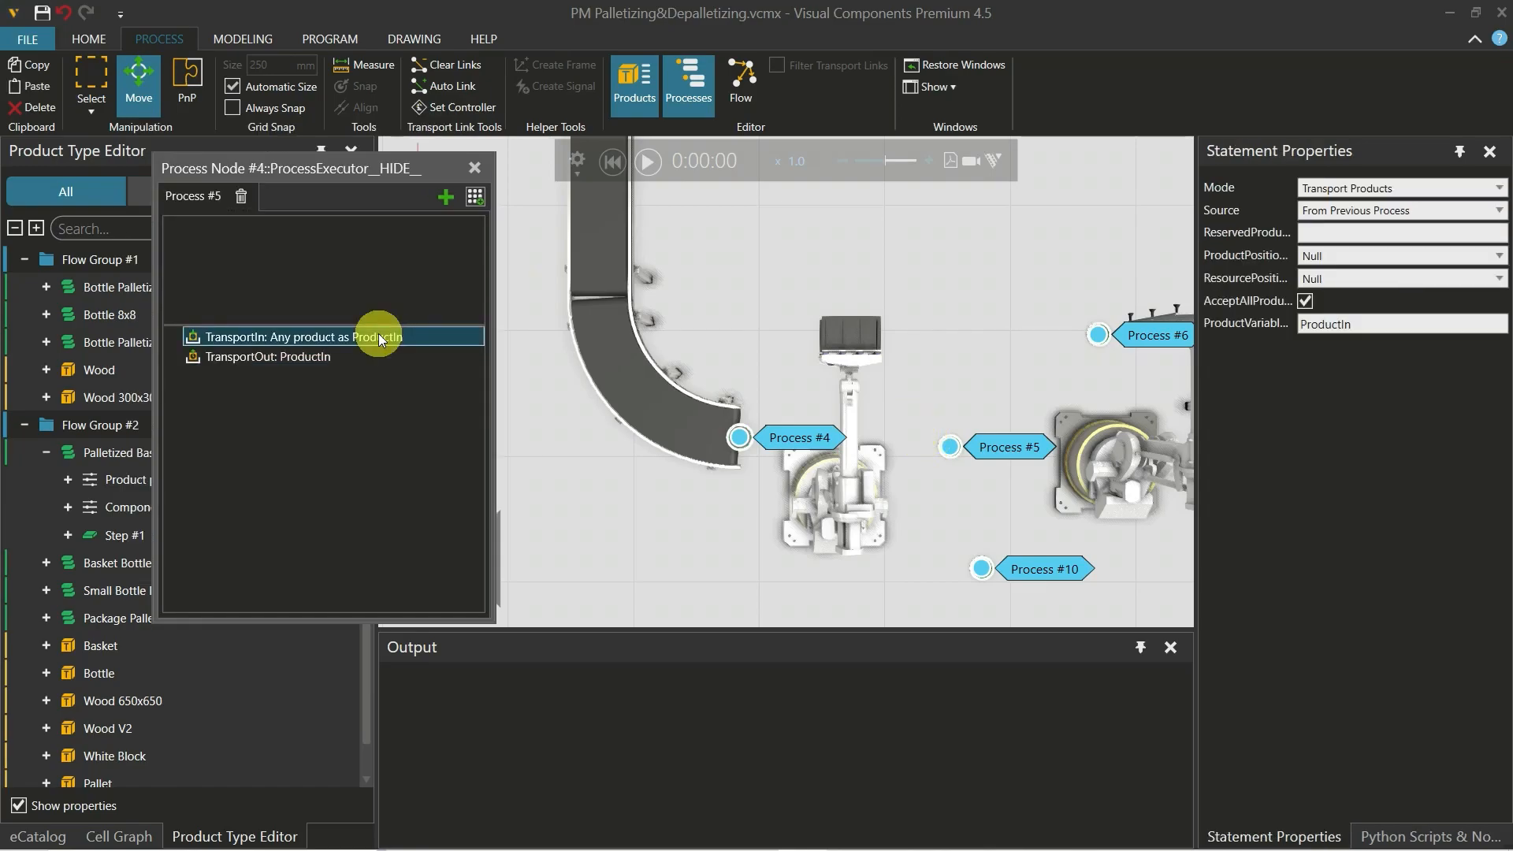
key("Delete")
left_click(379, 333)
key("Delete")
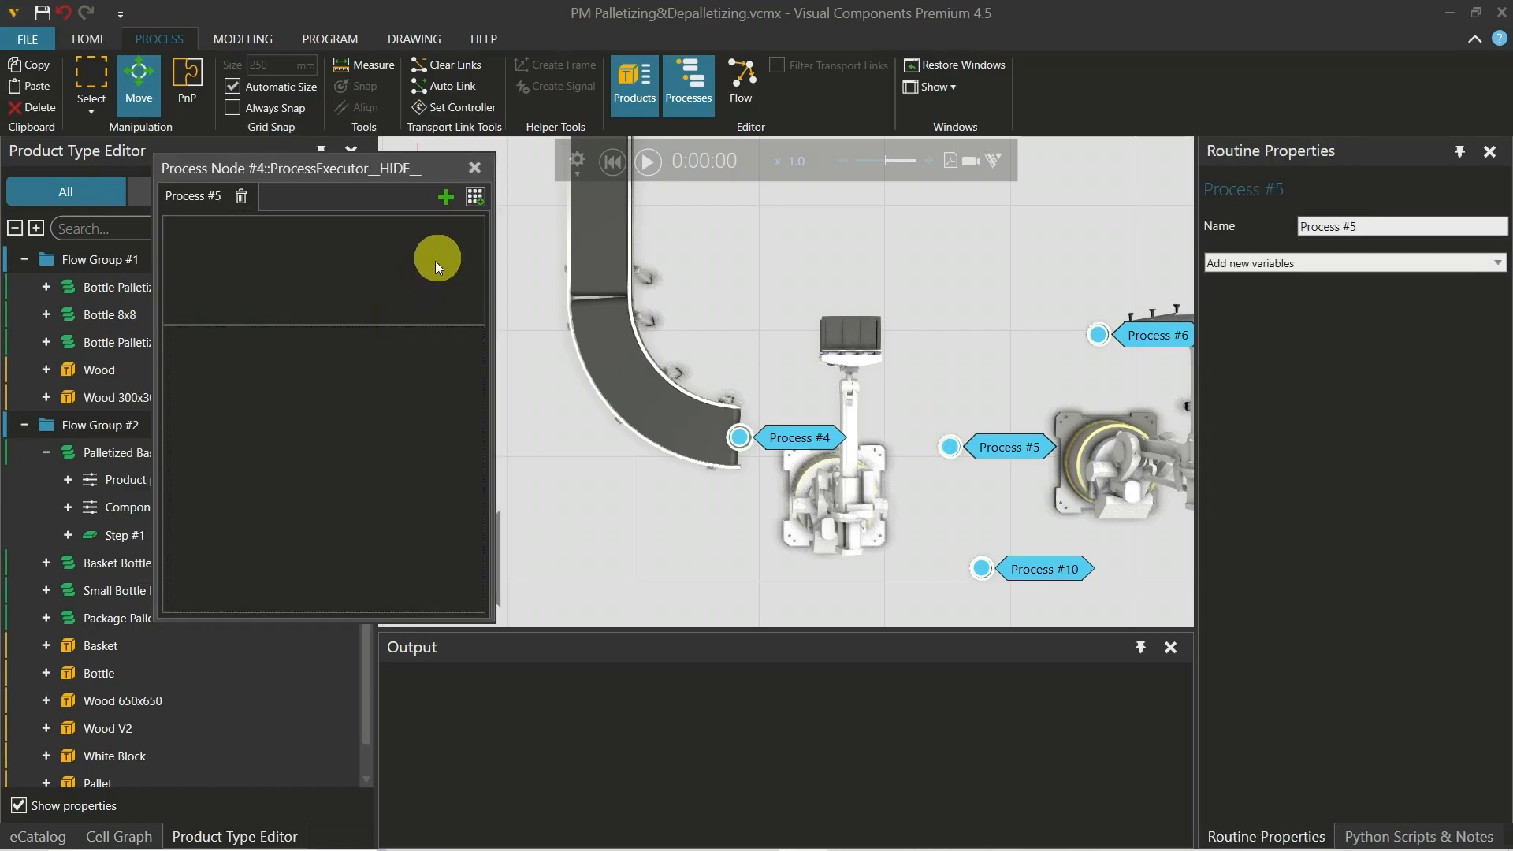
Add a TransportIn statement to Process #5 that accepts only the Palletized Basket product type
left_click(475, 197)
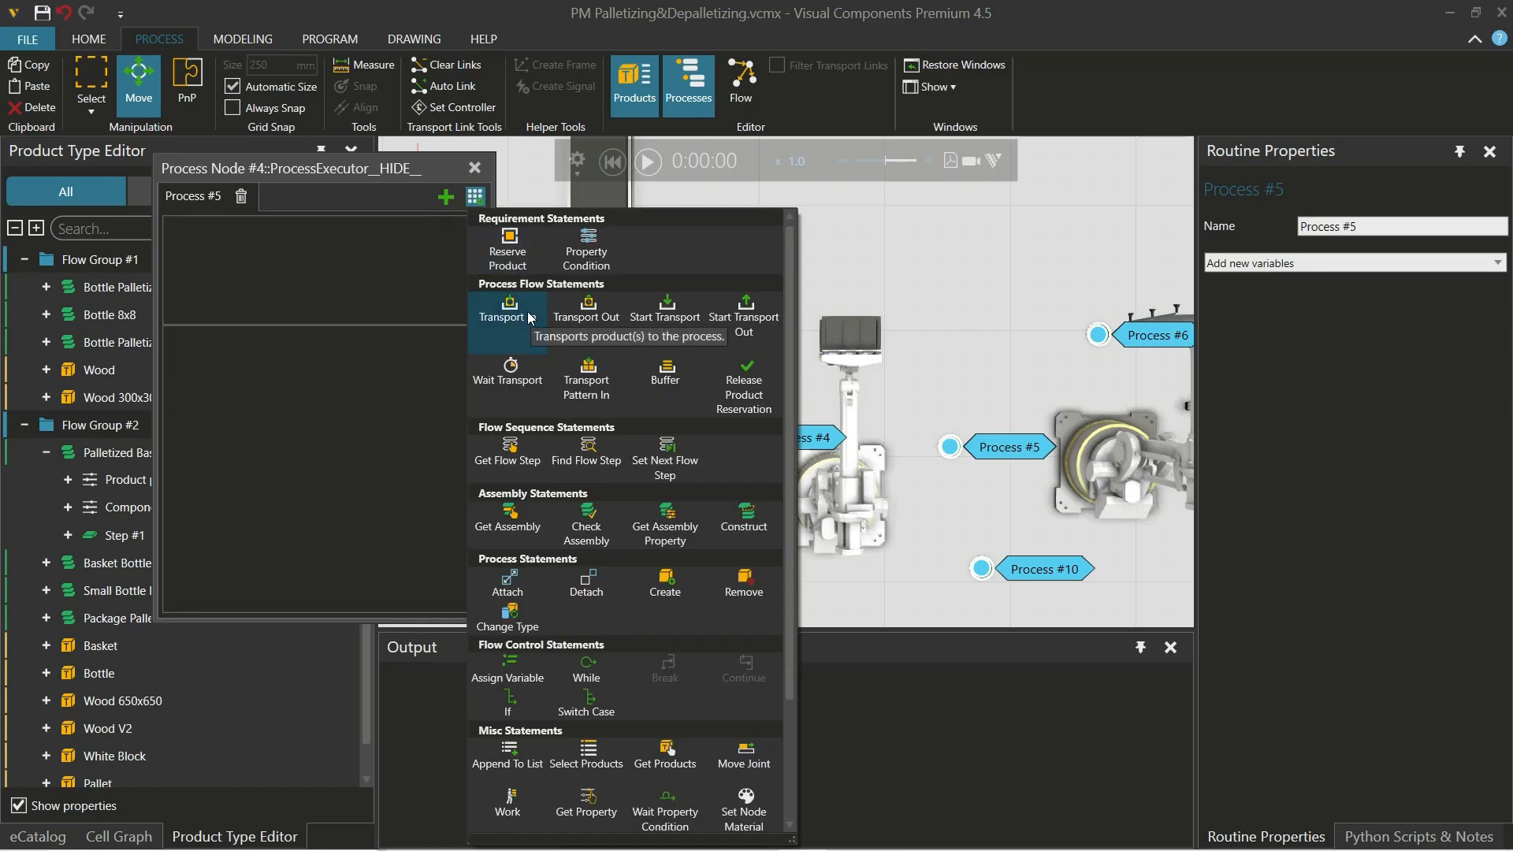
left_click_drag(530, 317, 339, 343)
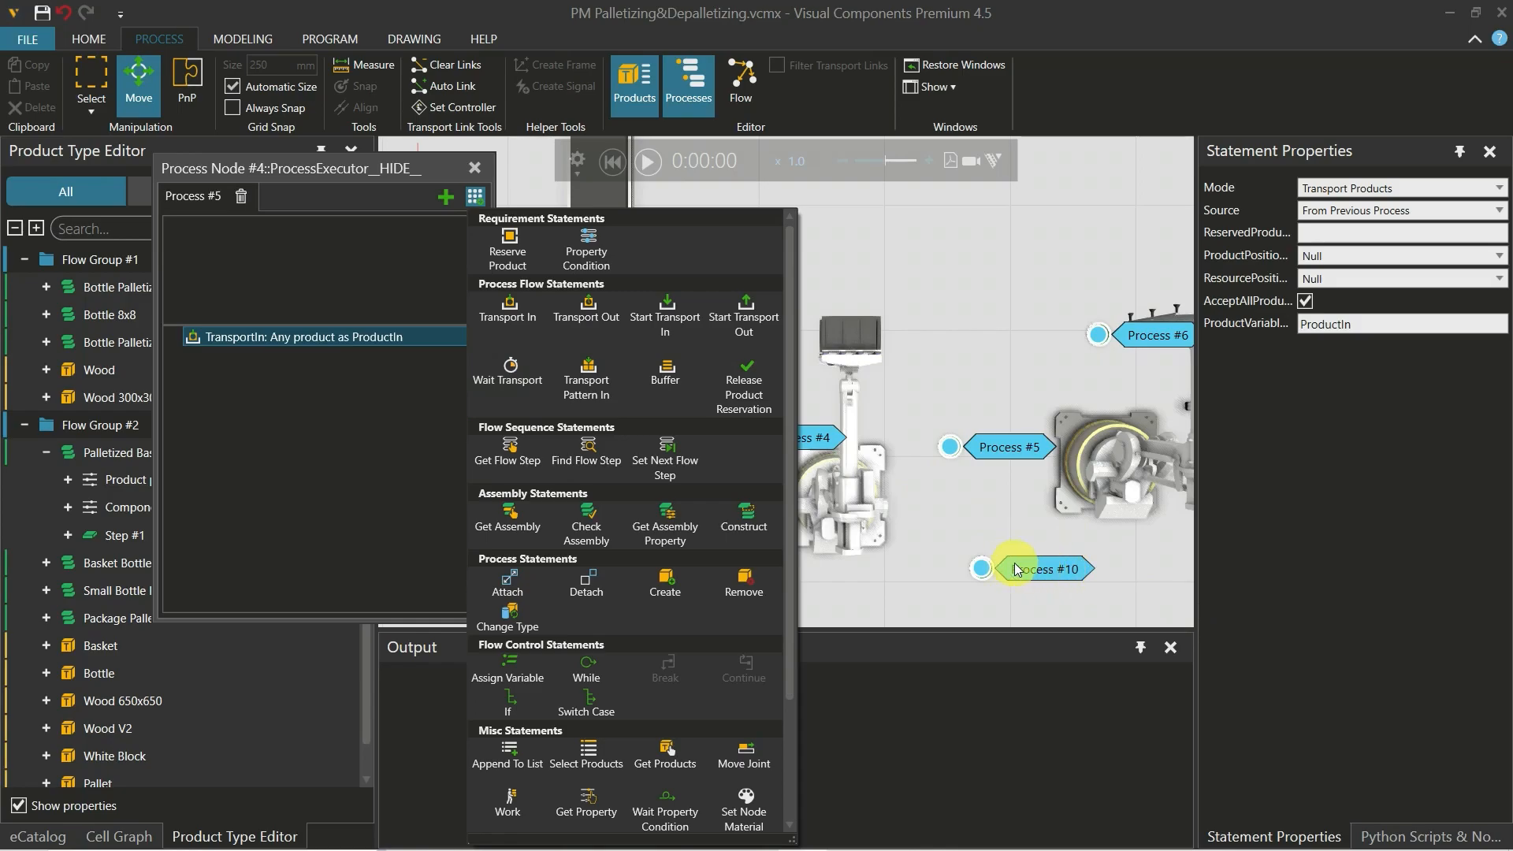
left_click(406, 346)
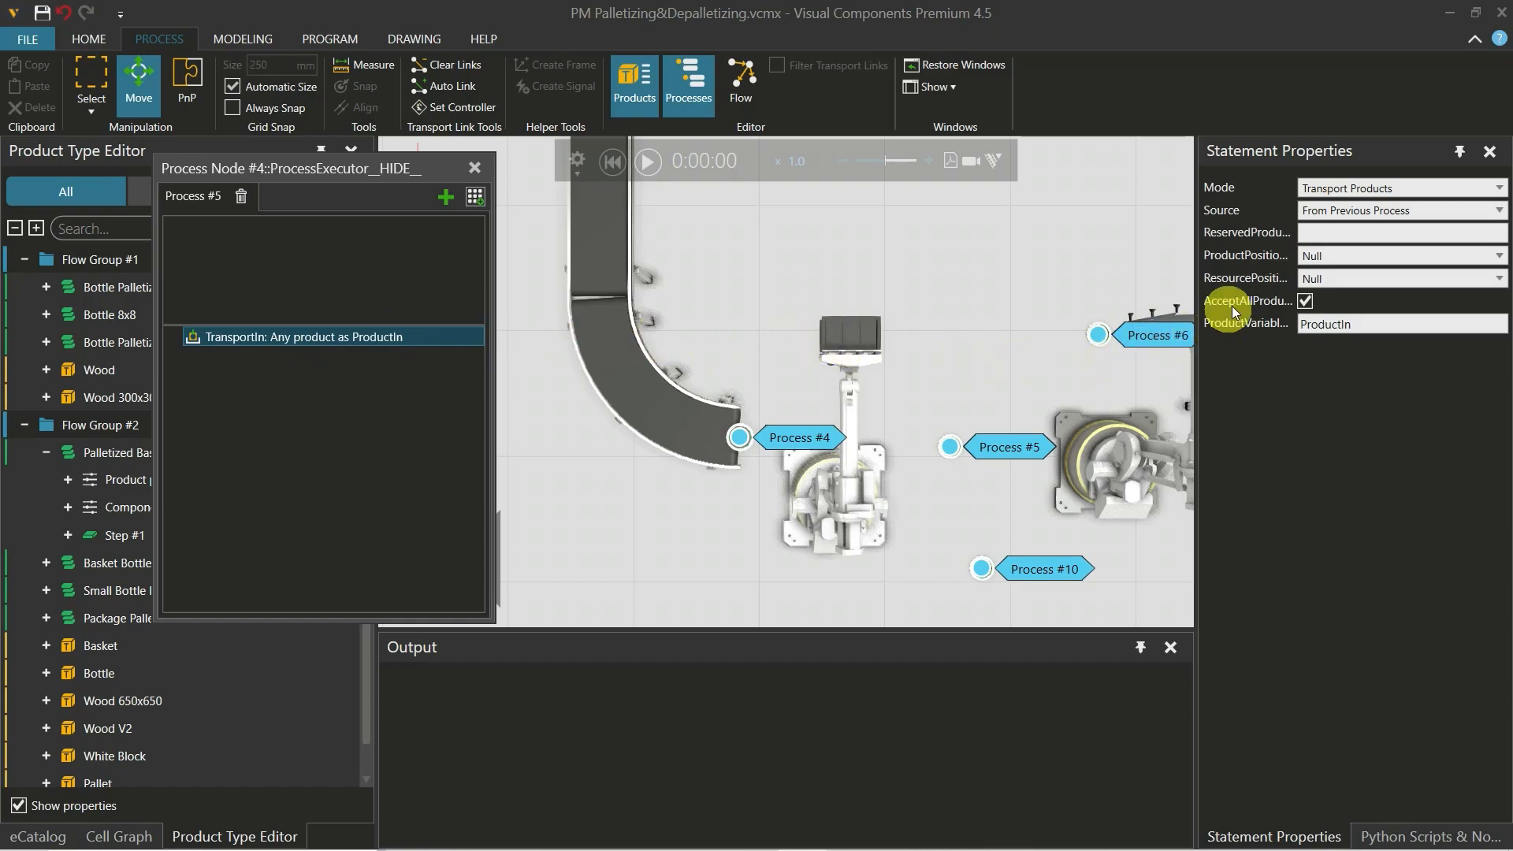
left_click(1304, 300)
left_click(1328, 328)
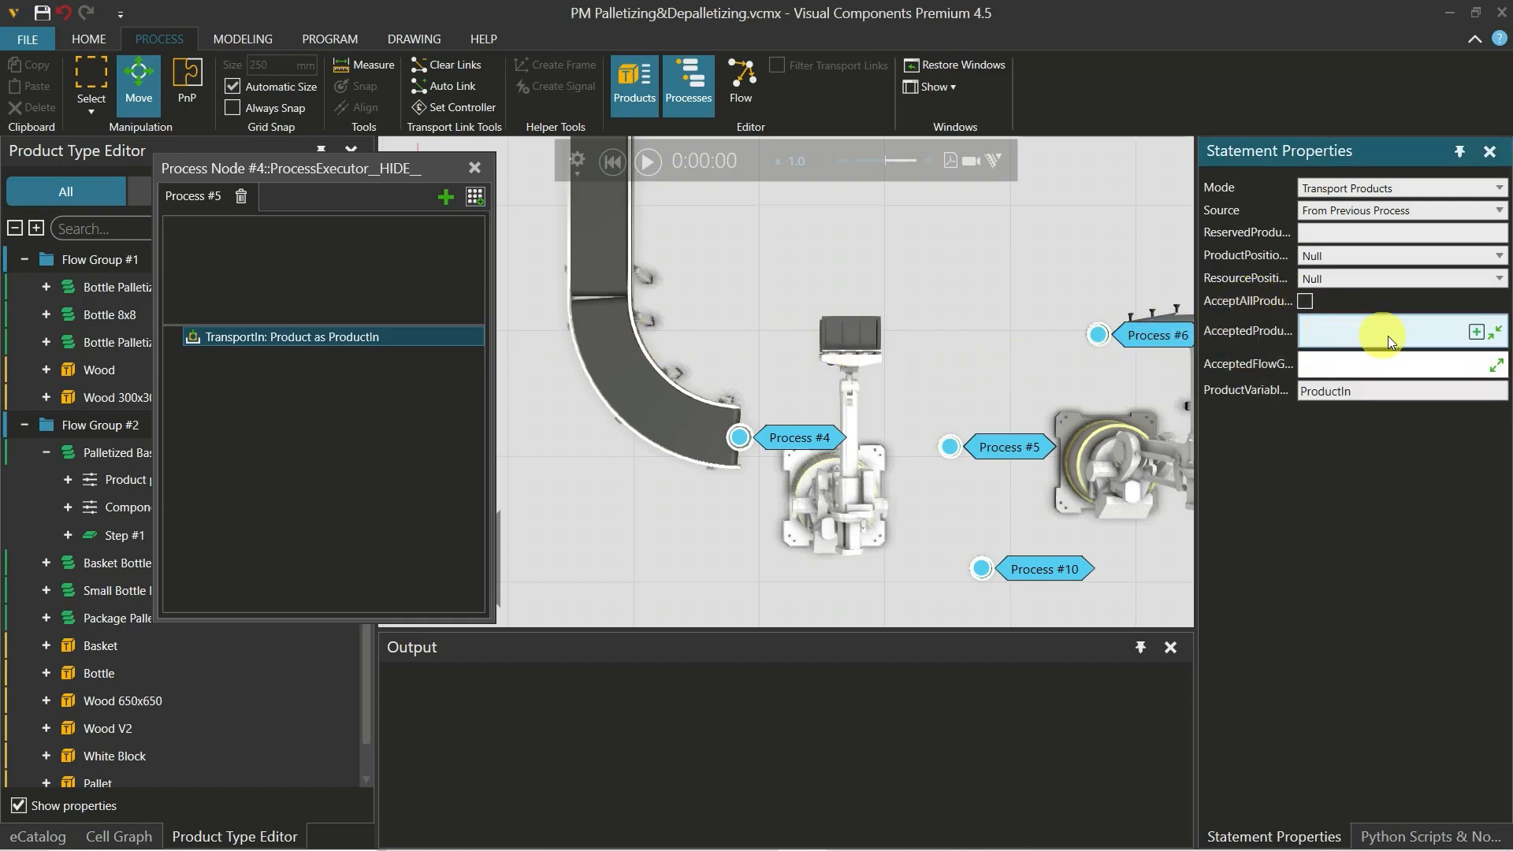
left_click(1476, 334)
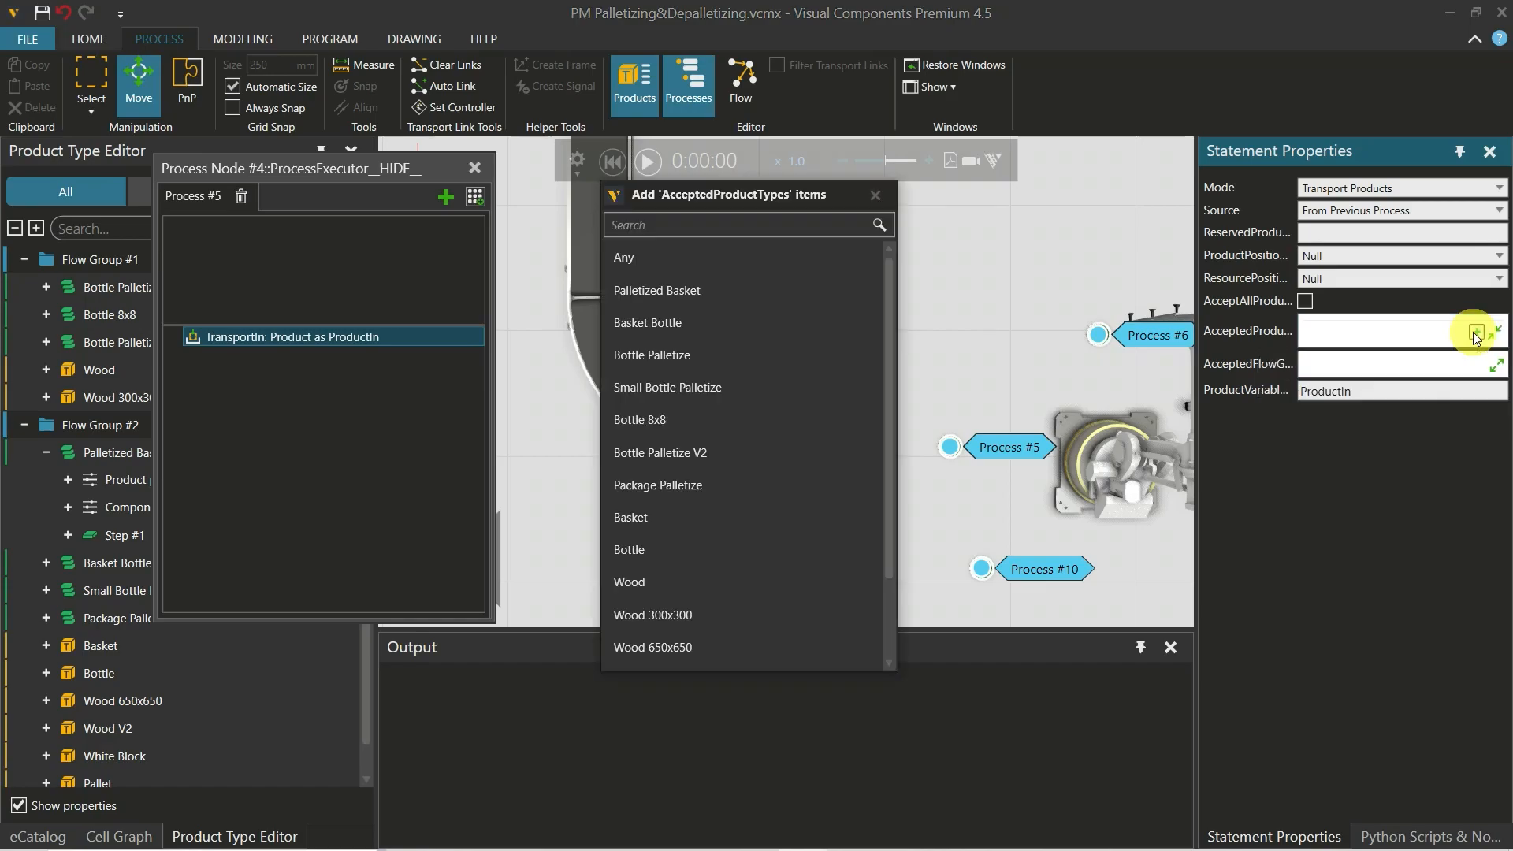
left_click(783, 290)
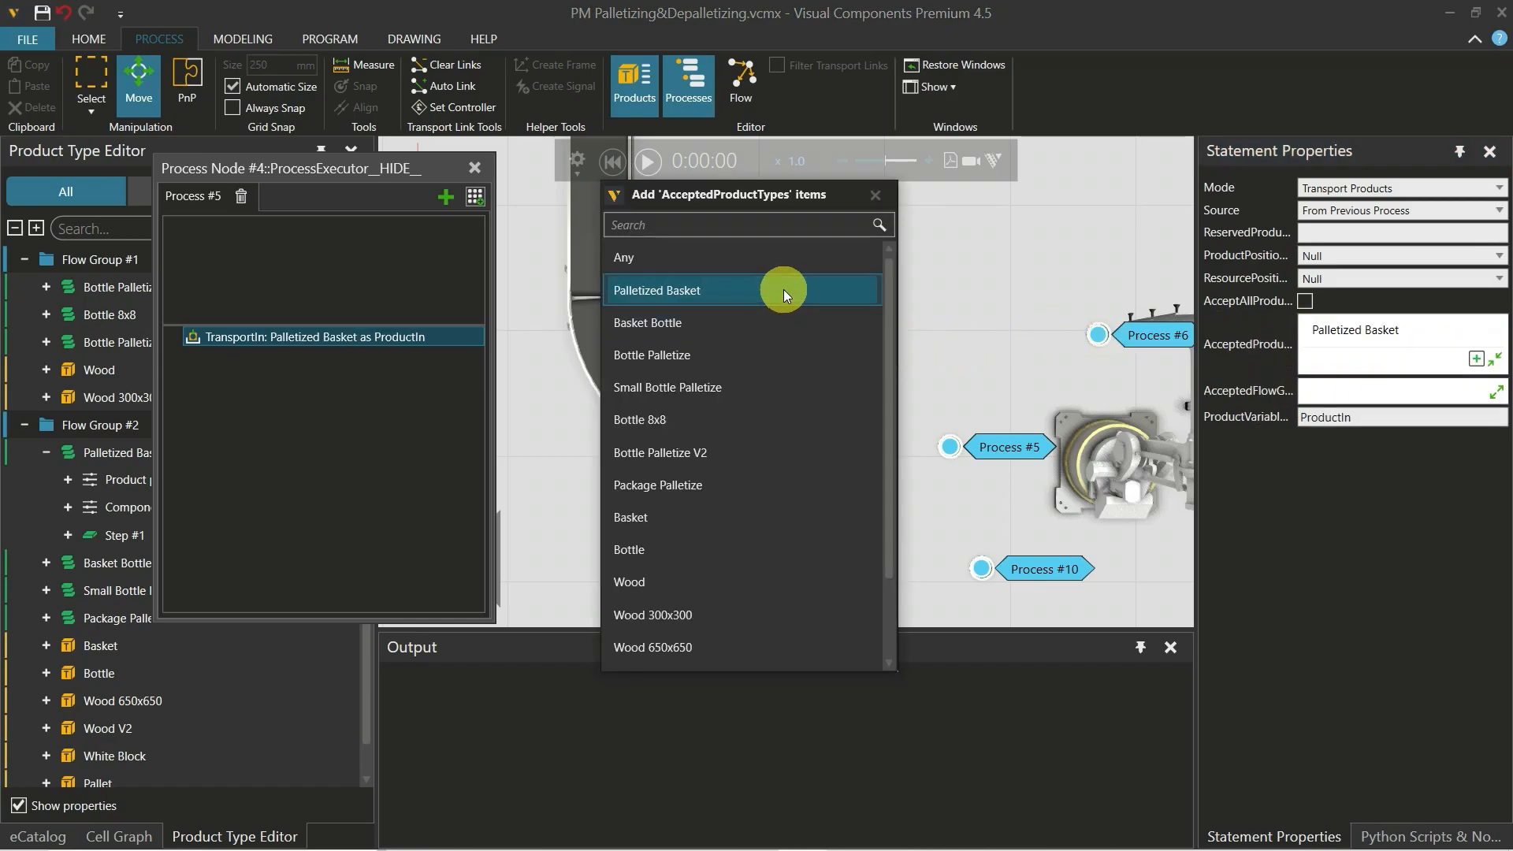
left_click(875, 194)
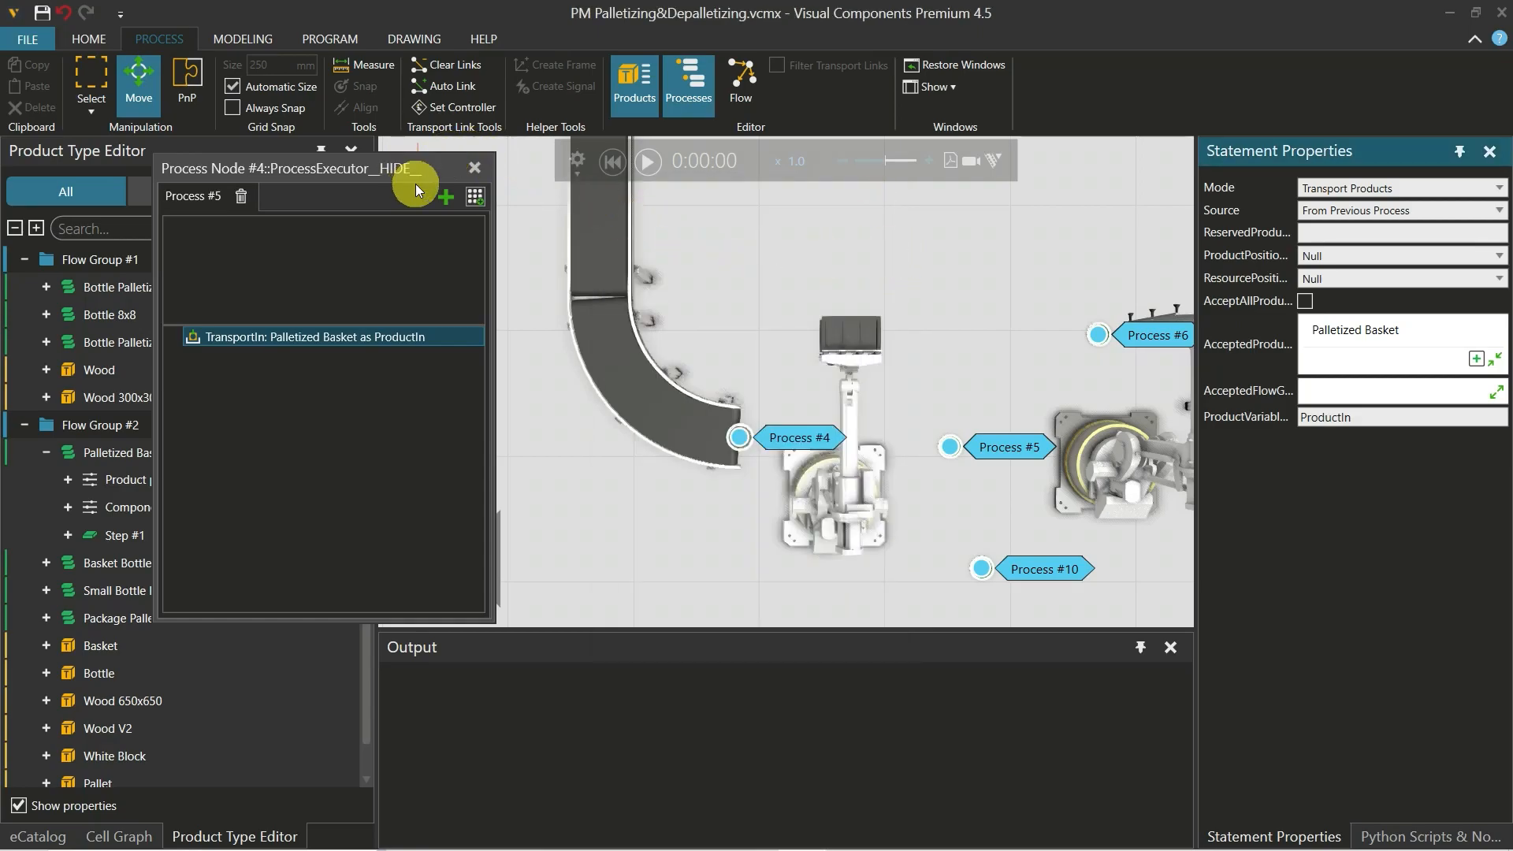
Add a GetAssembly statement after TransportIn, with Assembly Product Type as data source and Palletized Basket as the assembly
left_click(475, 196)
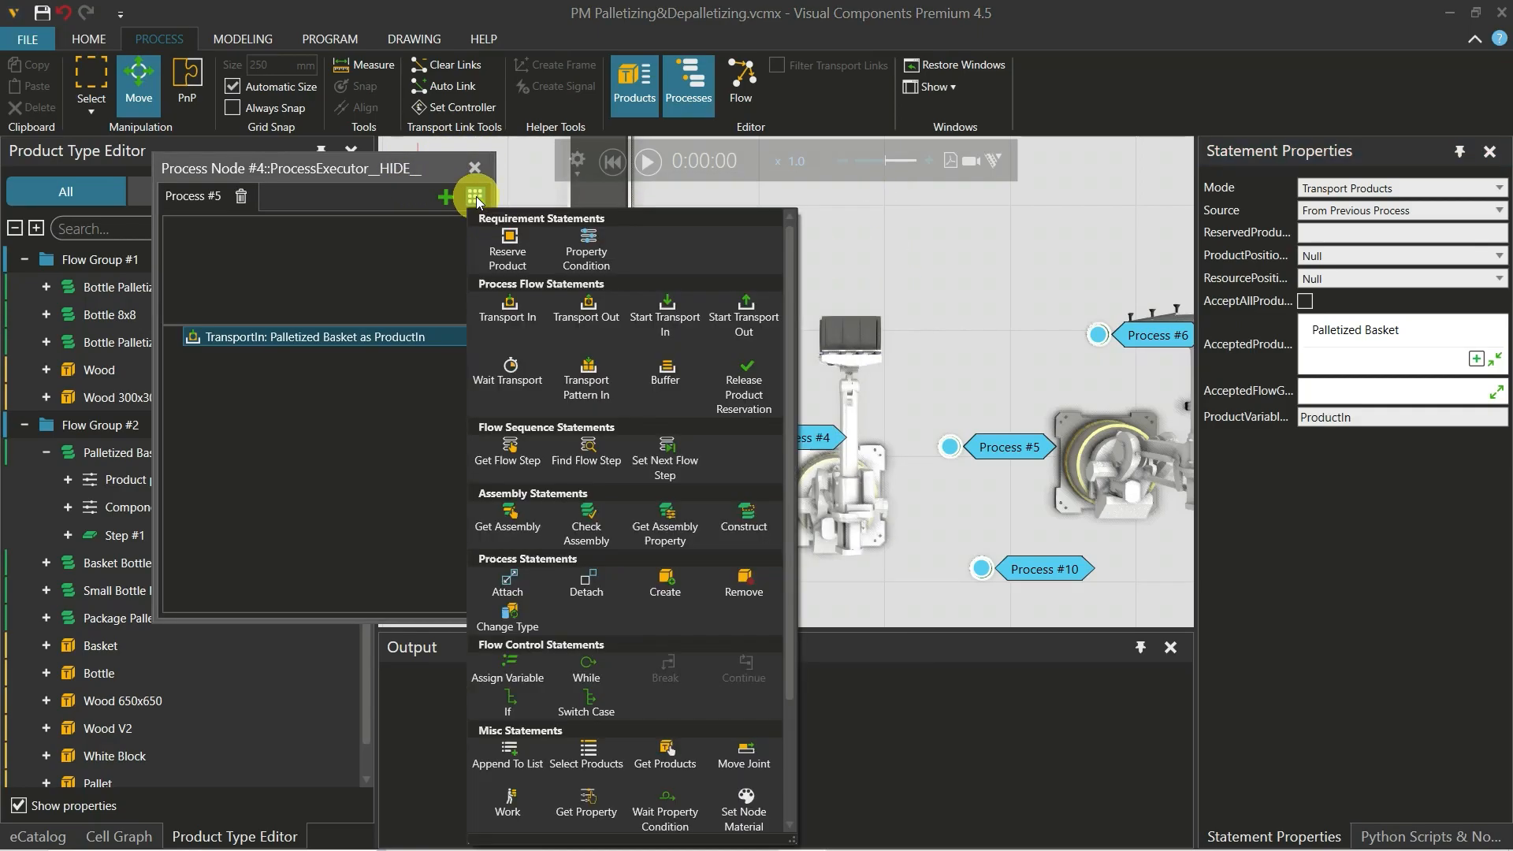
left_click(524, 520)
left_click(423, 452)
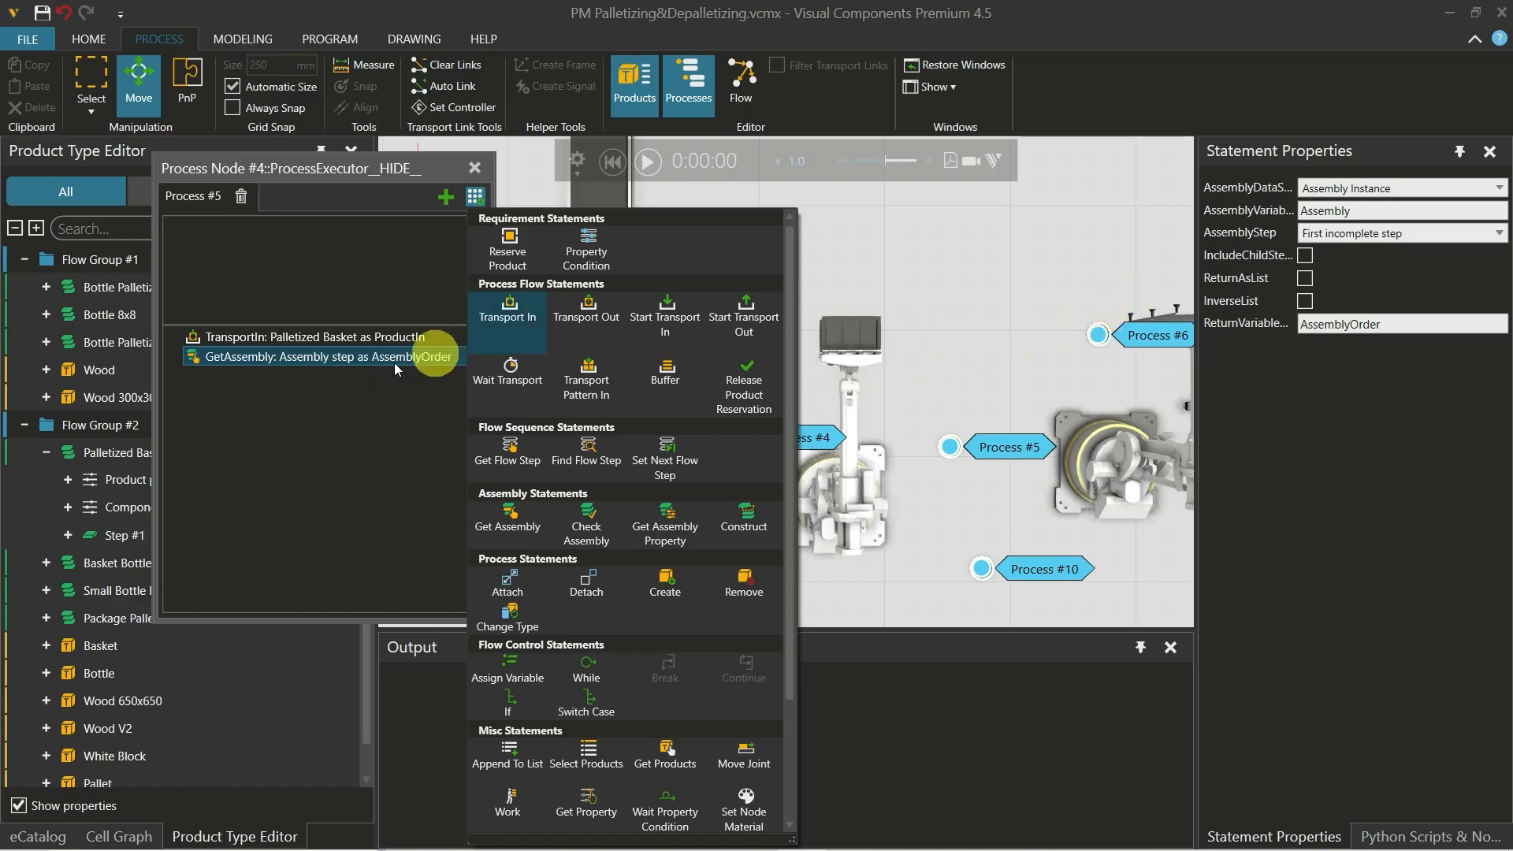
left_click(332, 363)
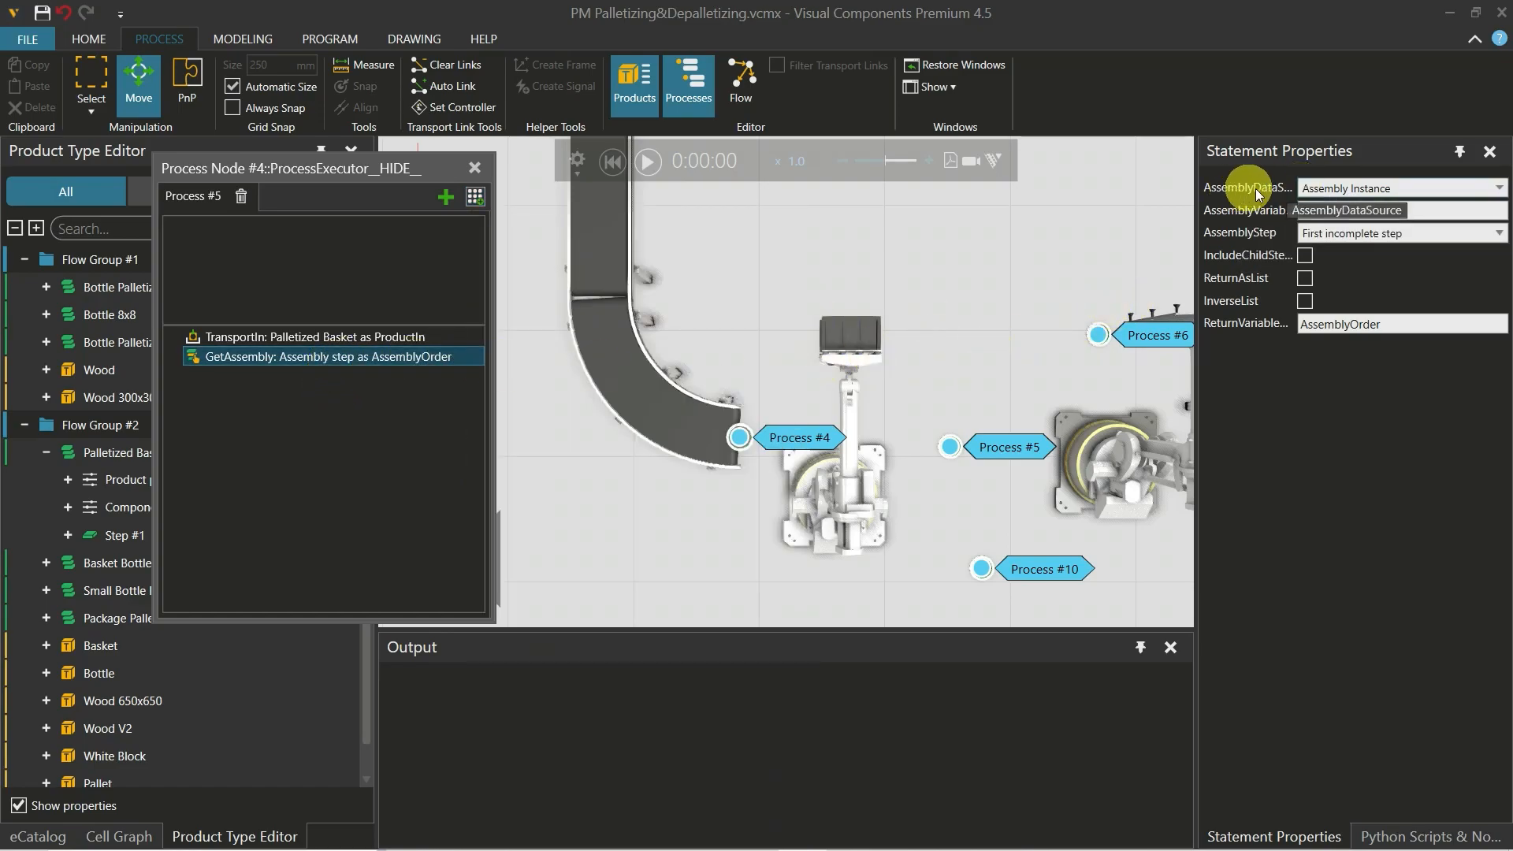
left_click(1322, 187)
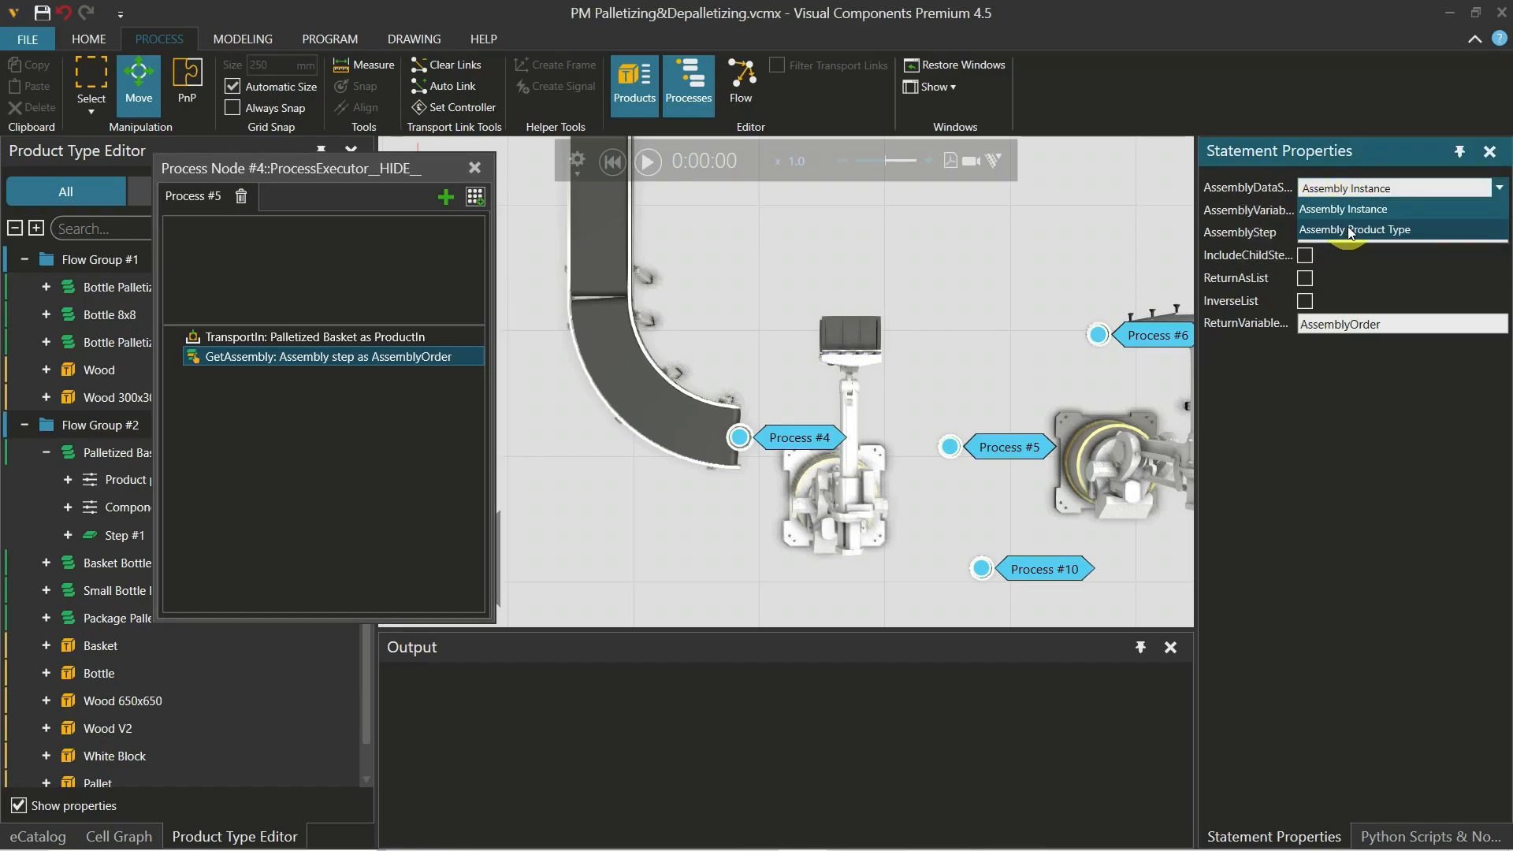
left_click(1349, 230)
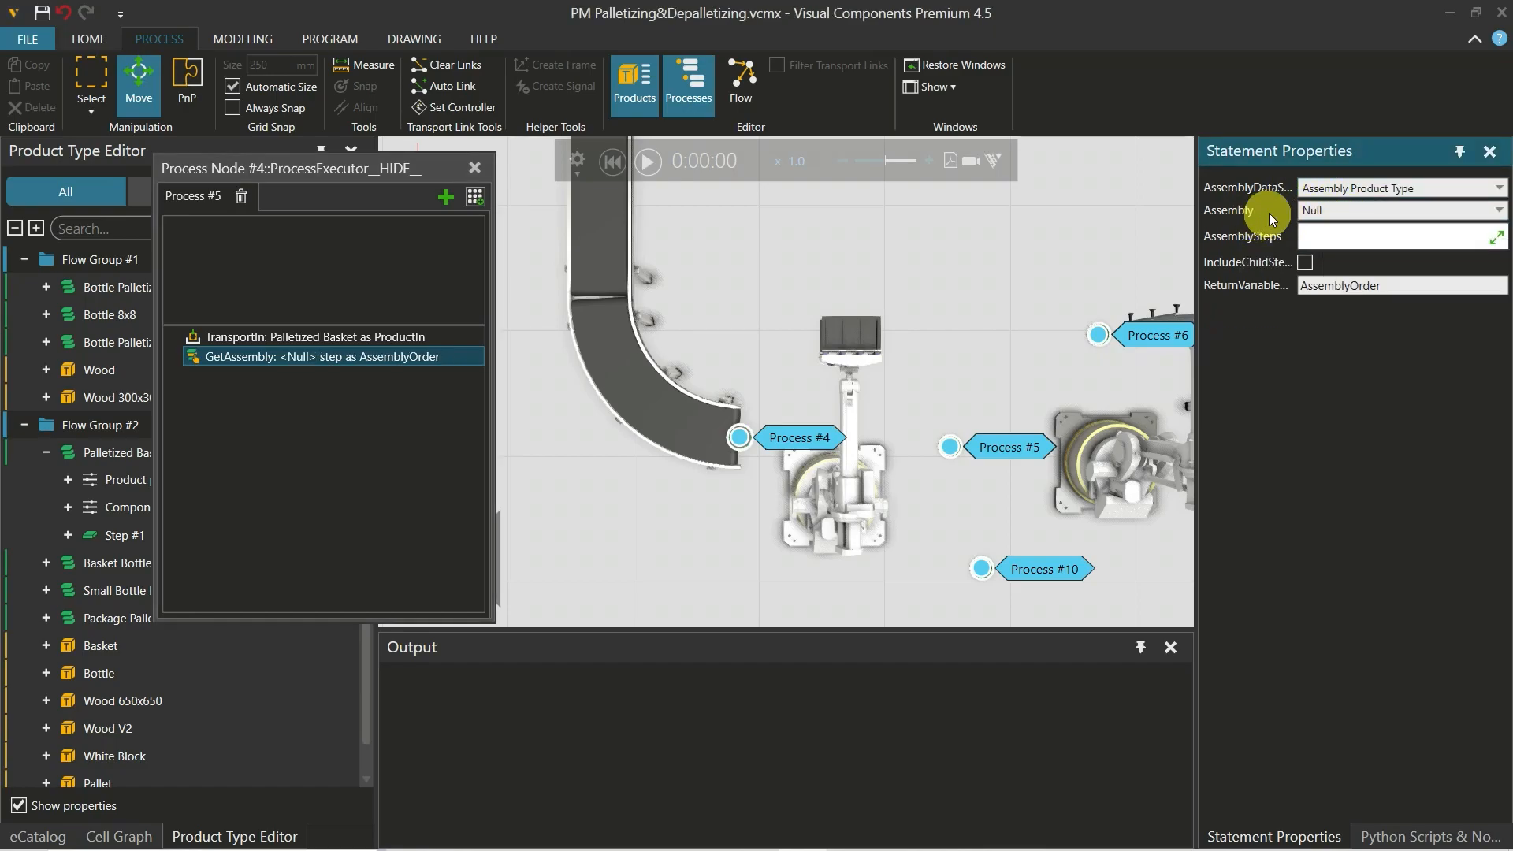
left_click(1321, 214)
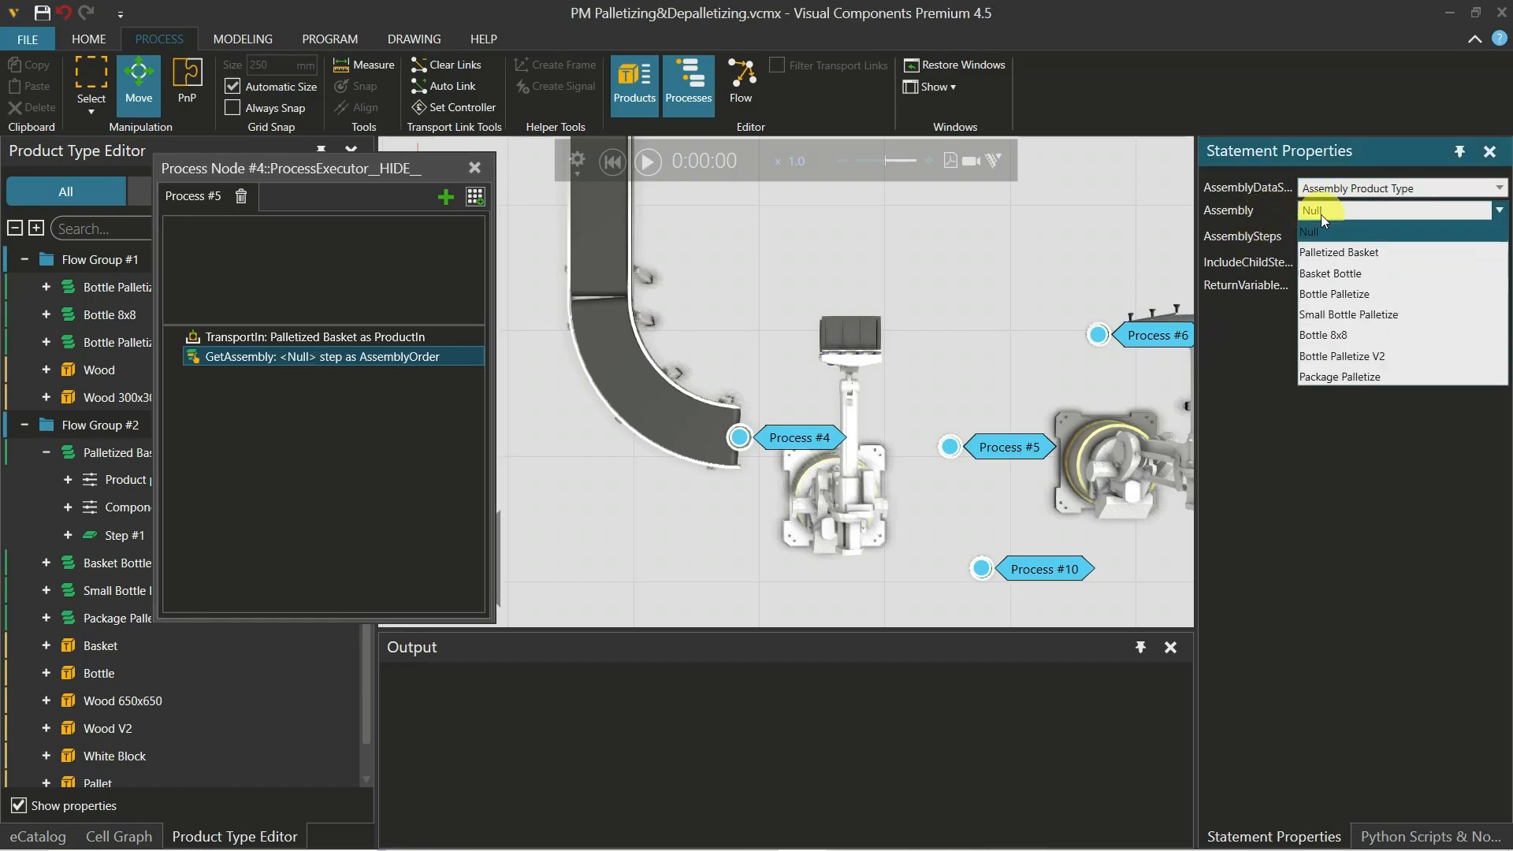
left_click(1355, 252)
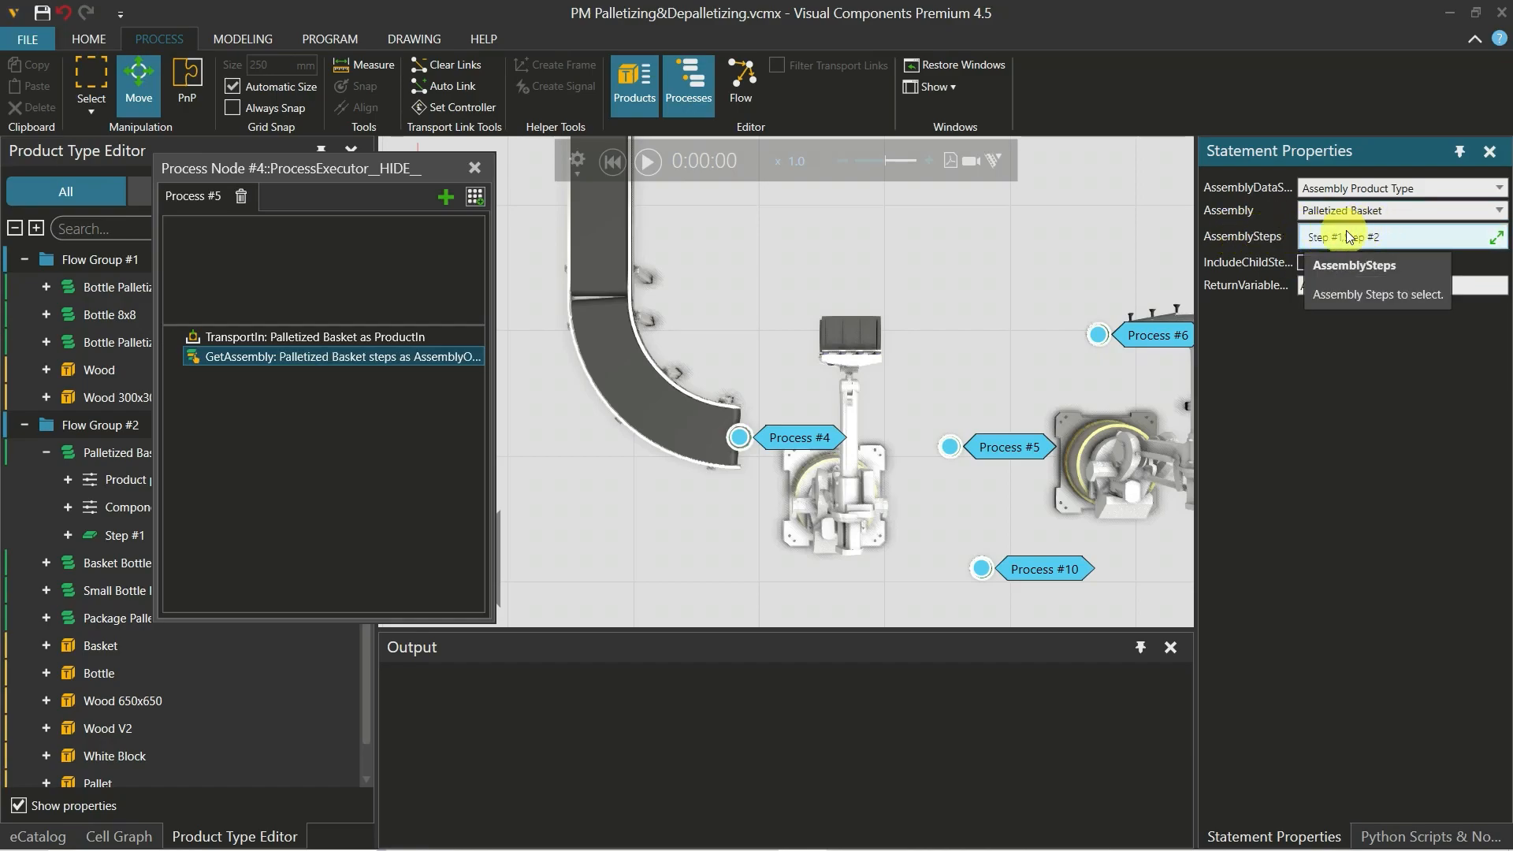
Add a second TransportIn statement after GetAssembly, set its mode to Process an Assembly, and review the Process #5 statements
left_click(475, 196)
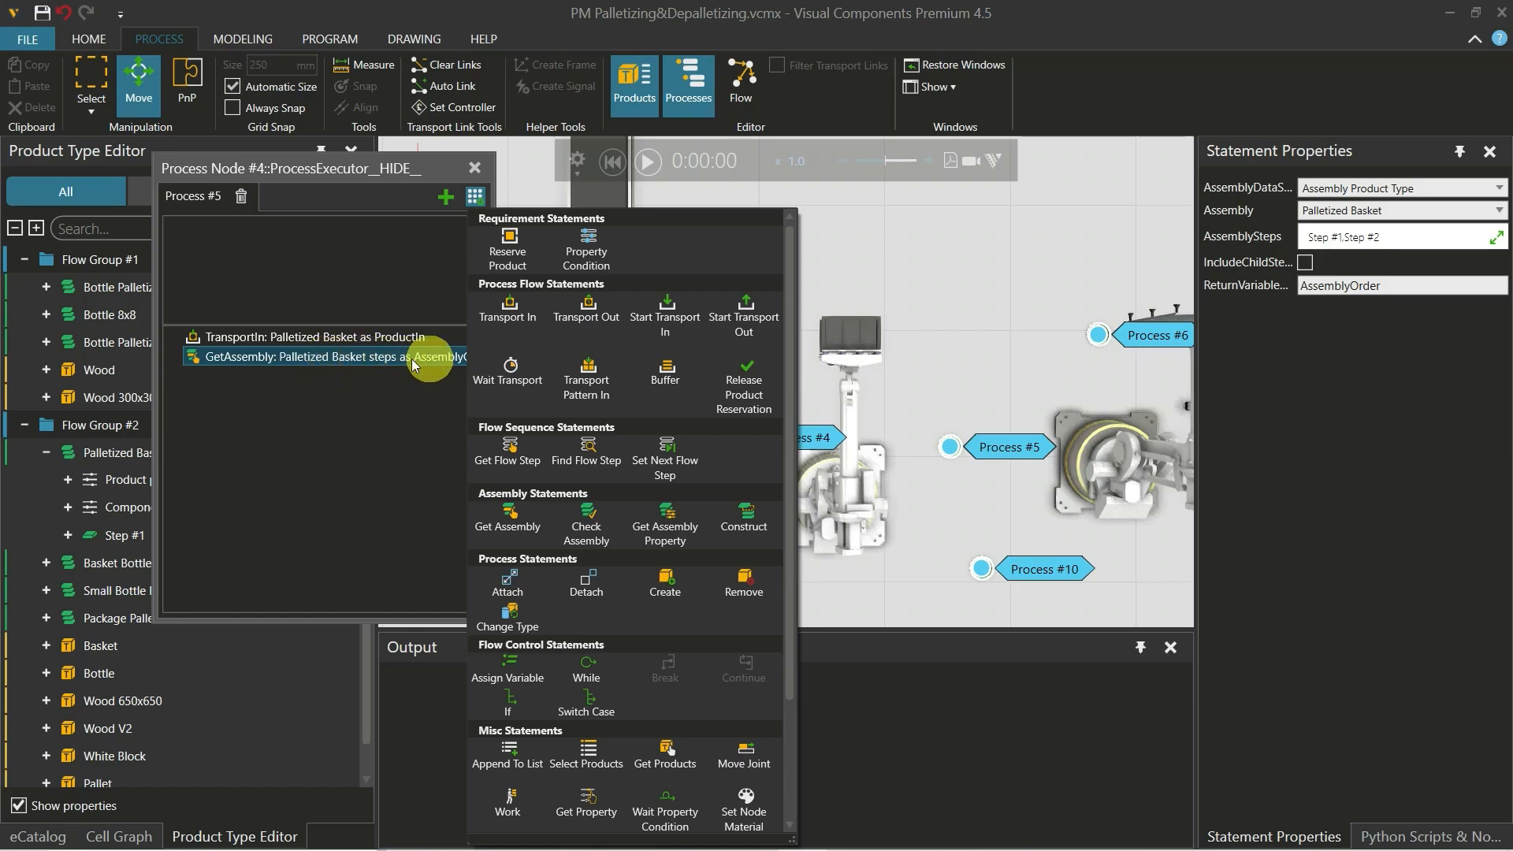
left_click(520, 325)
left_click(348, 376)
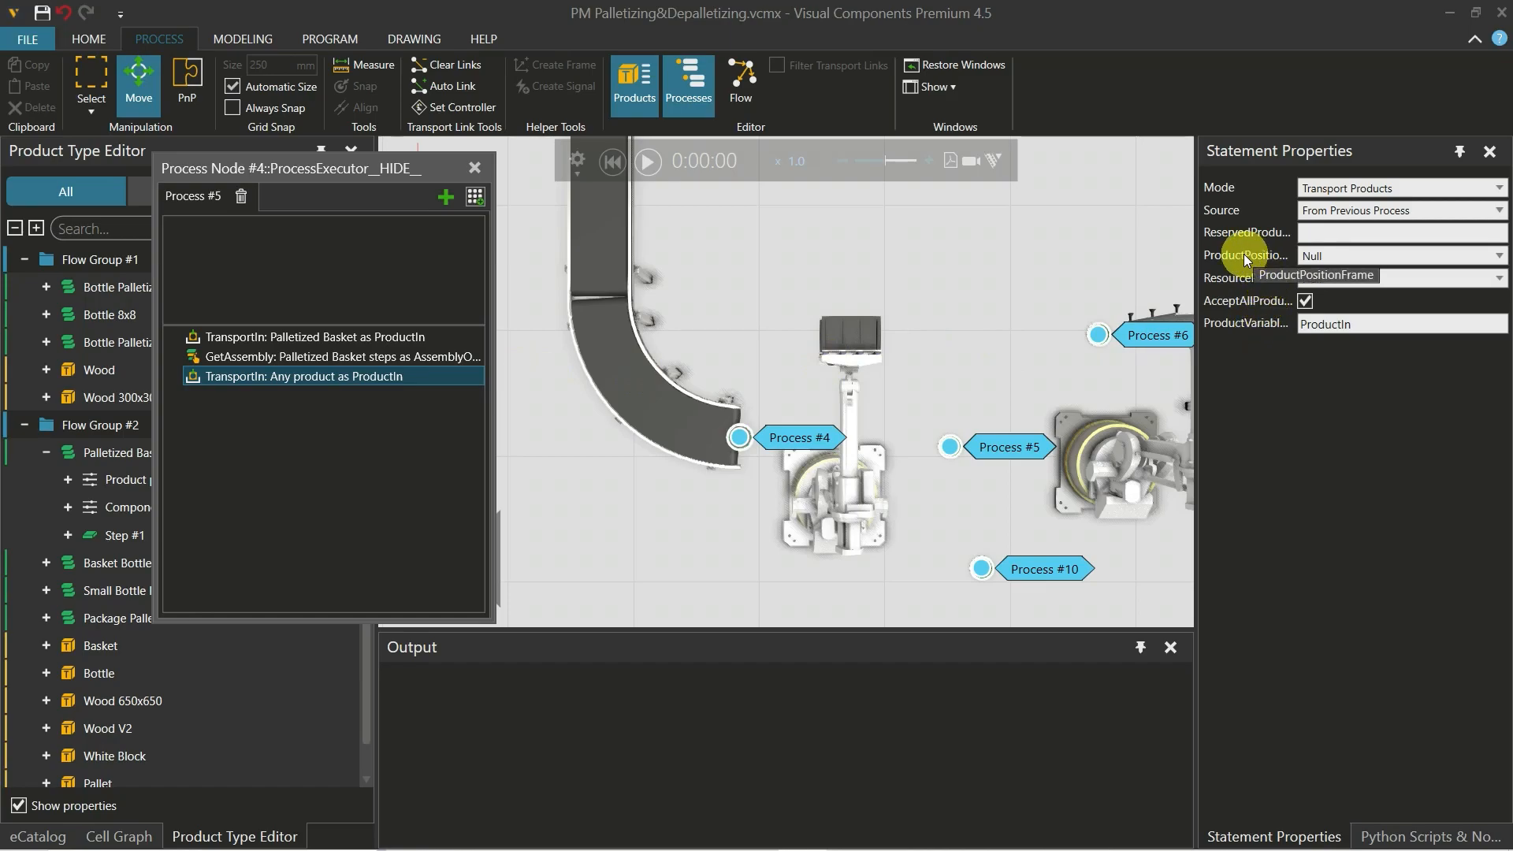
left_click(1330, 187)
left_click(1331, 228)
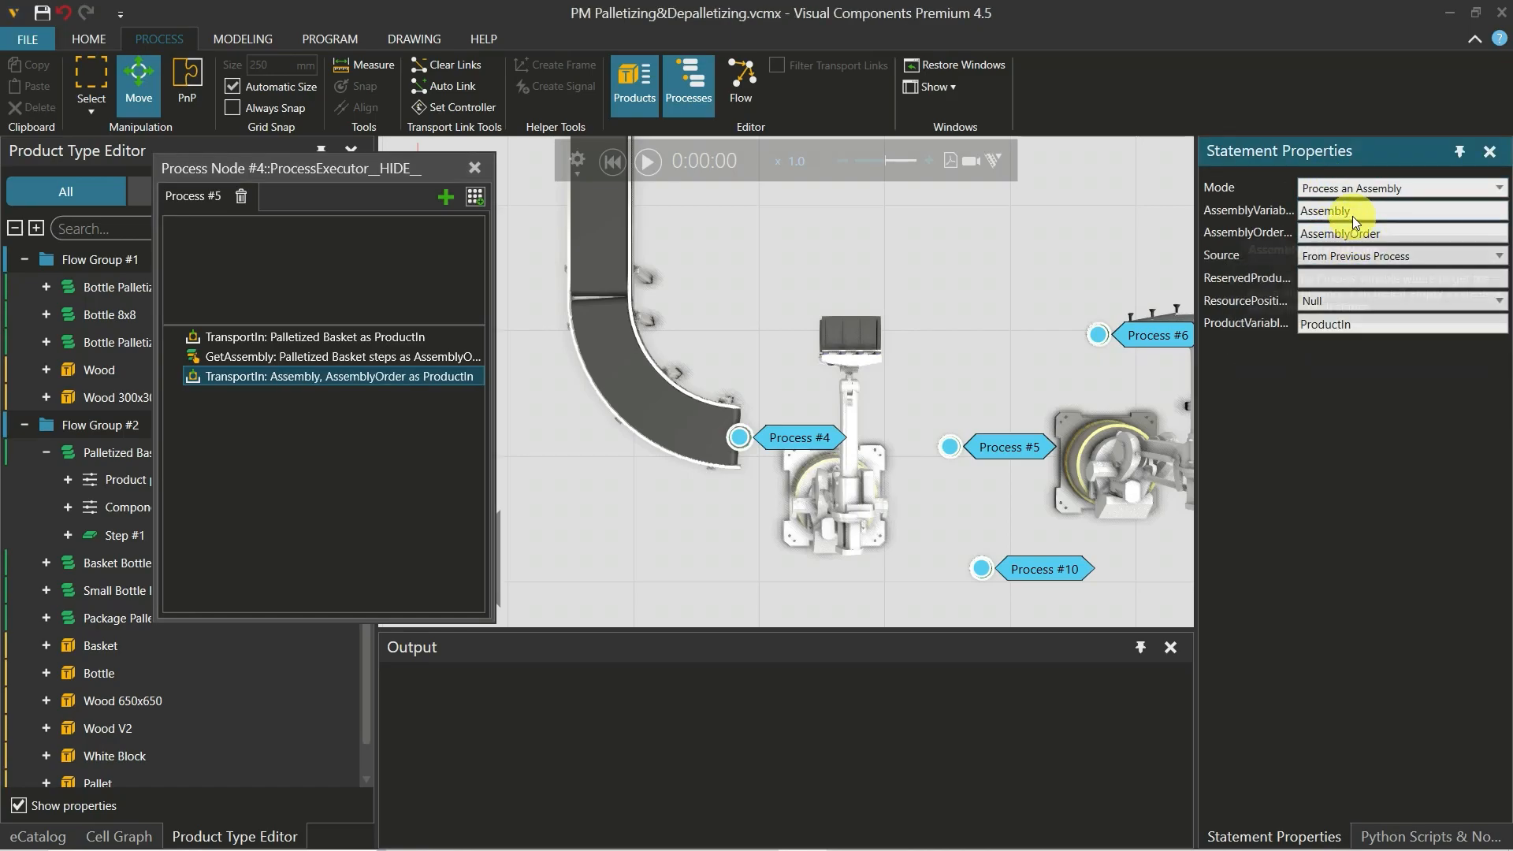
left_click(1251, 209)
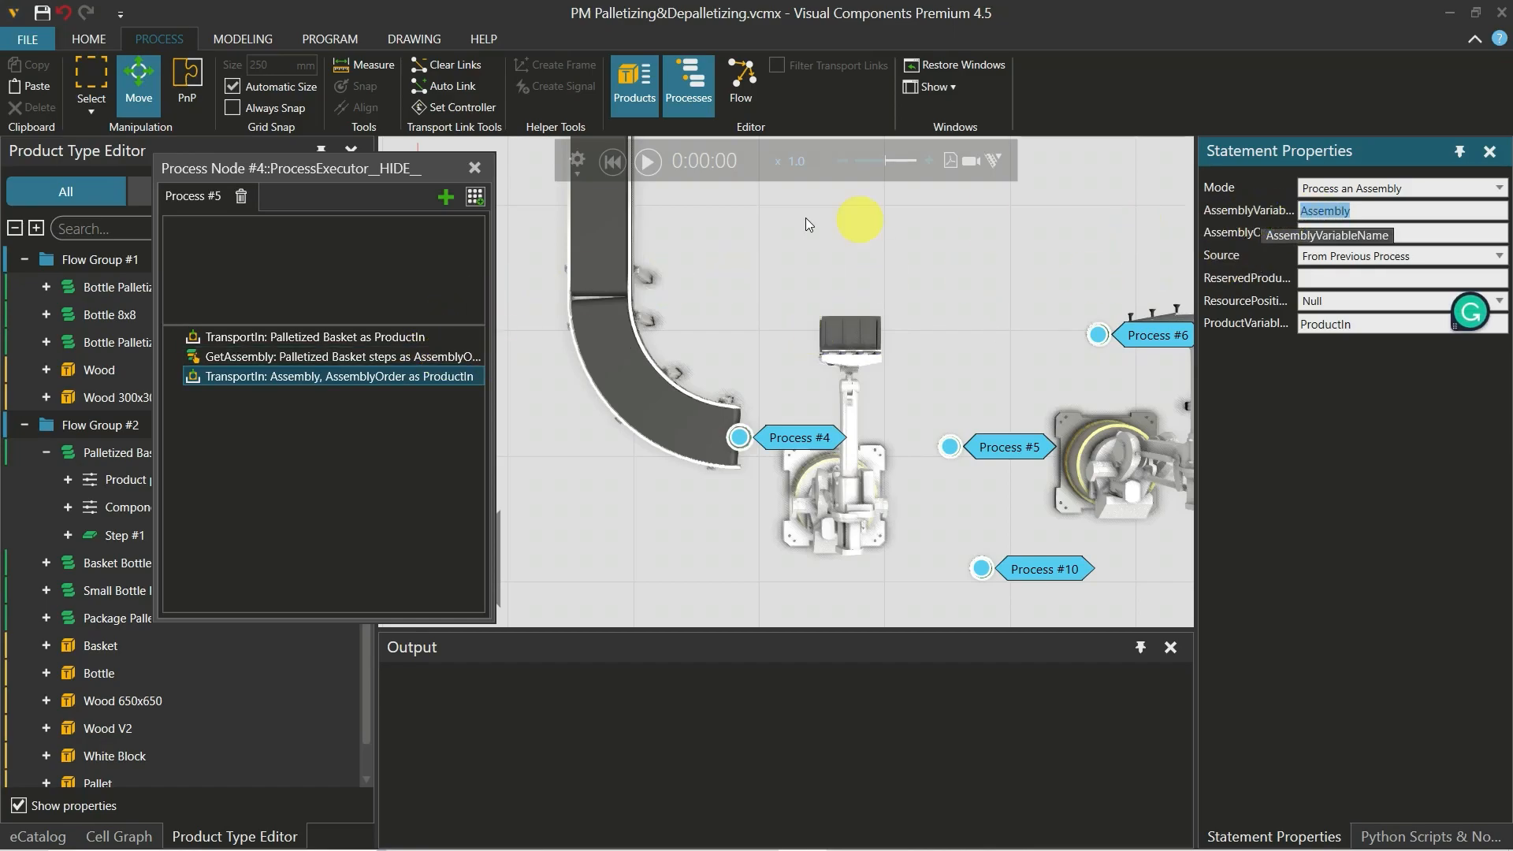
left_click(432, 340)
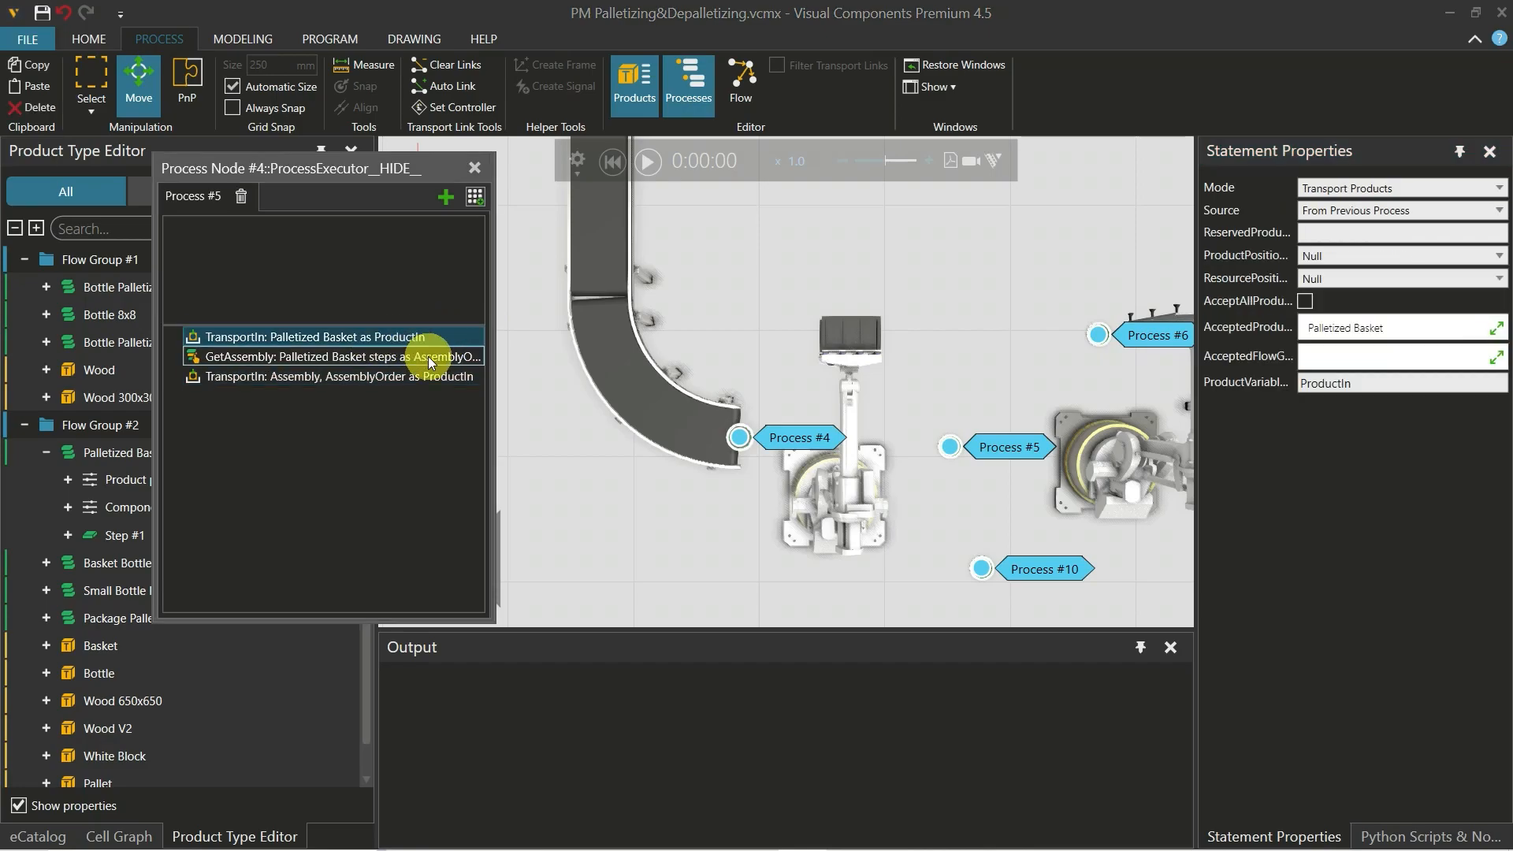
left_click(428, 357)
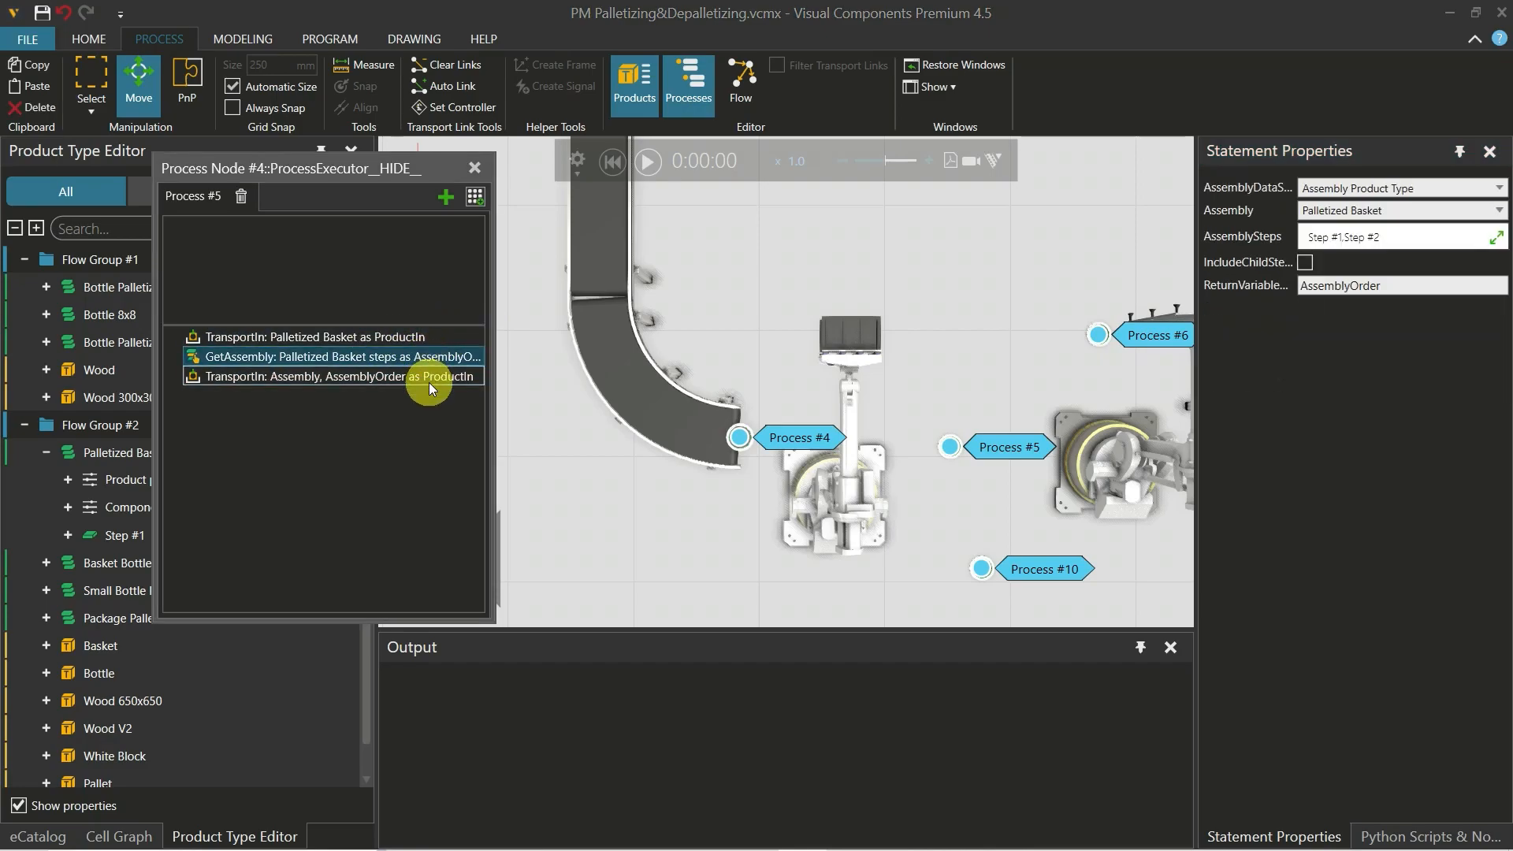
left_click(429, 381)
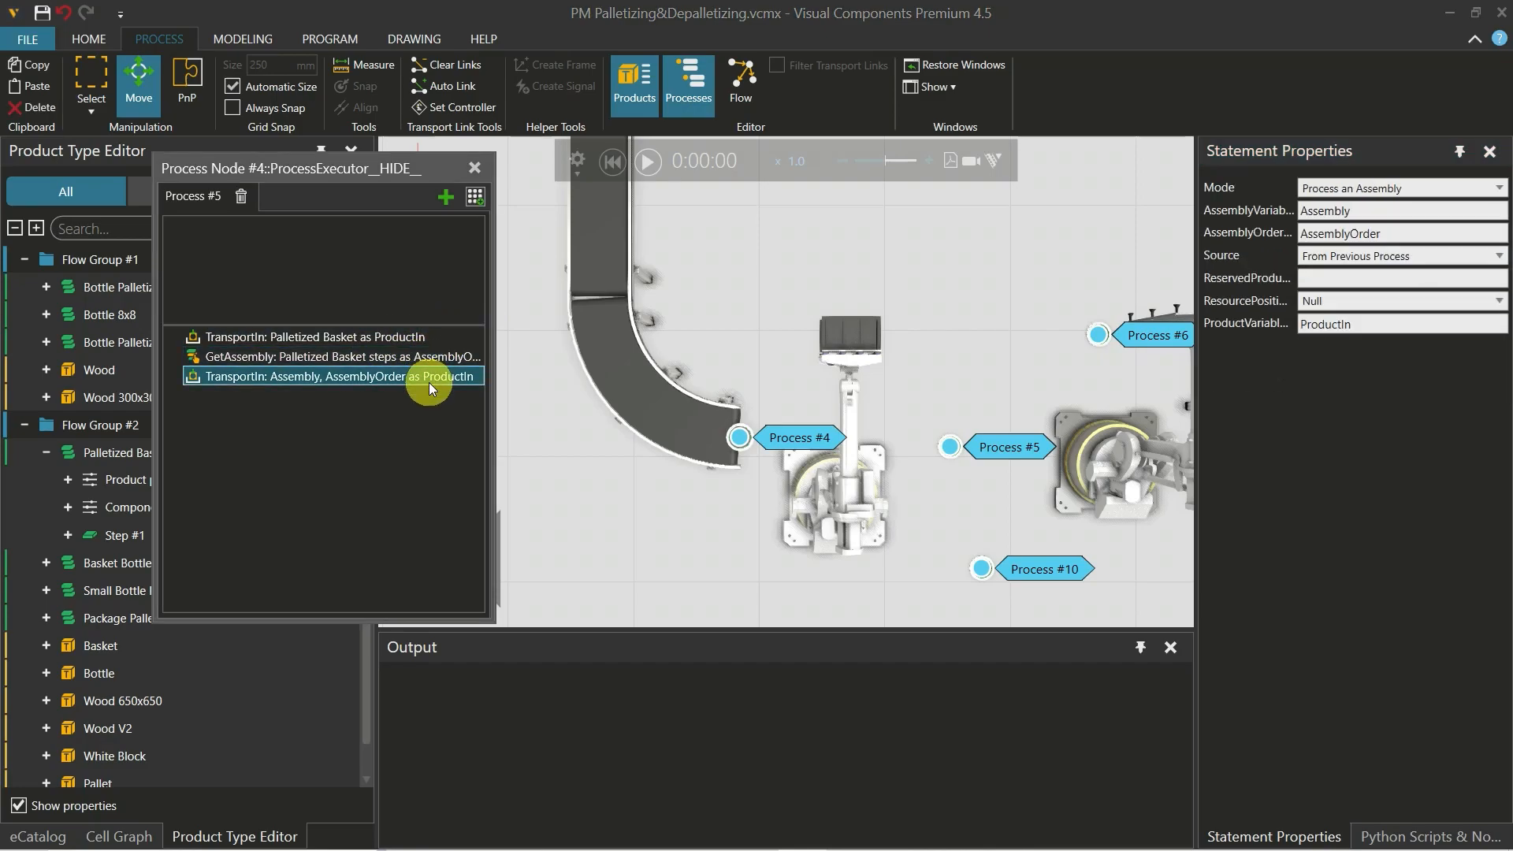
Set the assembly variable of the second TransportIn statement in Process #5 to ProductIn
left_click(1399, 210)
type("P")
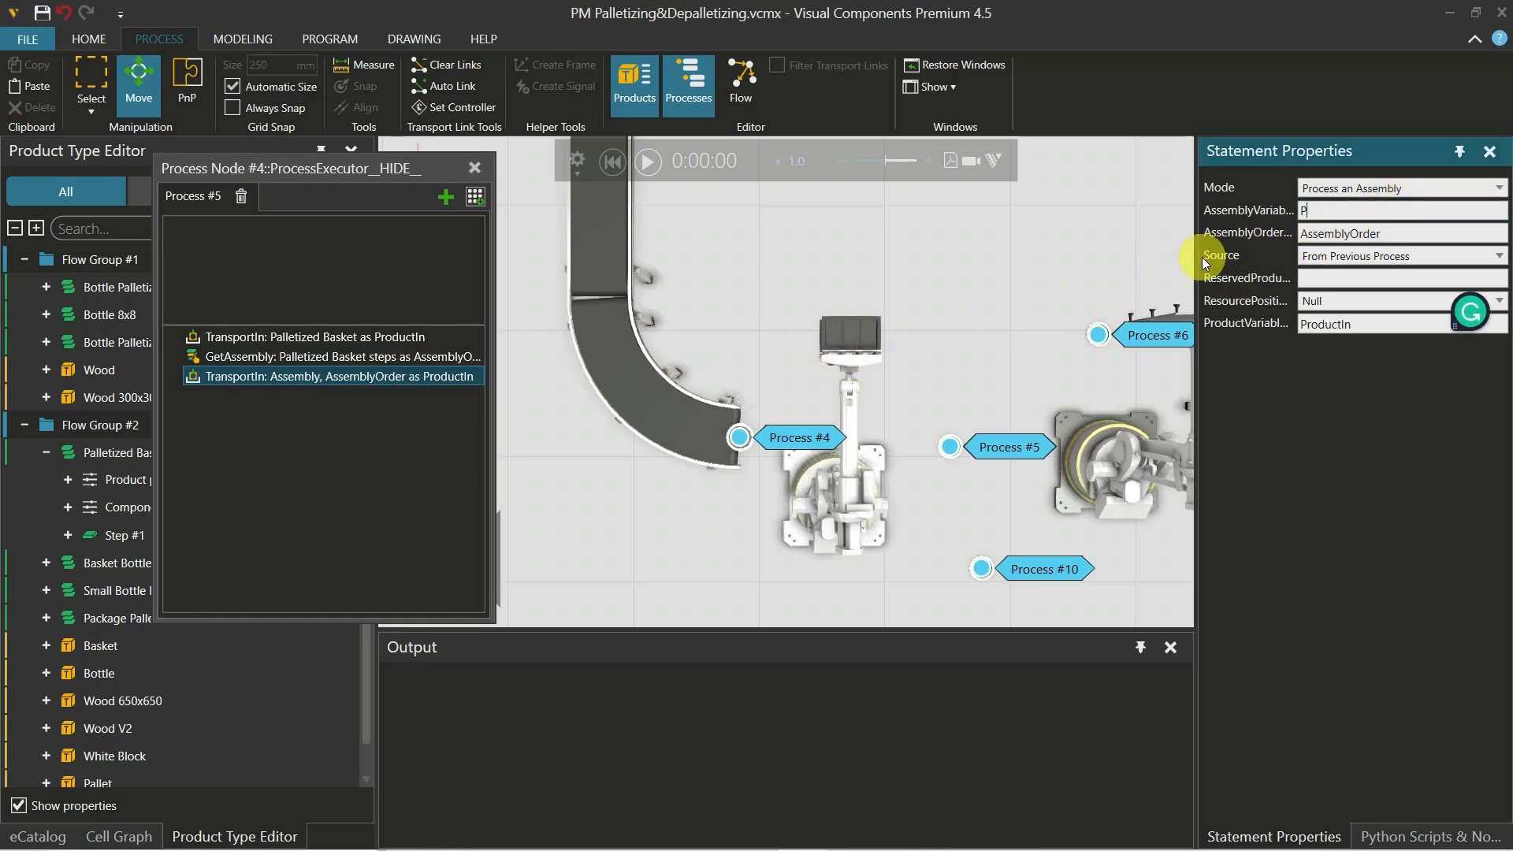
type("roductIn")
key("Return")
left_click(389, 374)
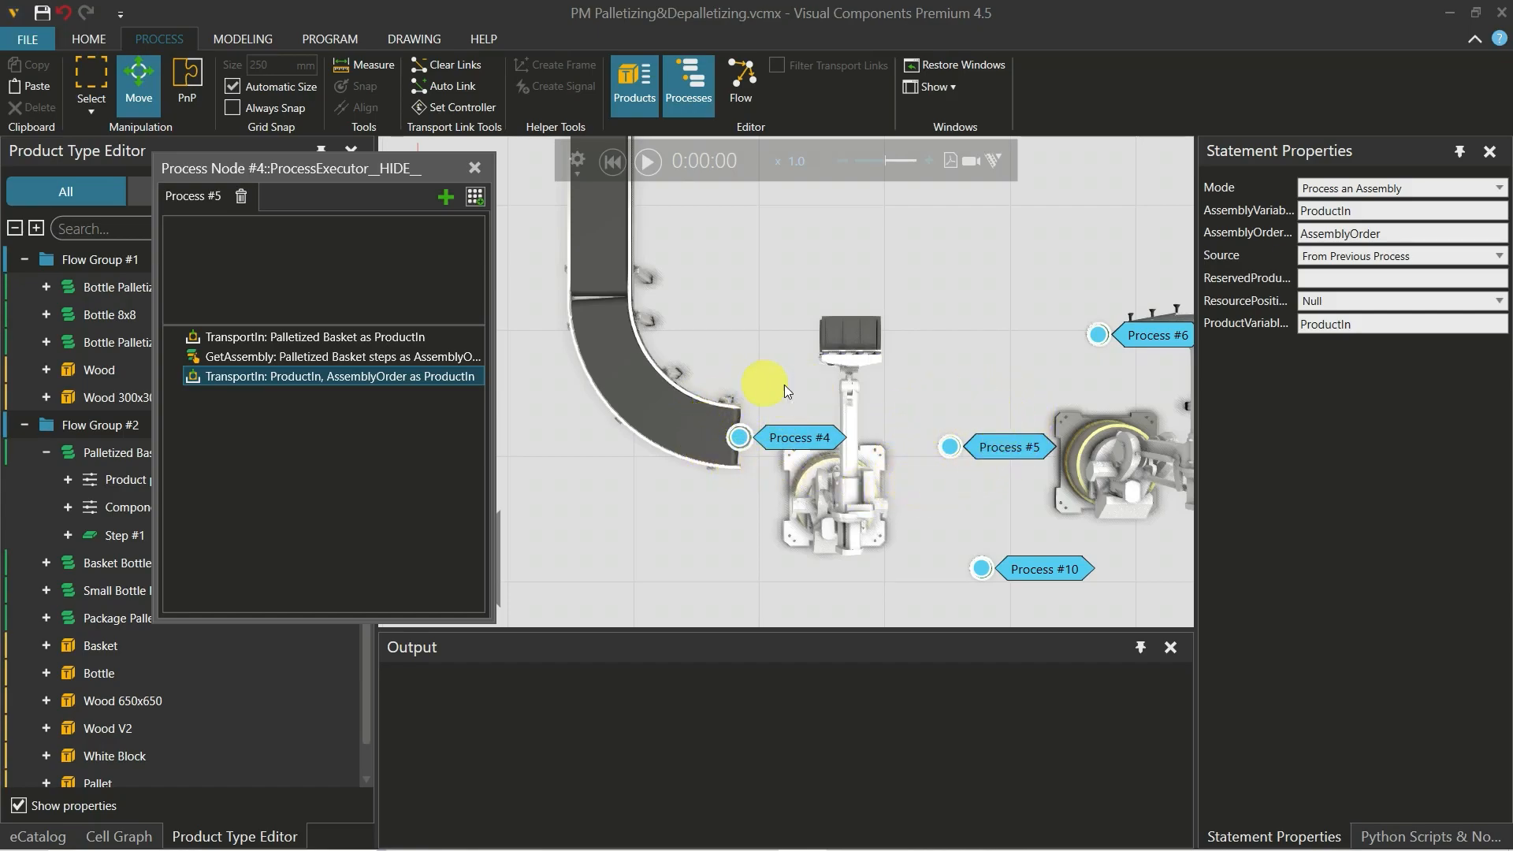
Add a 10-second Delay statement followed by a Remove statement for ProductIn at the end of Process #5
left_click(475, 196)
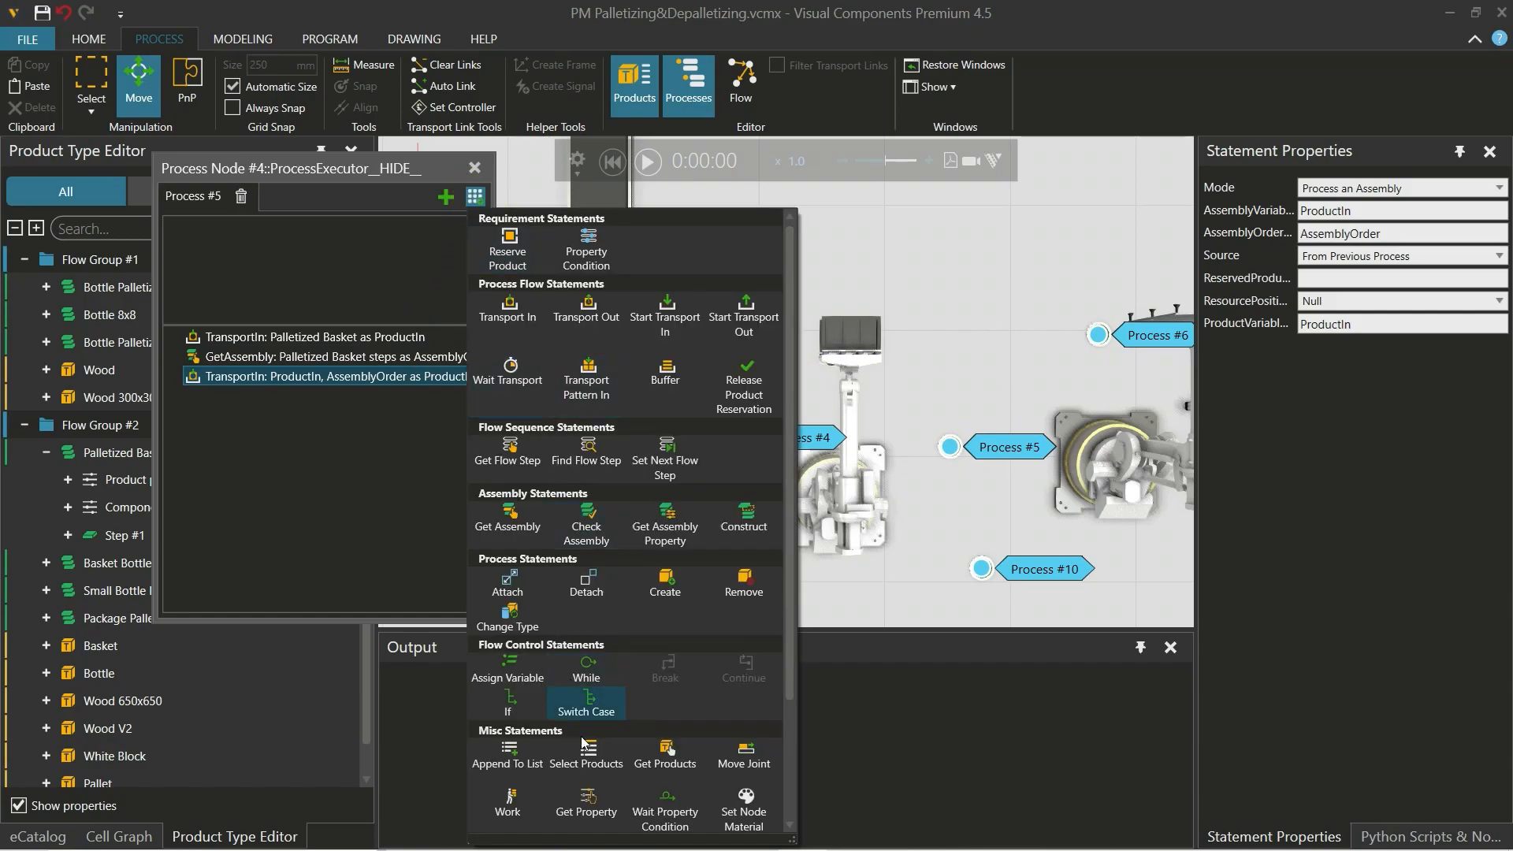
scroll(575, 717, "down", 3)
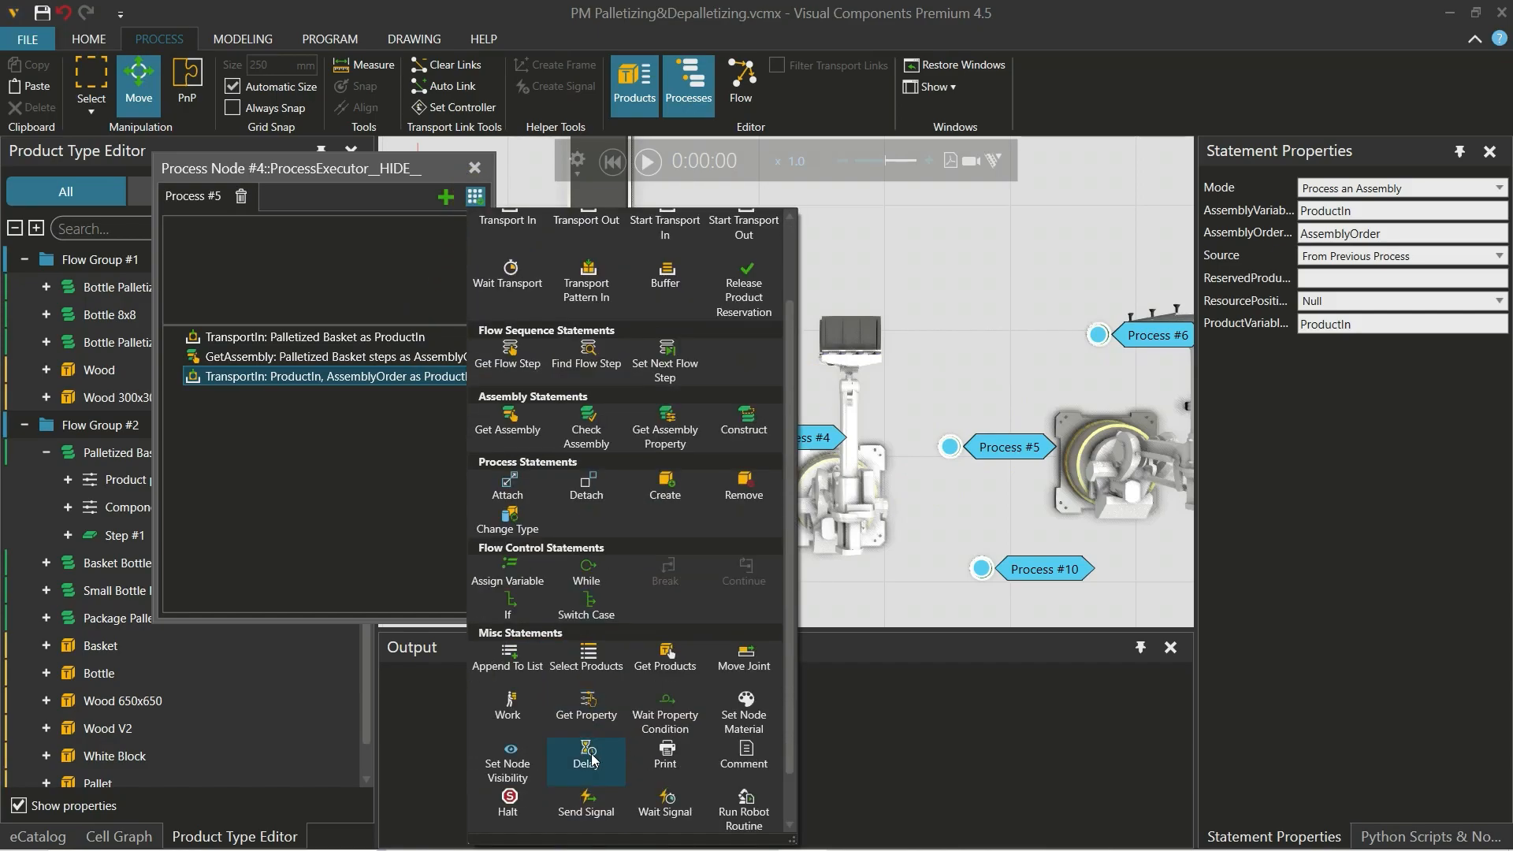
left_click(567, 729)
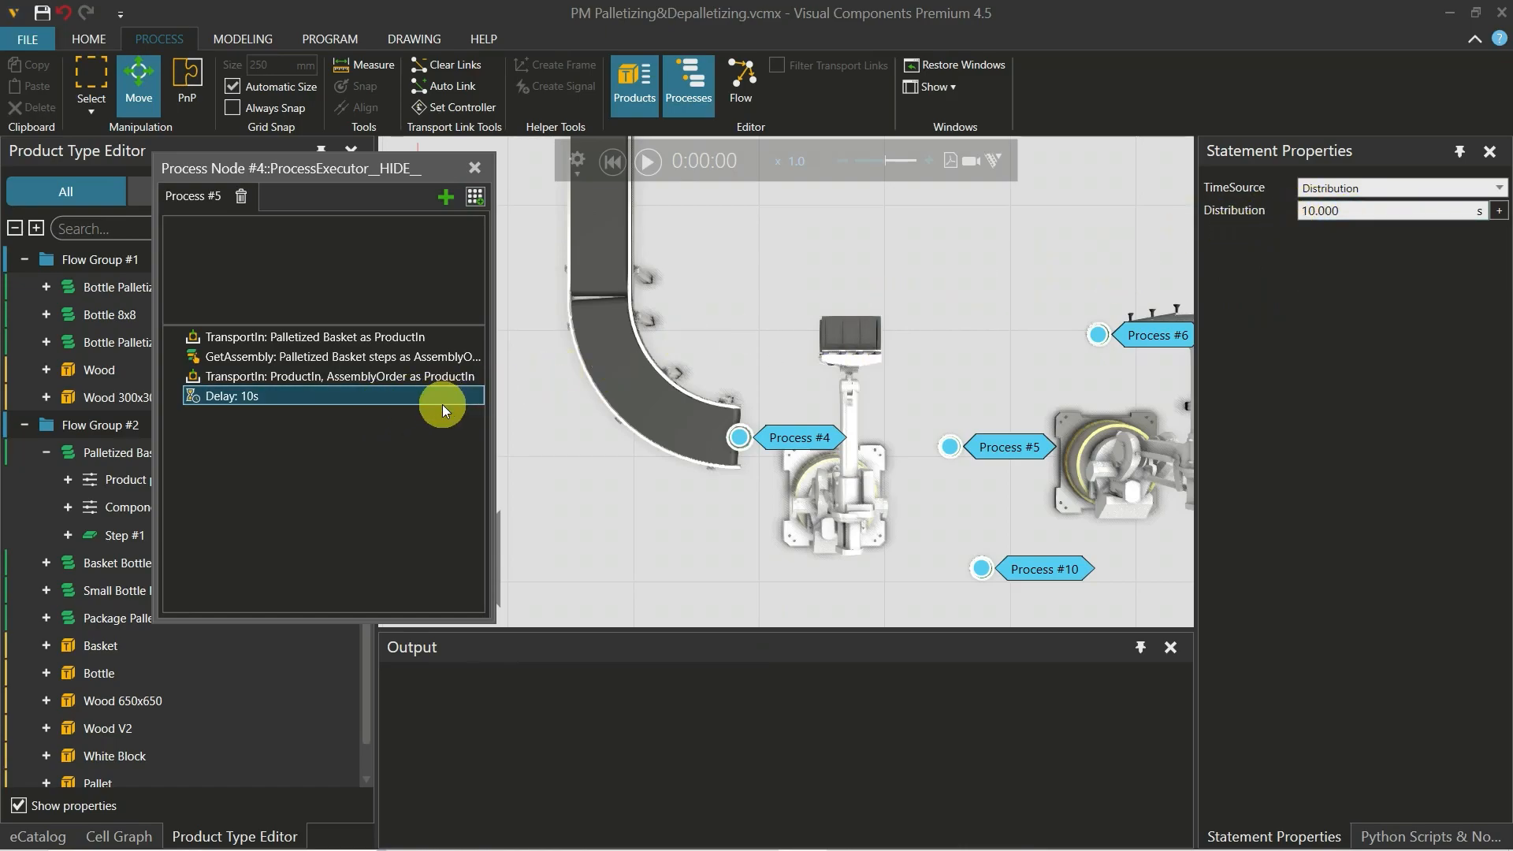
left_click(475, 196)
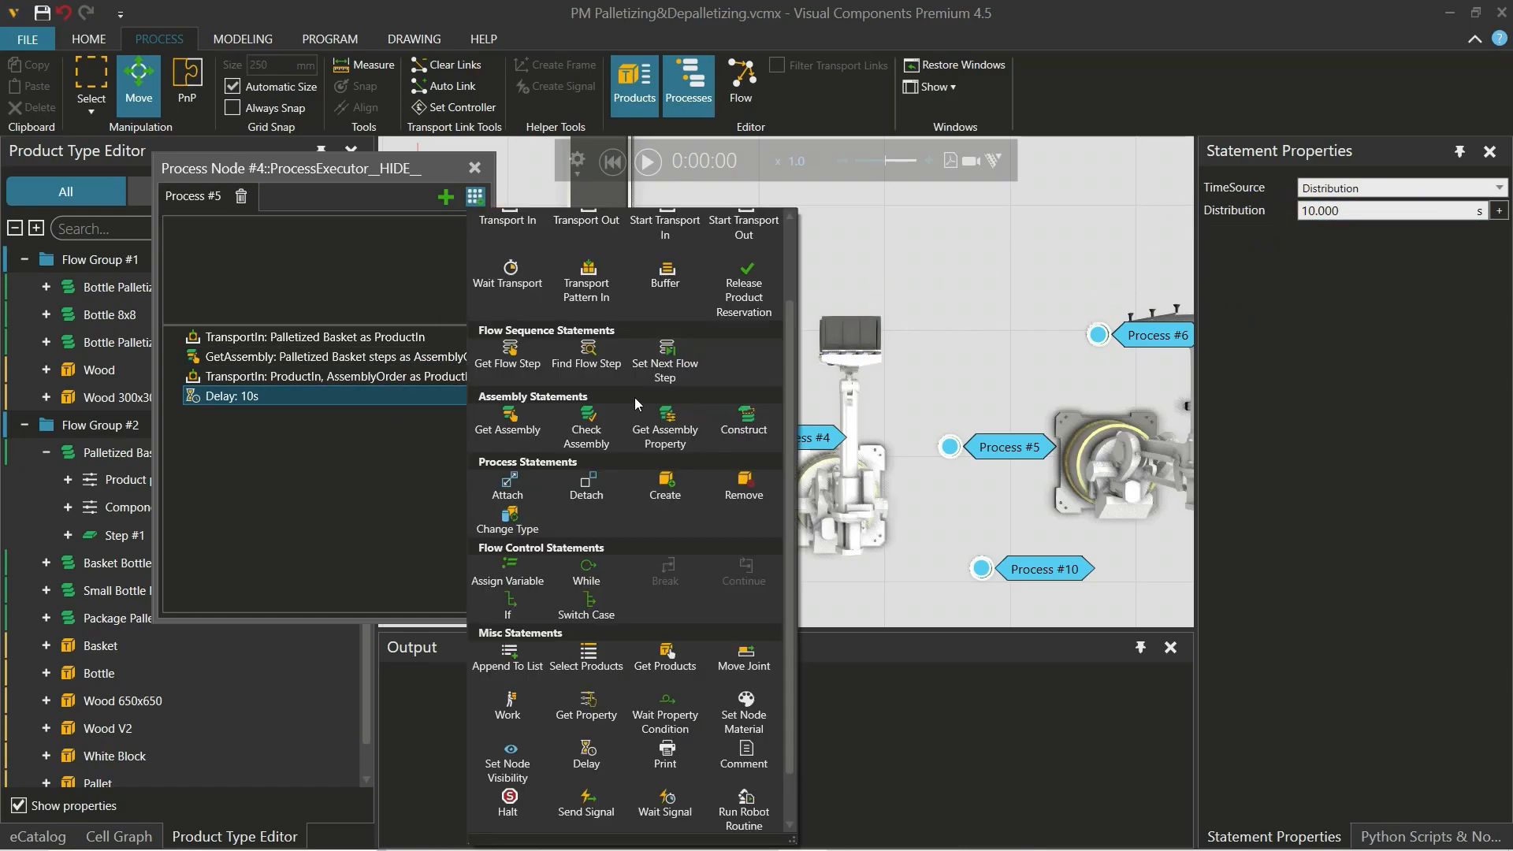
left_click(733, 492)
left_click(386, 419)
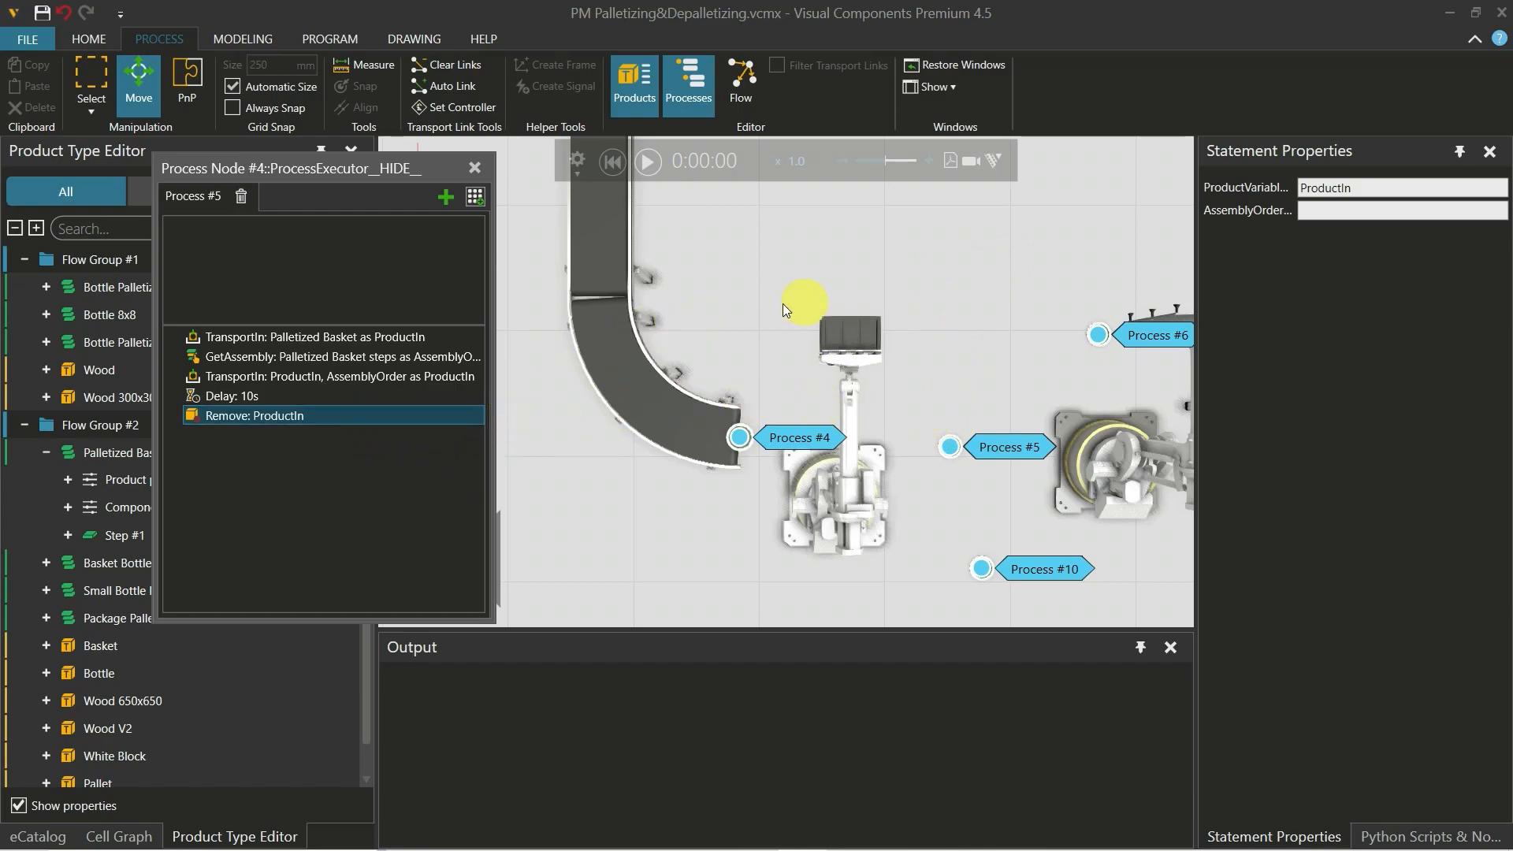
Show the process flow and select Flow Group #2 for editing
left_click(697, 90)
left_click(744, 96)
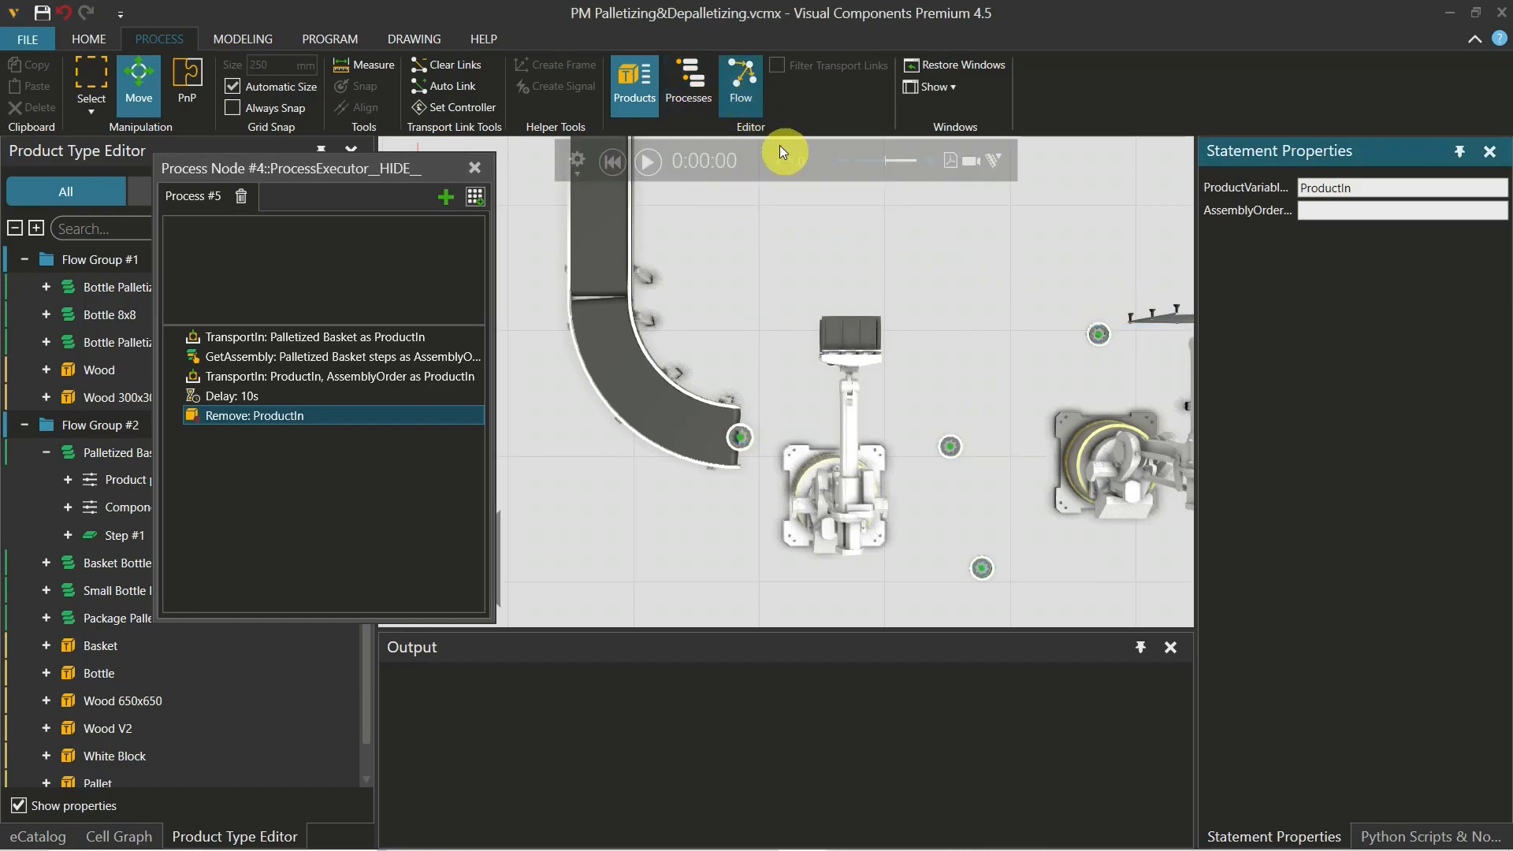
scroll(967, 271, "down", 3)
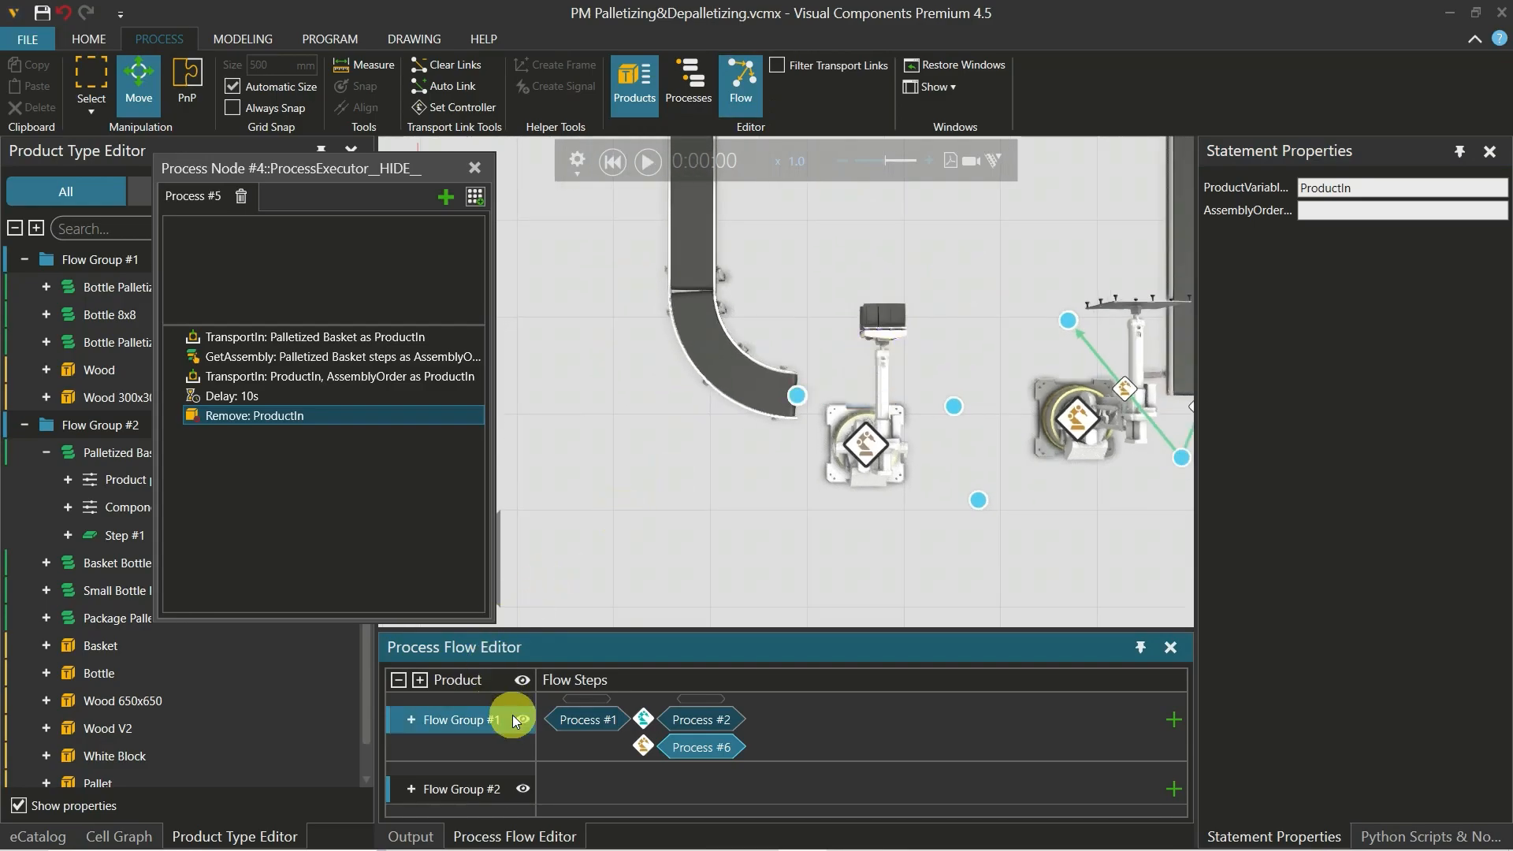
left_click(463, 791)
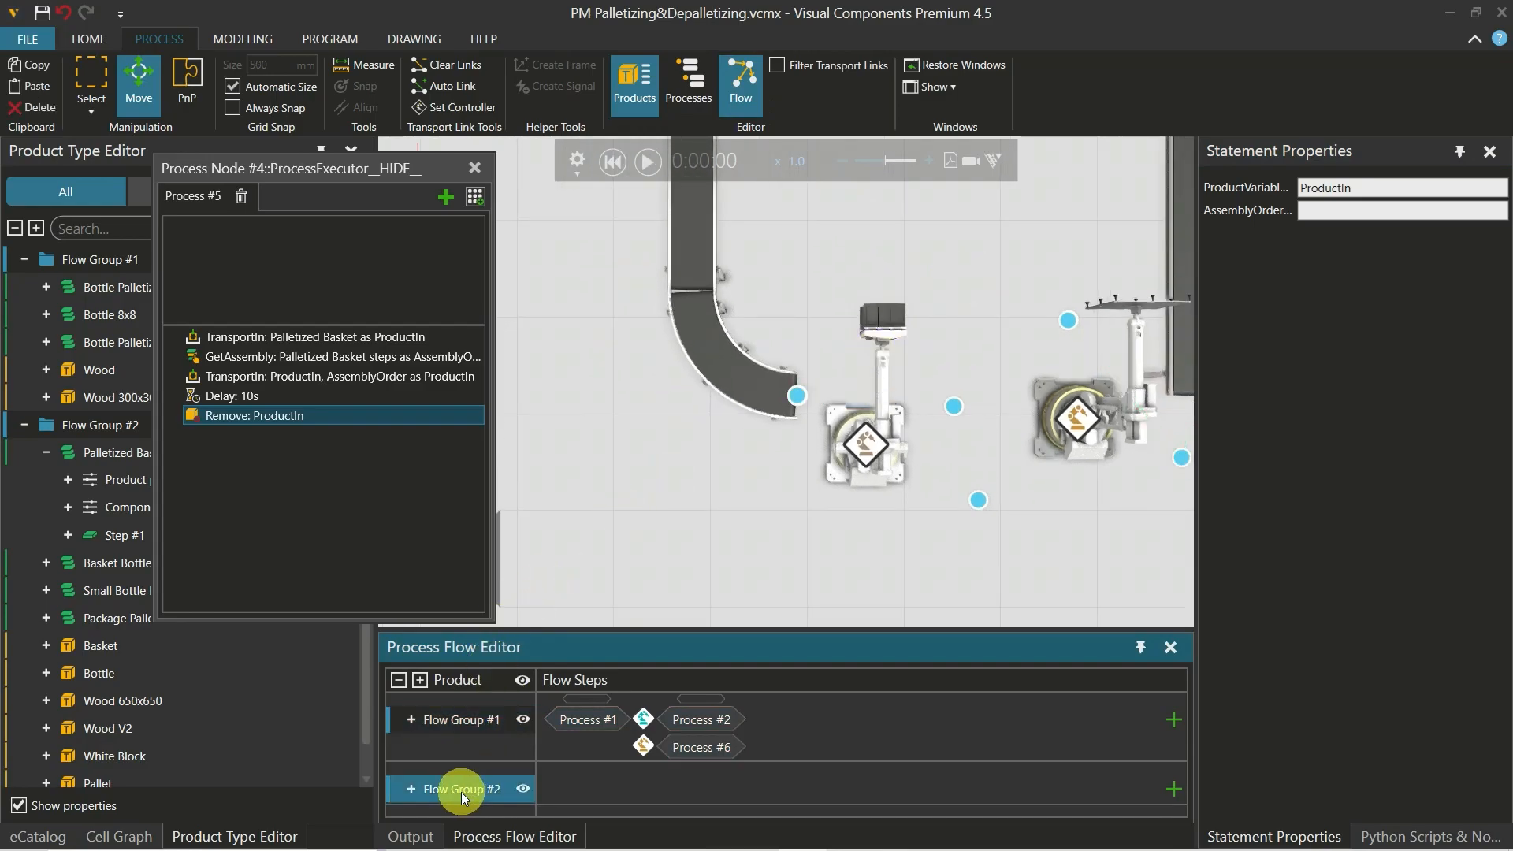
Create conveyor transport links for Flow Group #2 from Process #3 to Process #11 and on to Process #4
scroll(946, 304, "down", 3)
middle_click_drag(948, 236, 836, 409)
scroll(832, 378, "down", 2)
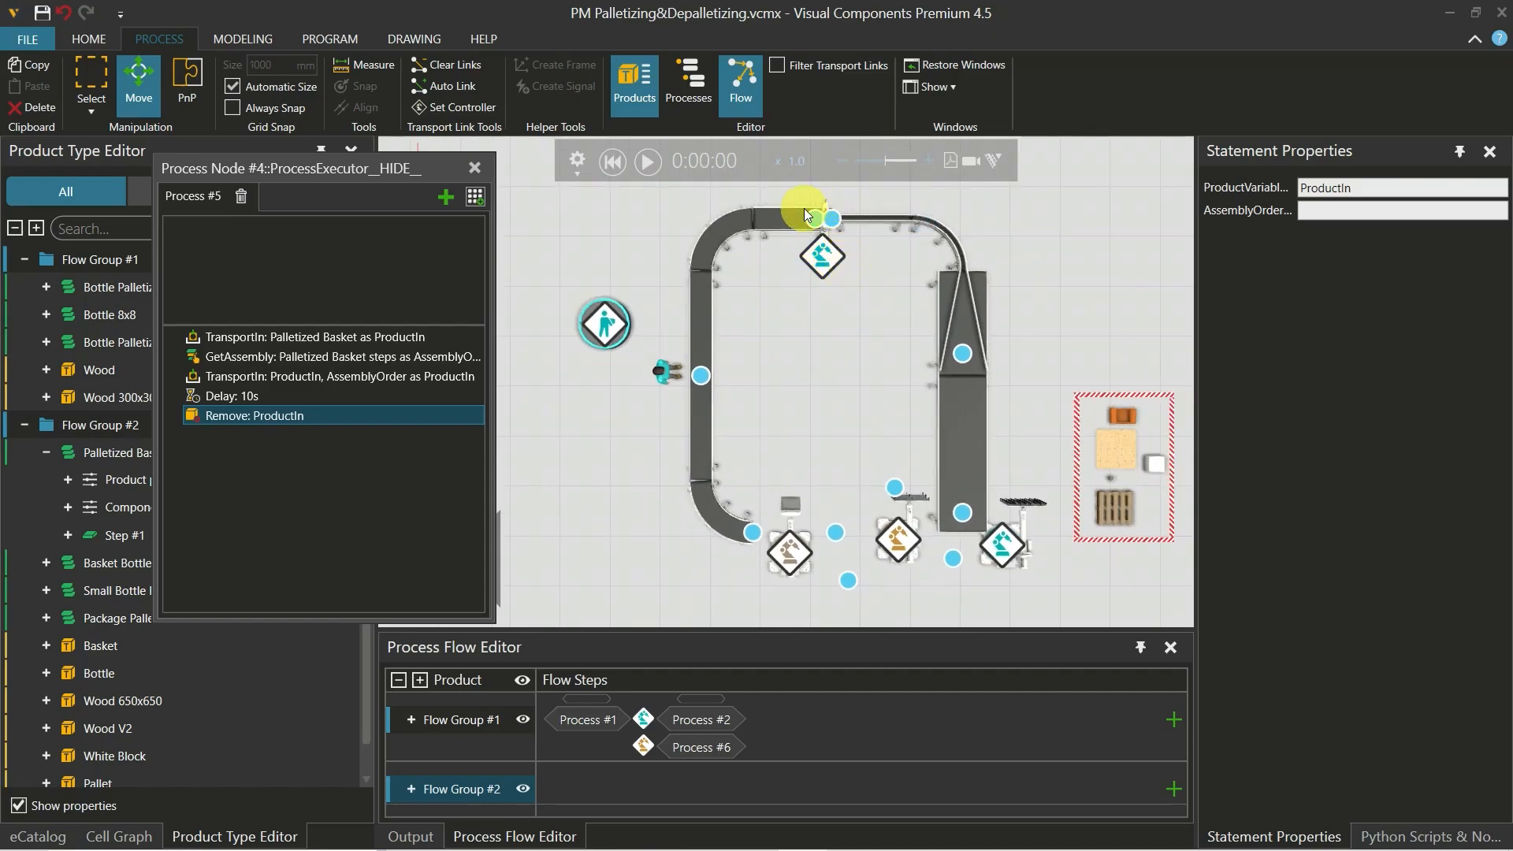
scroll(802, 238, "up", 3)
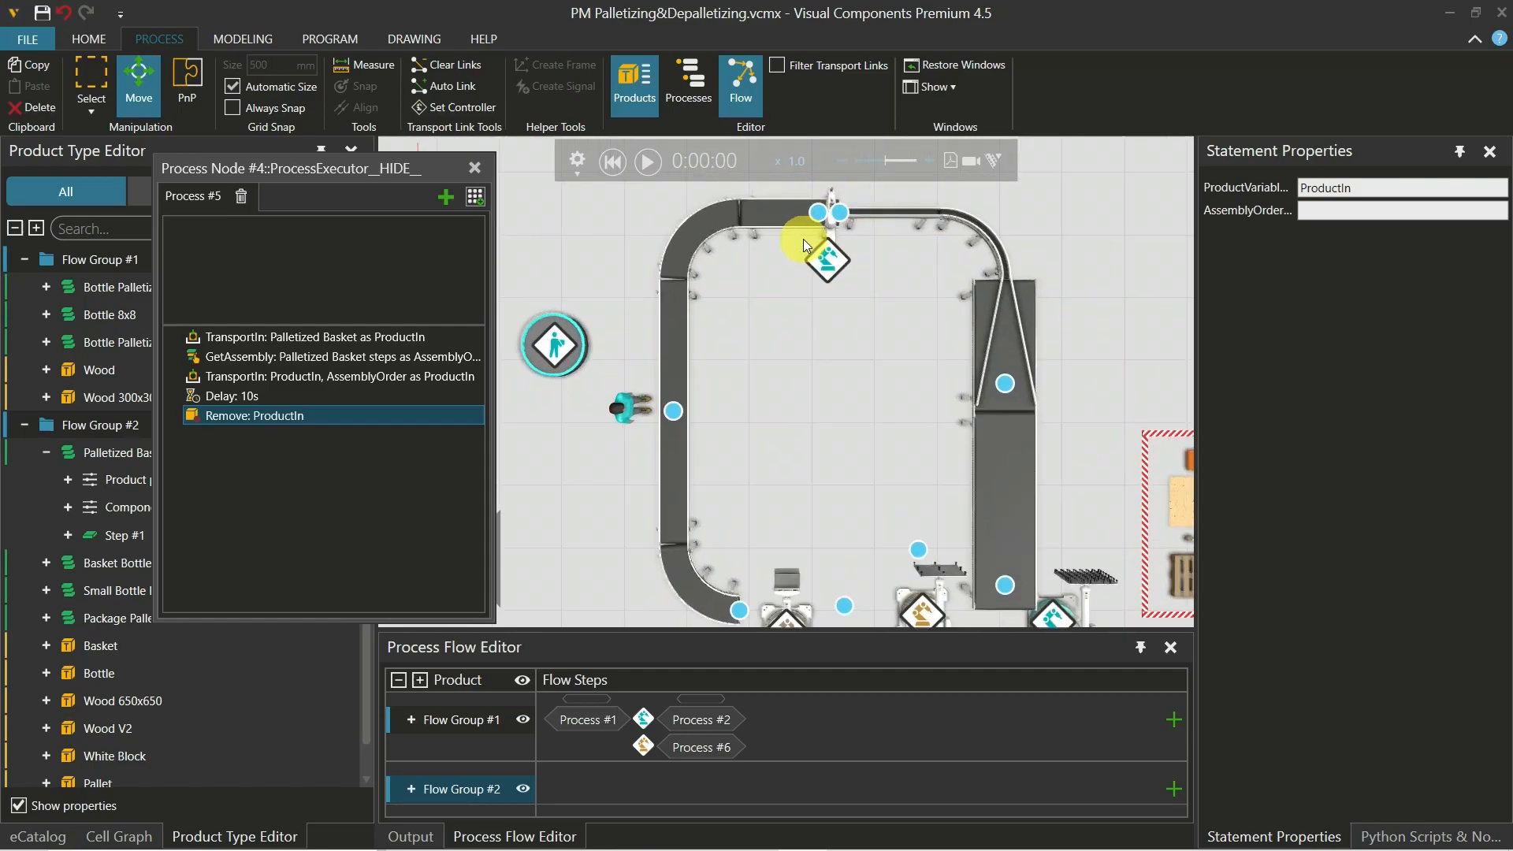
scroll(802, 239, "up", 2)
middle_click_drag(792, 256, 760, 334)
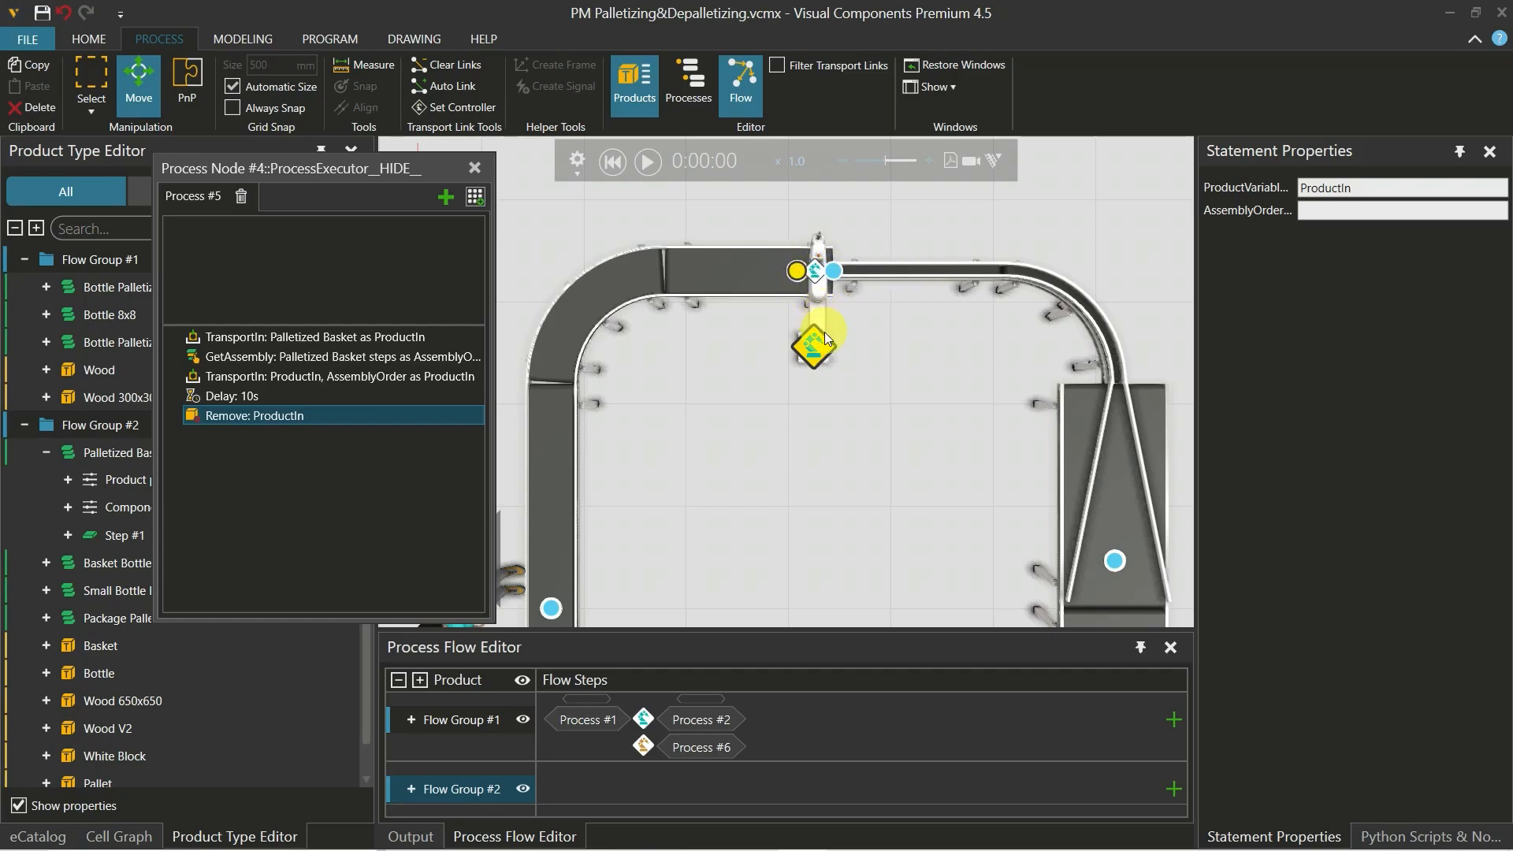
middle_click_drag(760, 367, 806, 302)
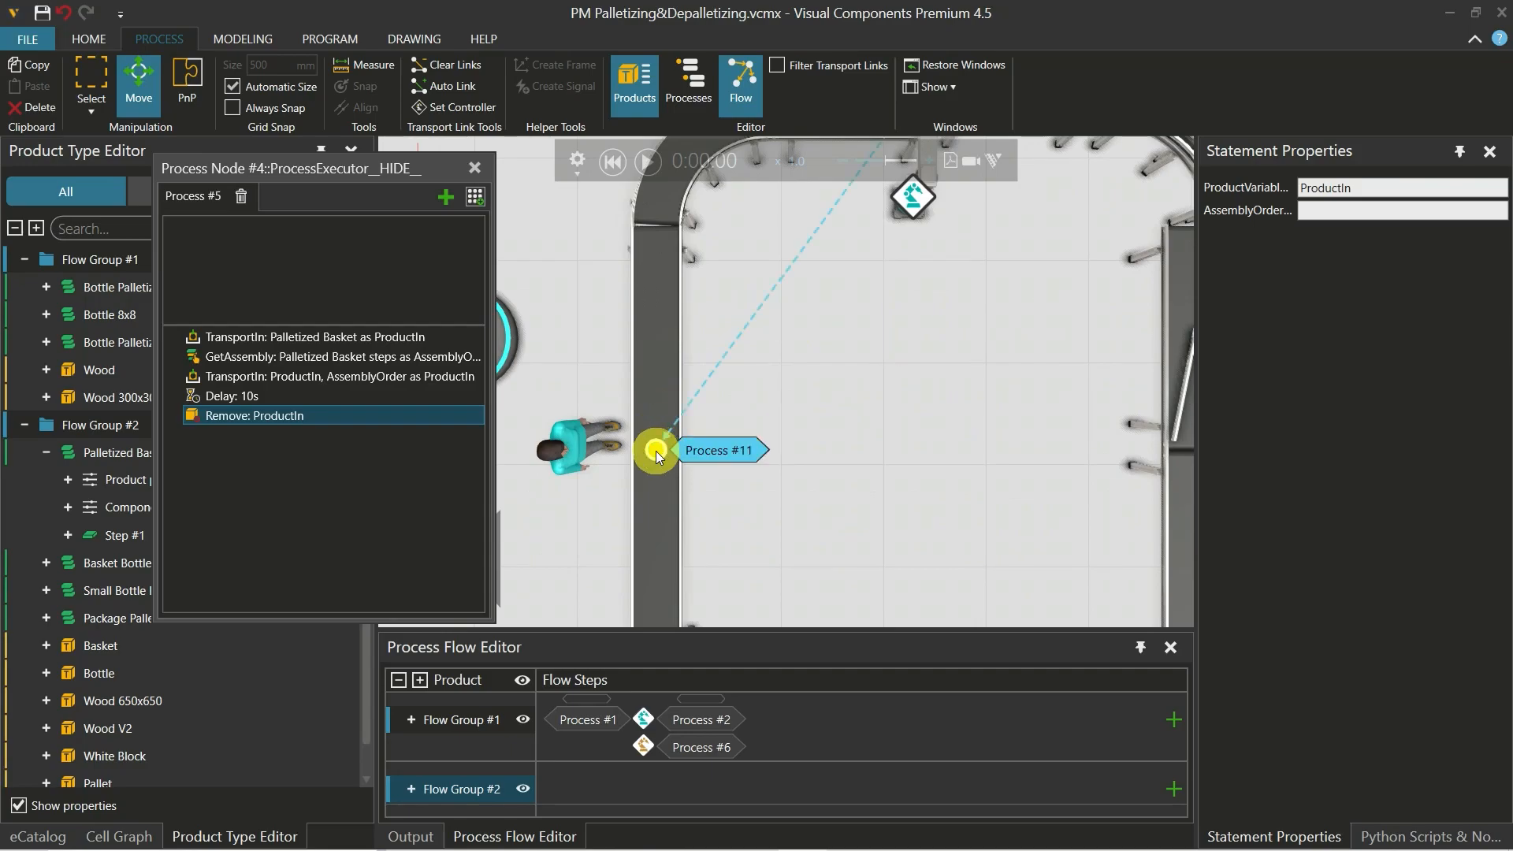
middle_click_drag(805, 425, 838, 250)
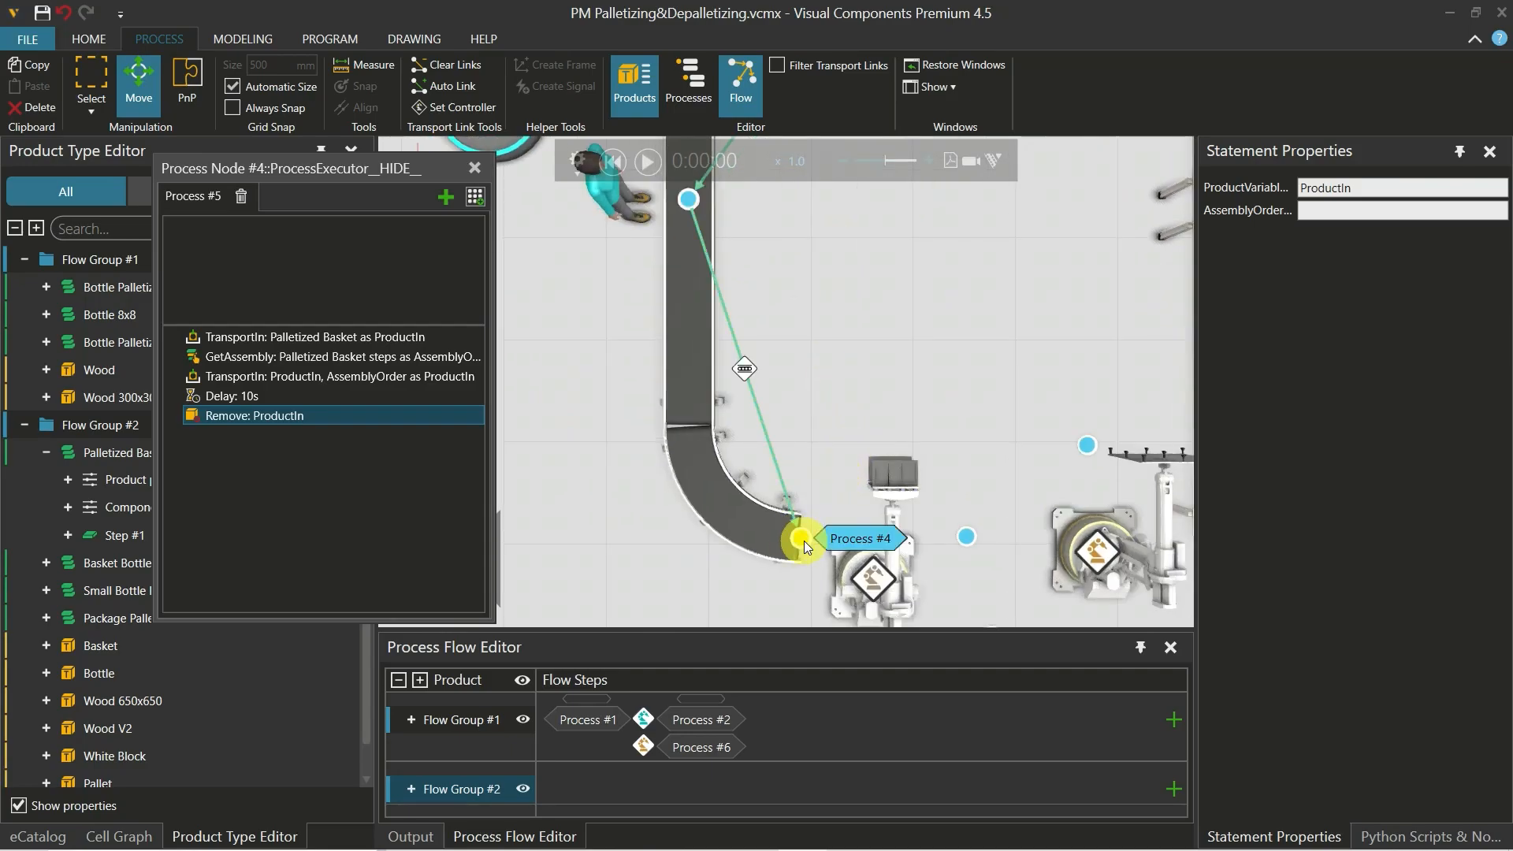
Link Process #4 to Process #5 using the robot between them, and Process #10 to Process #5 using the adjacent palletizing robot
scroll(938, 276, "up", 4)
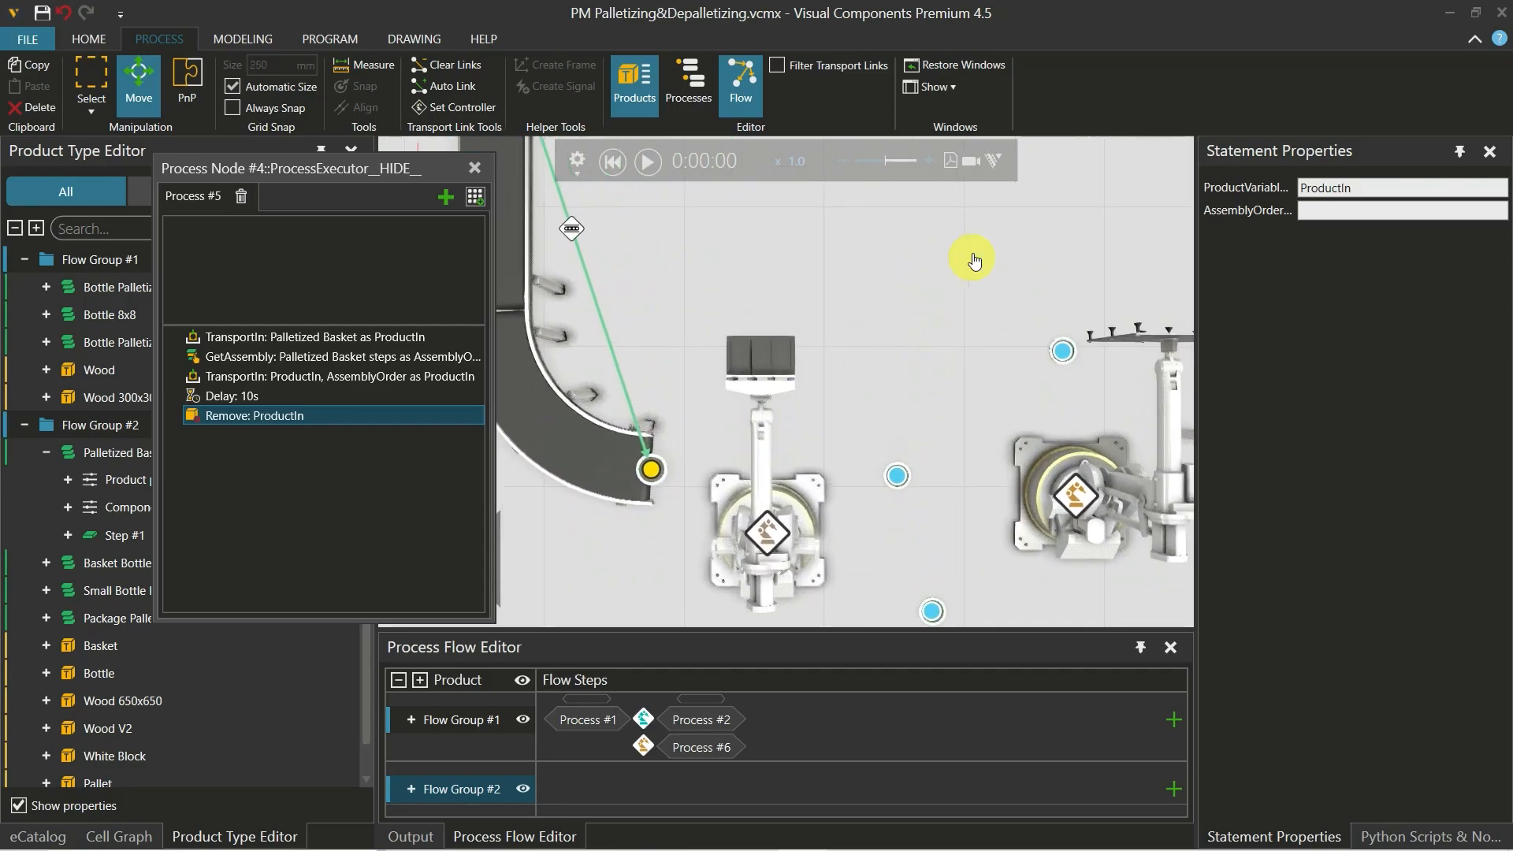
middle_click_drag(975, 260, 1016, 167)
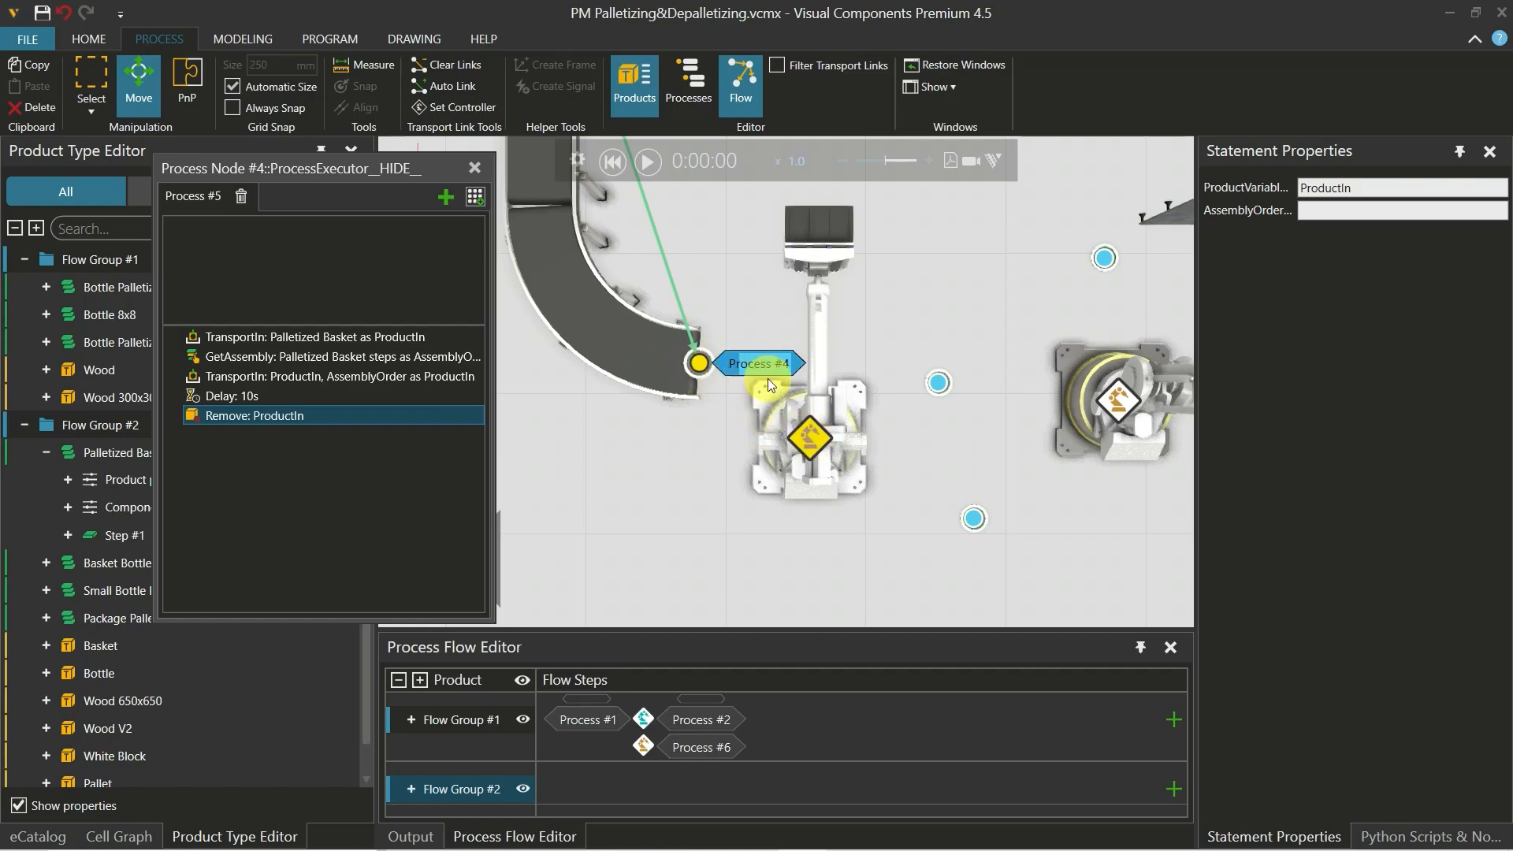
left_click(941, 381)
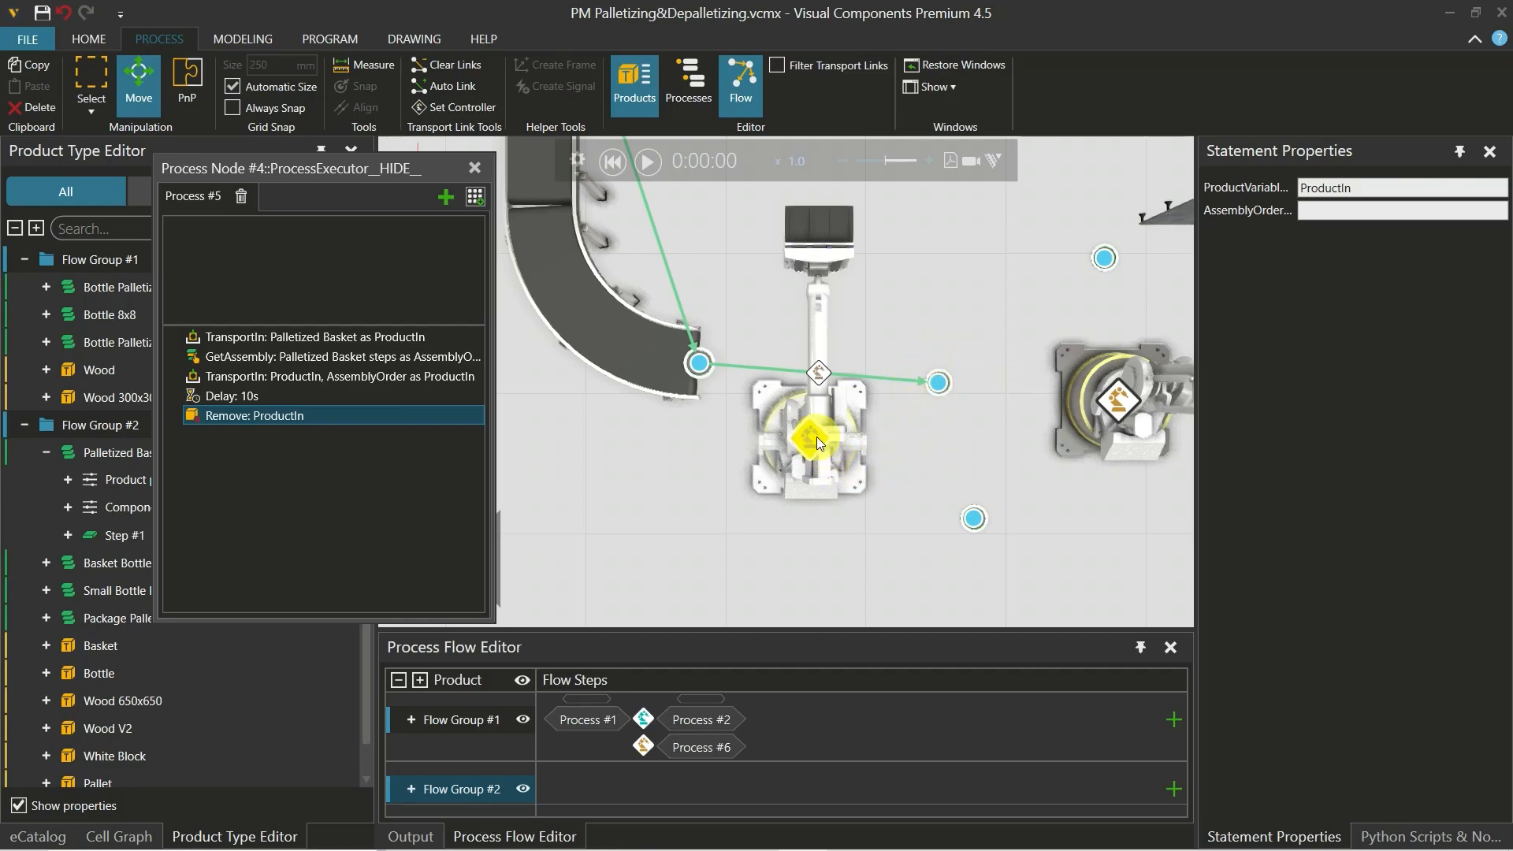
middle_click_drag(943, 420, 821, 381)
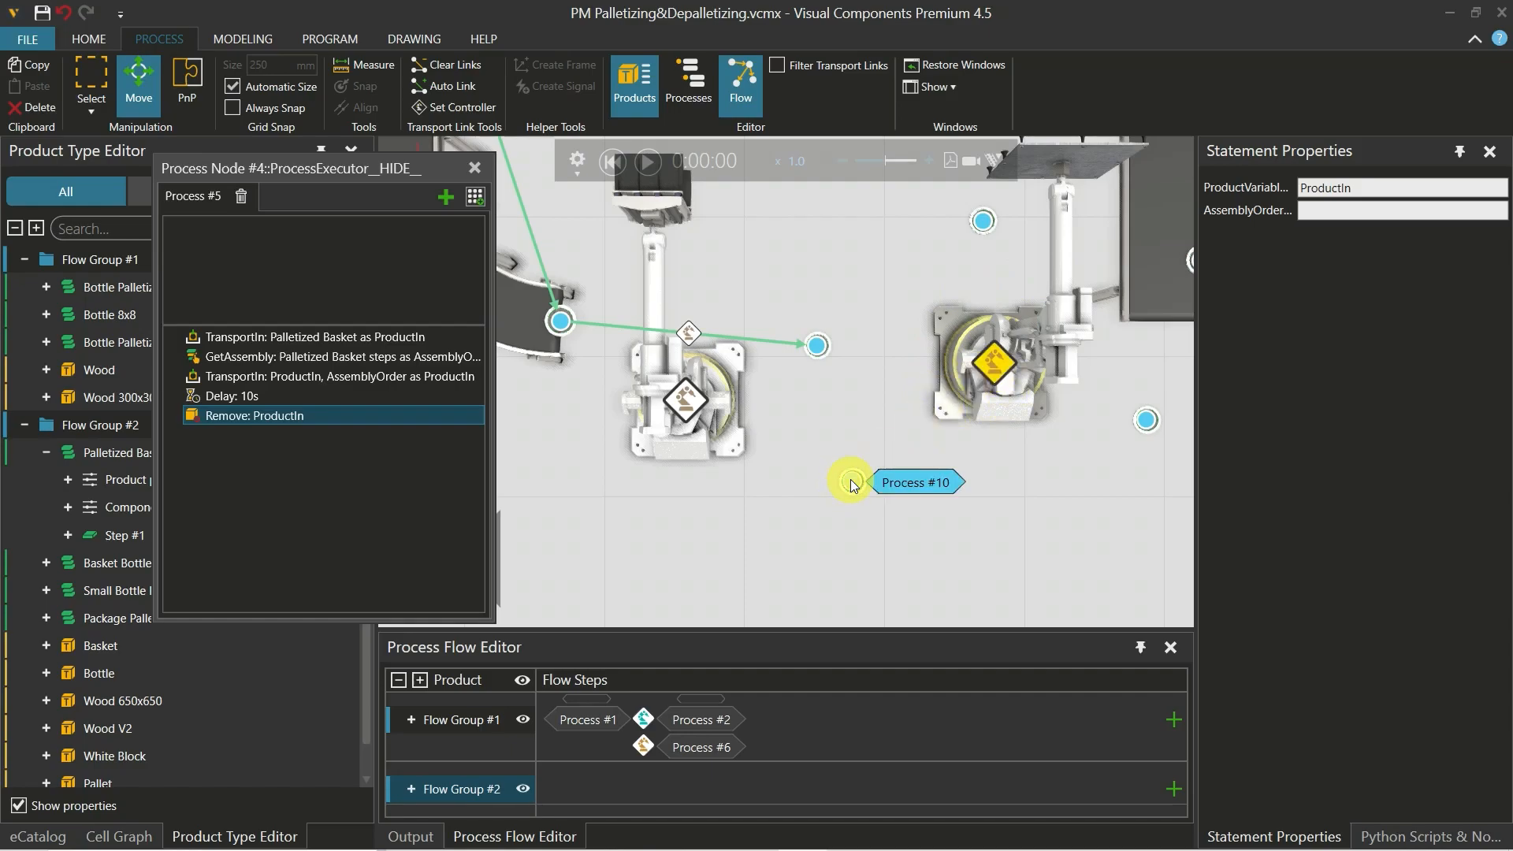
left_click_drag(852, 483, 821, 347)
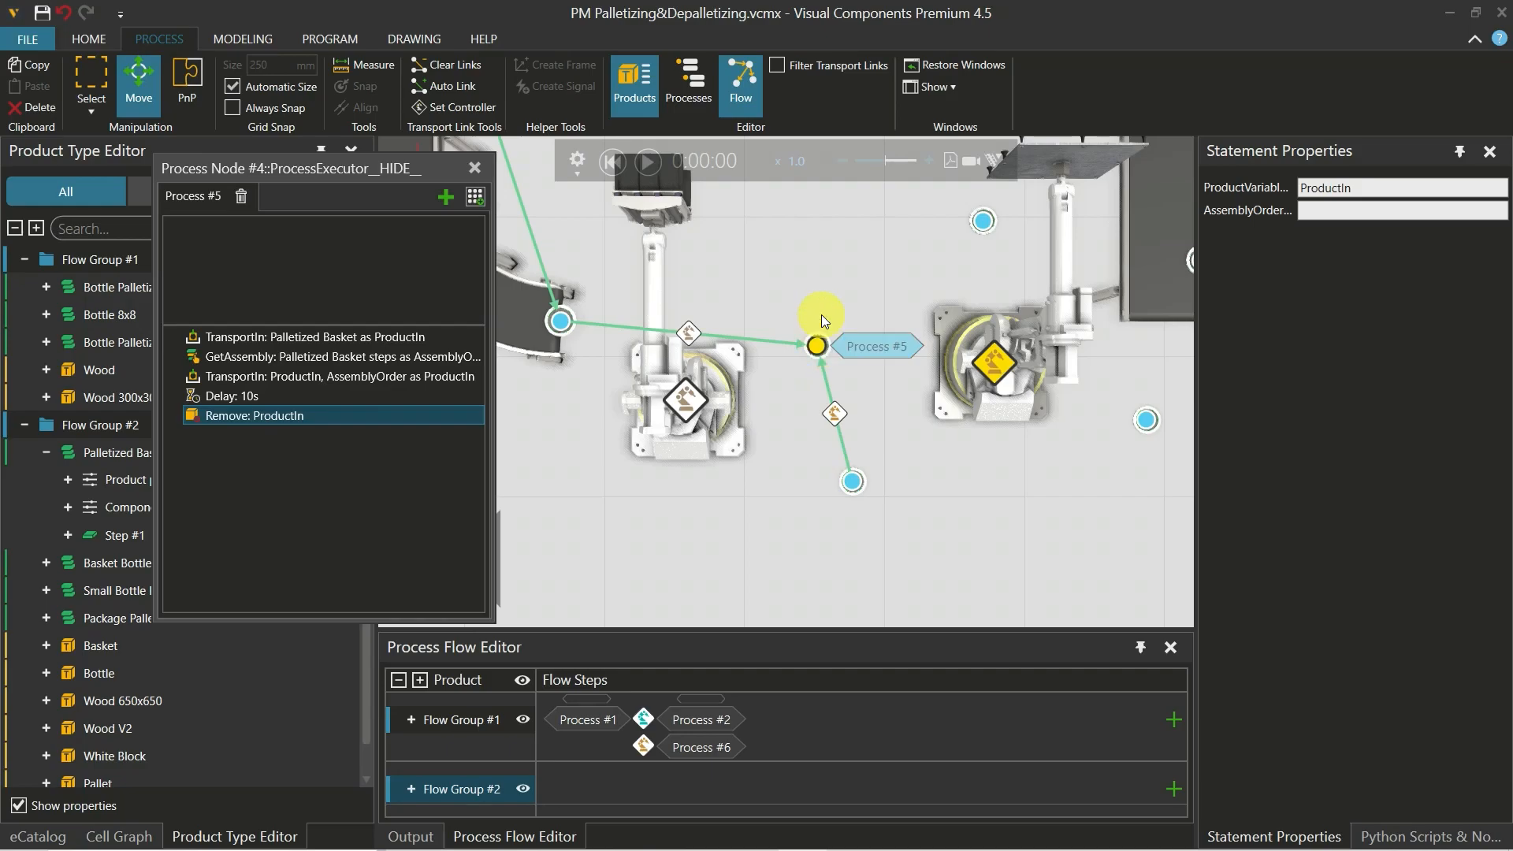
Place Process #8 and Process #3 as the first two flow steps of Flow Group #2
scroll(835, 277, "down", 3)
scroll(835, 278, "down", 3)
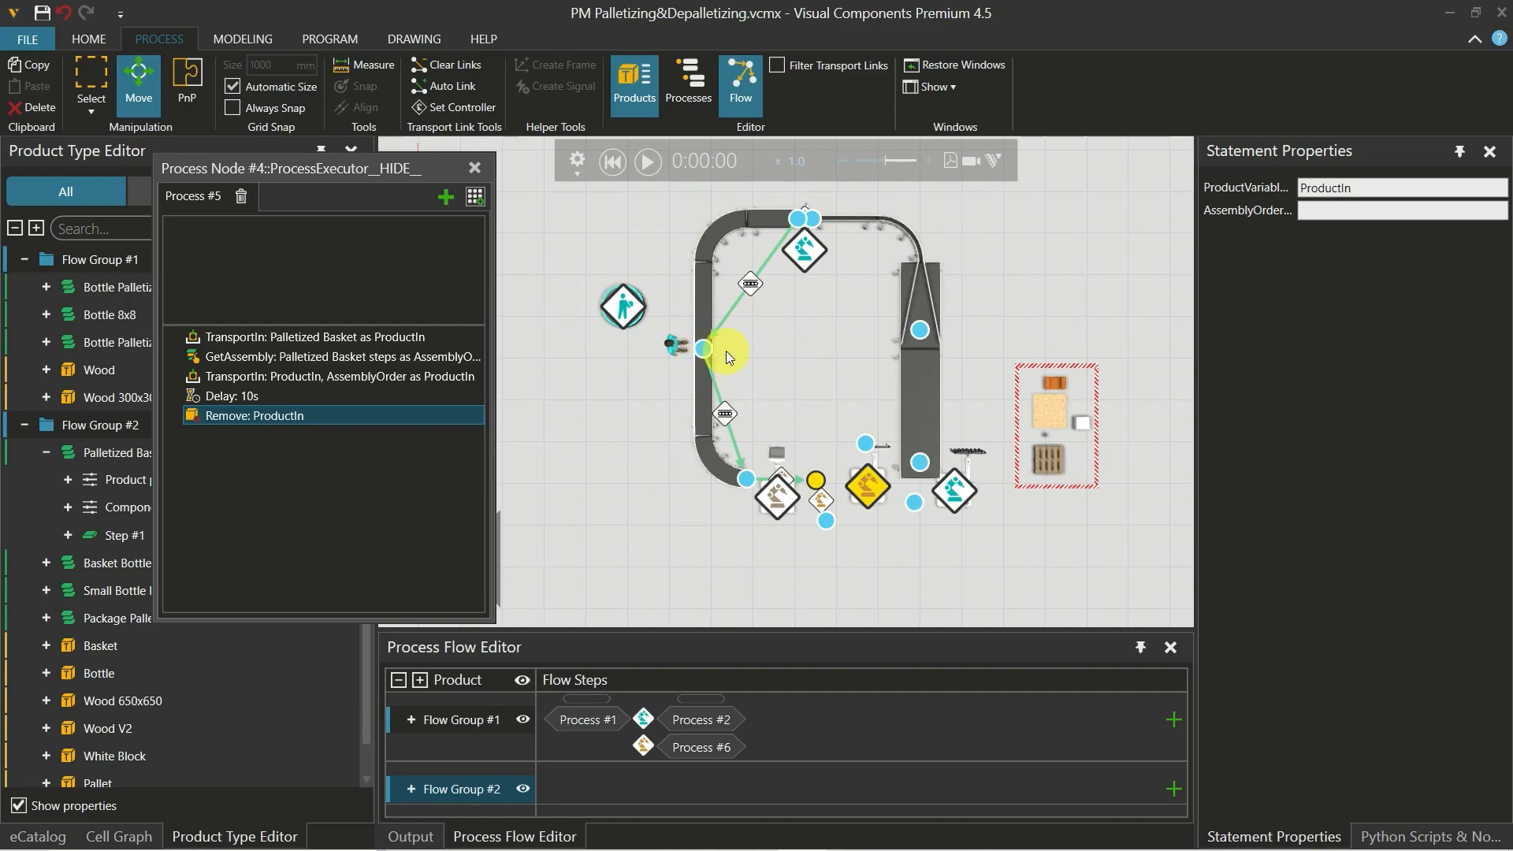
scroll(780, 485, "up", 5)
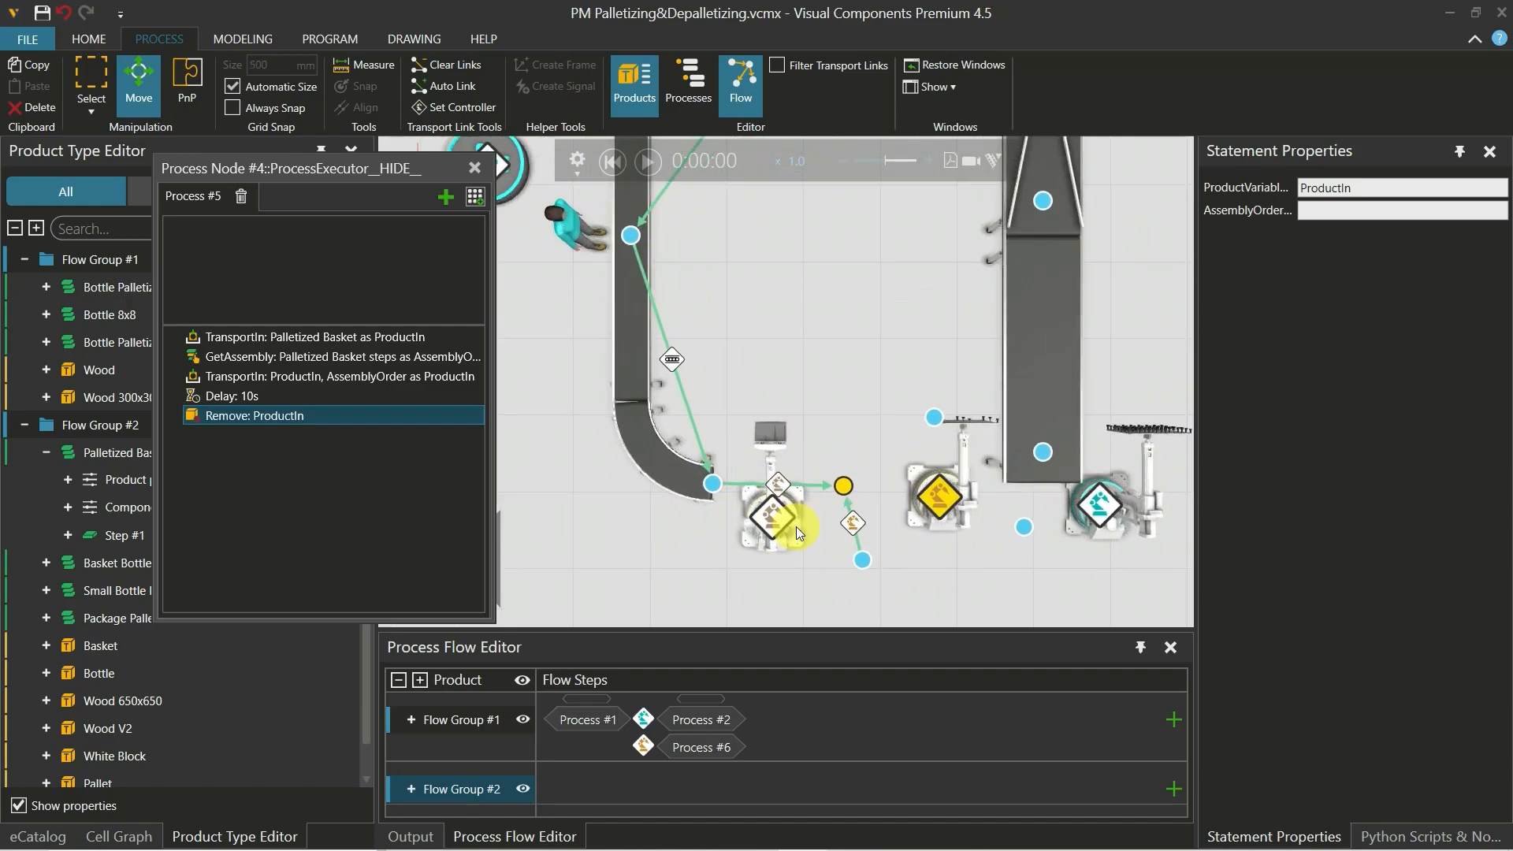
scroll(796, 526, "up", 2)
middle_click_drag(796, 522, 805, 474)
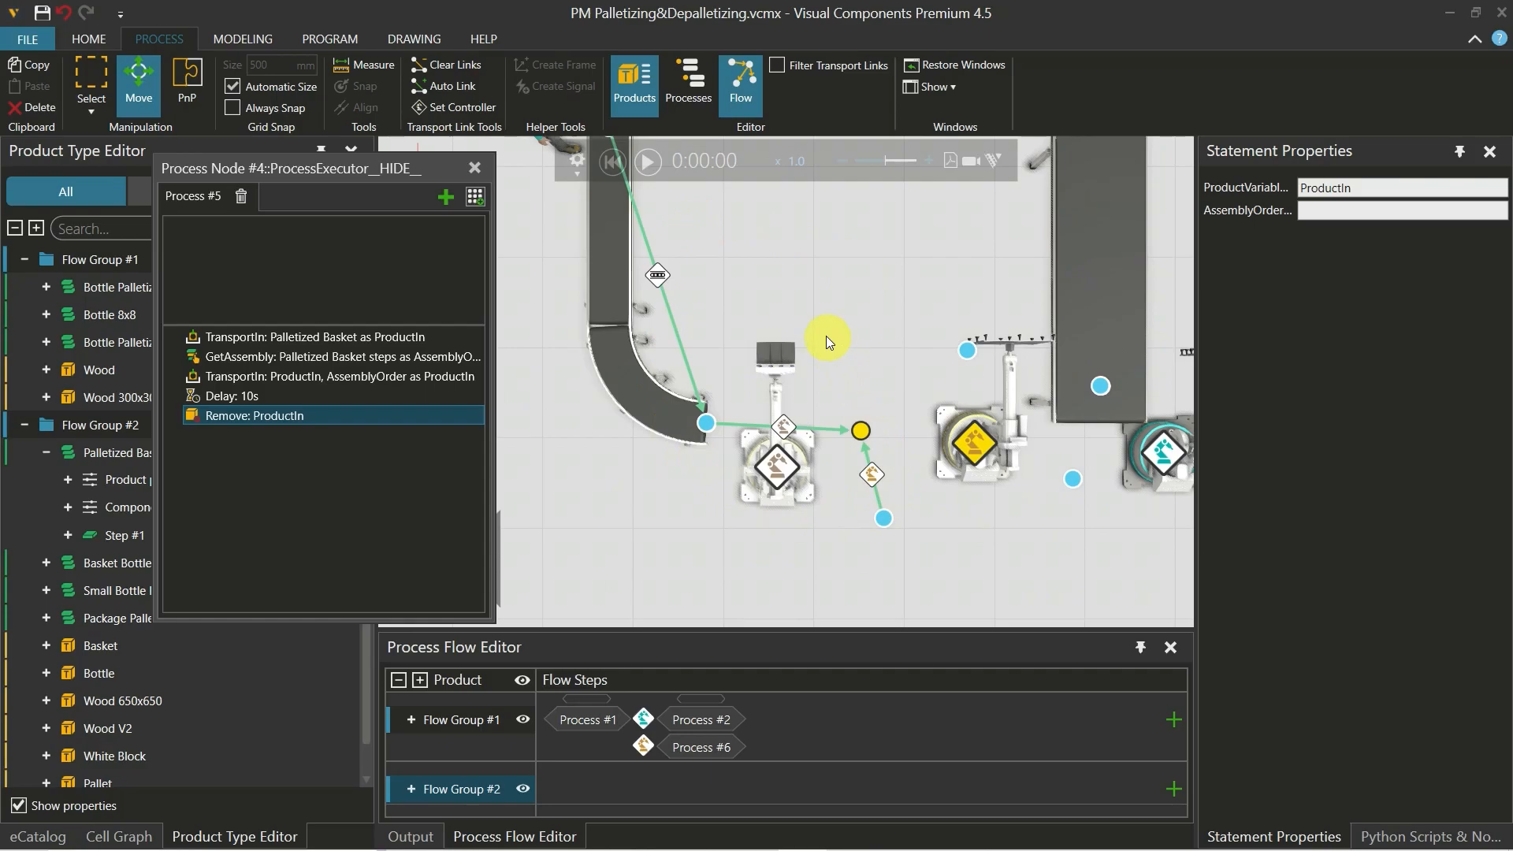
scroll(825, 333, "down", 2)
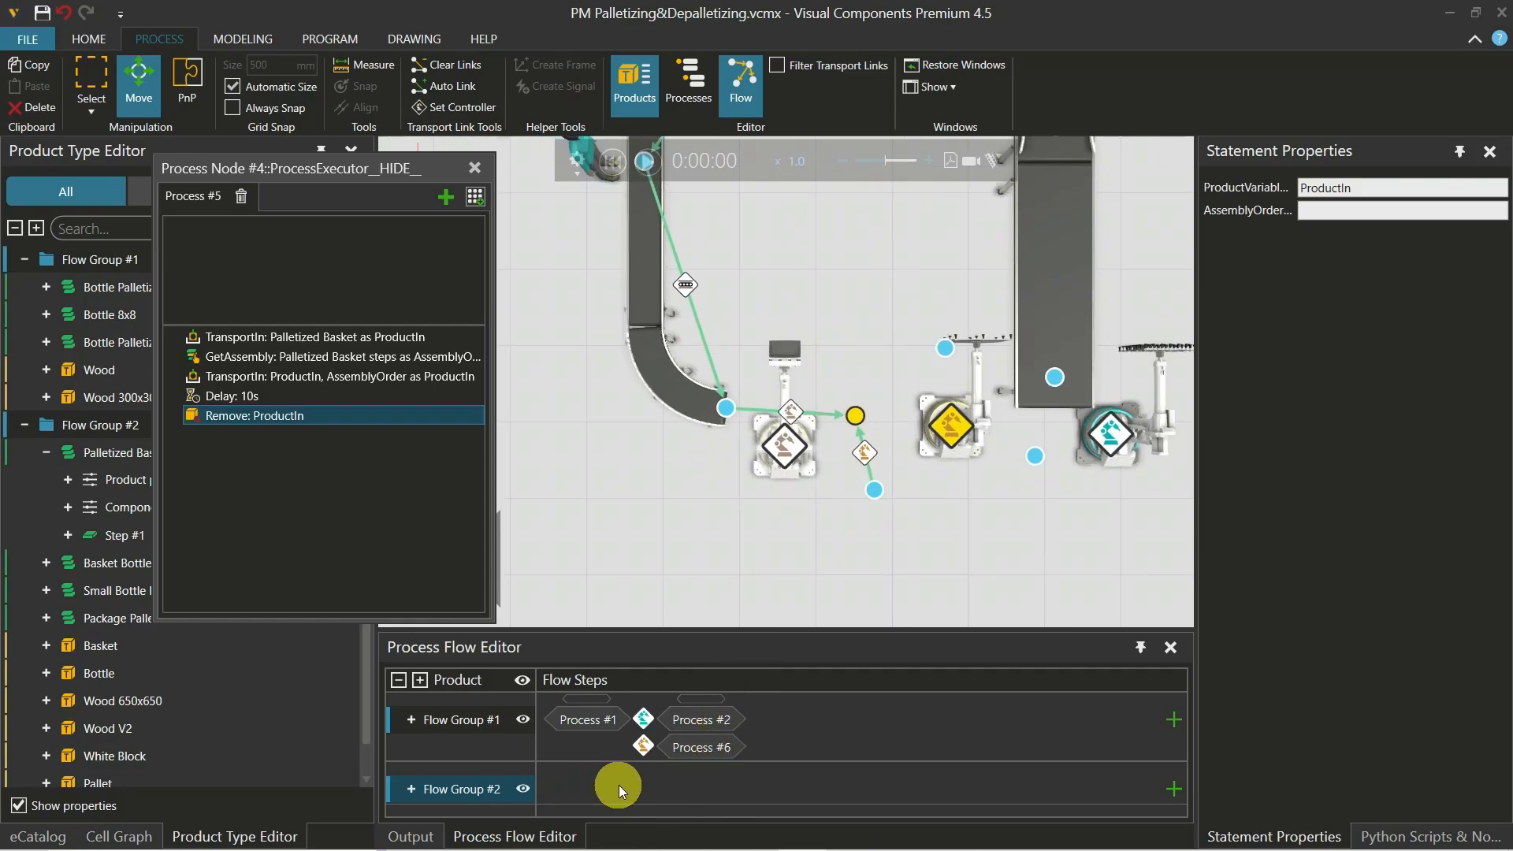
scroll(770, 316, "down", 4)
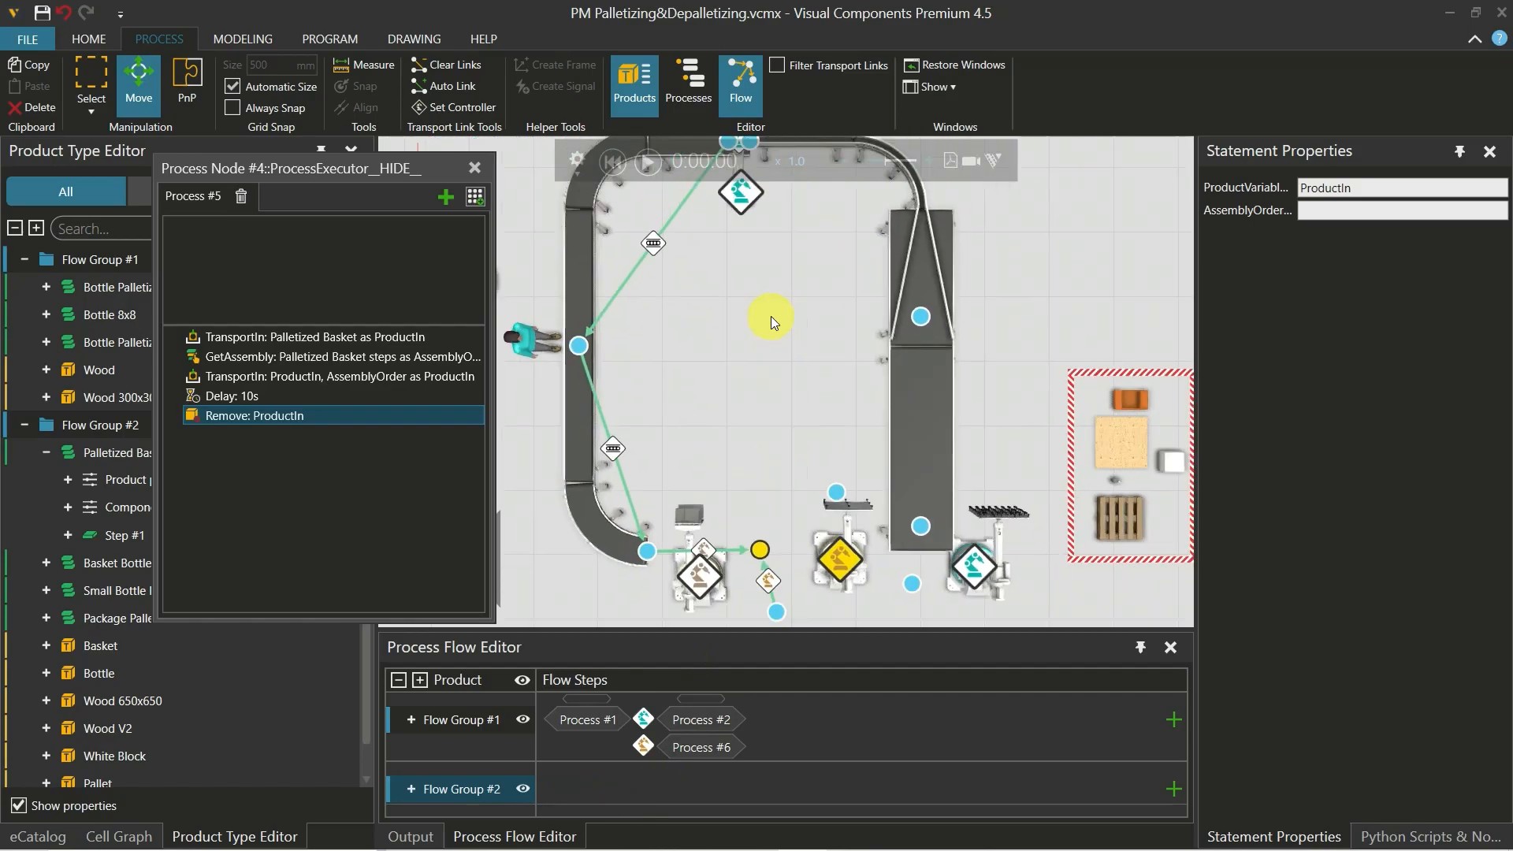
middle_click_drag(773, 241, 800, 302)
left_click(778, 242)
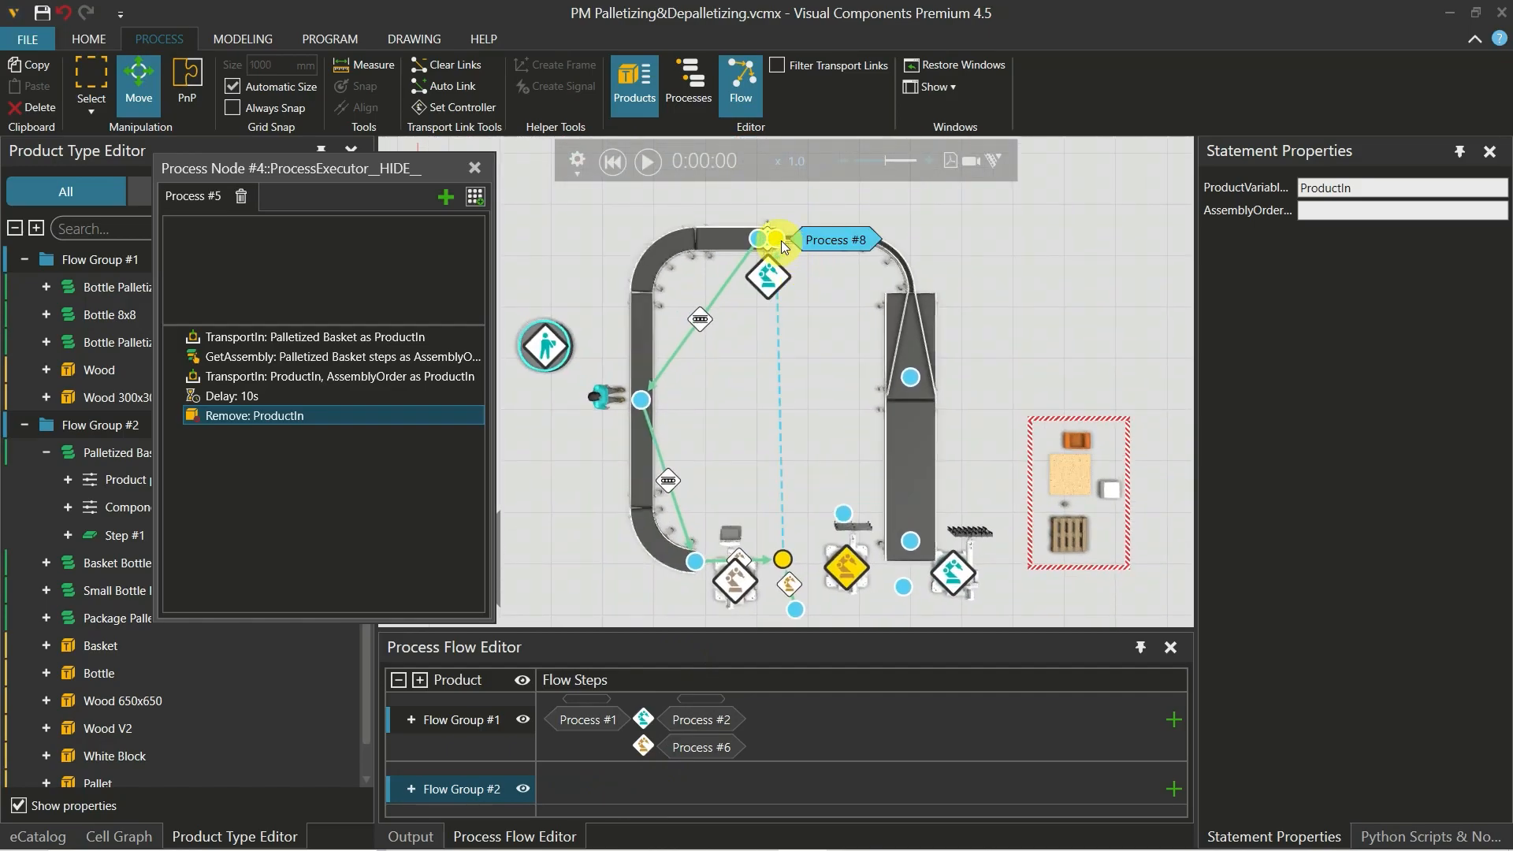
mouse_move(819, 294)
left_mouse_down()
mouse_move(694, 741)
mouse_move(626, 808)
mouse_move(588, 782)
left_mouse_up()
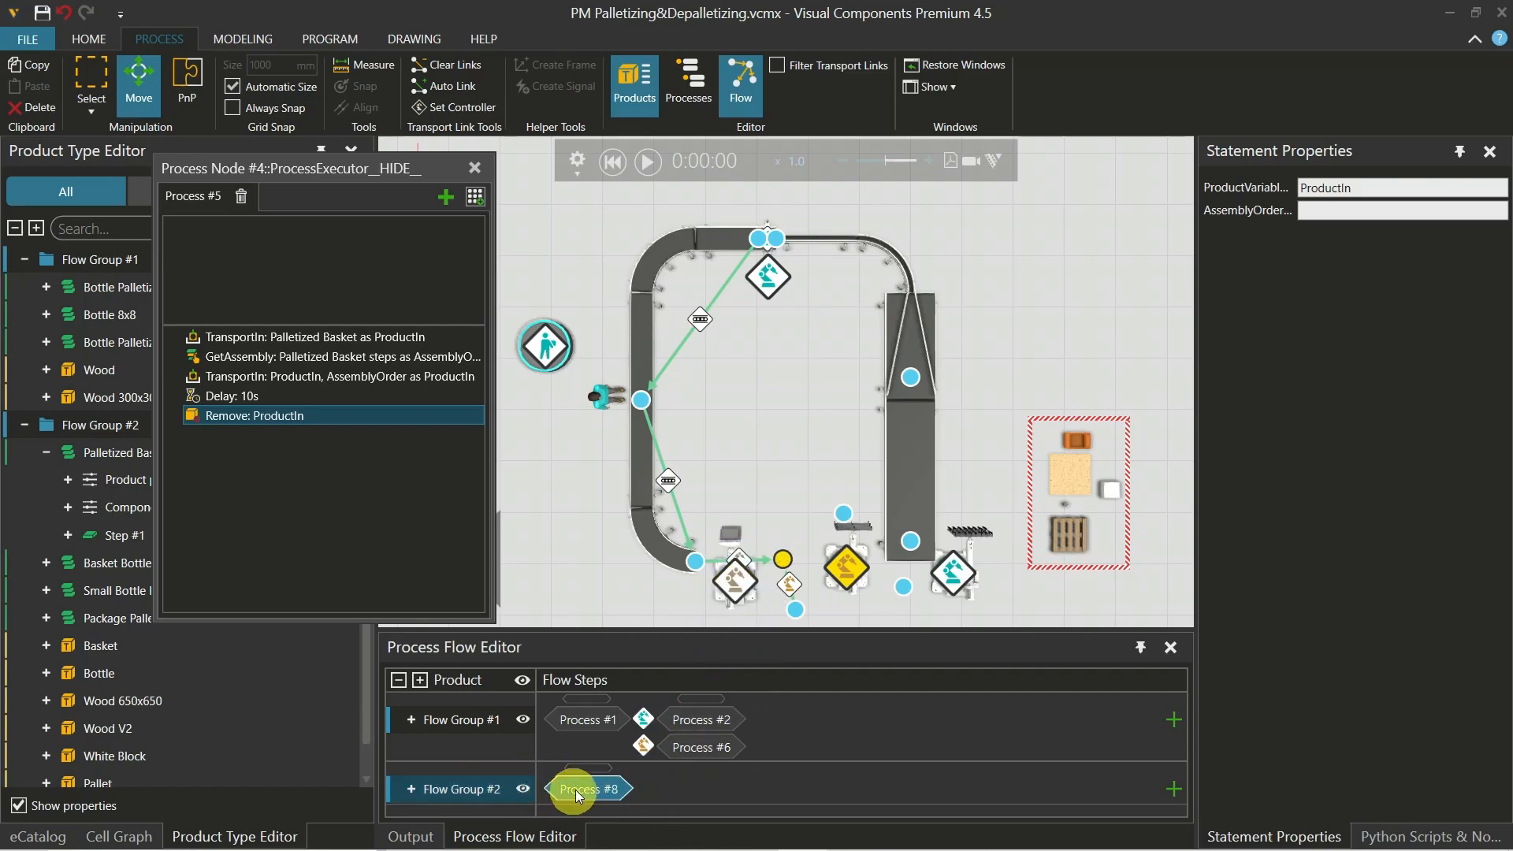
left_click(758, 240)
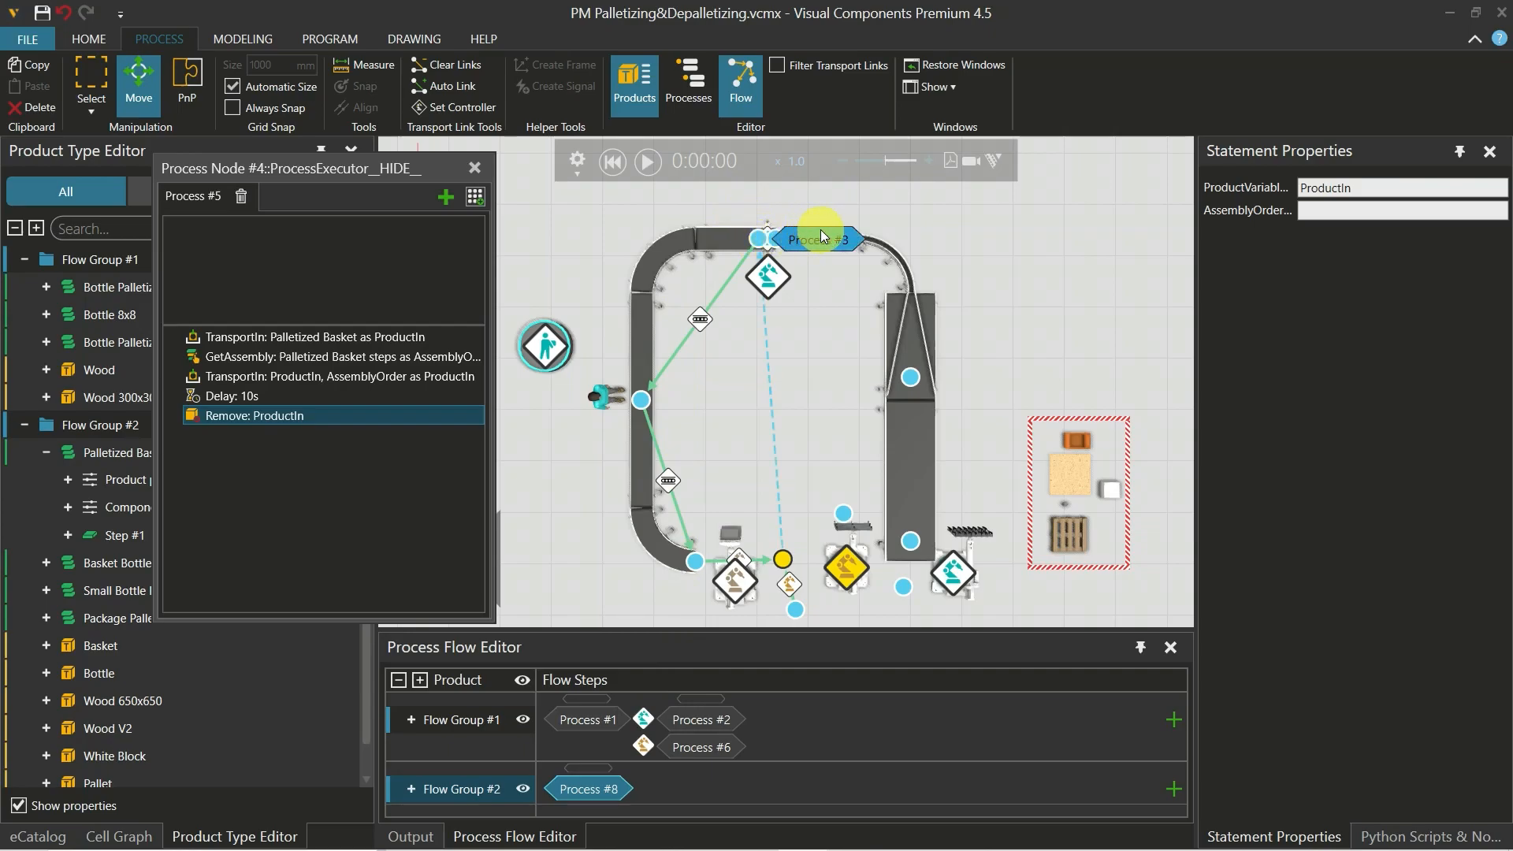
mouse_move(820, 235)
left_mouse_down()
mouse_move(688, 812)
mouse_move(687, 775)
left_mouse_up()
Append Process #11, Process #4 and Process #5 to the flow steps of Flow Group #2
left_click(640, 399)
mouse_move(687, 401)
left_mouse_down()
mouse_move(753, 622)
mouse_move(824, 753)
mouse_move(807, 792)
mouse_move(802, 780)
left_mouse_up()
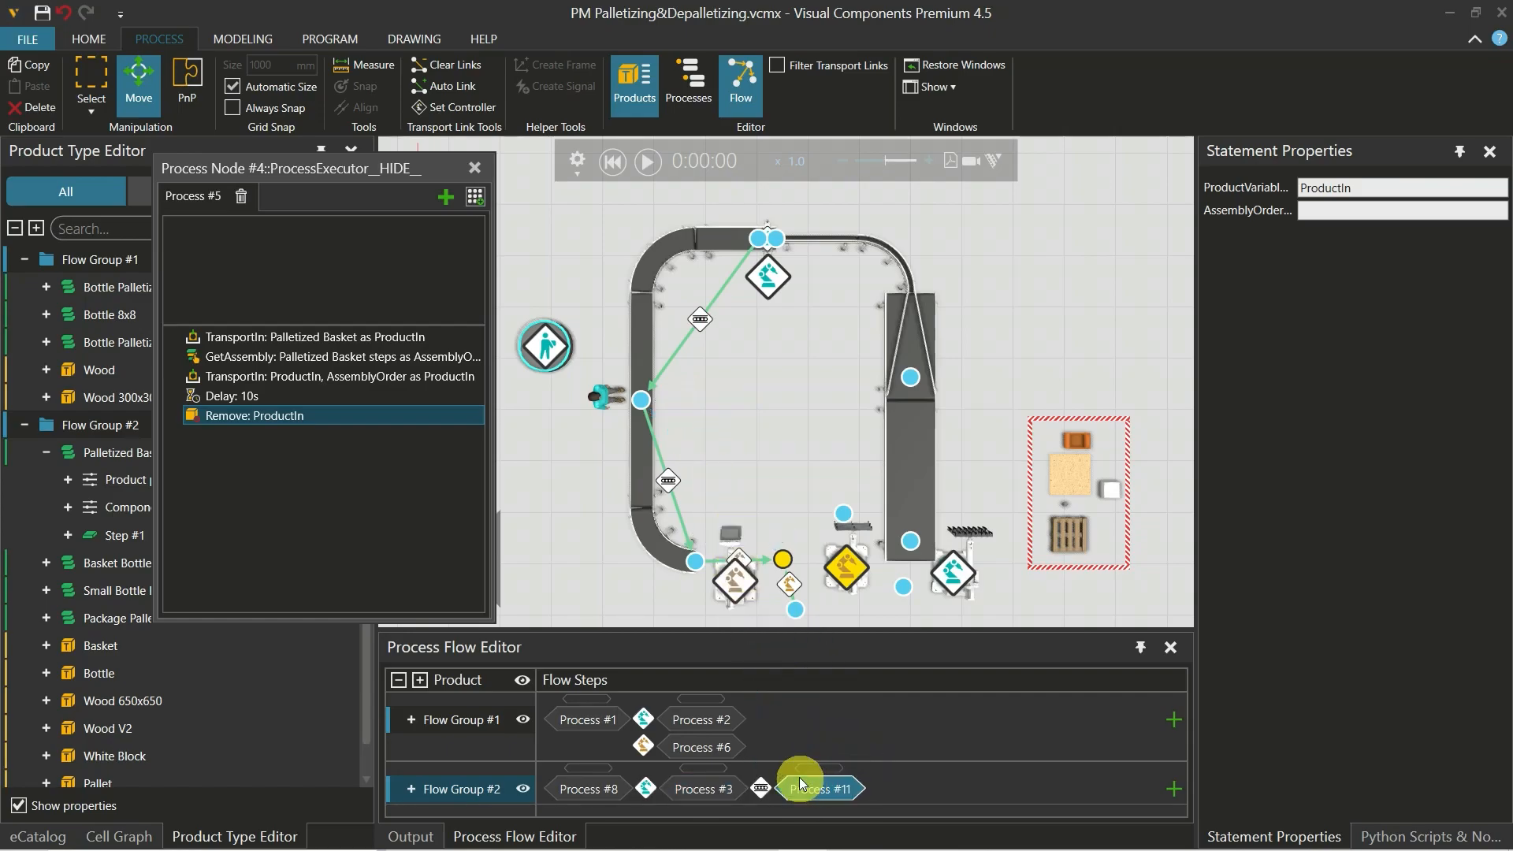
left_click(698, 558)
mouse_move(701, 555)
left_mouse_down()
mouse_move(753, 570)
mouse_move(854, 753)
mouse_move(933, 787)
left_mouse_up()
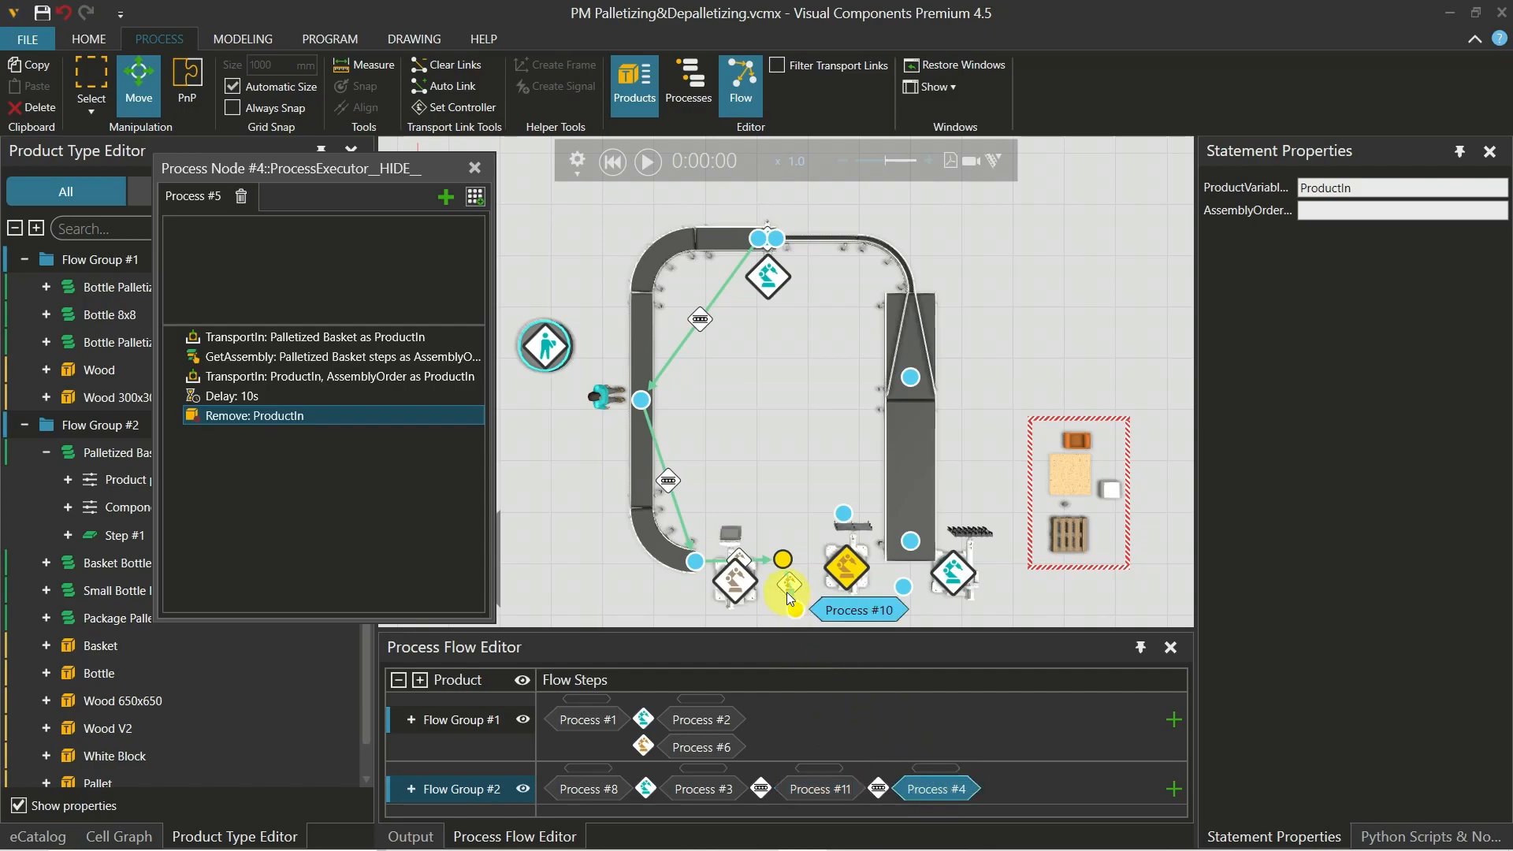
left_click_drag(874, 558, 1055, 788)
Add Process #10 to Flow Group #2 as a parallel flow step beneath Process #4, leading to Process #5
middle_click_drag(809, 472, 839, 334)
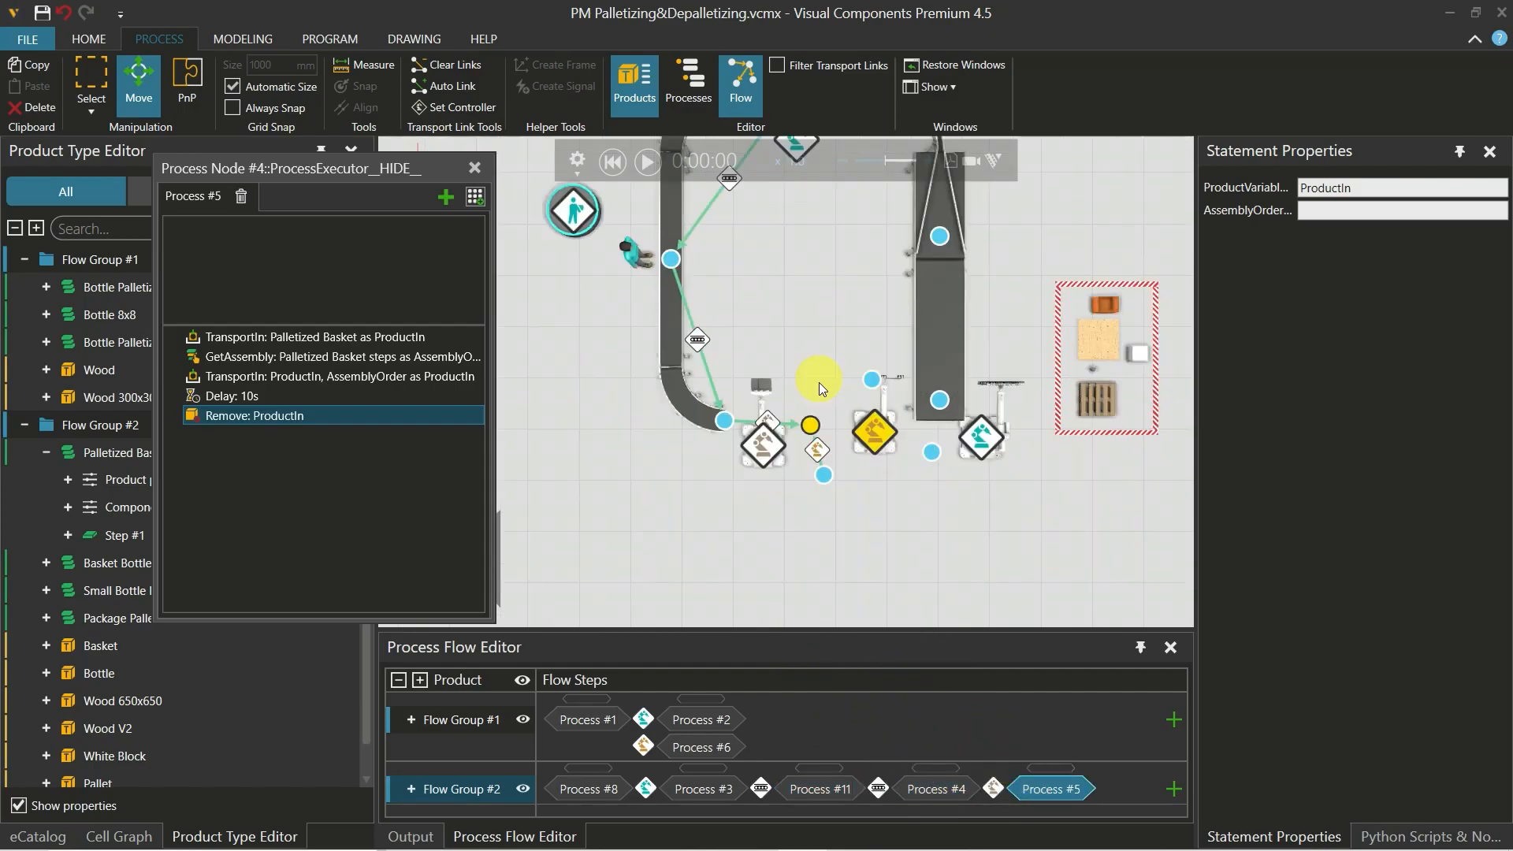
scroll(824, 438, "up", 3)
left_click(869, 484)
left_click_drag(871, 487, 930, 797)
scroll(929, 780, "down", 1)
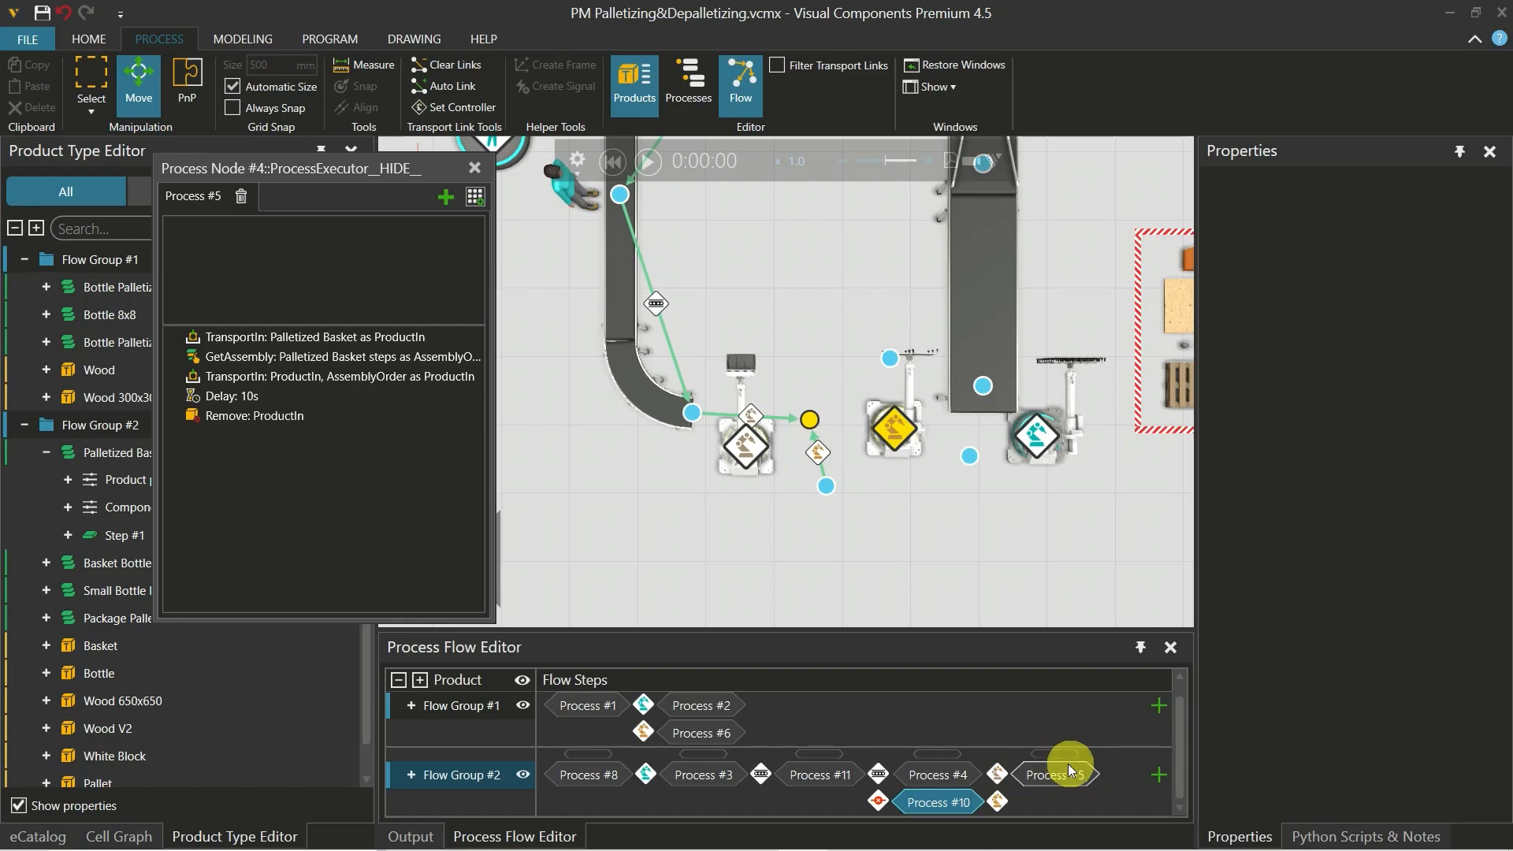
Hide the process flow, run the simulation and close the Process #5 statement window
left_click(739, 85)
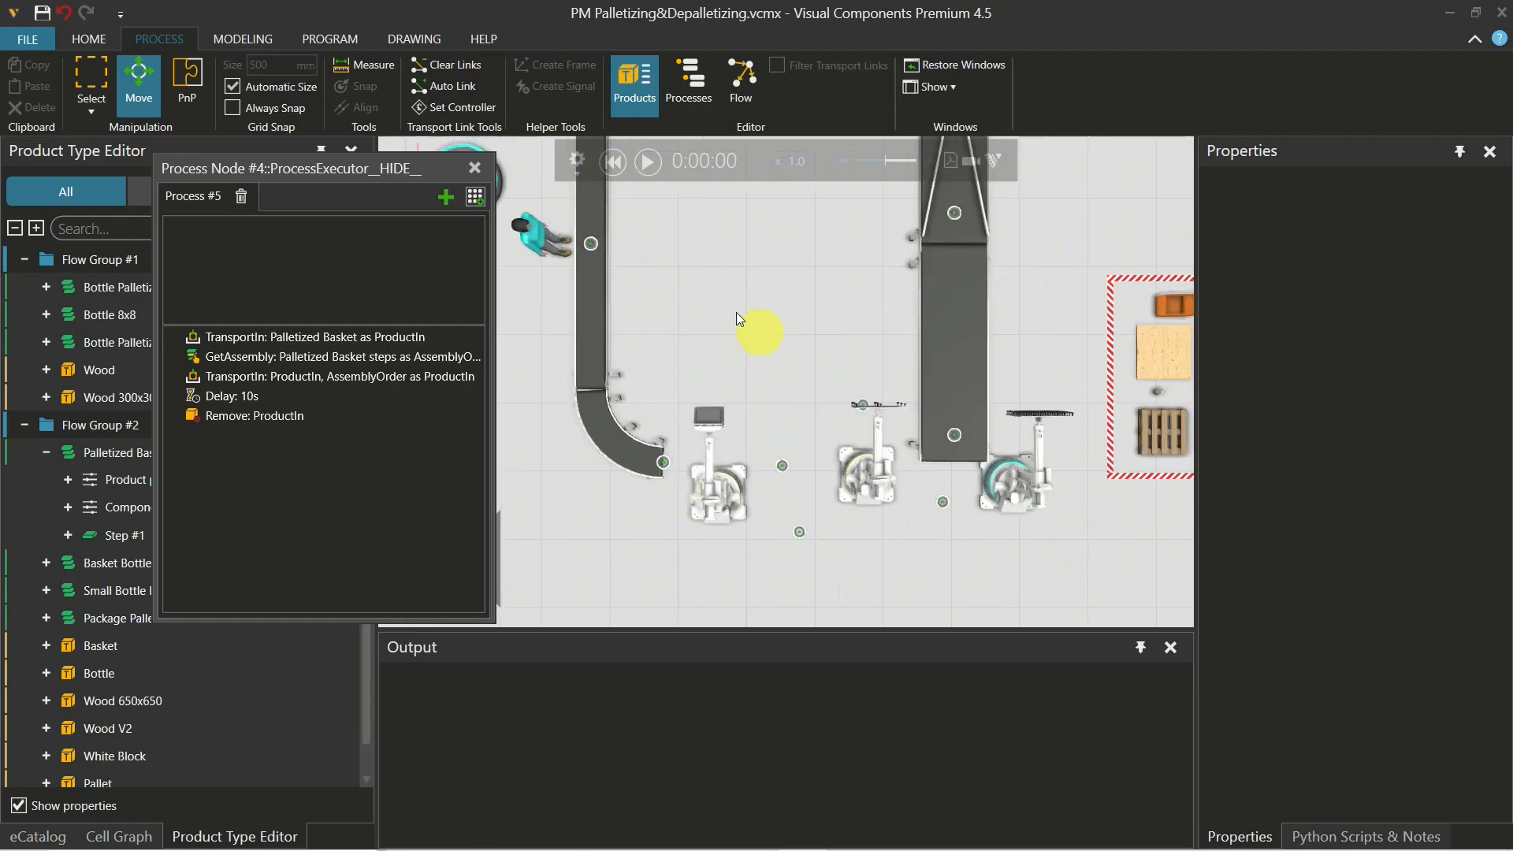
left_click(648, 162)
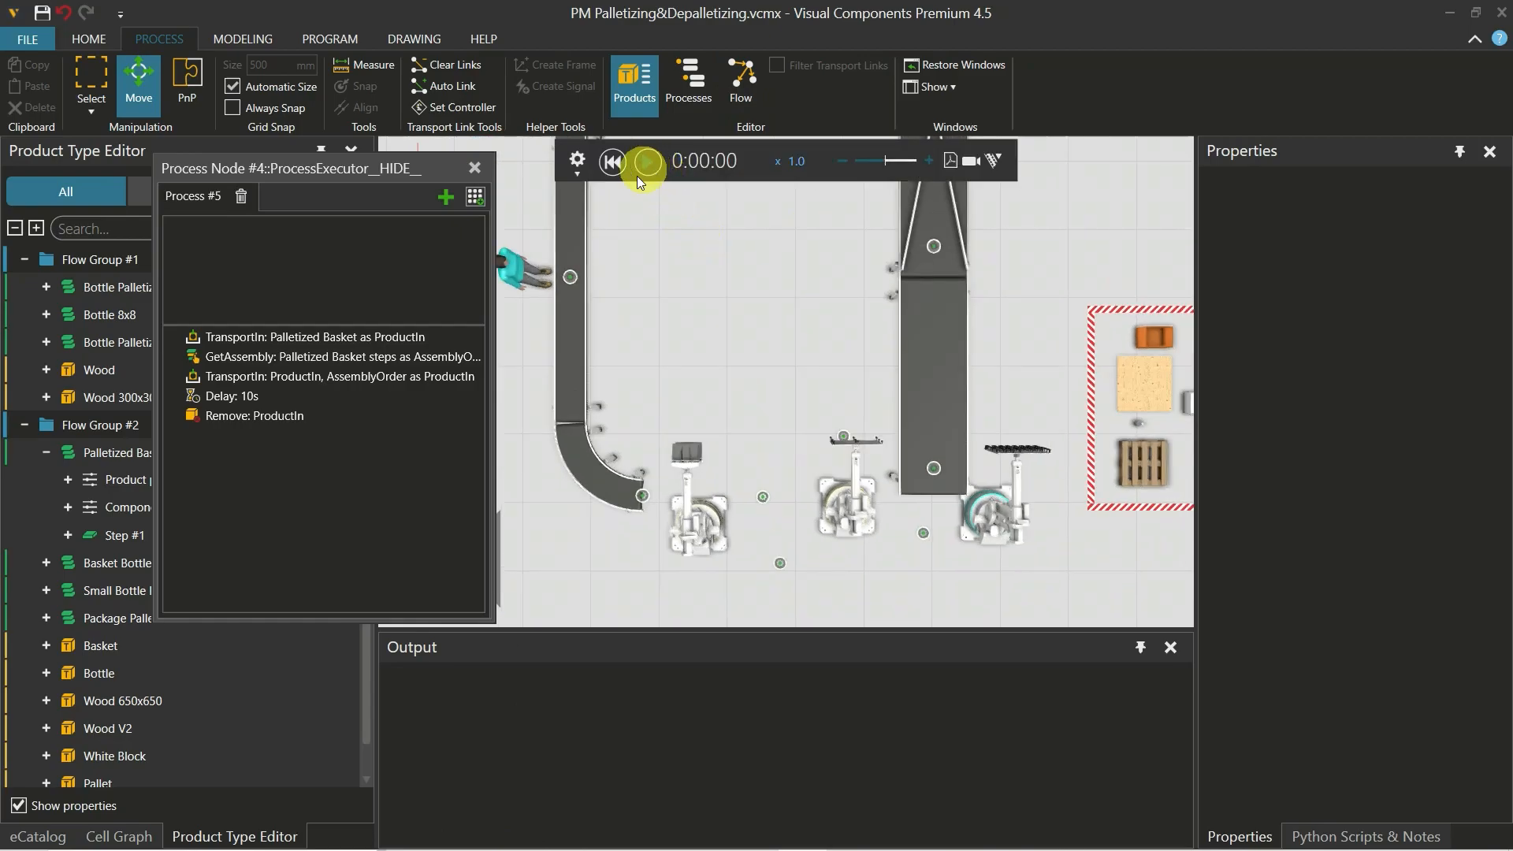
left_click(476, 165)
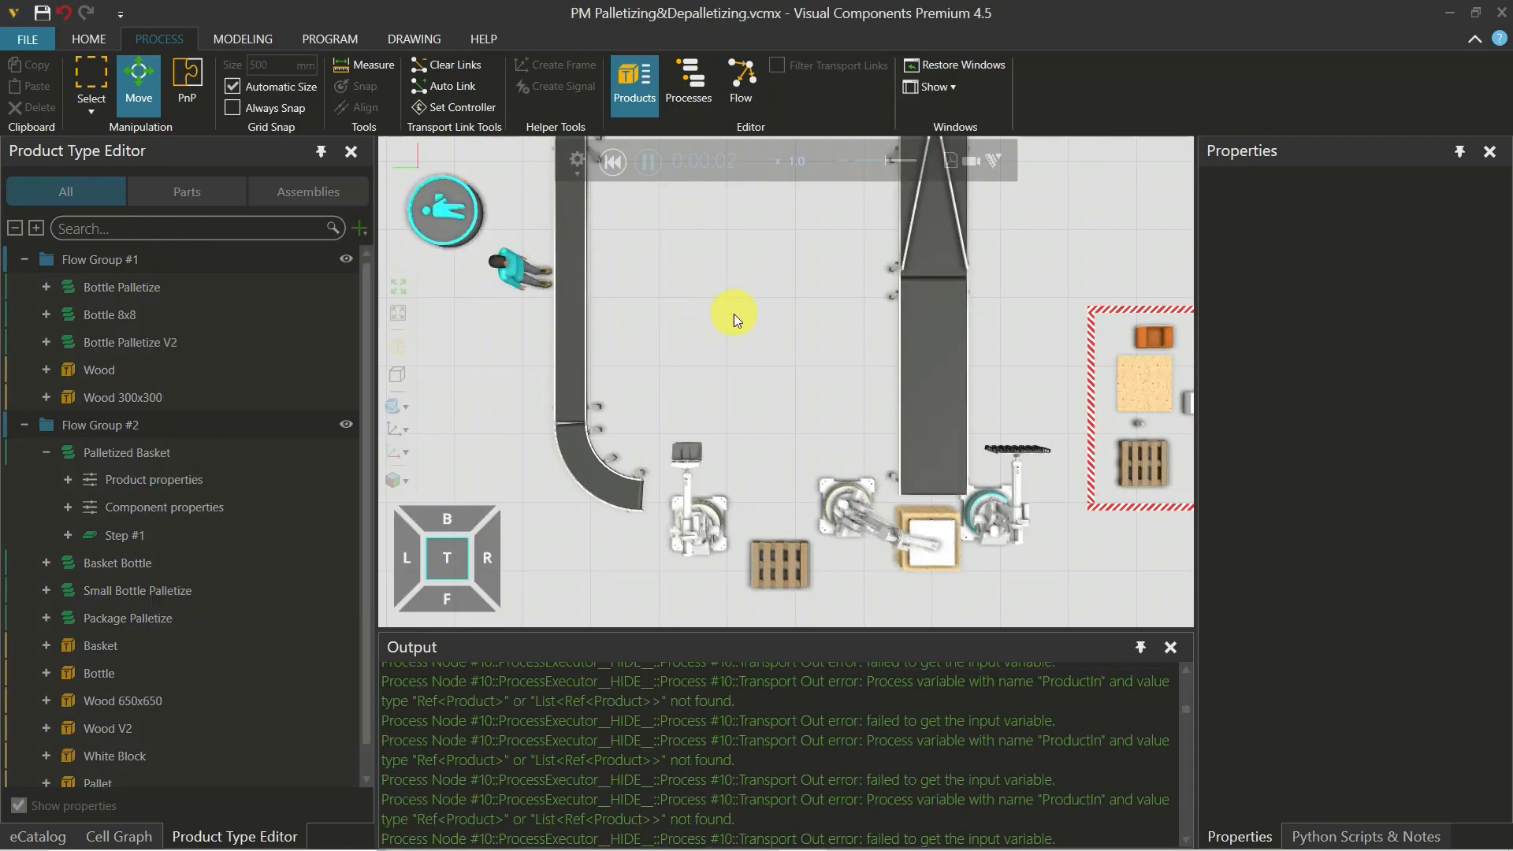
Pause the simulation and open Process #10 to compare the product variables of its Create and TransportOut statements
left_click(647, 162)
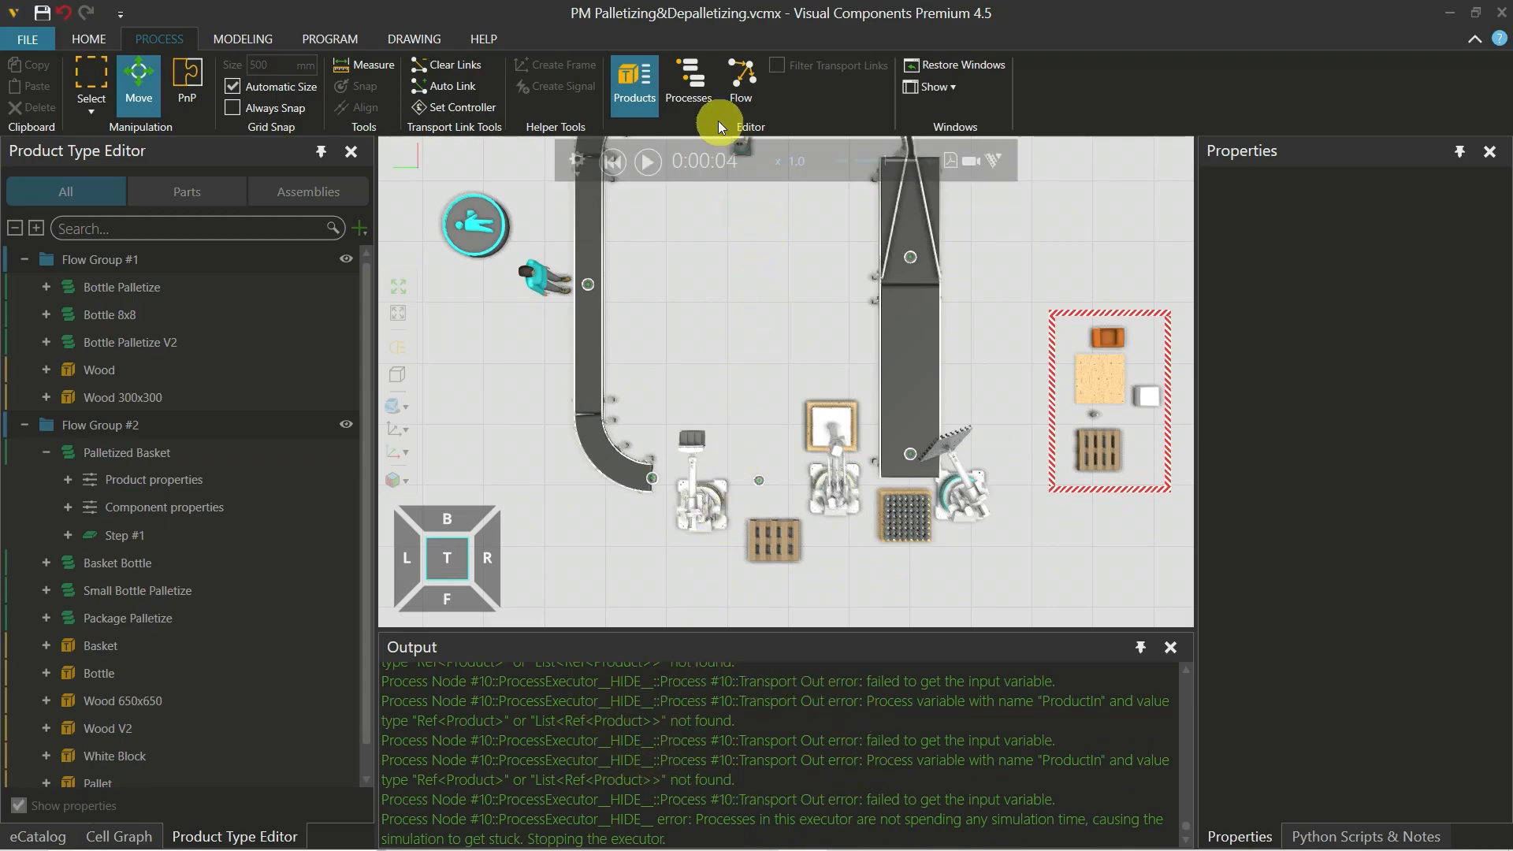
left_click(702, 86)
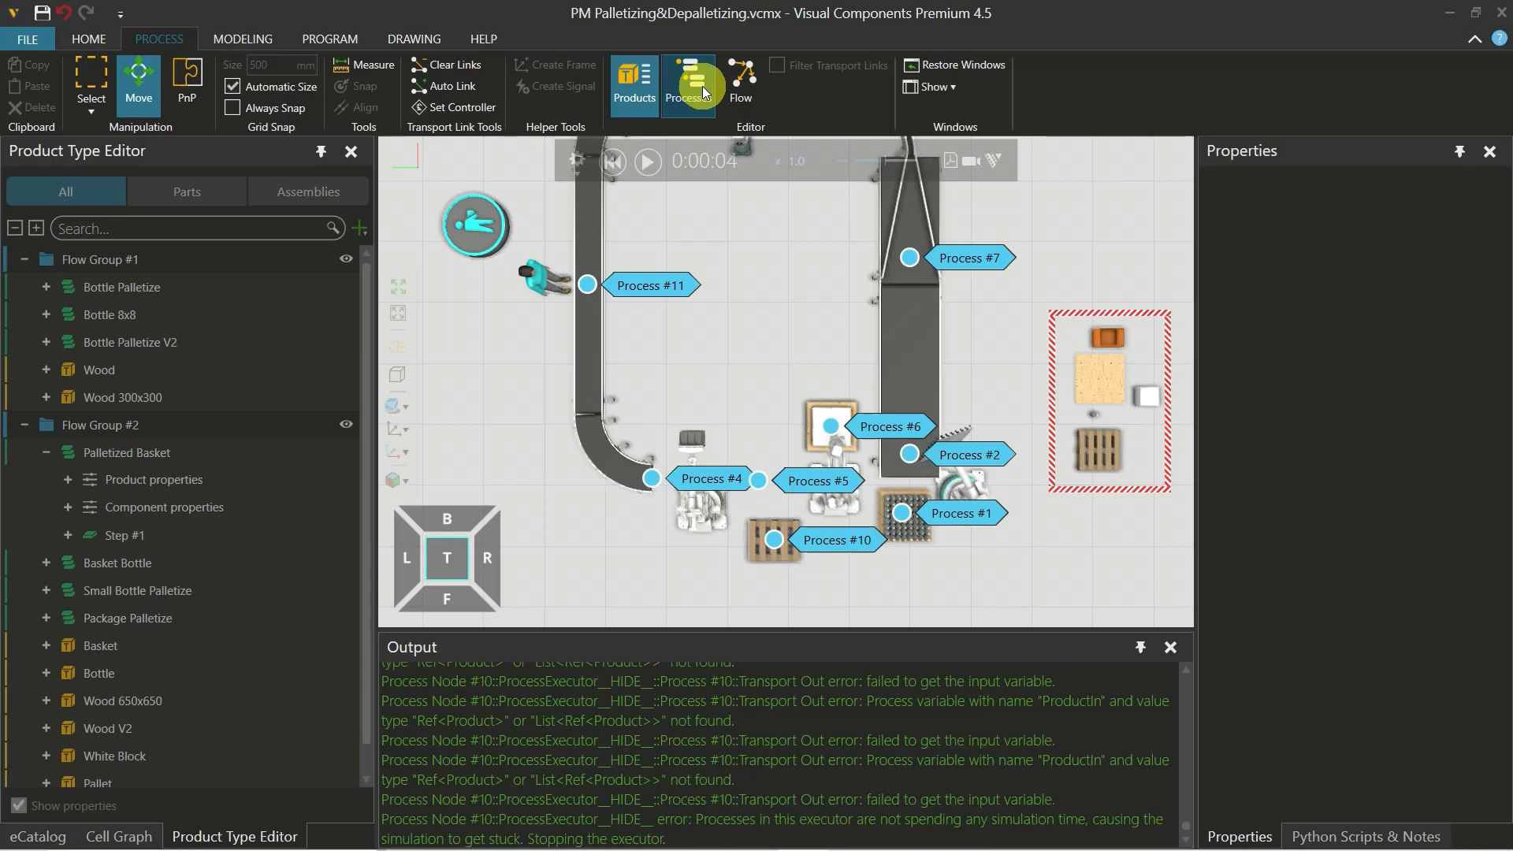
left_click(837, 542)
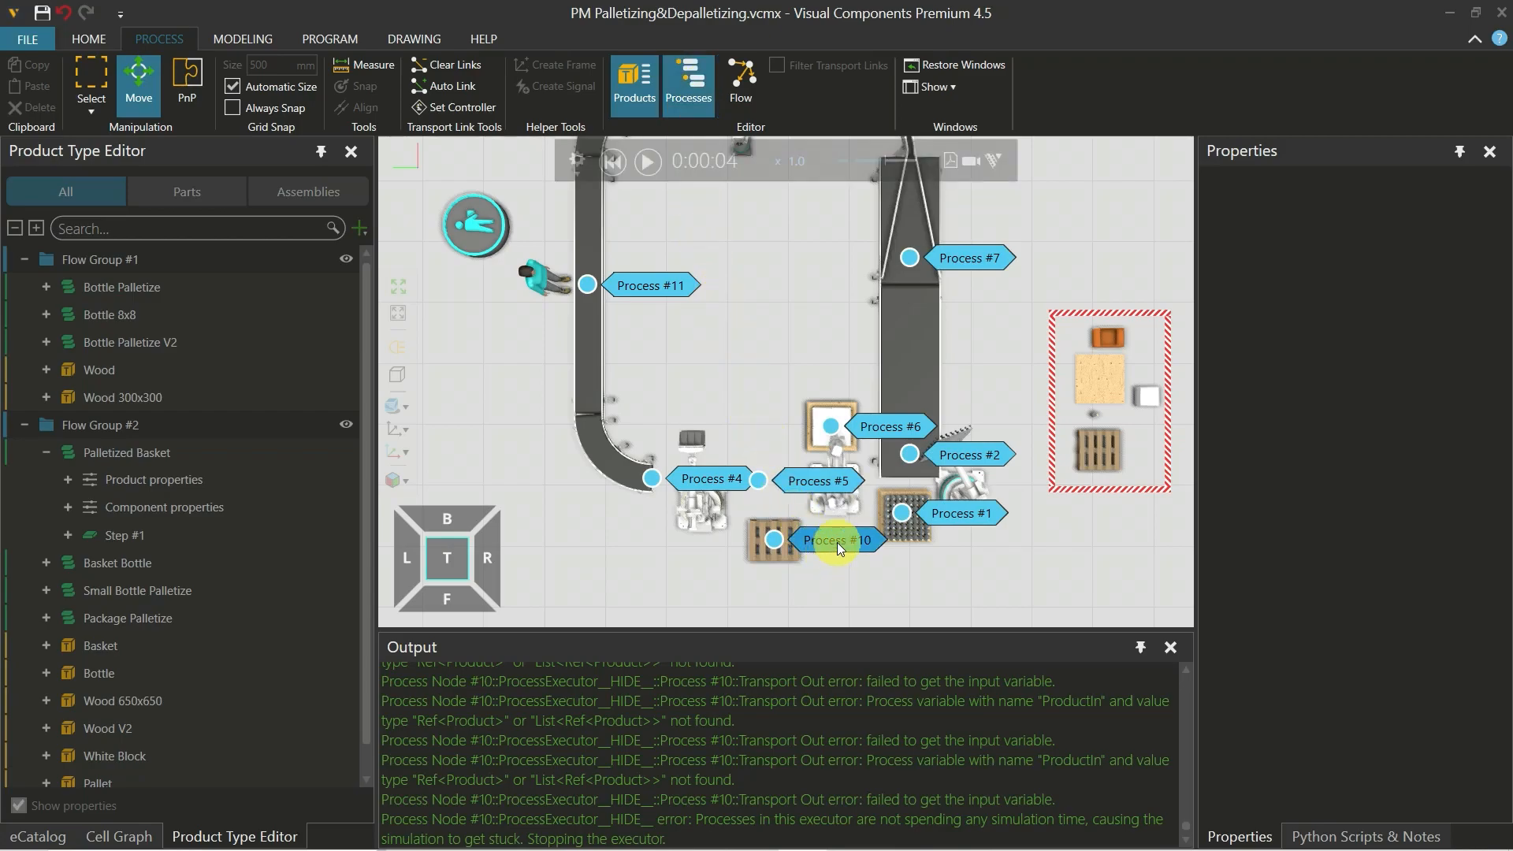
double_click(837, 542)
left_click(400, 382)
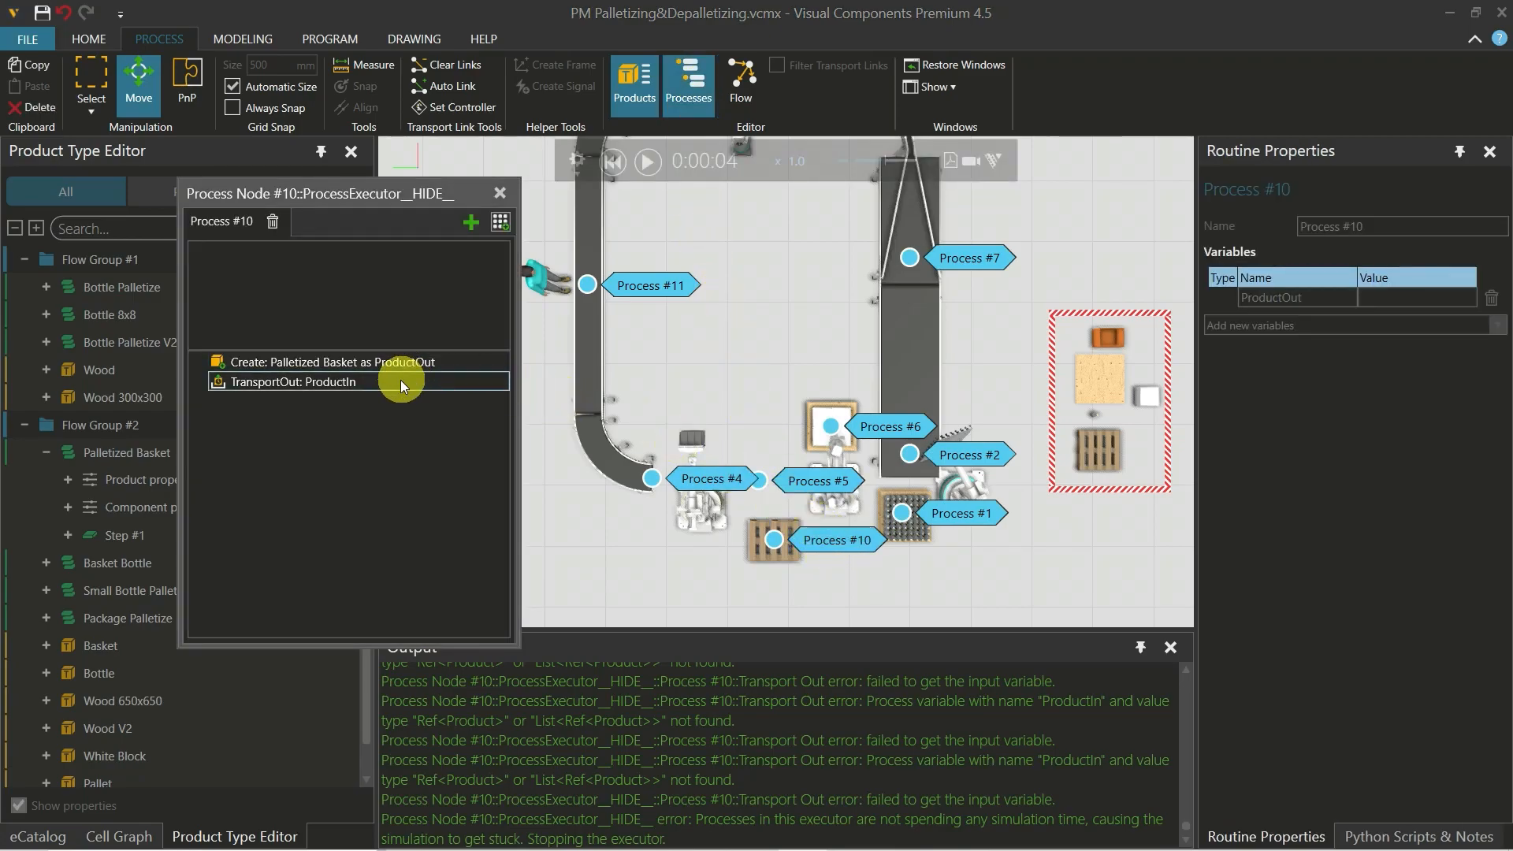
left_click(469, 362)
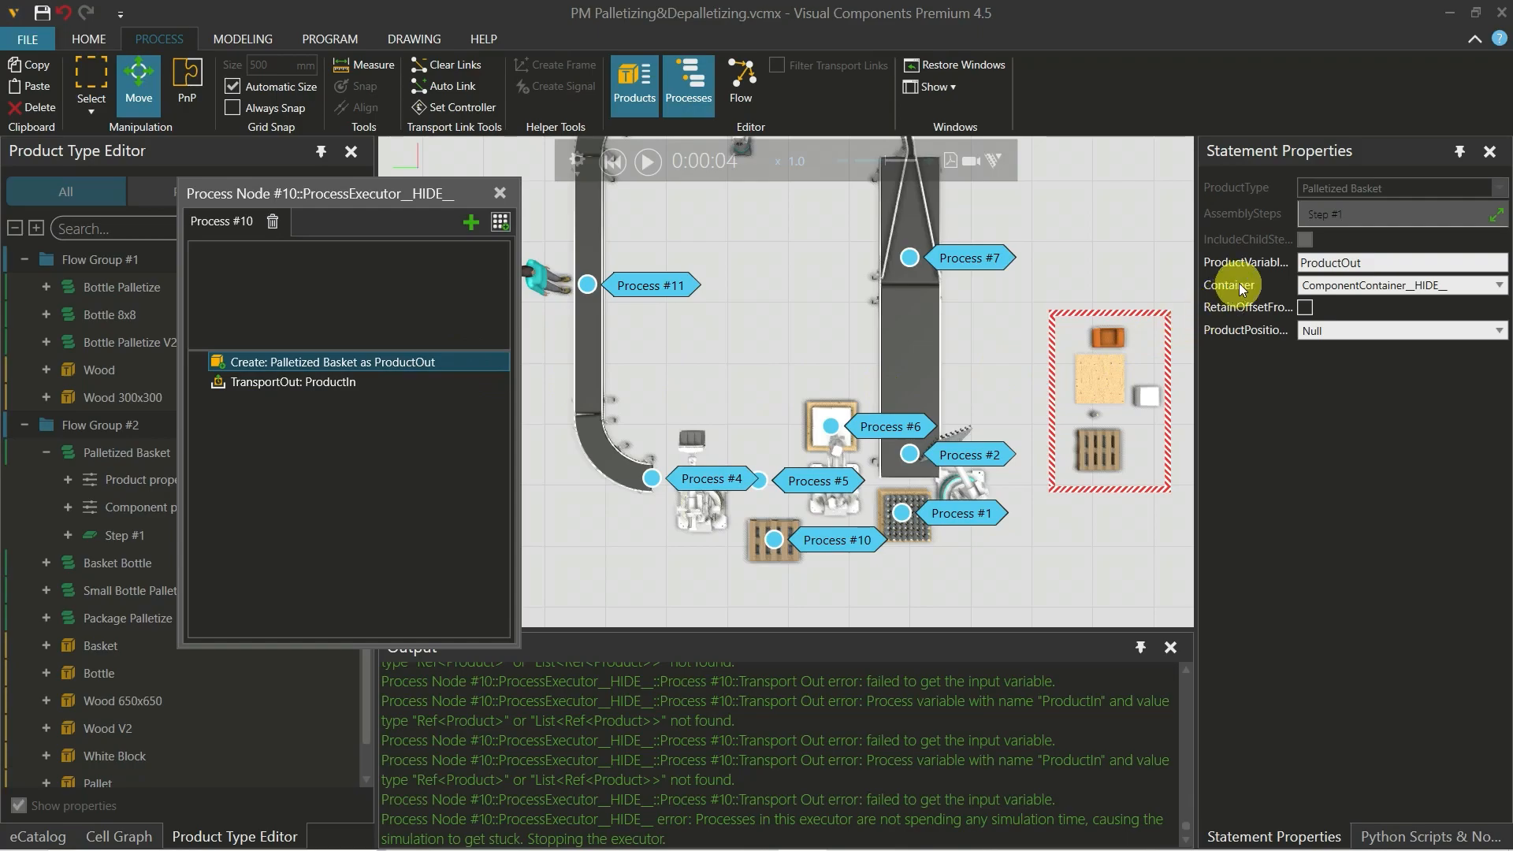
left_click(346, 386)
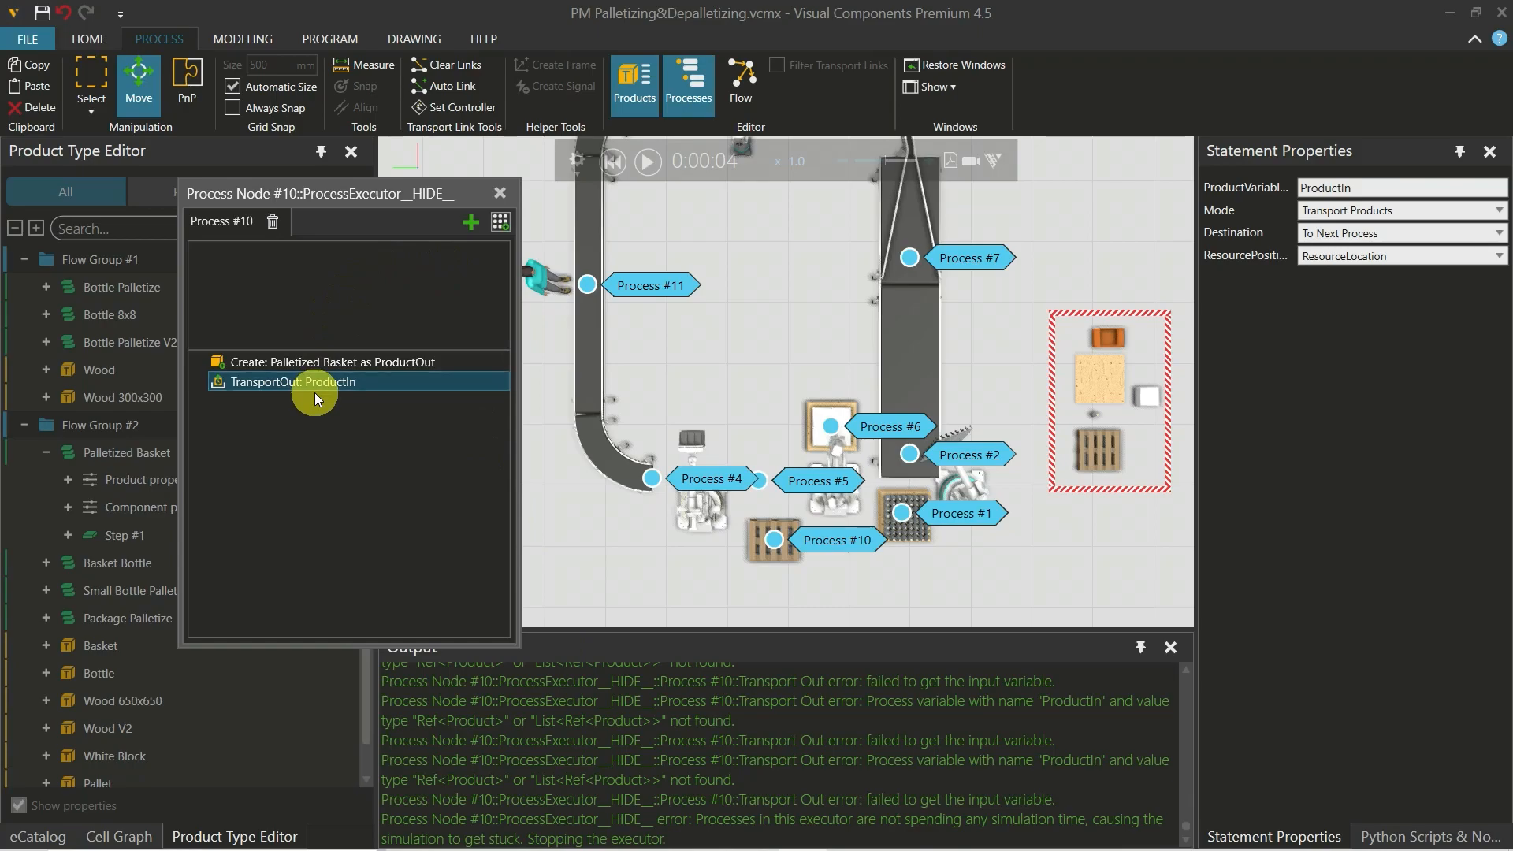
Reset the simulation and set the product variable of Process #10's Create statement to ProductIn, closing the statement window
left_click(400, 364)
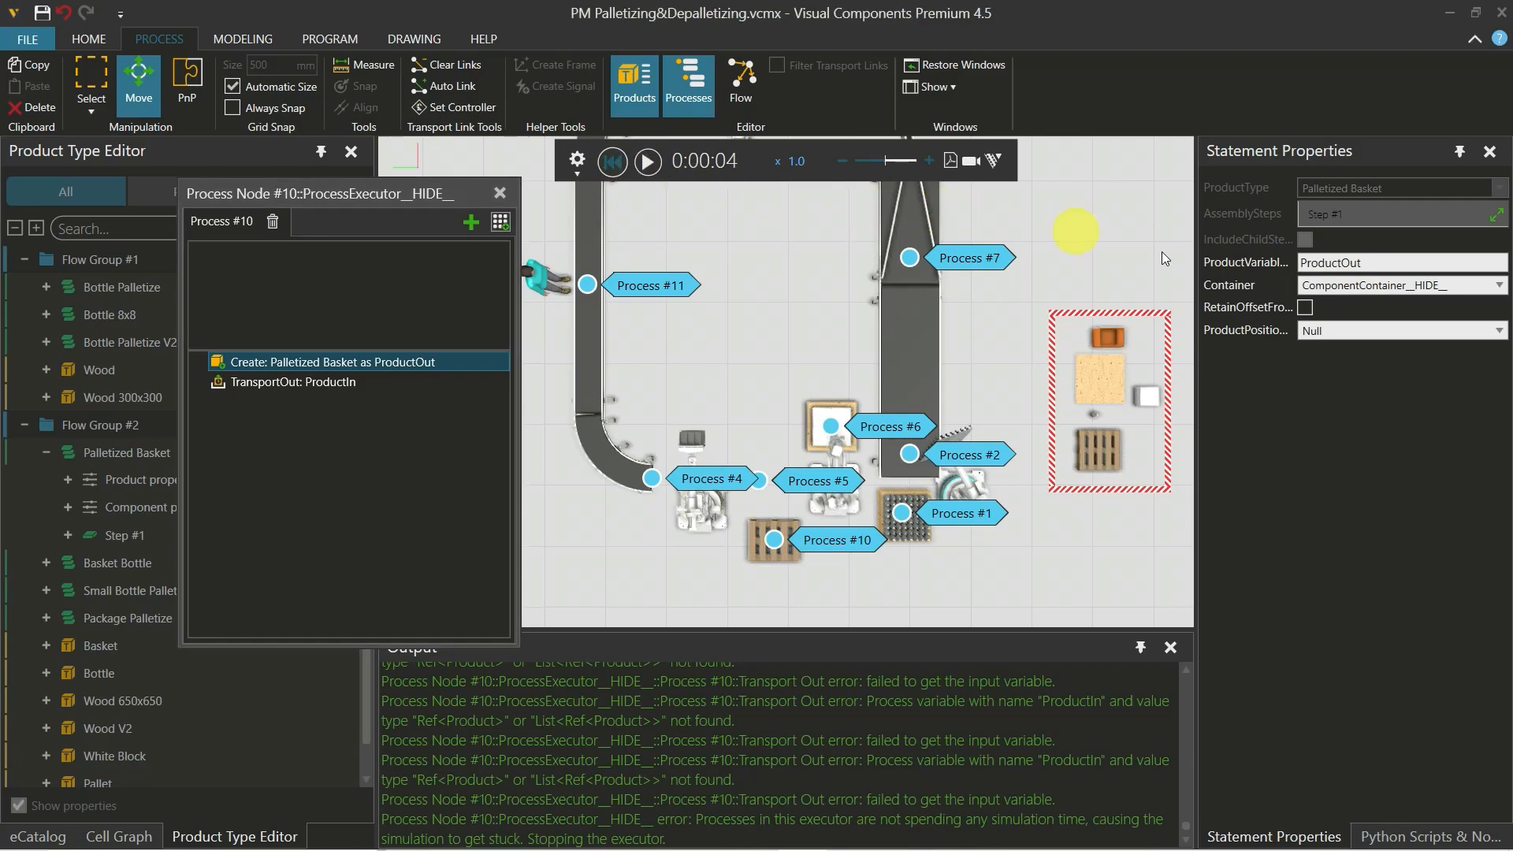
left_click(1384, 262)
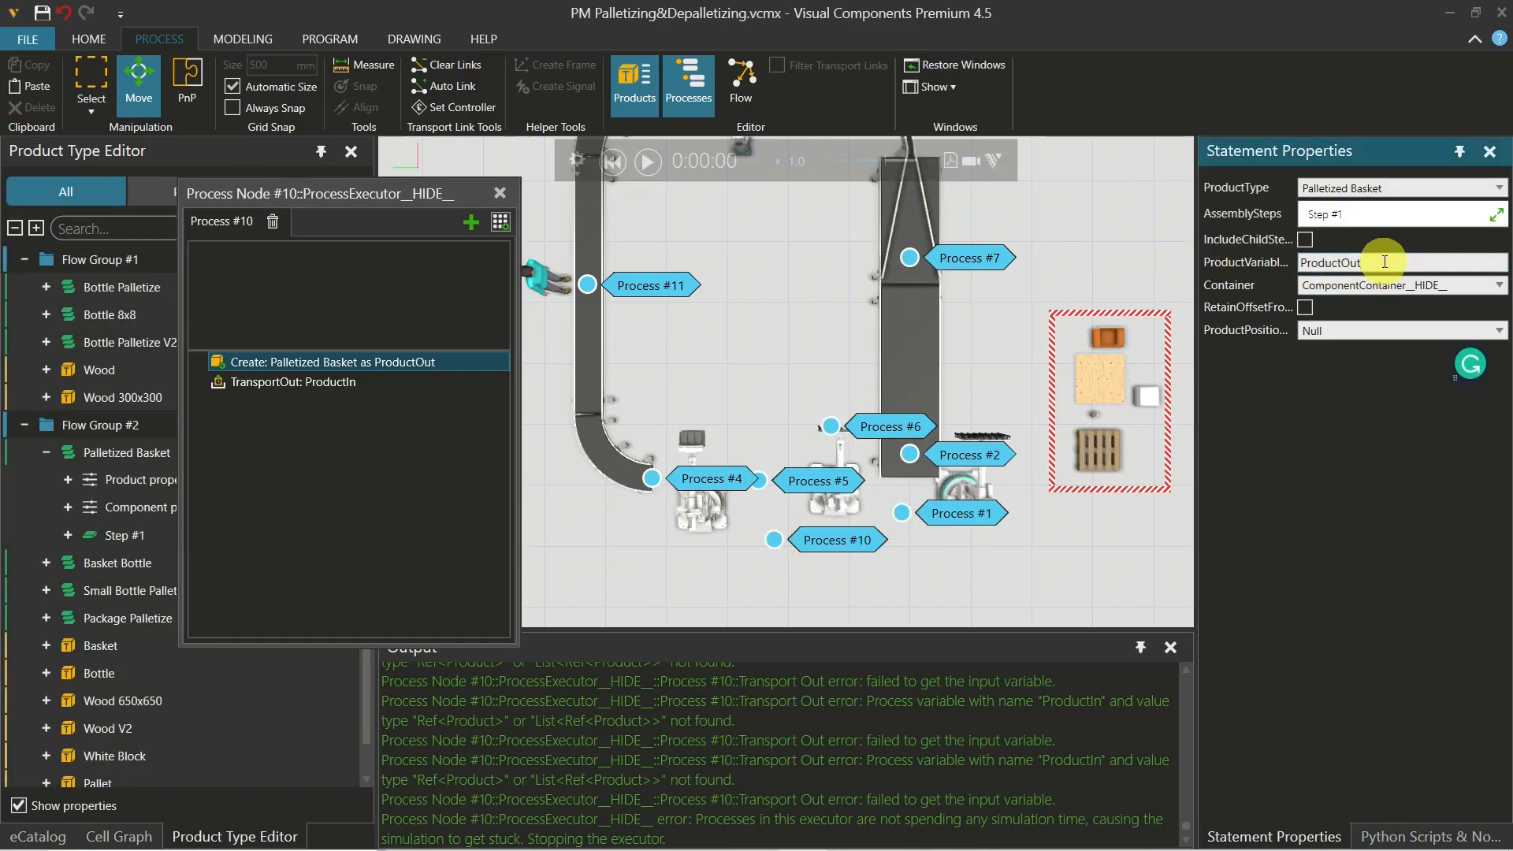
key("BackSpace")
key("BackSpace")
key("BackSpace")
type("In")
key("Return")
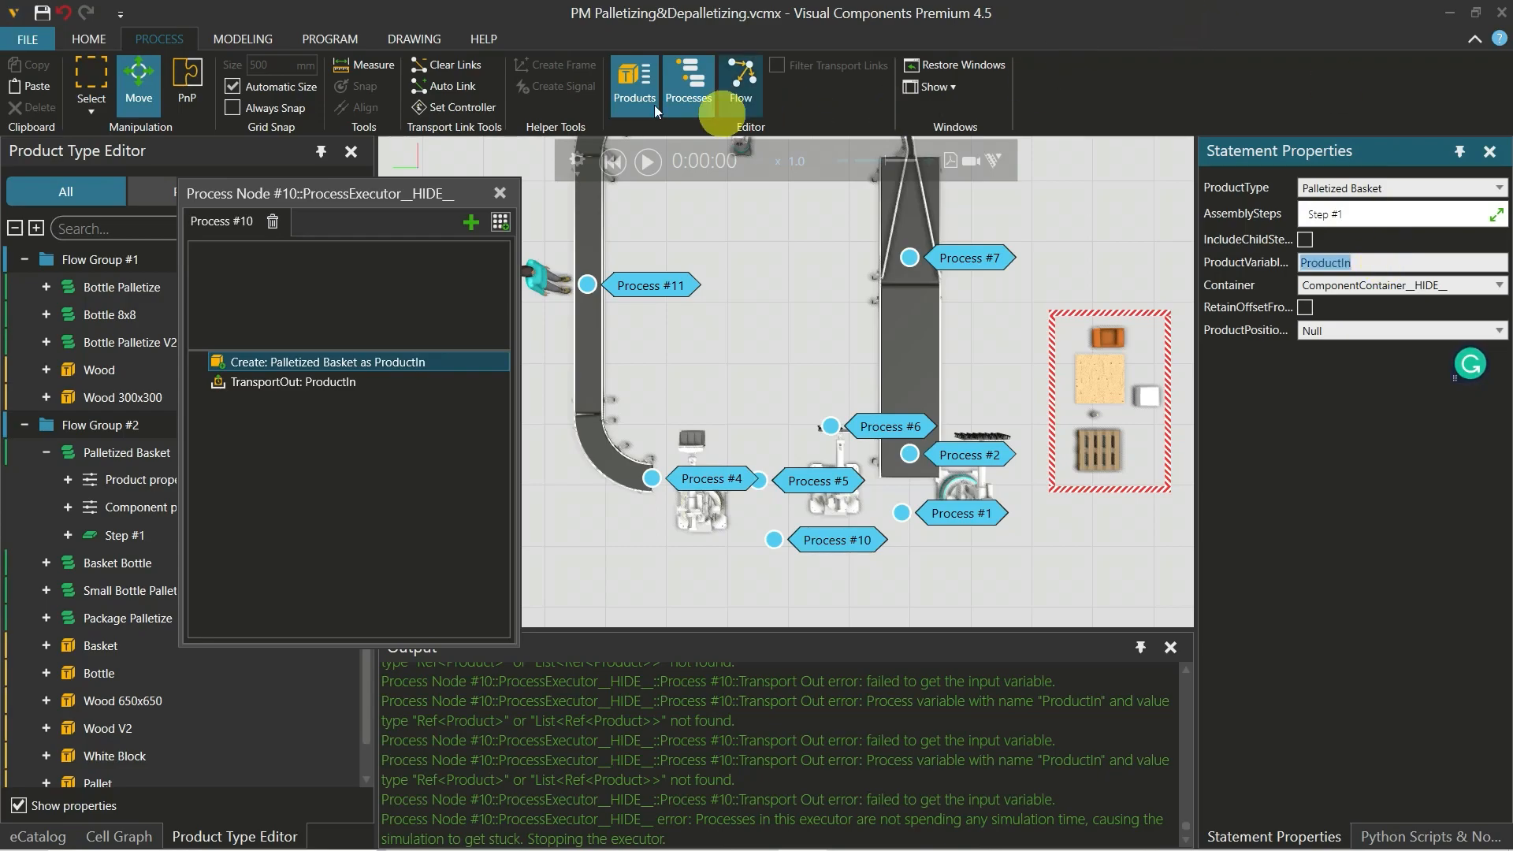
left_click(499, 193)
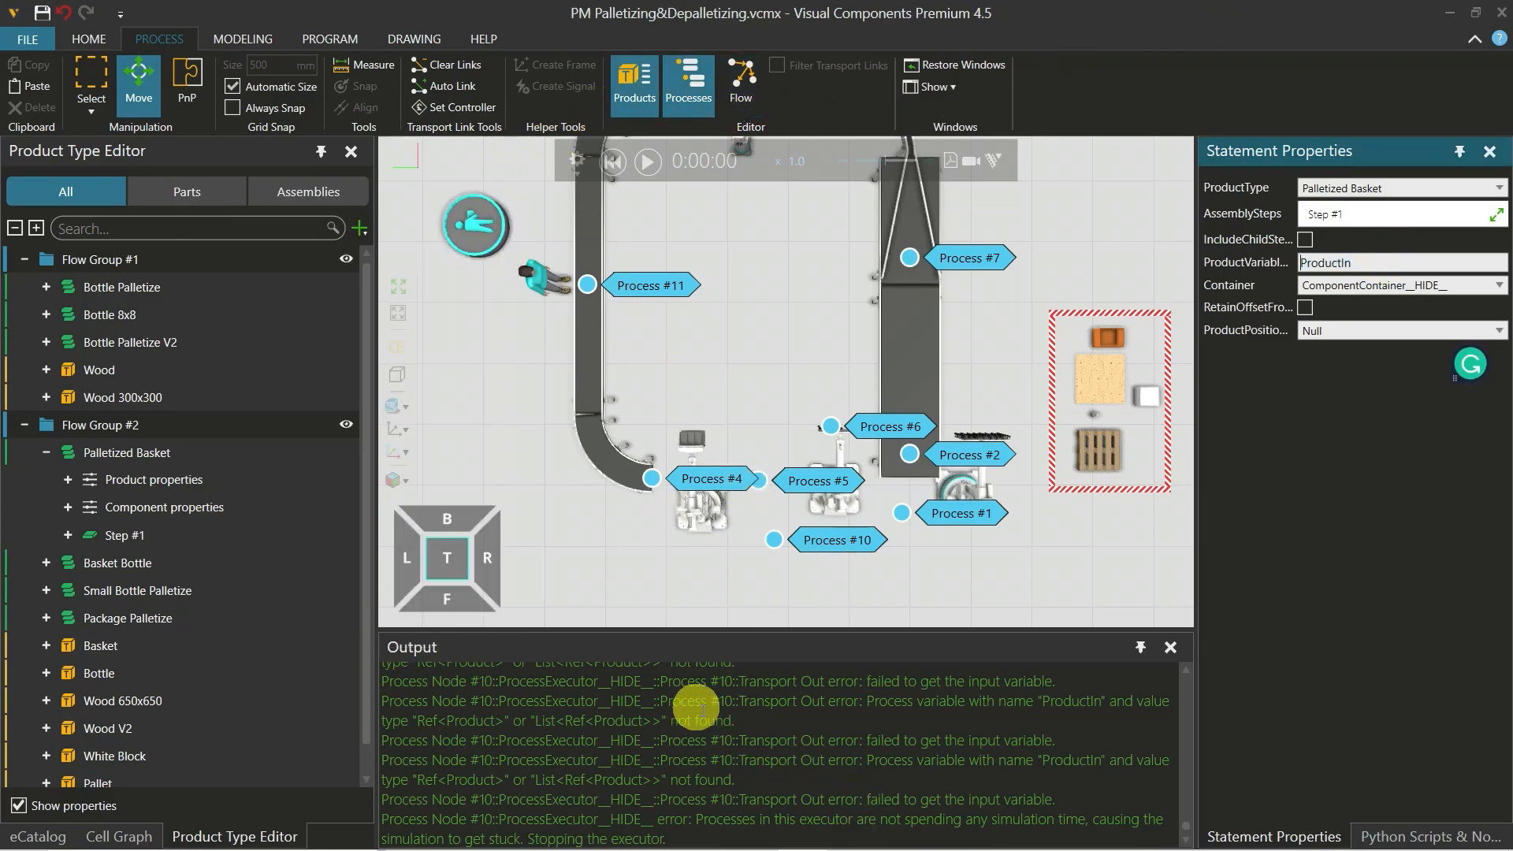
Clear the output messages and run the simulation with the process labels hidden
right_click(695, 707)
left_click(725, 731)
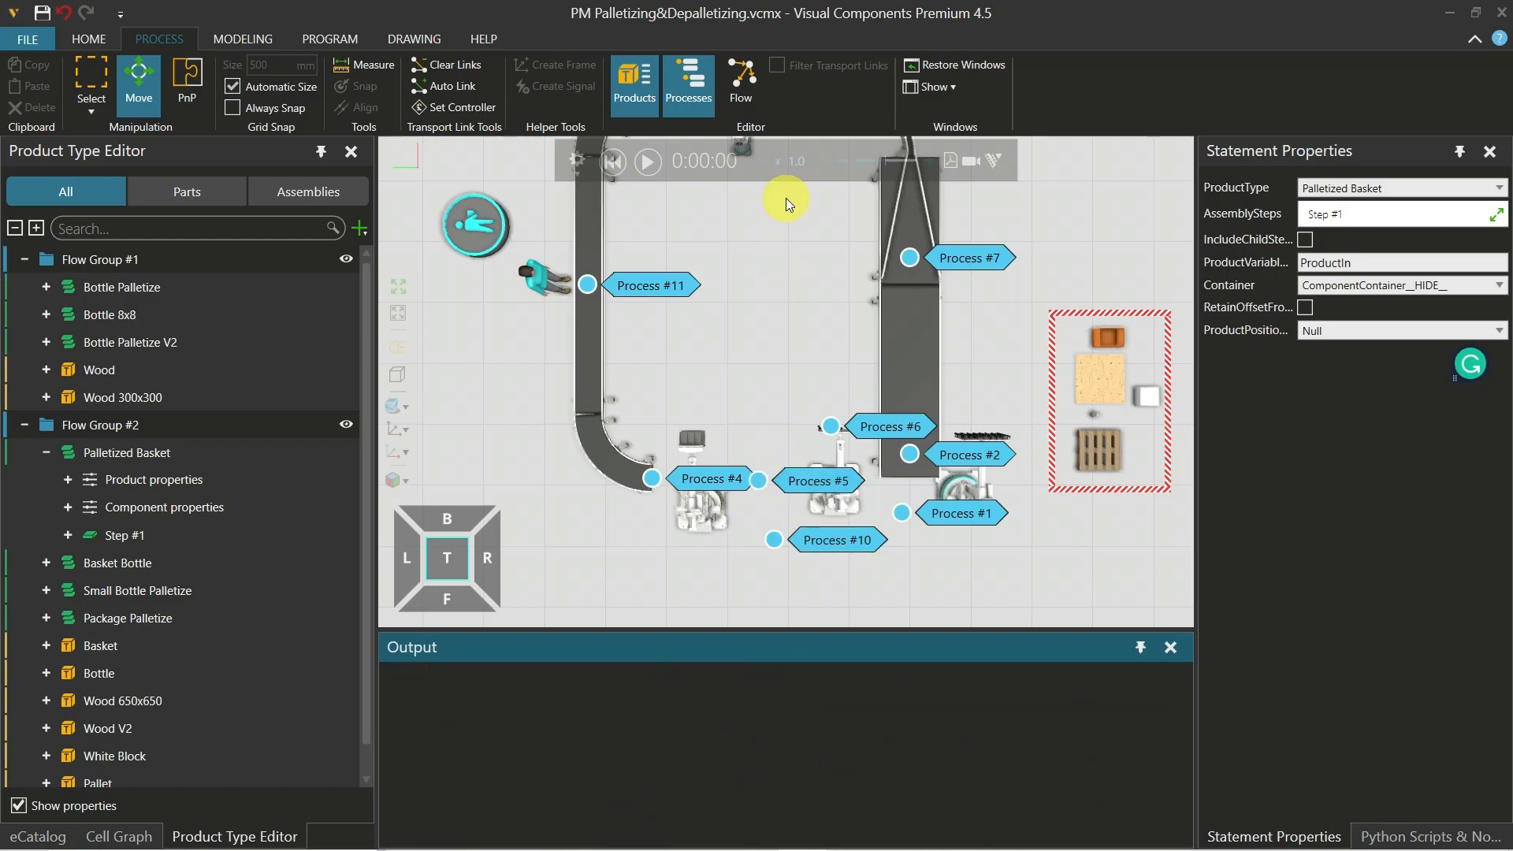
left_click(690, 82)
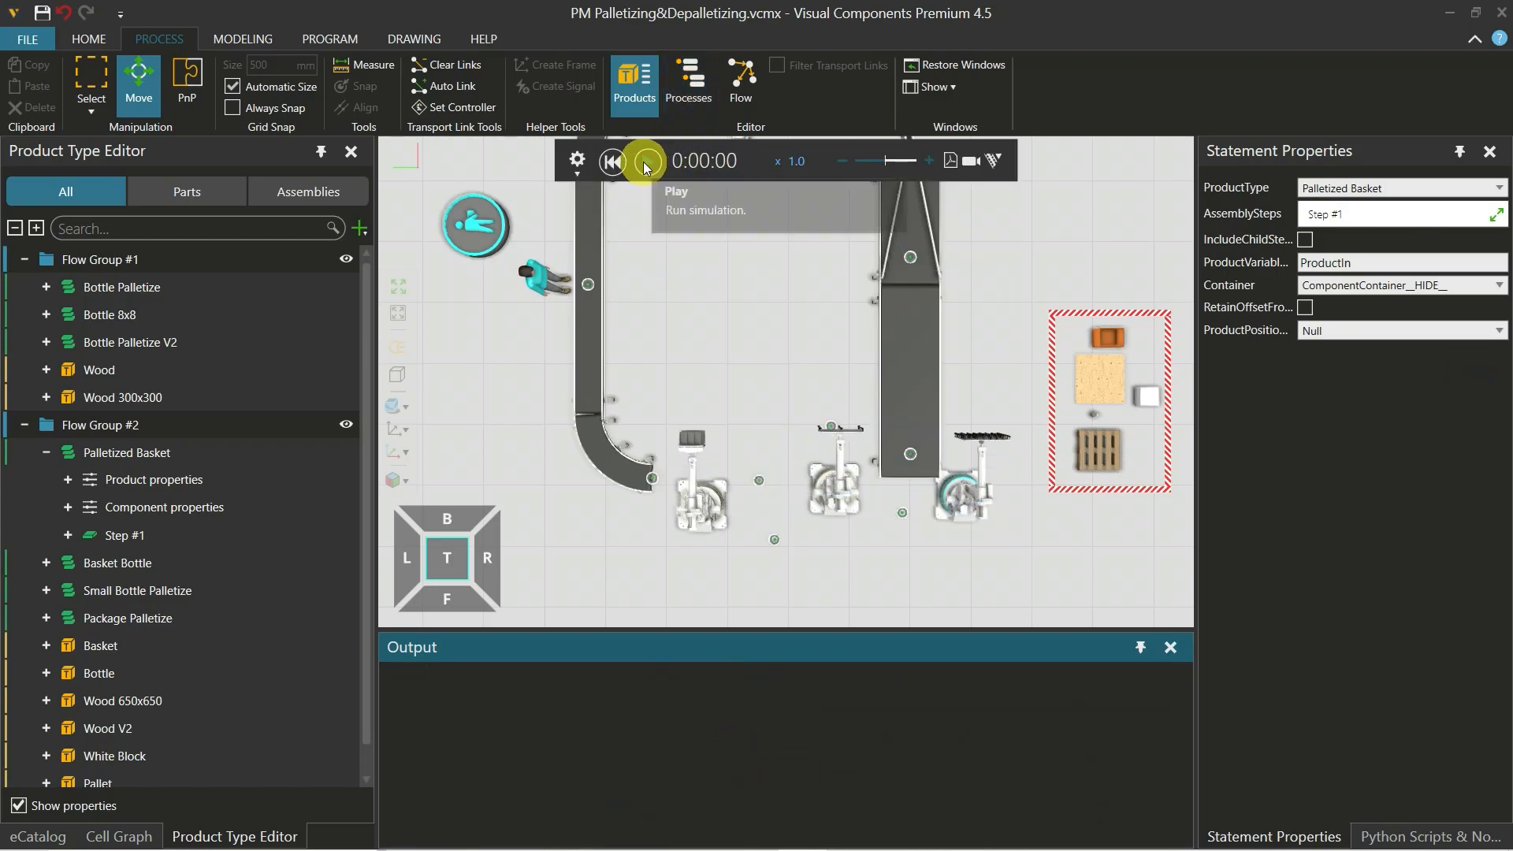
left_click(644, 163)
scroll(802, 269, "down", 1)
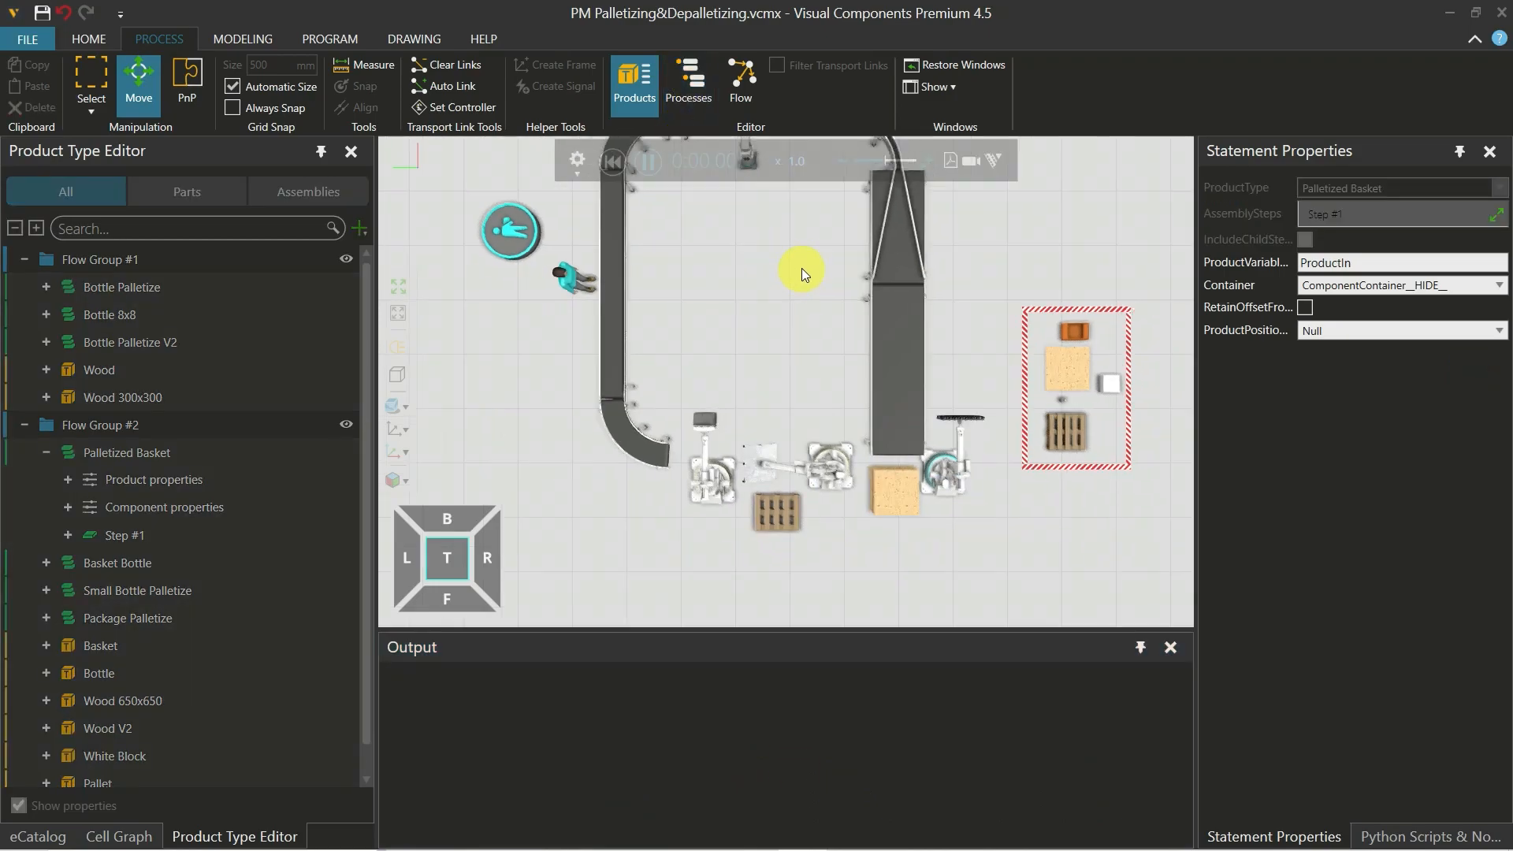
middle_click_drag(802, 270, 774, 361)
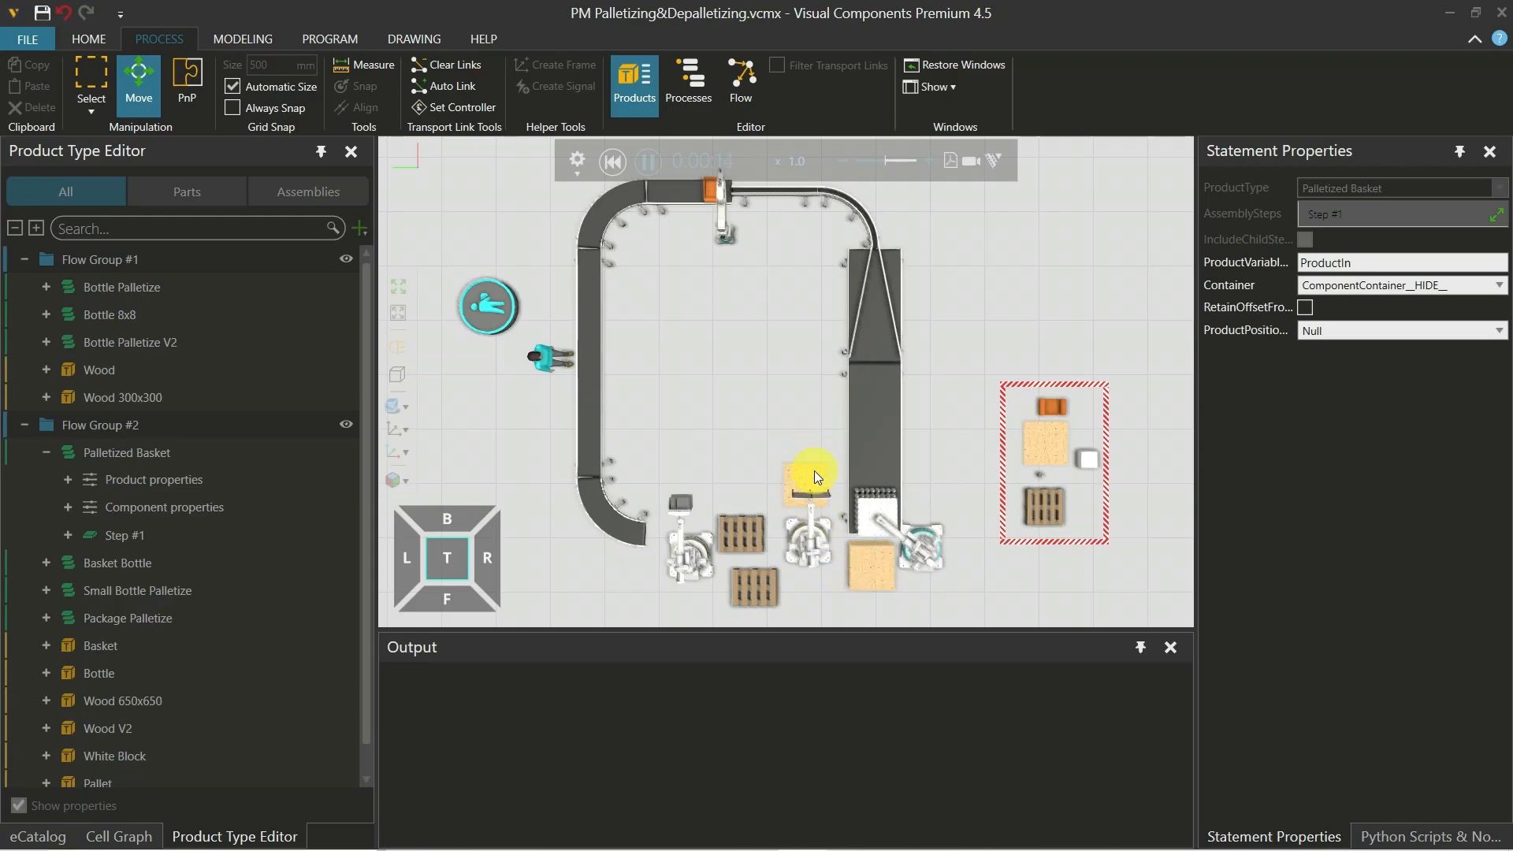
Speed up the running simulation to a factor of 11
left_click_drag(812, 161, 748, 153)
type("11")
key("Return")
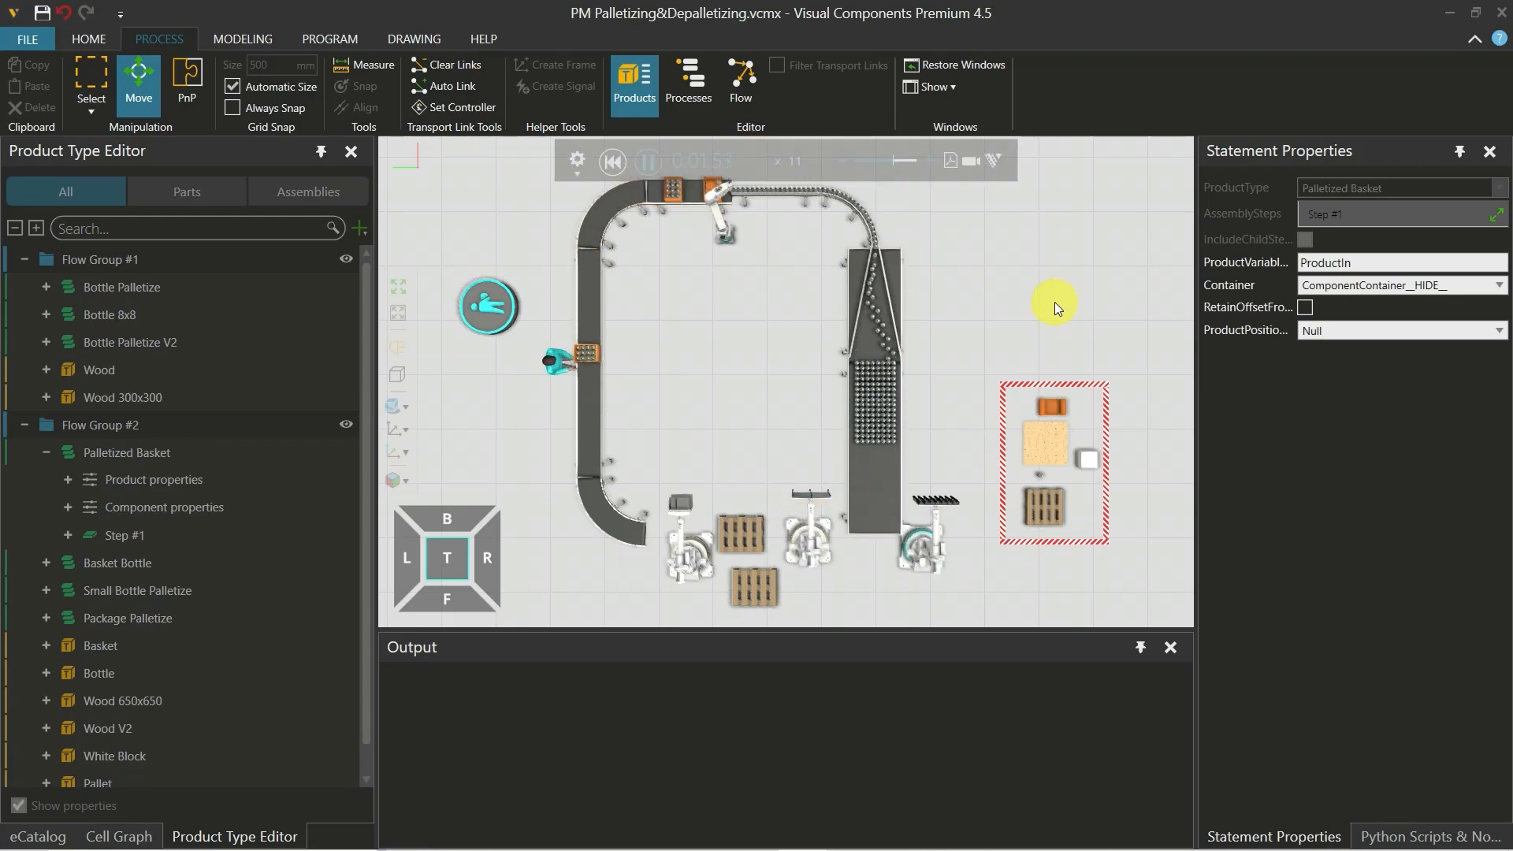
Return the simulation speed to 1.0 and examine the basket palletizing robots up close in a perspective view
double_click(895, 160)
scroll(732, 427, "up", 2)
middle_click_drag(731, 428, 743, 294)
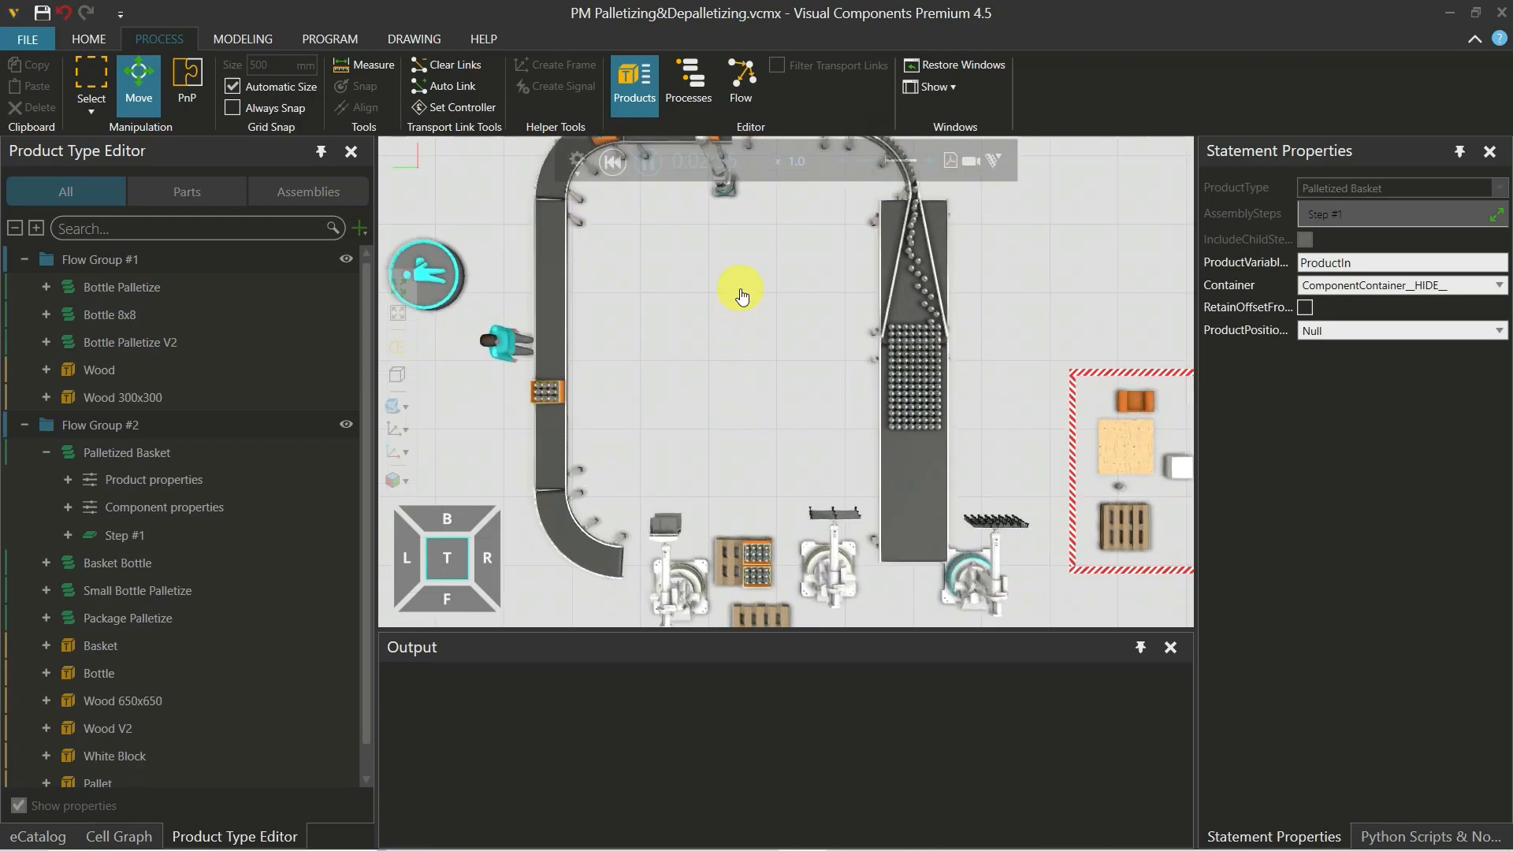
scroll(743, 294, "up", 2)
scroll(733, 399, "up", 2)
right_click_drag(758, 327, 618, 297)
right_click_drag(911, 371, 783, 394)
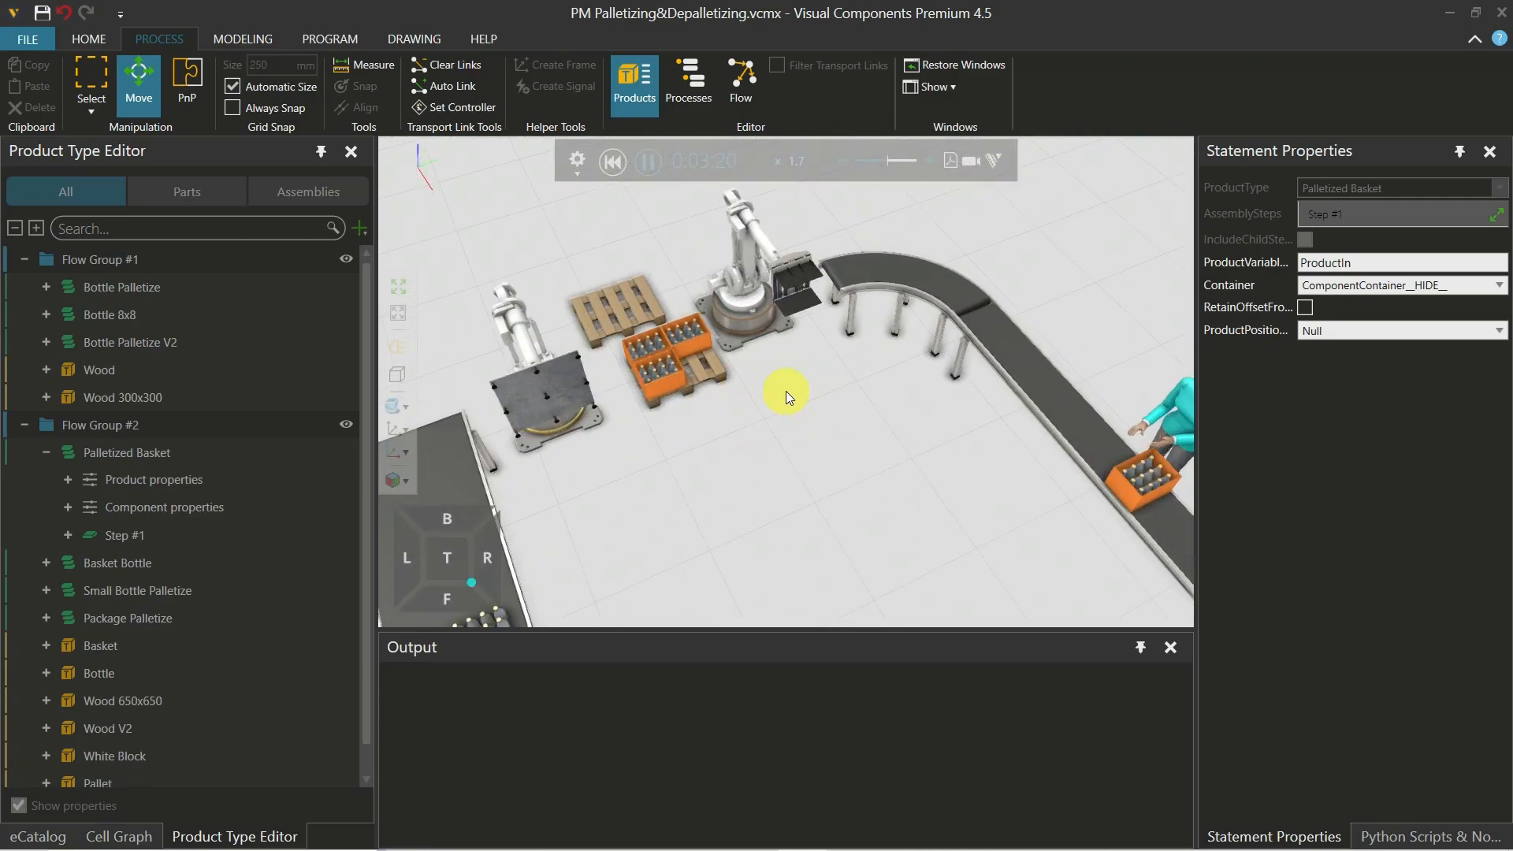